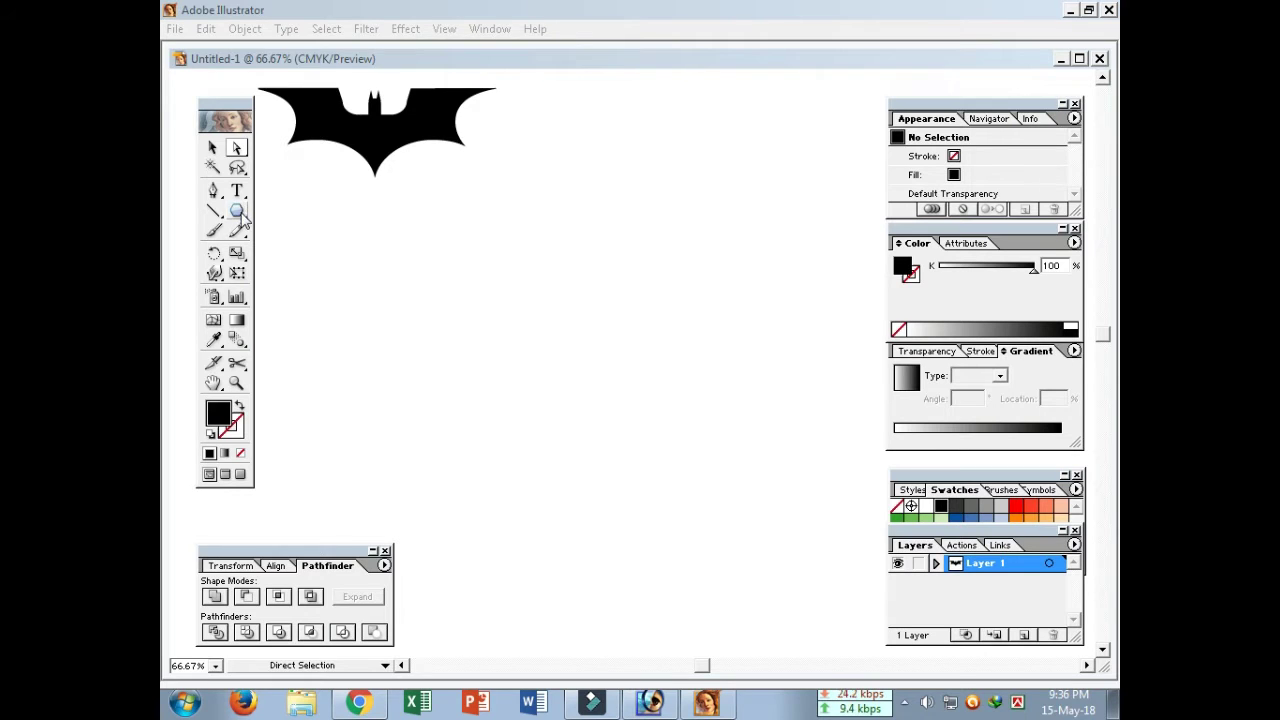
- Draw a black circle below the bat logo and copy it into a curved row of four
mouse_move(237, 210)
left_mouse_down()
mouse_move(303, 214)
mouse_move(308, 228)
mouse_move(306, 216)
left_mouse_up()
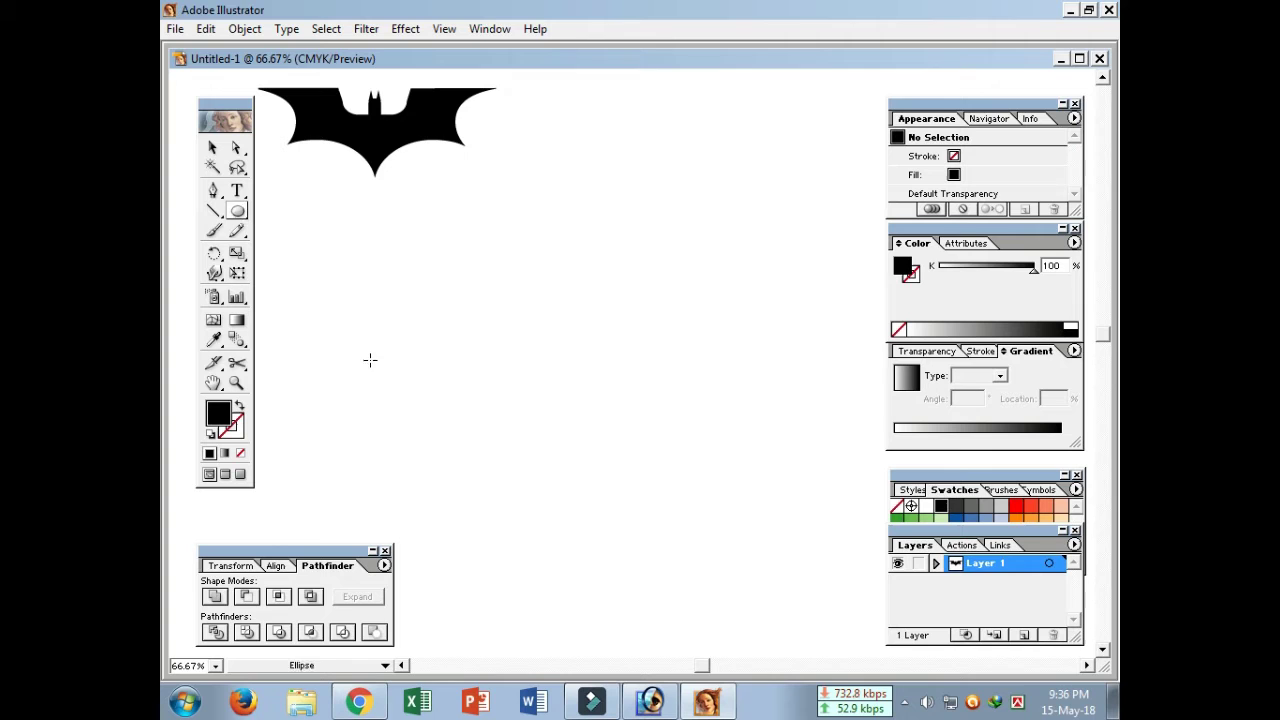
left_click_drag(370, 356, 483, 480)
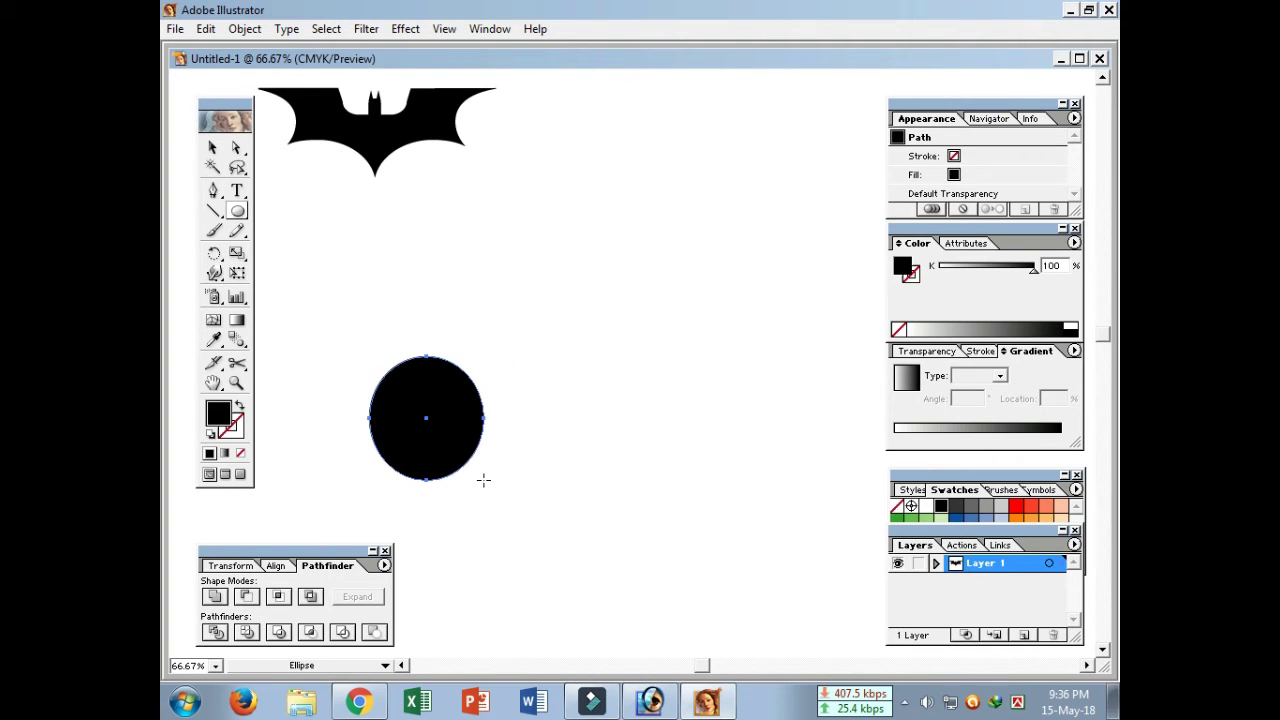
left_click(212, 147)
mouse_move(426, 444)
left_mouse_down()
mouse_move(531, 495)
mouse_move(641, 501)
mouse_move(748, 460)
left_mouse_up()
left_click(533, 322)
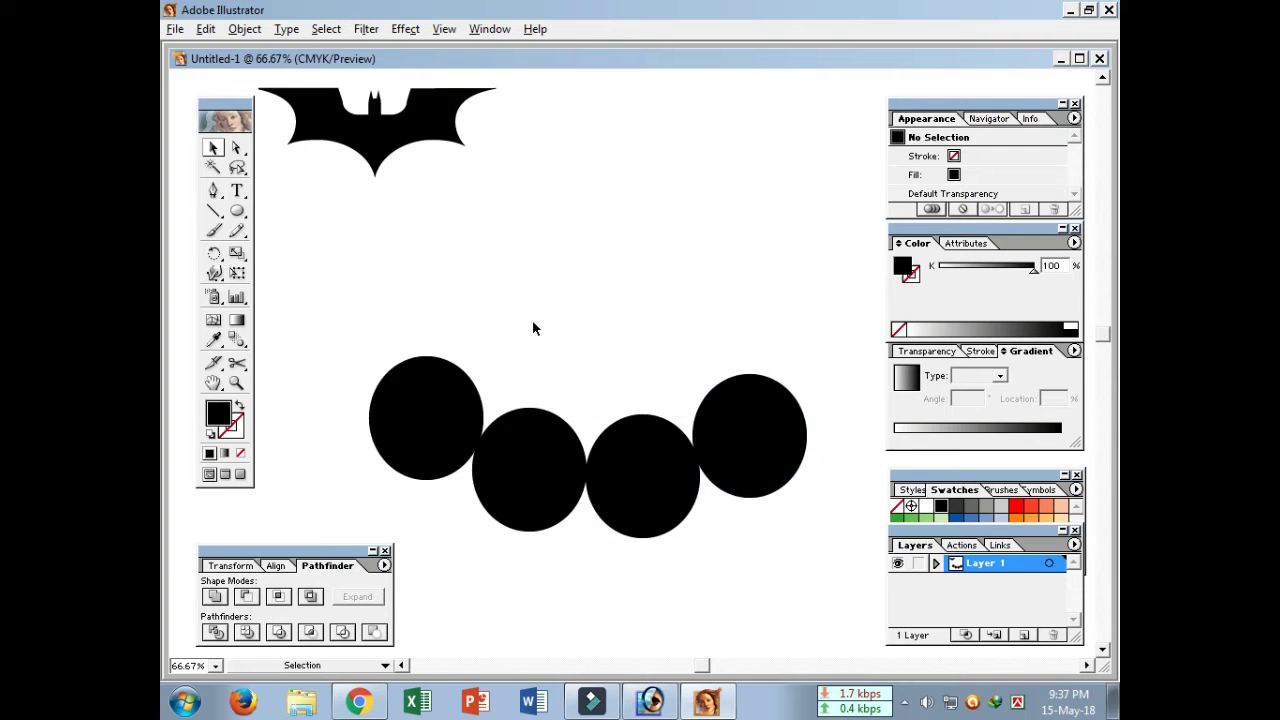
- Draw a closed peaked shape around the ellipses, its bottom edge running through all four
key("p")
left_click(370, 412)
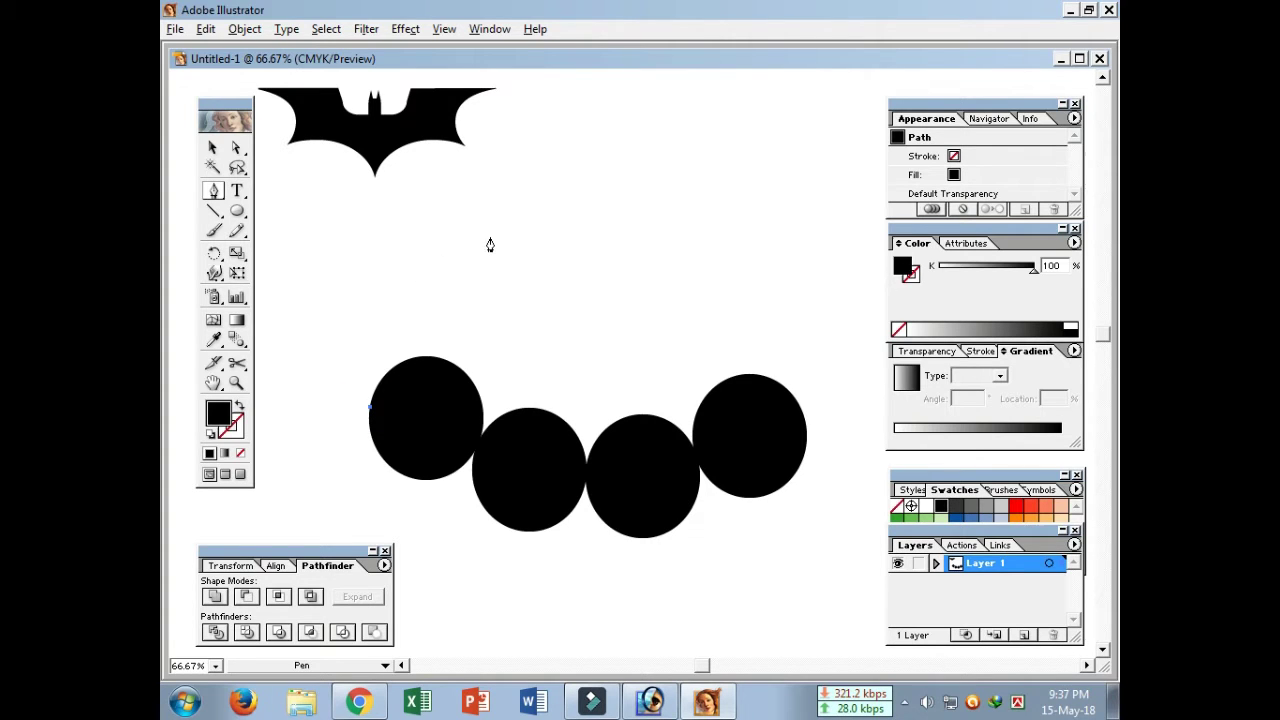
left_click_drag(473, 255, 509, 238)
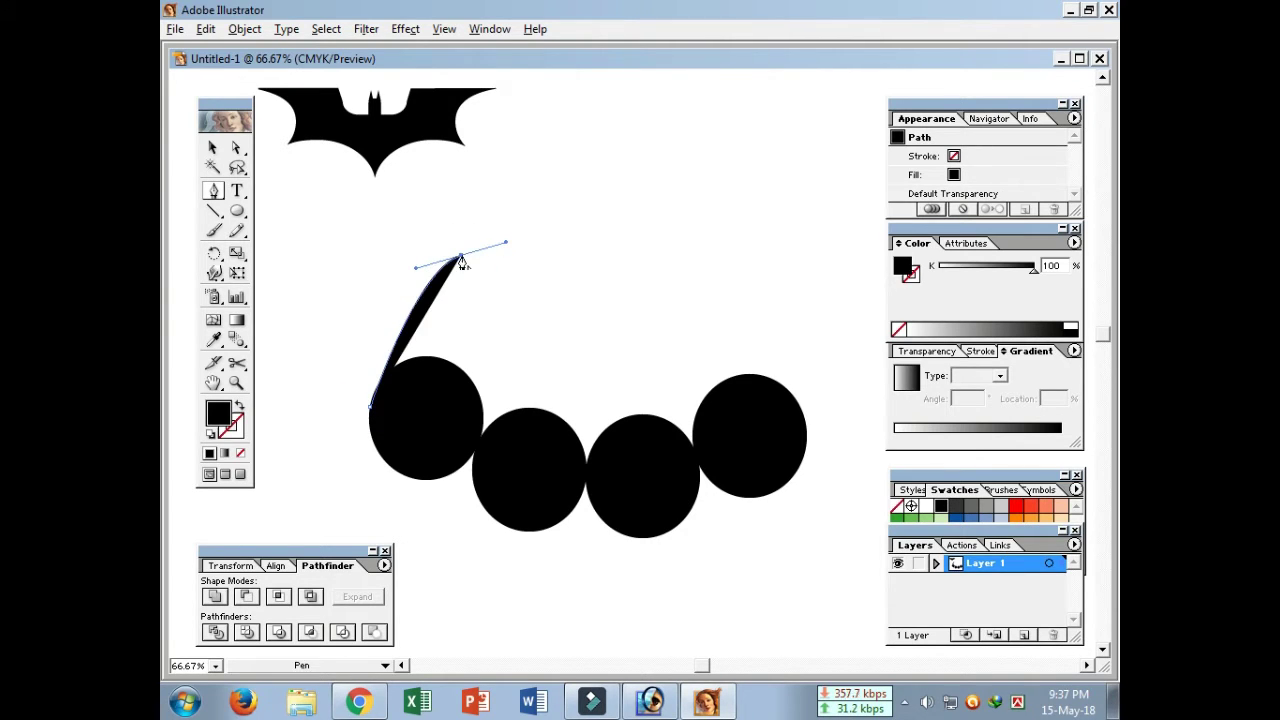
left_click(533, 205)
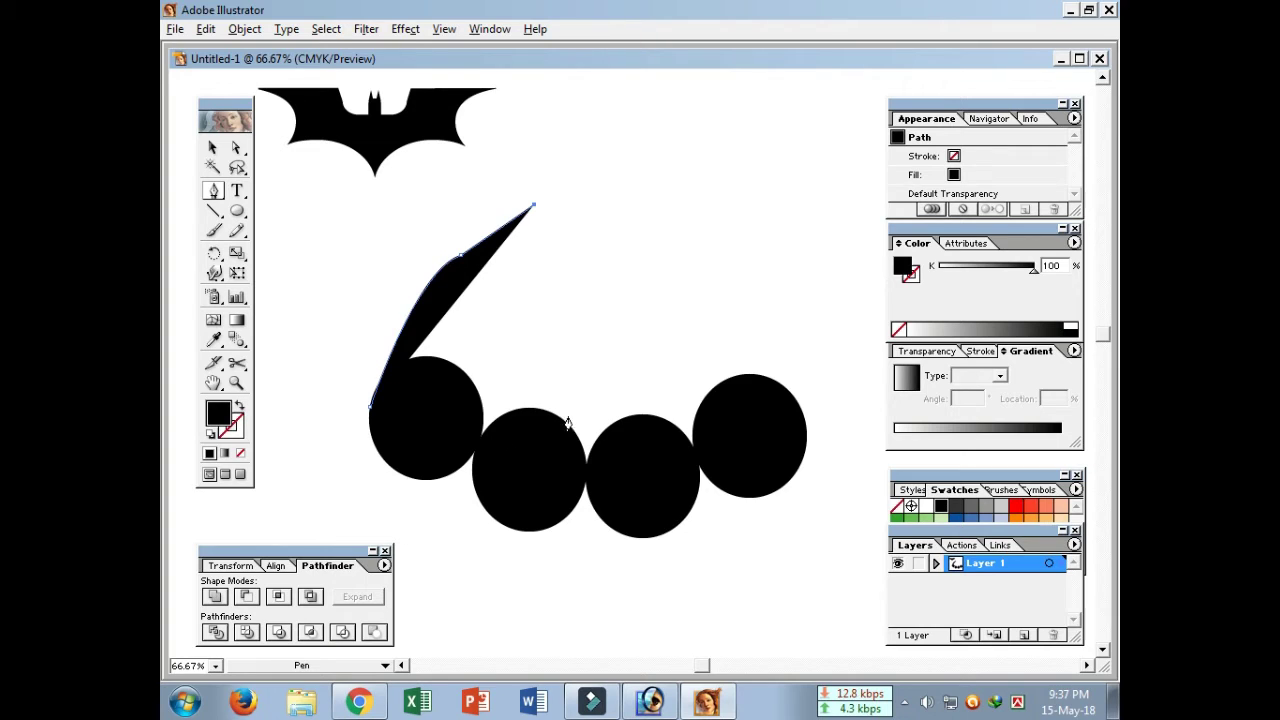
left_click(795, 404)
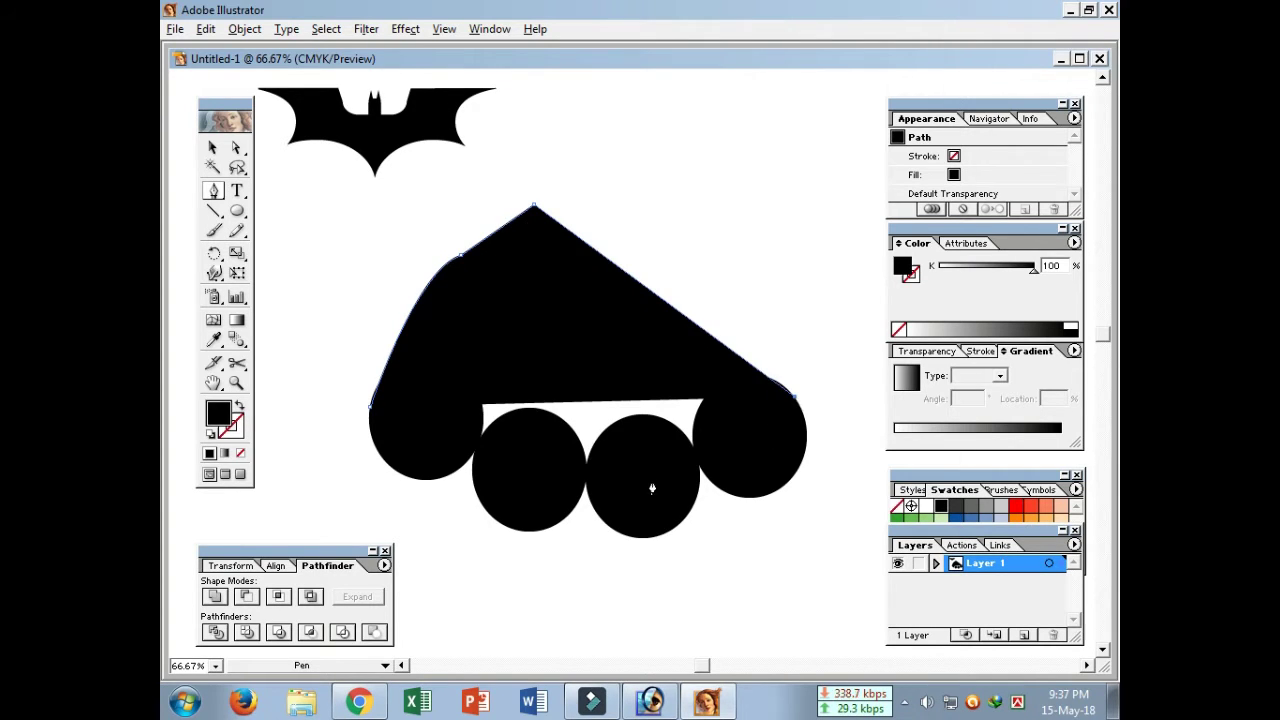
left_click(640, 485)
left_click(536, 493)
left_click(371, 409)
- Discard a stray one-point path and marquee-select the cape shape with the ellipses
left_click(212, 150)
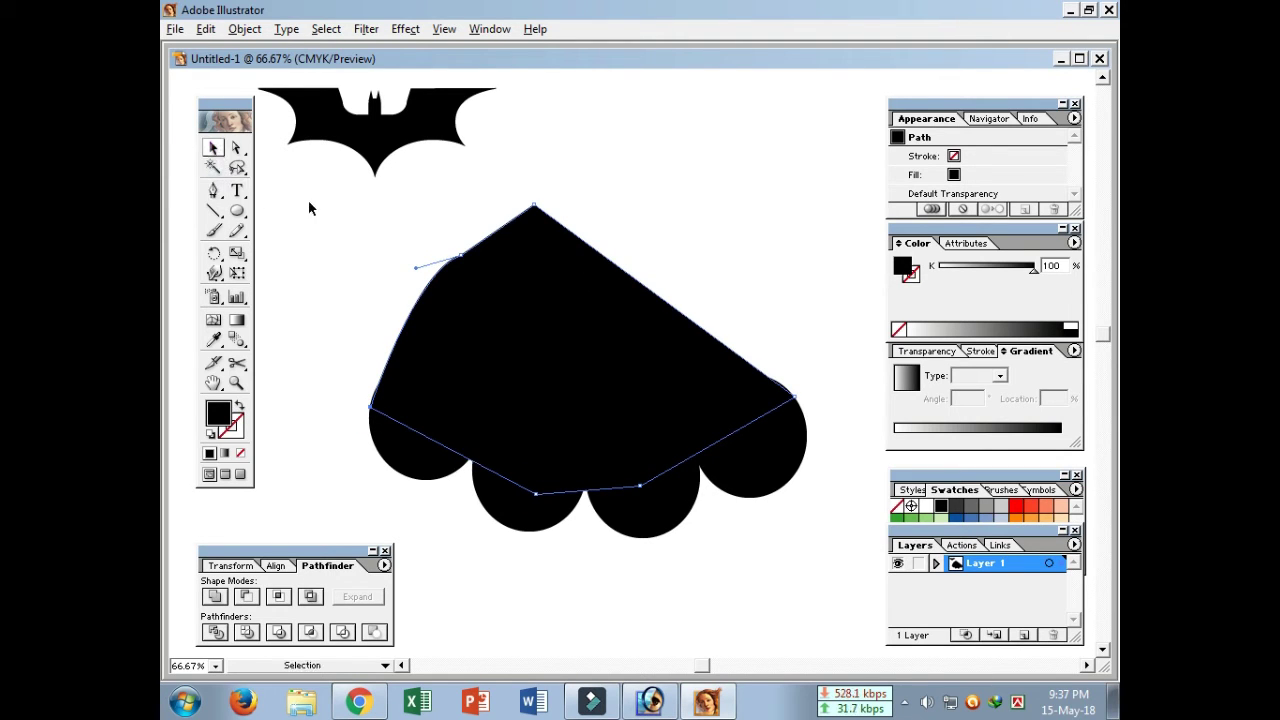
left_click(213, 192)
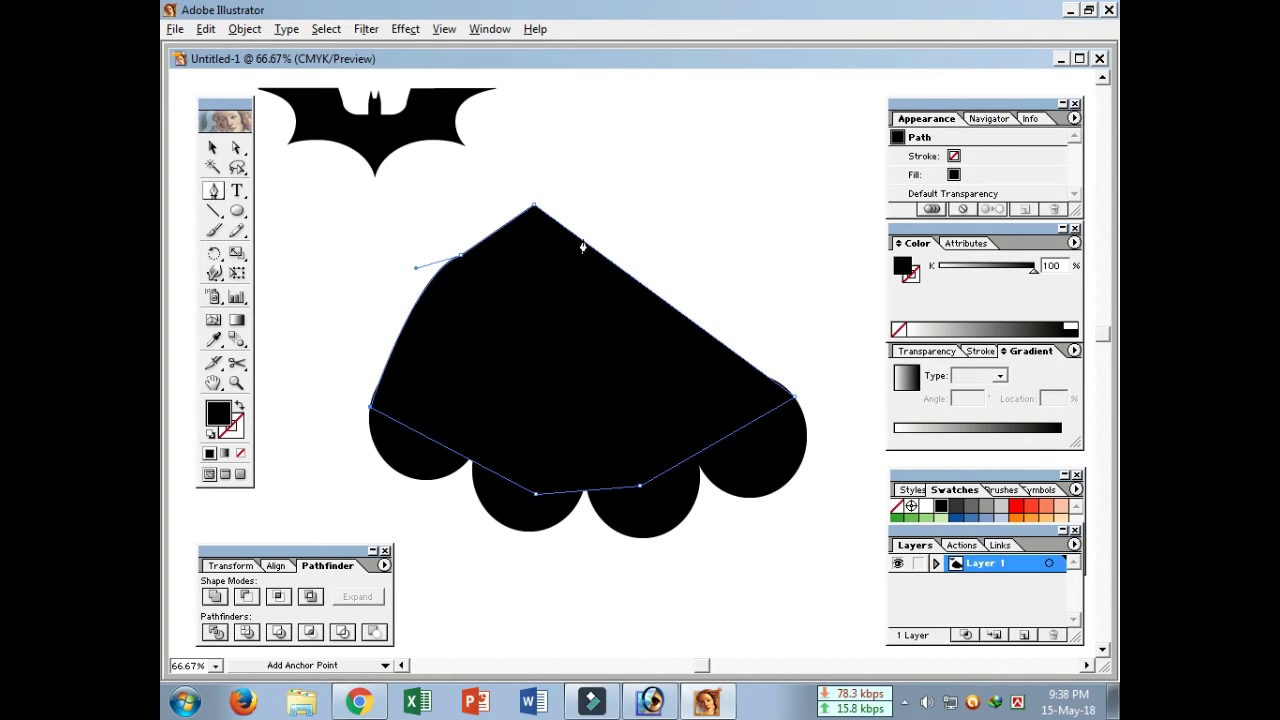
left_click_drag(639, 201, 672, 175)
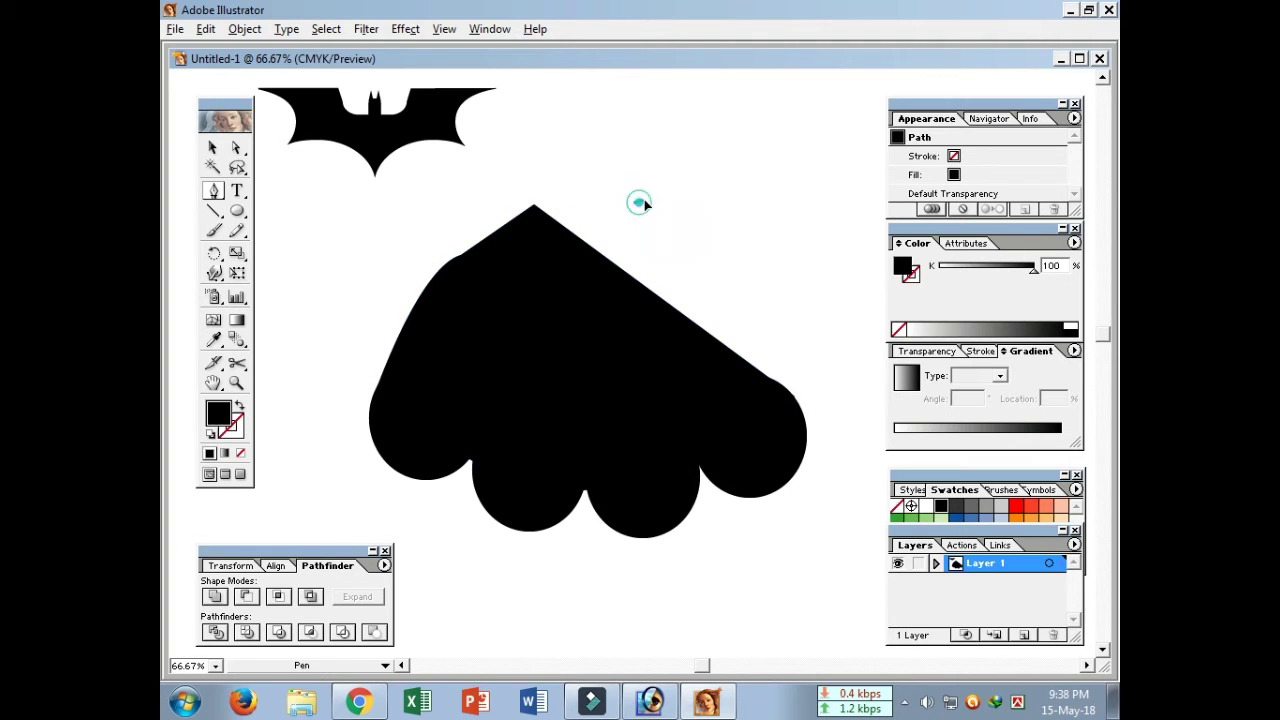
left_click(640, 203)
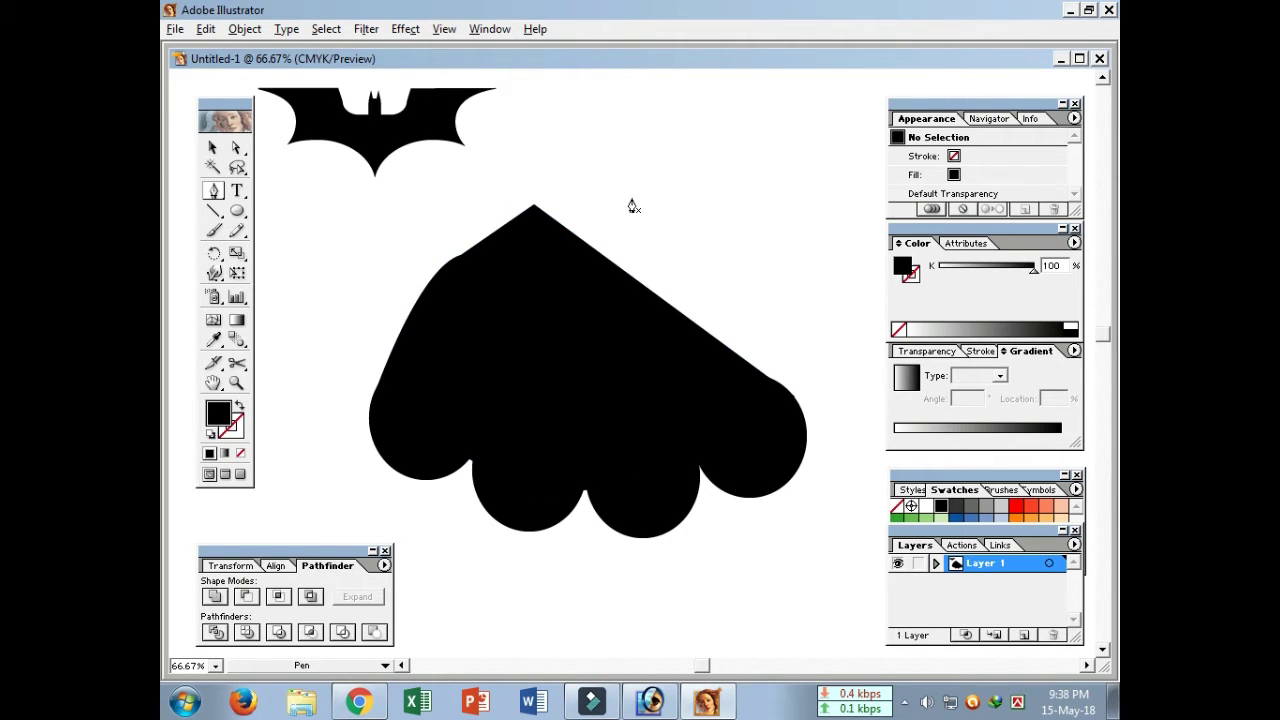
left_click(213, 147)
left_click_drag(451, 206, 799, 537)
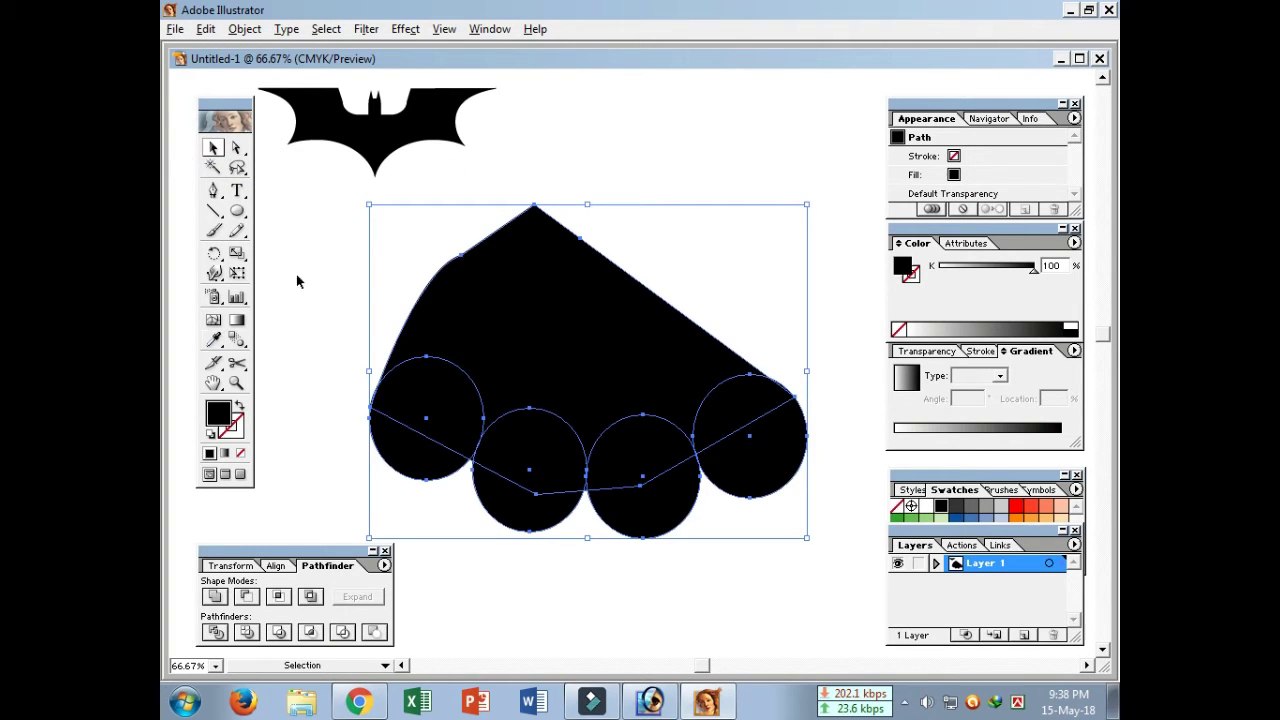
- Divide the cape and ellipses with Pathfinder, then delete the left circle pieces
left_click(214, 632)
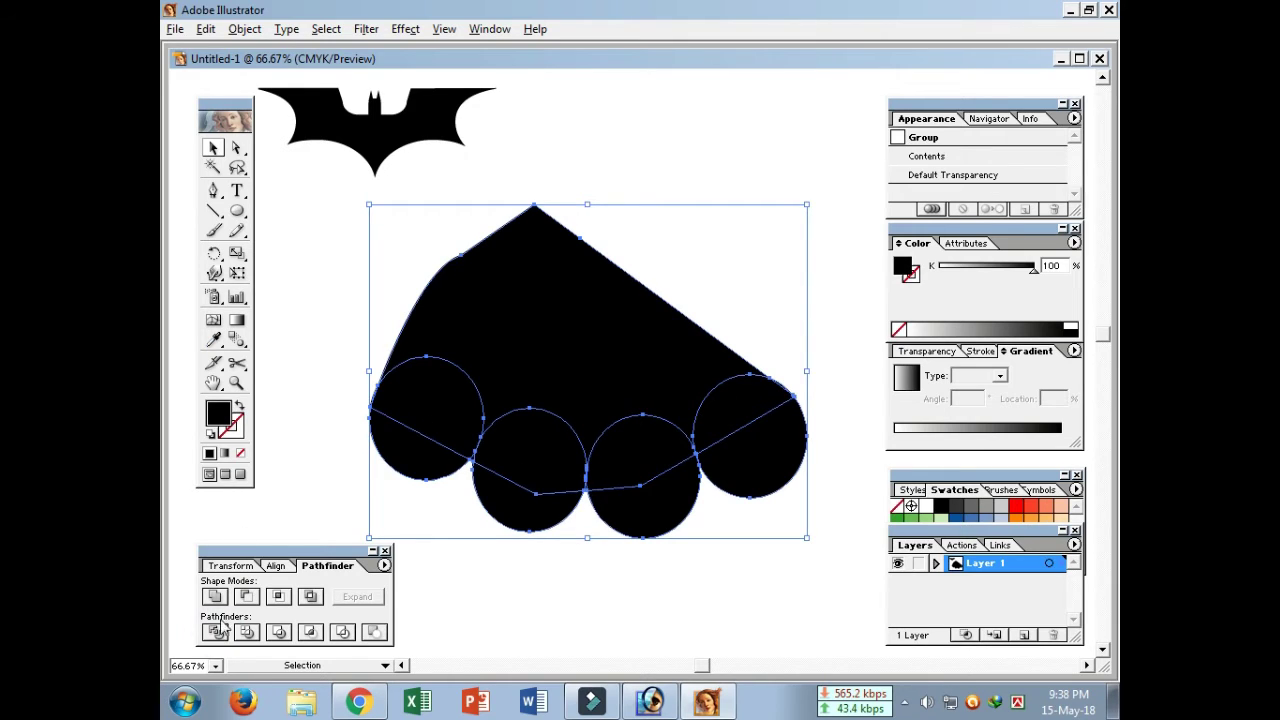
left_click(237, 147)
left_click(300, 240)
left_click(428, 408)
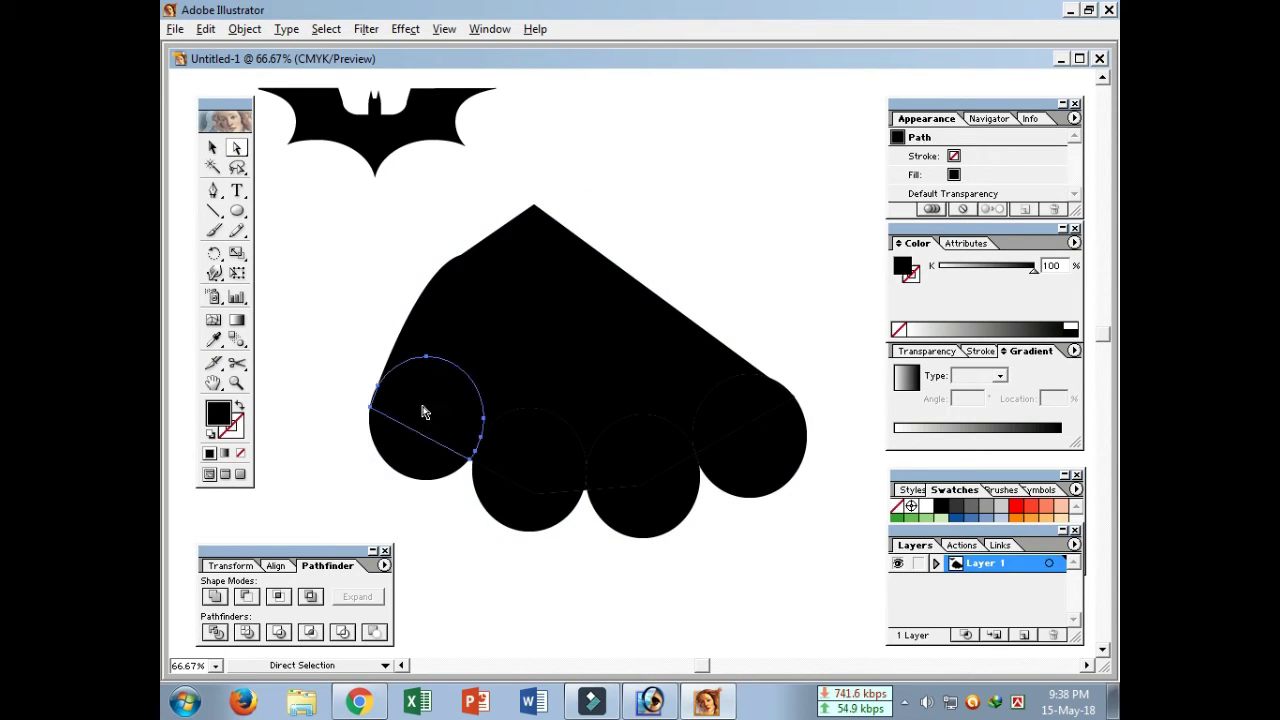
key("Delete")
left_click(418, 456)
key("Delete")
left_click(516, 500)
key("Delete")
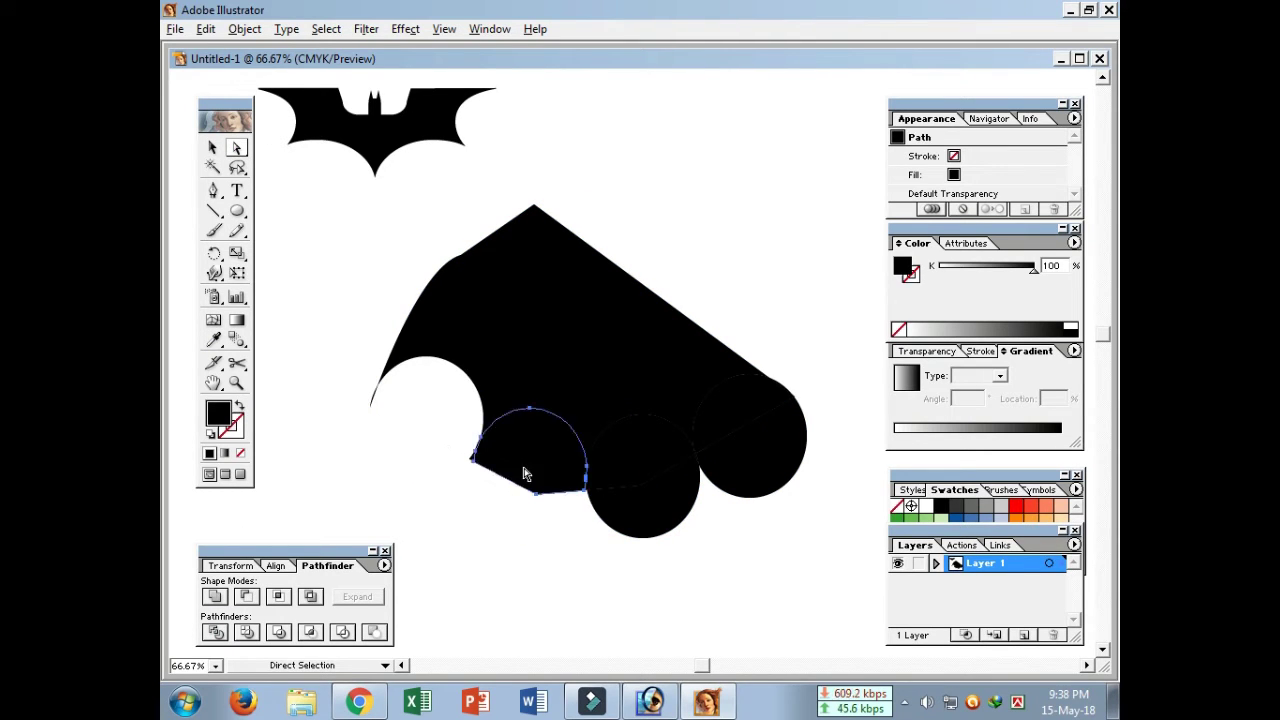
- Delete the remaining circle pieces on the right, leaving a scalloped lower edge
key("Delete")
left_click(632, 512)
key("Delete")
left_click(675, 482)
key("Delete")
left_click(734, 463)
key("Delete")
left_click(728, 436)
key("Delete")
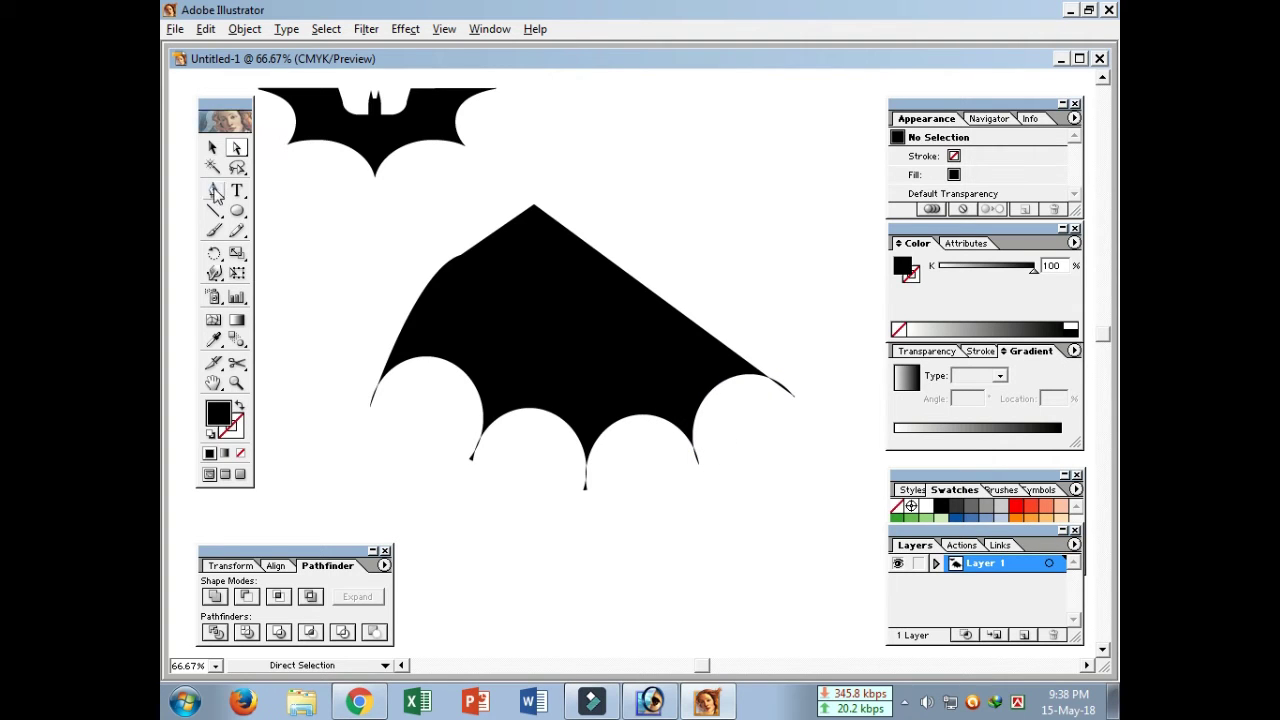
left_click(213, 190)
- Draw the right wing path from the upper edge out to a pointed tip with curved scallops
left_click(580, 239)
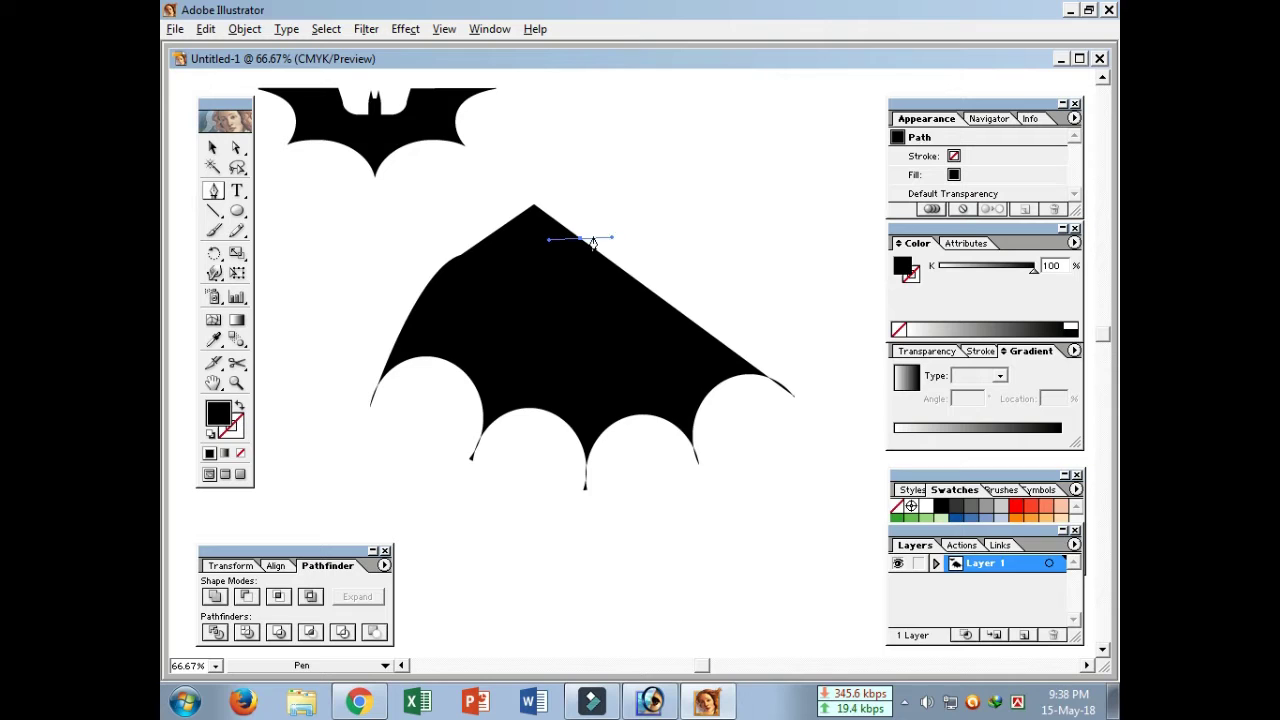
left_click_drag(620, 222, 636, 203)
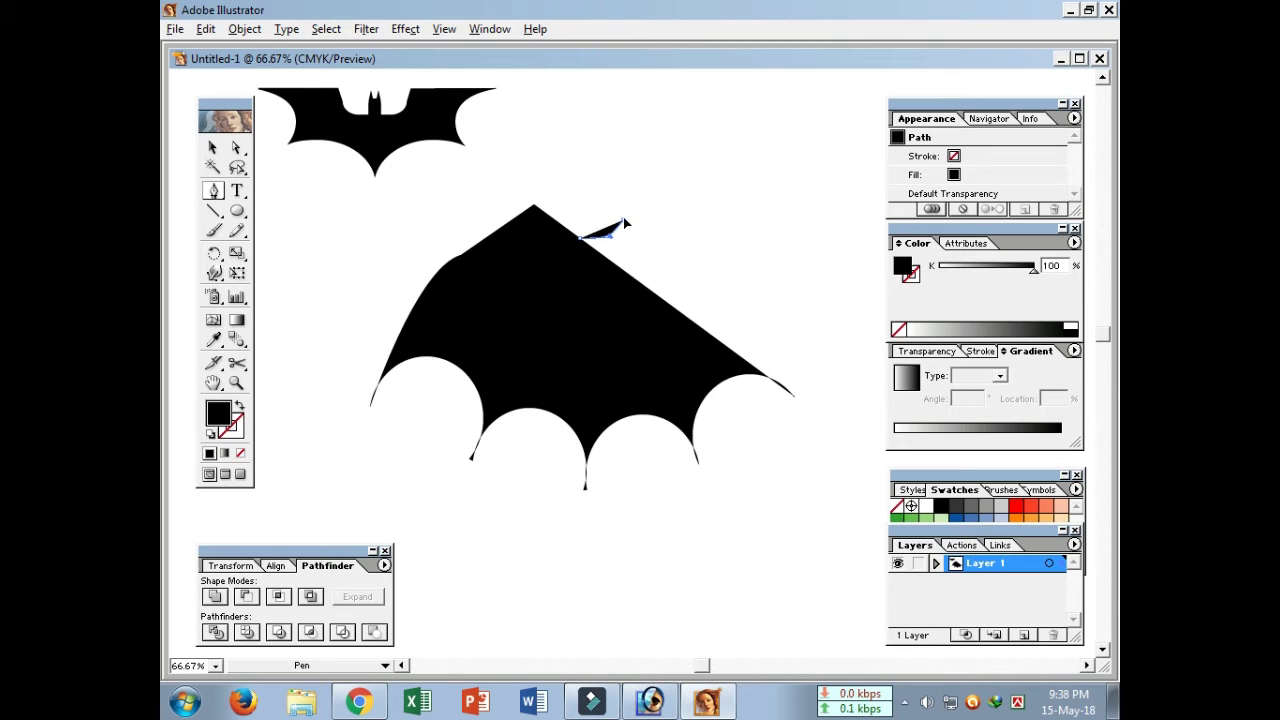
left_click(870, 268)
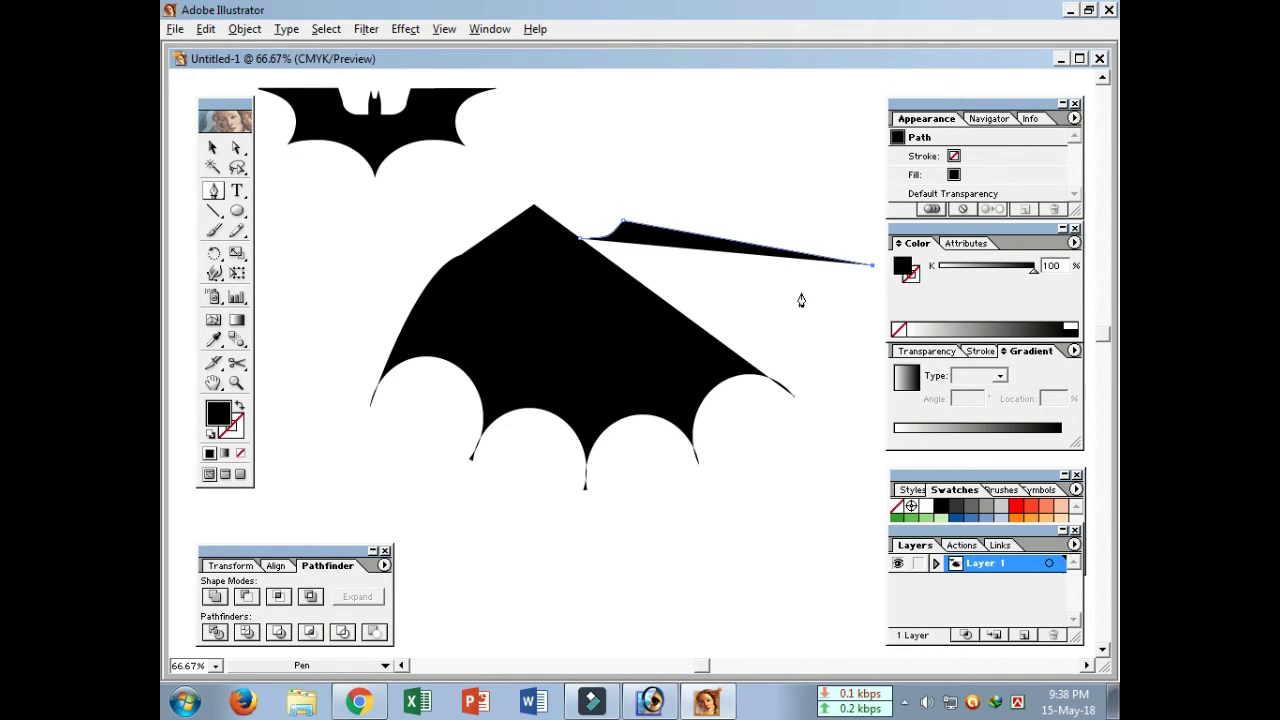
left_click_drag(798, 318, 792, 392)
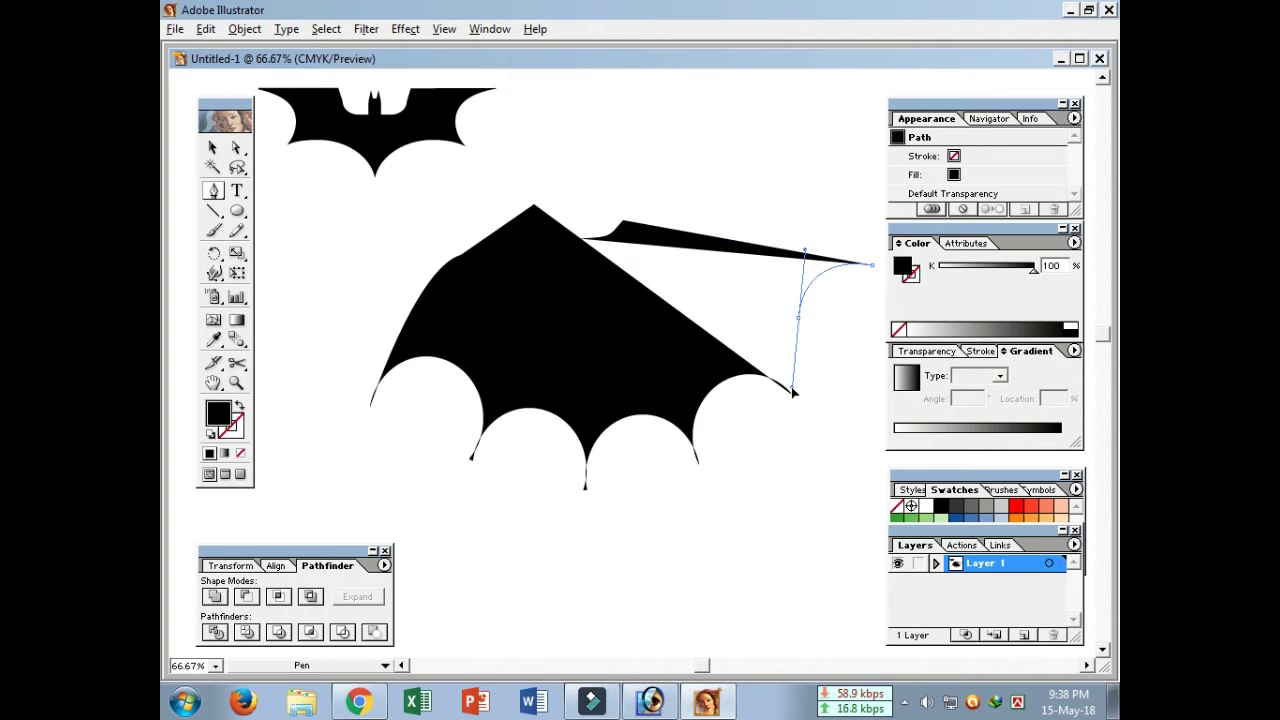
left_click(799, 320)
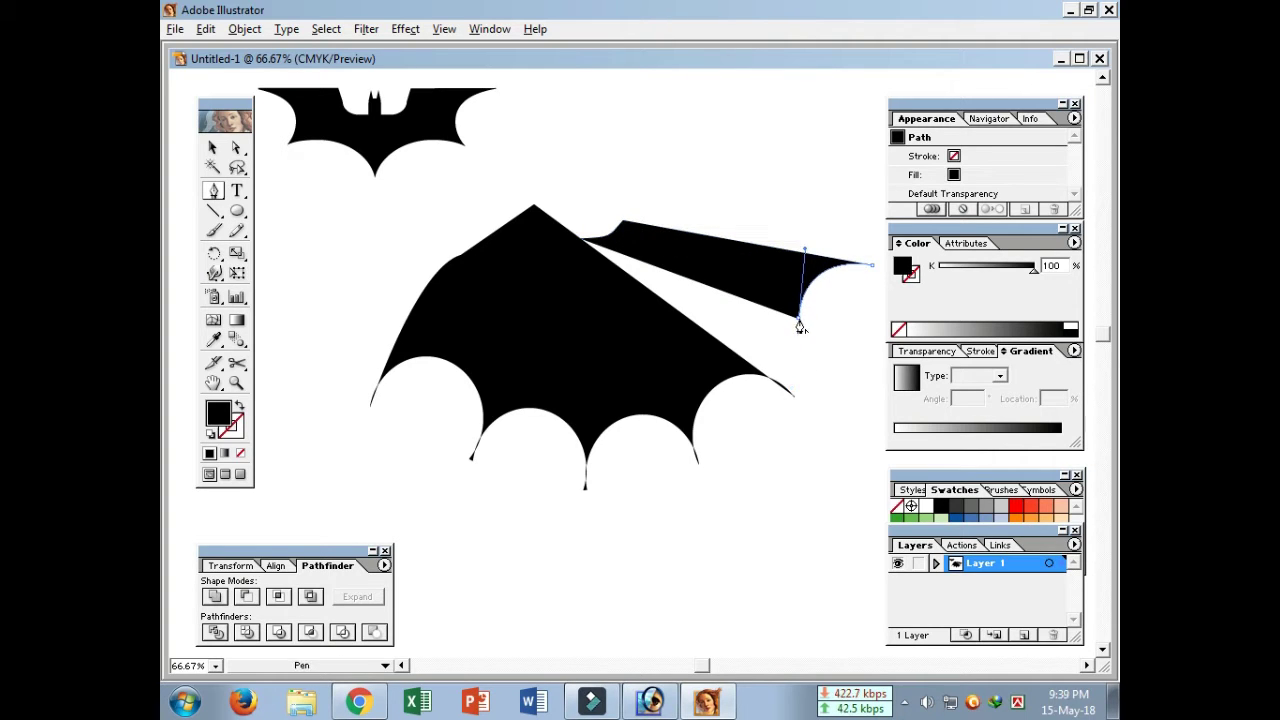
mouse_move(714, 330)
left_mouse_down()
mouse_move(677, 382)
mouse_move(662, 380)
mouse_move(656, 425)
left_mouse_up()
- Close the right wing path back inside the body, then select and deselect all bat pieces
left_click(582, 318)
left_click(558, 266)
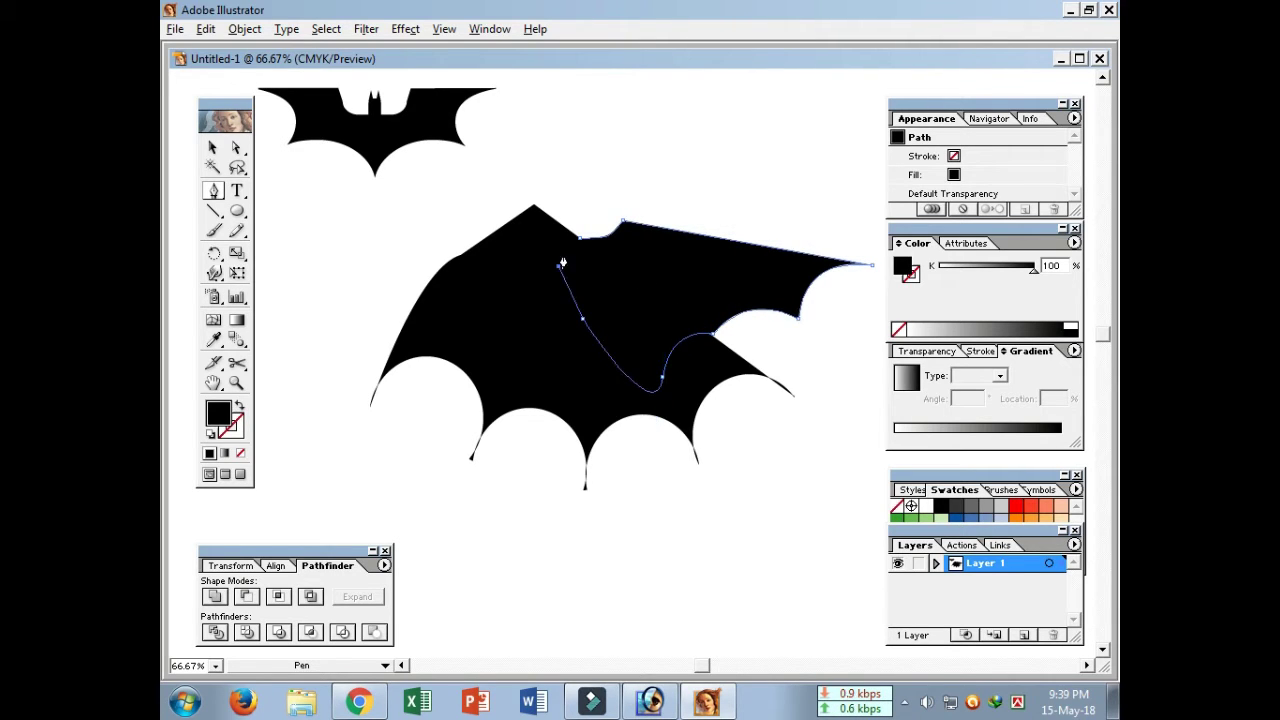
left_click(580, 239)
left_click(212, 147)
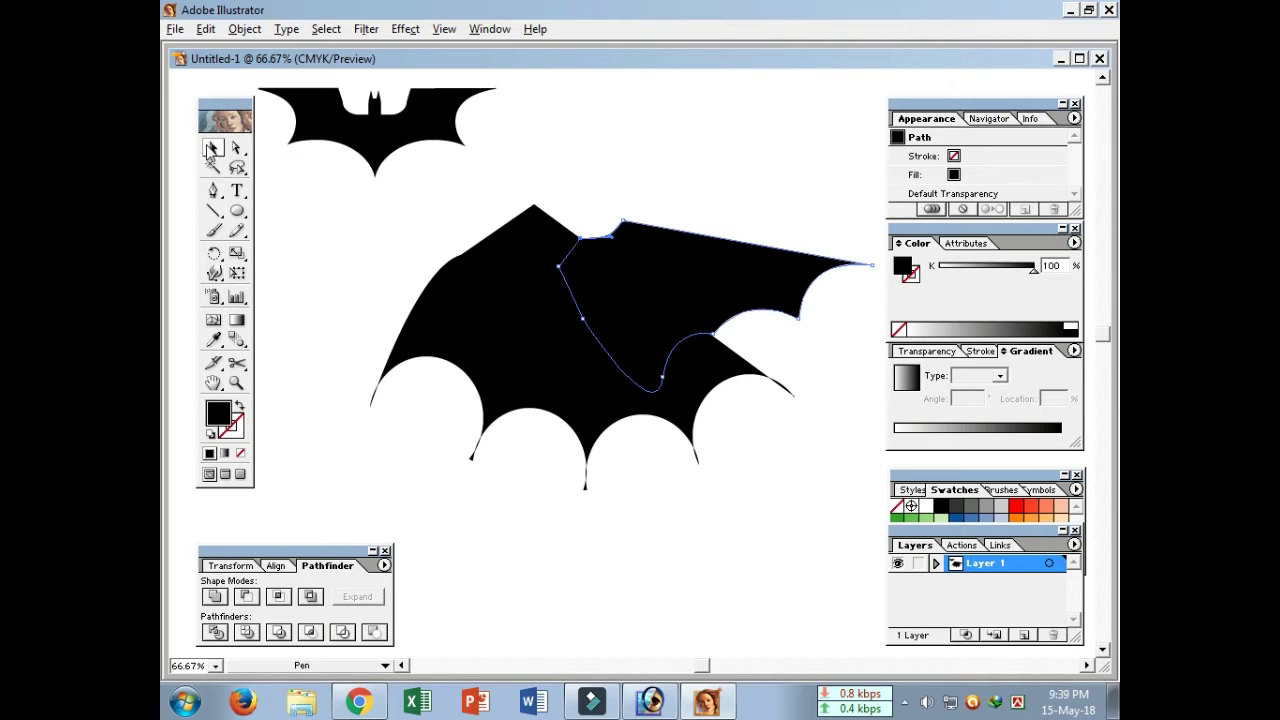
left_click_drag(440, 195, 720, 416)
left_click(720, 526)
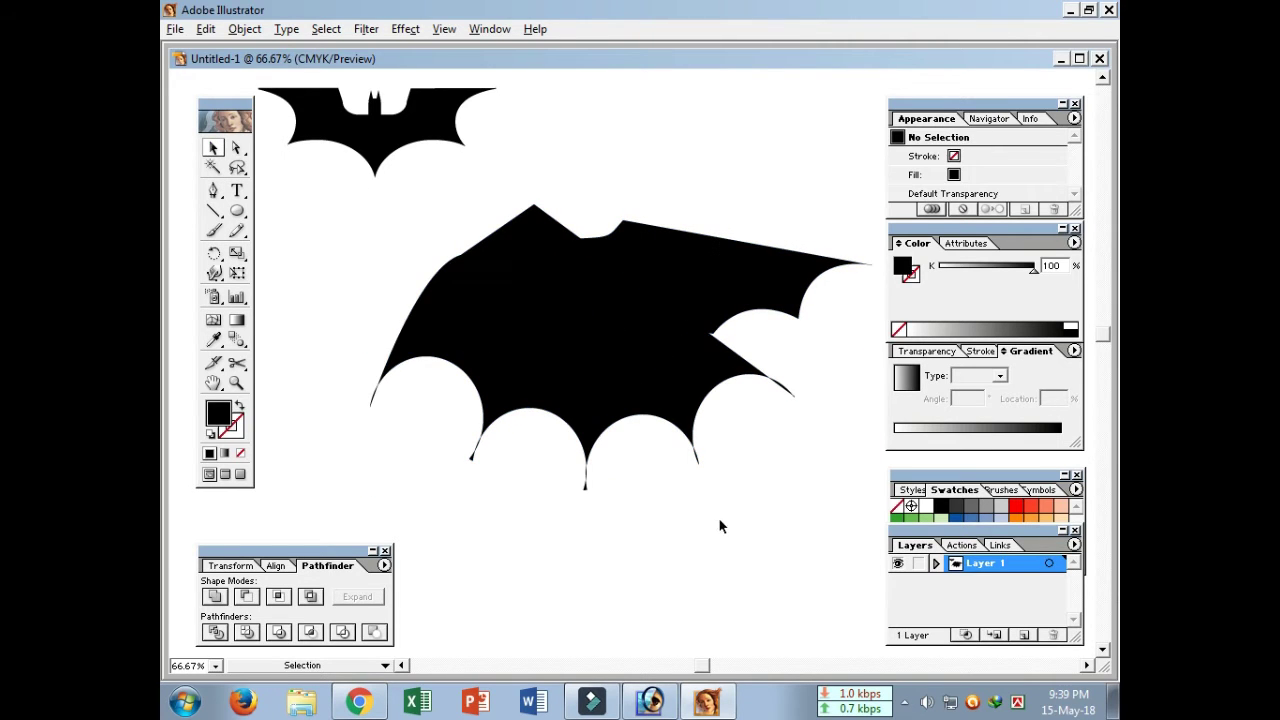
- Delete the leftover slivers and bottom spikes at the wing tips and along the bottom
left_click(236, 147)
left_click_drag(347, 410, 388, 385)
key("Delete")
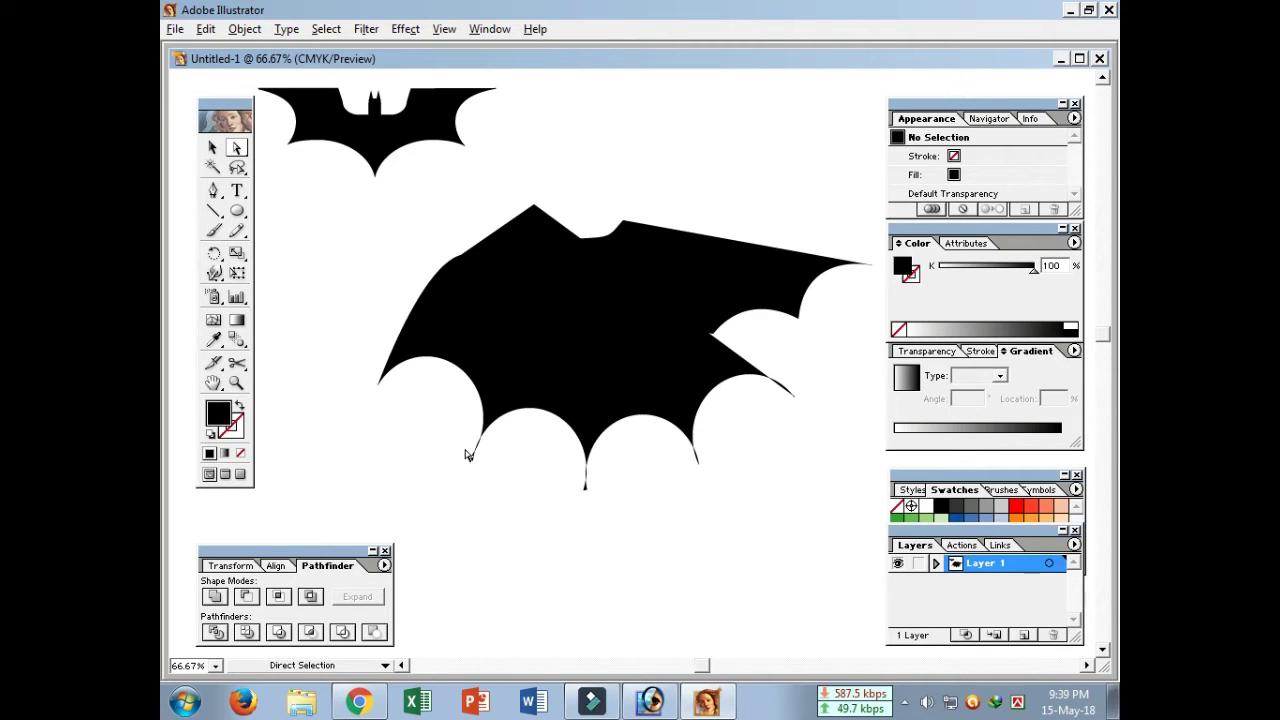
left_click_drag(488, 471, 595, 492)
key("Delete")
key("Delete")
left_click_drag(668, 457, 713, 470)
key("Delete")
left_click_drag(785, 385, 794, 388)
key("Delete")
- Nudge the right wing right and down, then unite both halves with Add to Shape Area and Expand
left_click(716, 310)
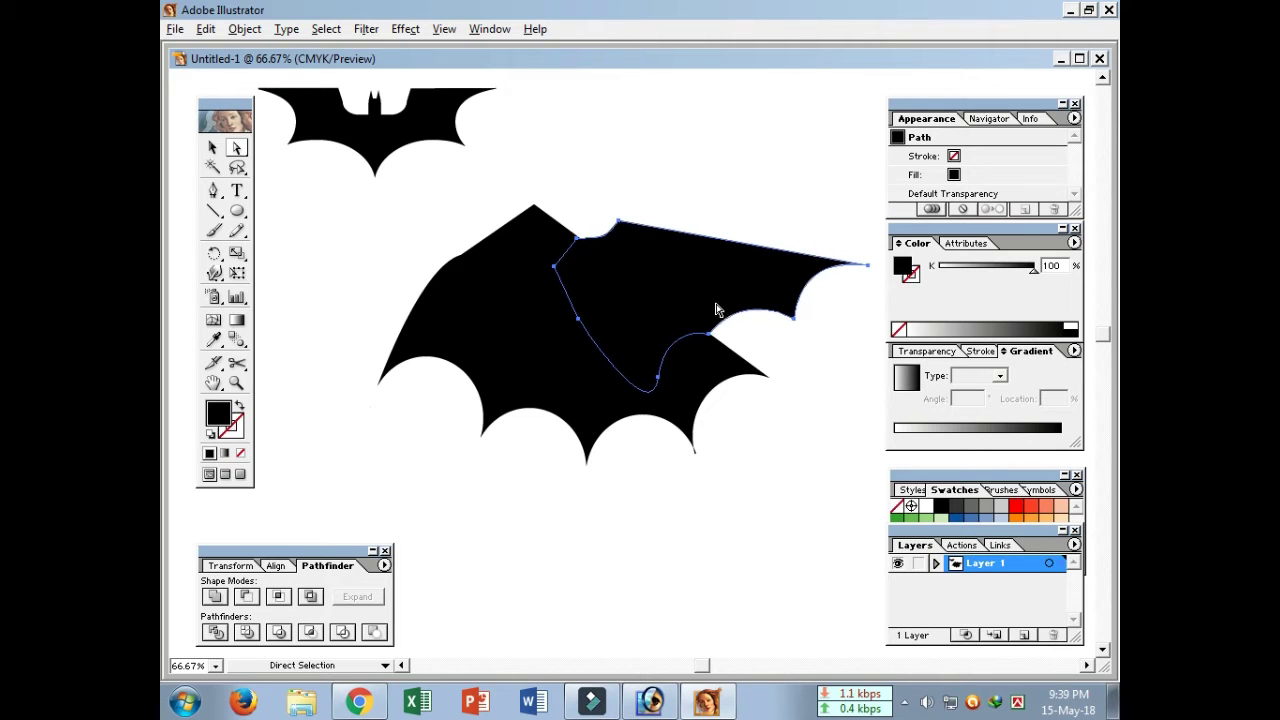
left_click(214, 148)
left_click(322, 194)
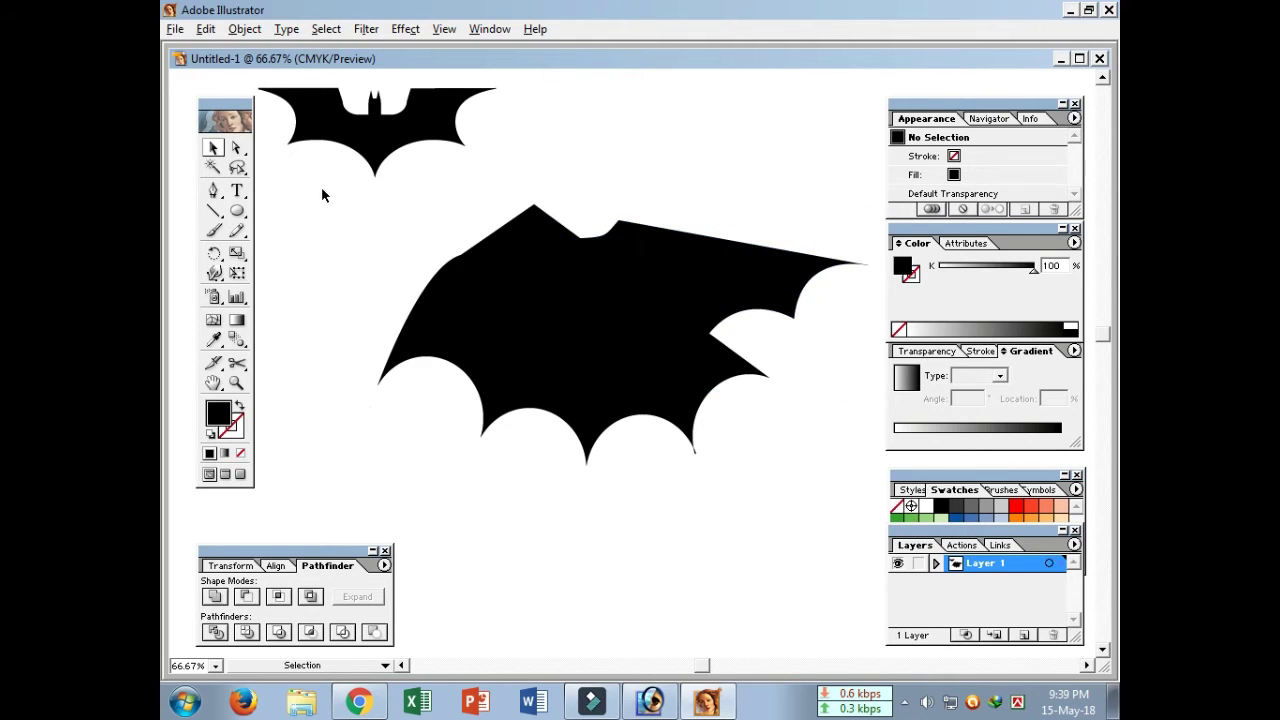
left_click_drag(614, 252, 683, 344)
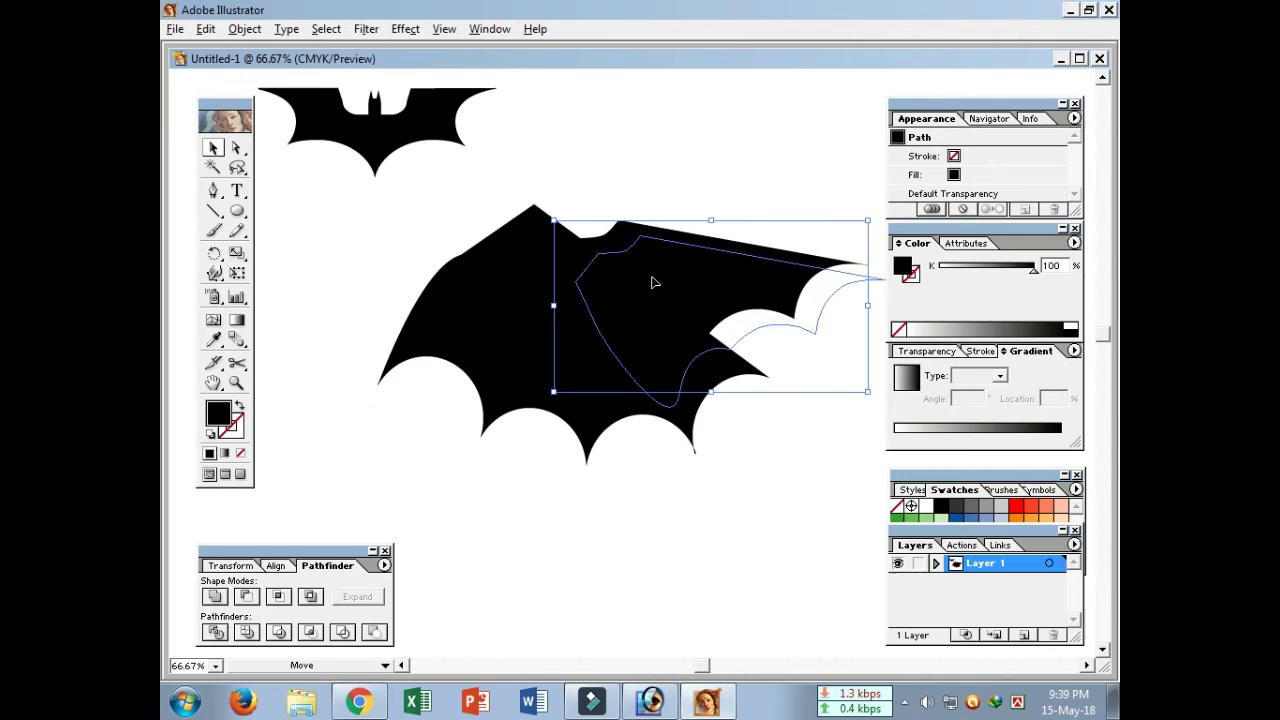
left_click(770, 469)
left_click_drag(608, 168, 633, 309)
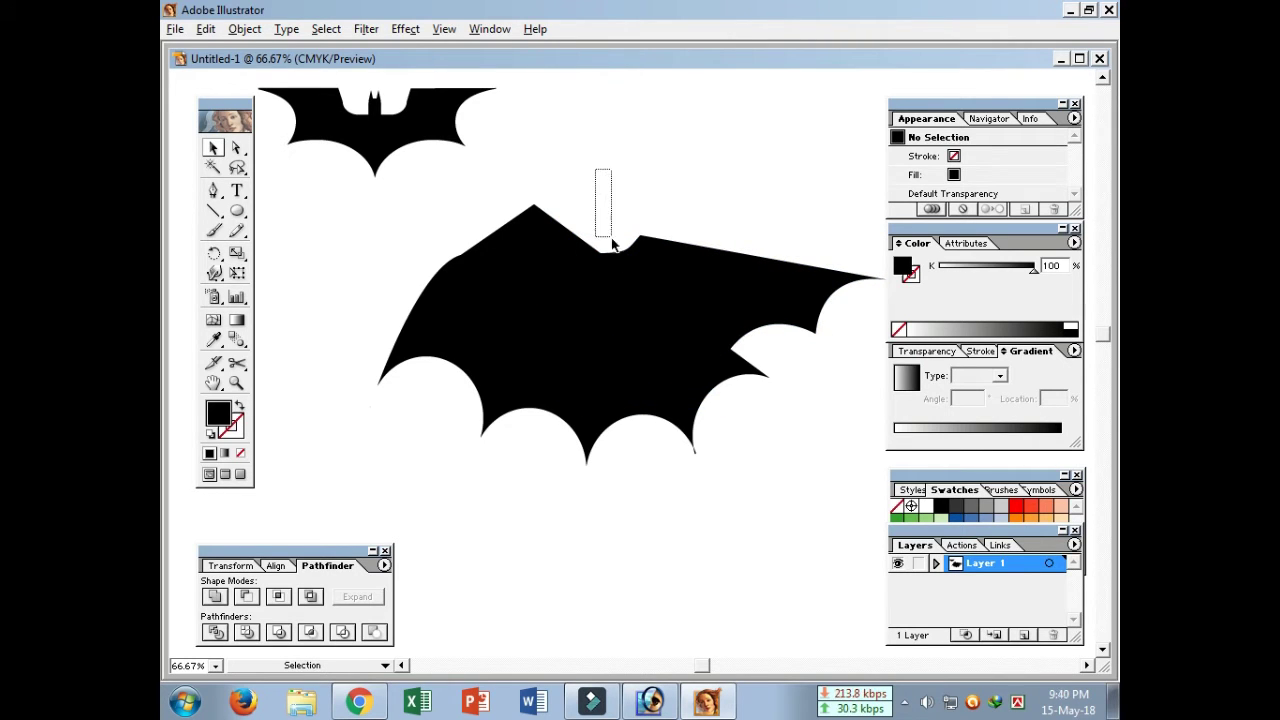
left_click(214, 597)
left_click(362, 598)
- Zoom in on the two wing peaks and select the black silhouette path
left_click(689, 125)
key("z")
left_click(609, 249)
left_click(657, 477)
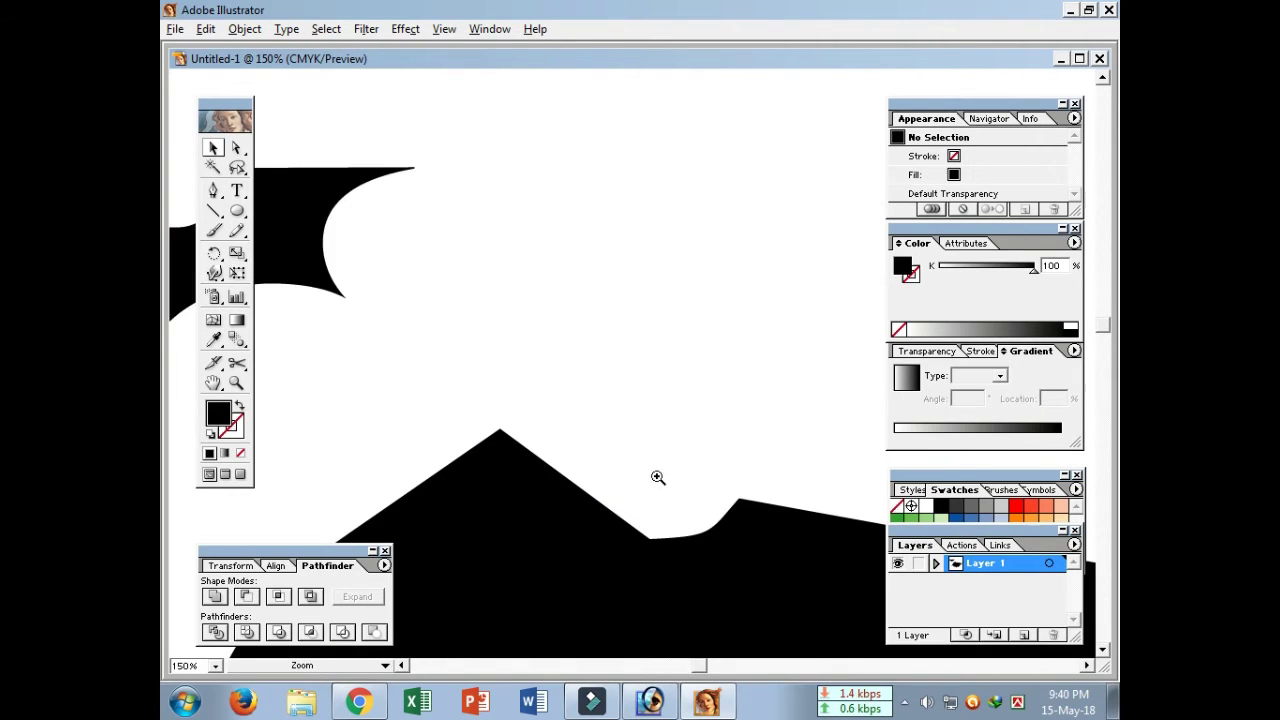
left_click(657, 477)
key("v")
left_click(558, 358)
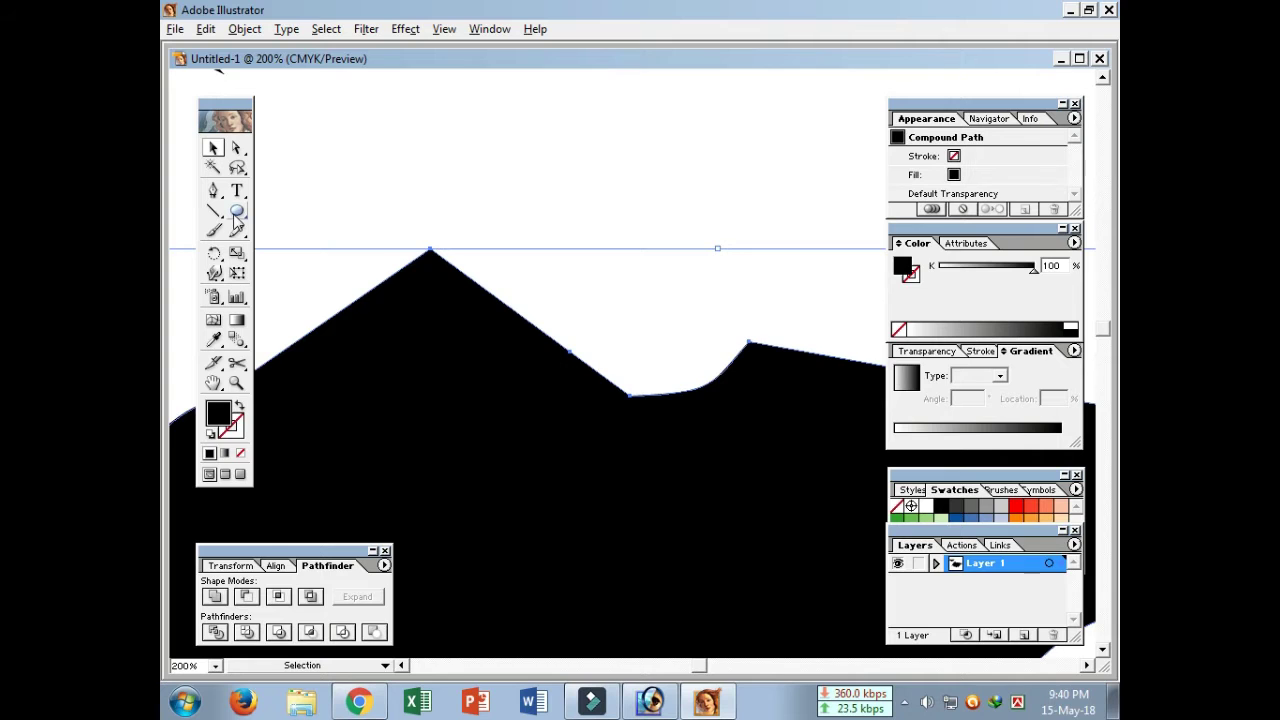
- Convert the dip anchor to smooth and drag anchors to deepen the curve and reshape both peaks
left_click_drag(213, 192, 296, 197)
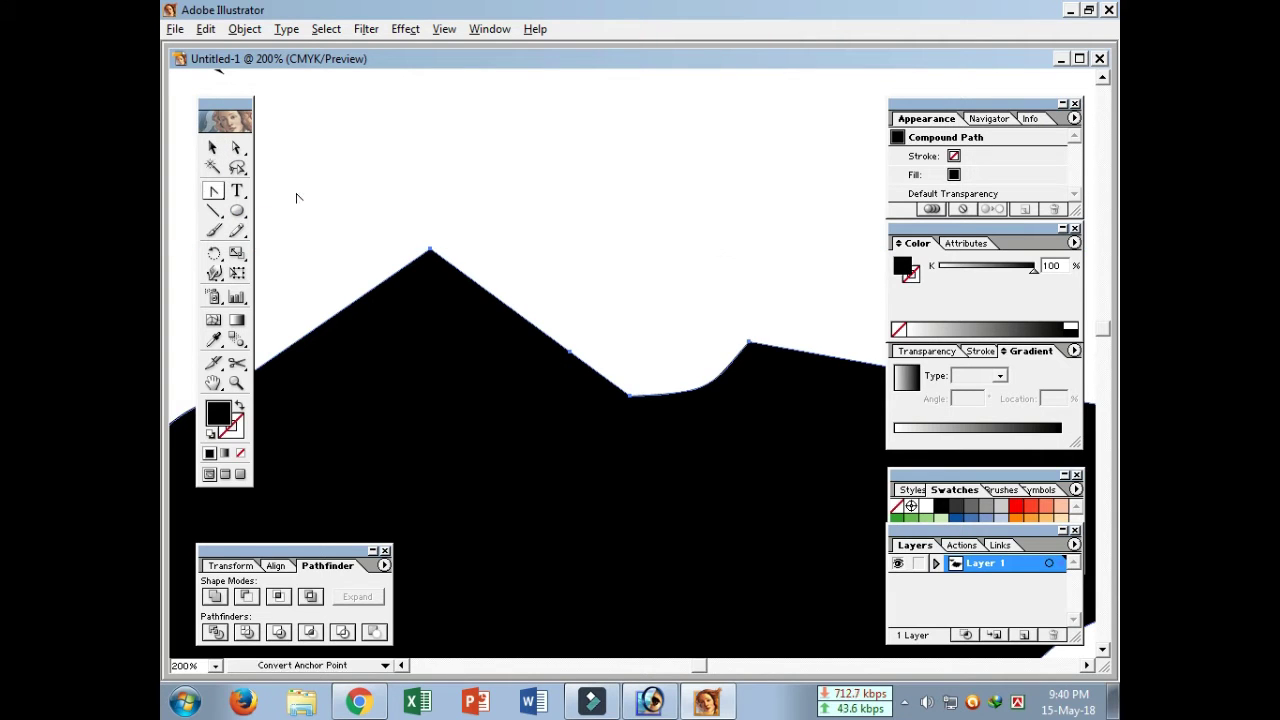
mouse_move(570, 355)
left_mouse_down()
mouse_move(530, 320)
mouse_move(506, 352)
left_mouse_up()
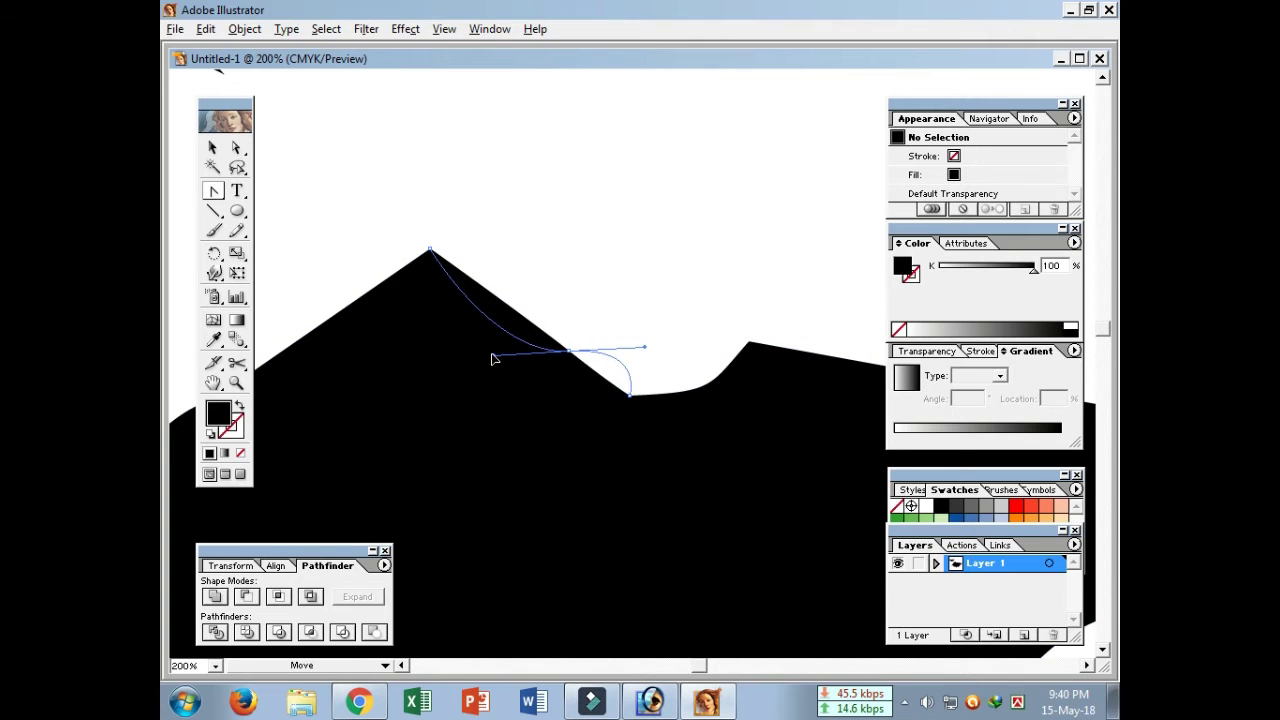
left_click(236, 150)
left_click_drag(570, 353, 500, 414)
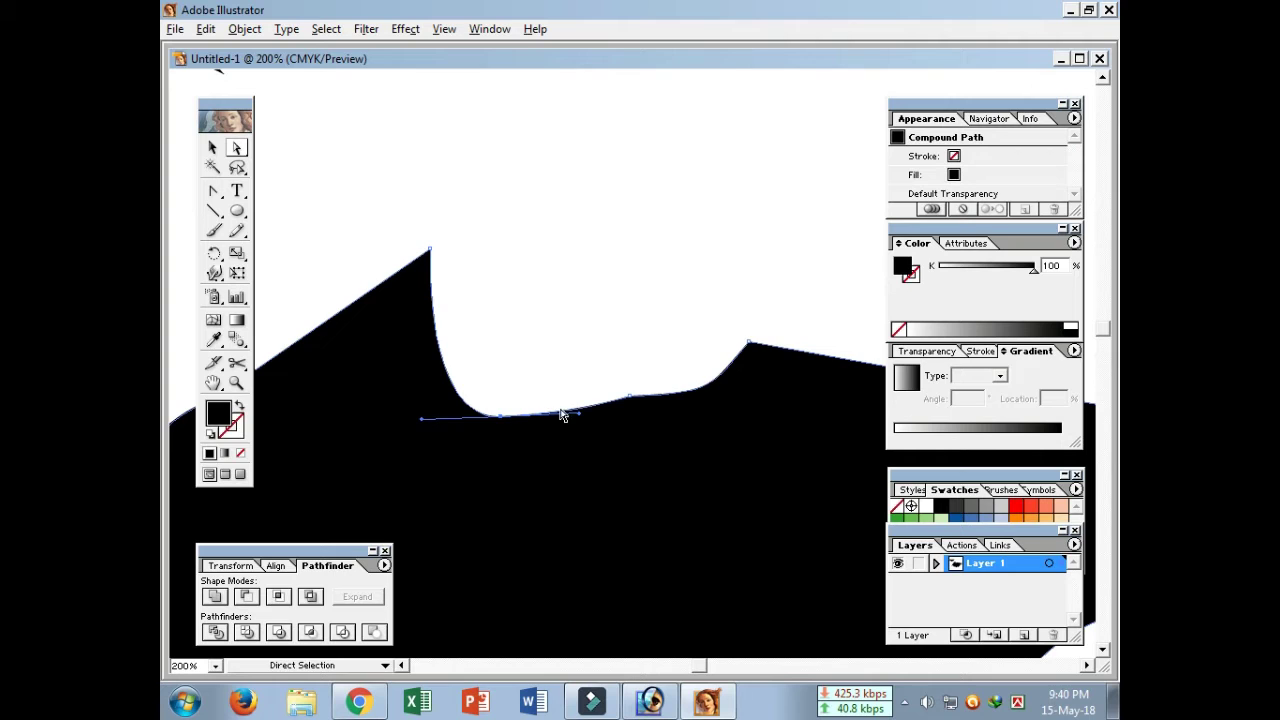
left_click_drag(630, 398, 625, 409)
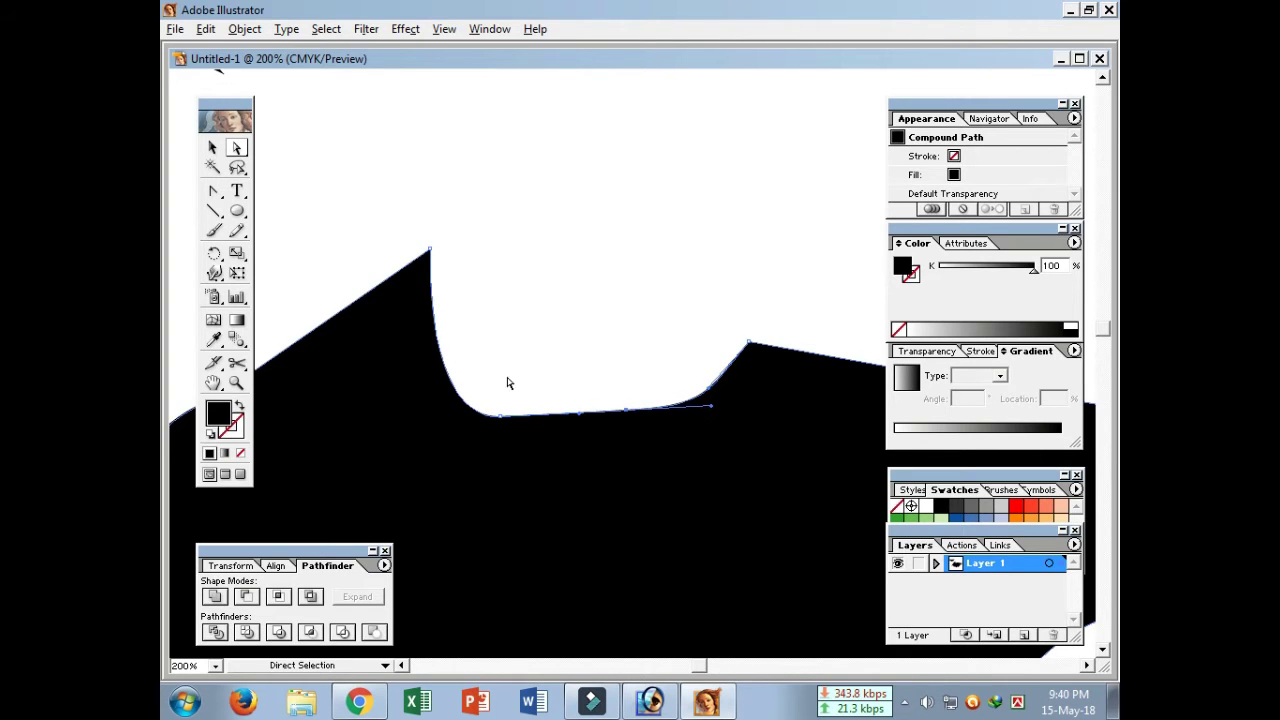
left_click(751, 347)
left_click_drag(748, 343, 770, 295)
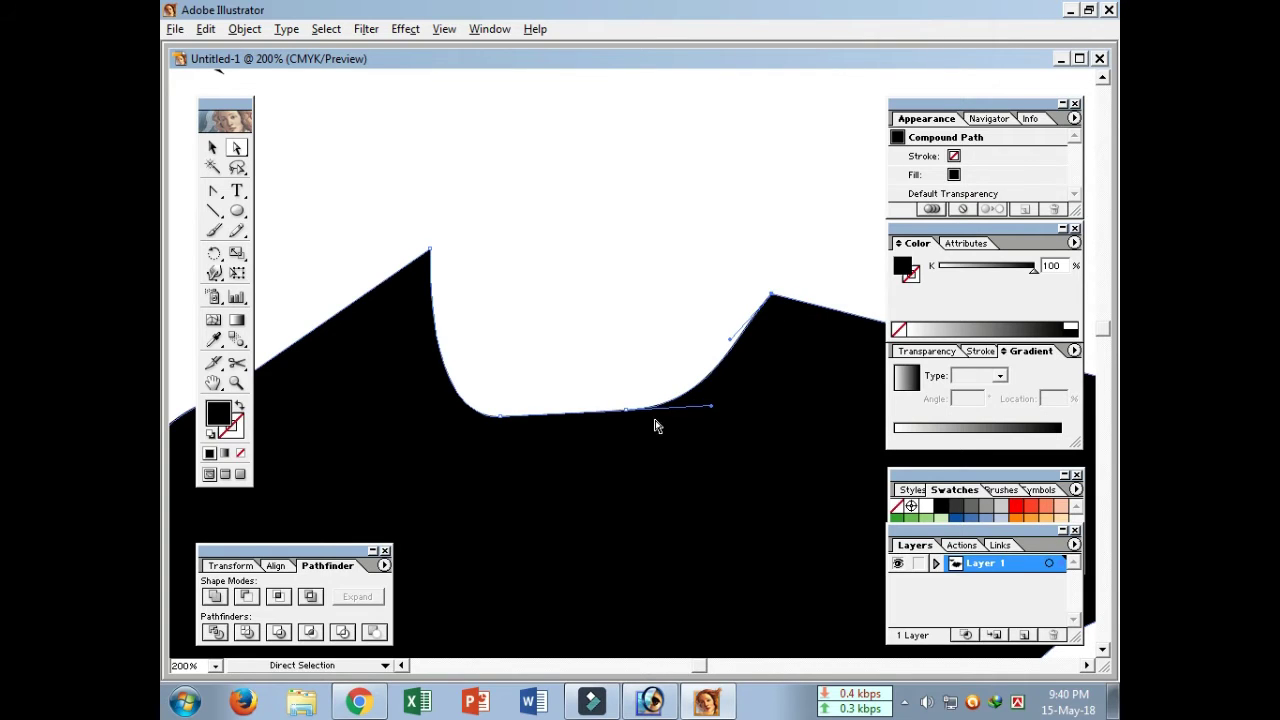
left_click_drag(433, 253, 397, 251)
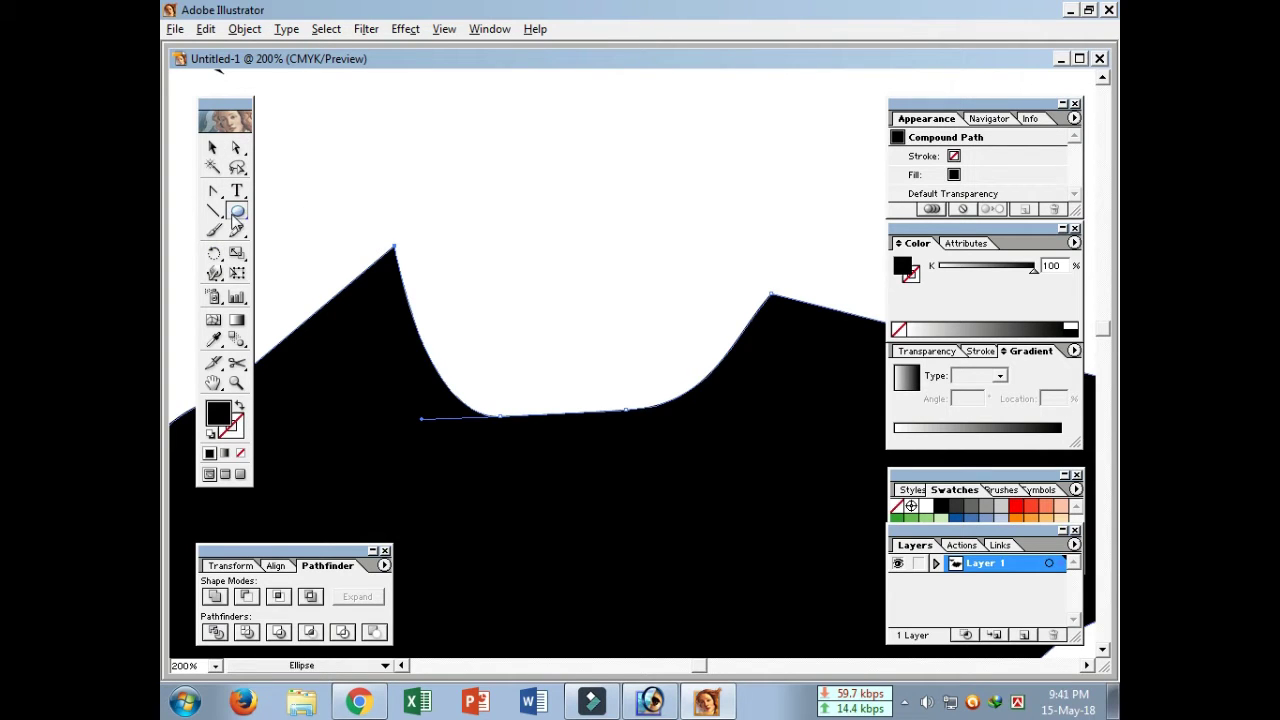
- Draw a tall rounded rectangle head in the dip, tilt it clockwise and shorten it slightly
left_click_drag(236, 213, 281, 219)
left_click_drag(557, 245, 687, 455)
key("Up")
key("Up")
key("Up")
key("Up")
key("Up")
key("Up")
key("Up")
key("Up")
left_click_drag(687, 455, 687, 455)
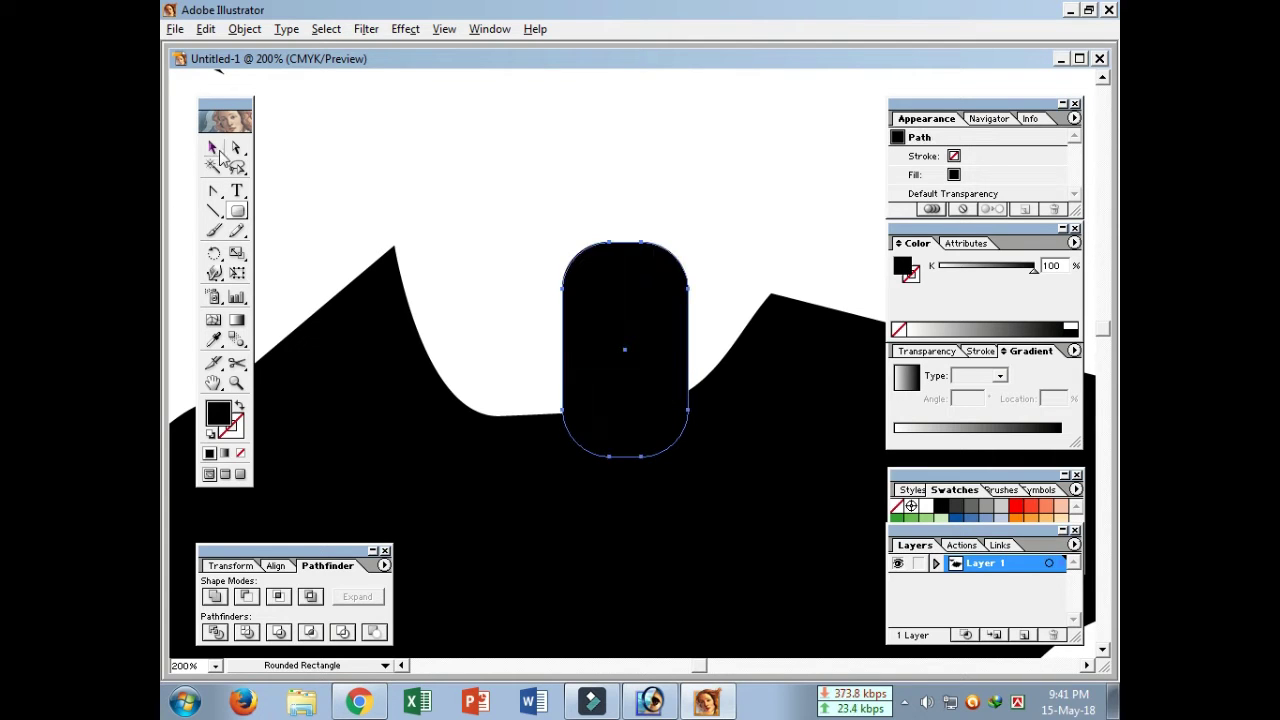
left_click(213, 148)
left_click_drag(606, 388, 569, 380)
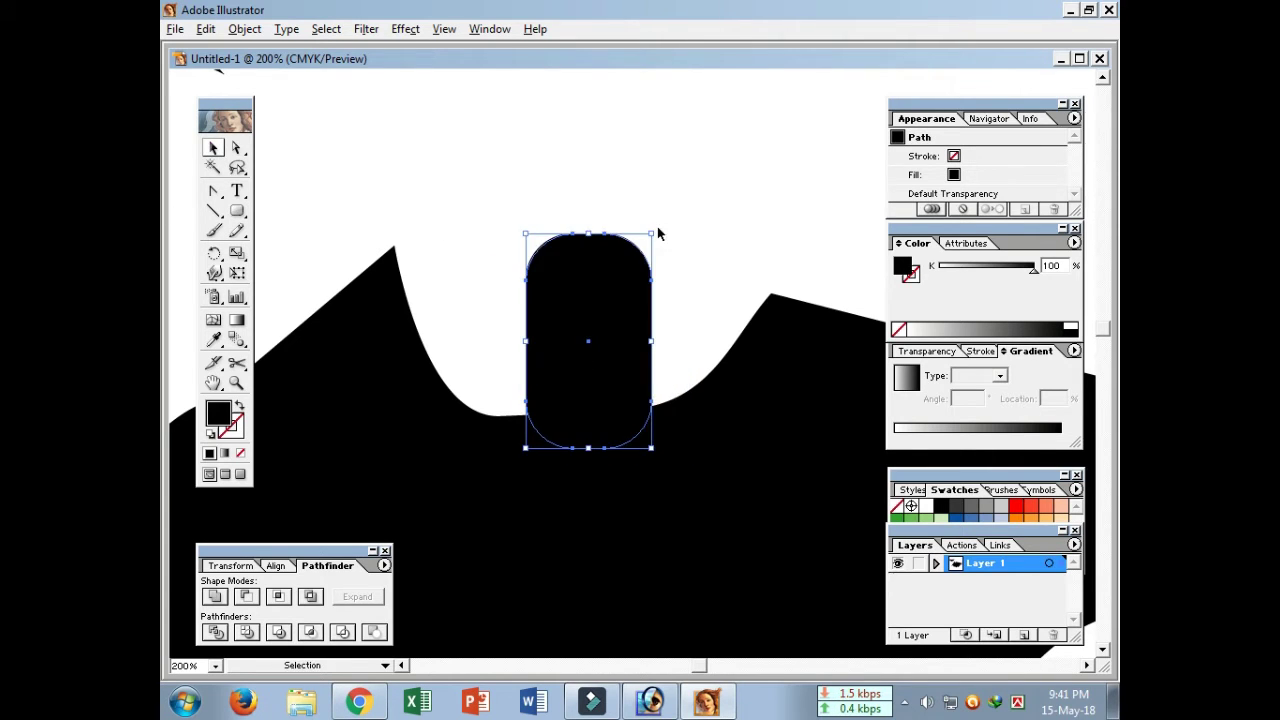
left_click_drag(658, 233, 691, 251)
left_click(626, 190)
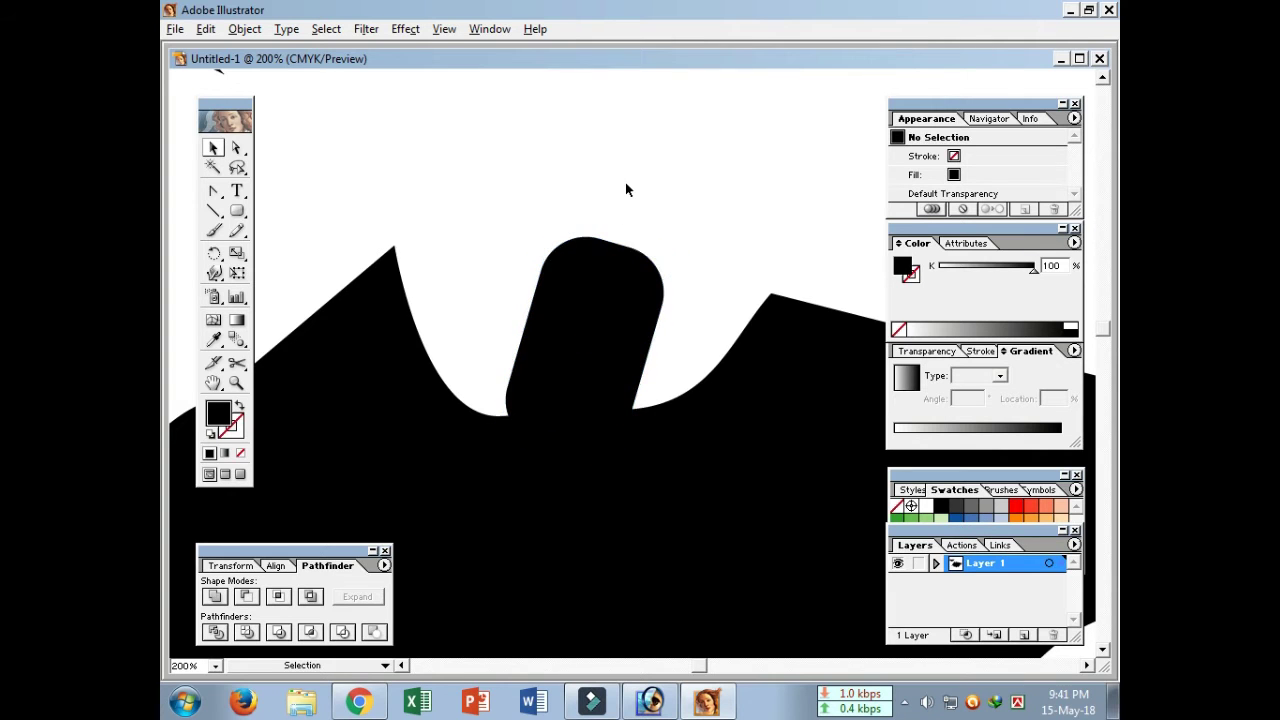
left_click(612, 272)
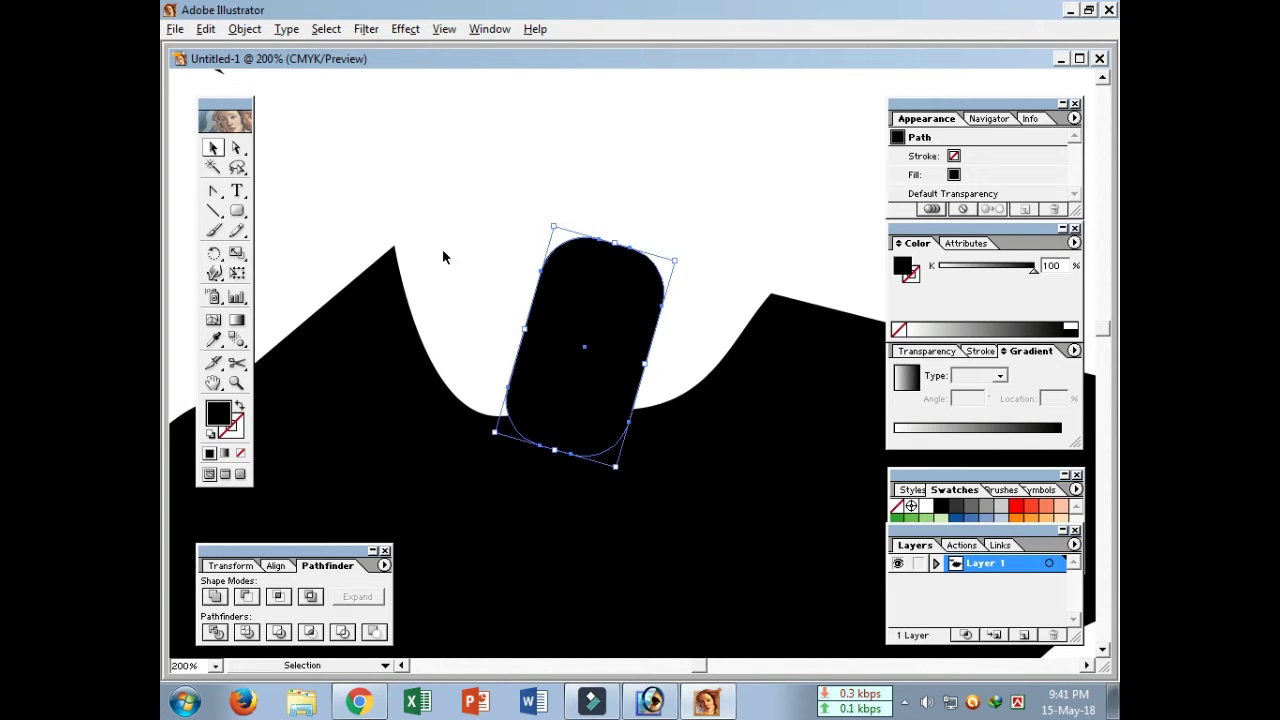
left_click_drag(616, 245, 611, 260)
- Draw a pointed triangle ear and place it on the head's top-left
left_click(215, 194)
left_click(541, 300)
left_click(531, 202)
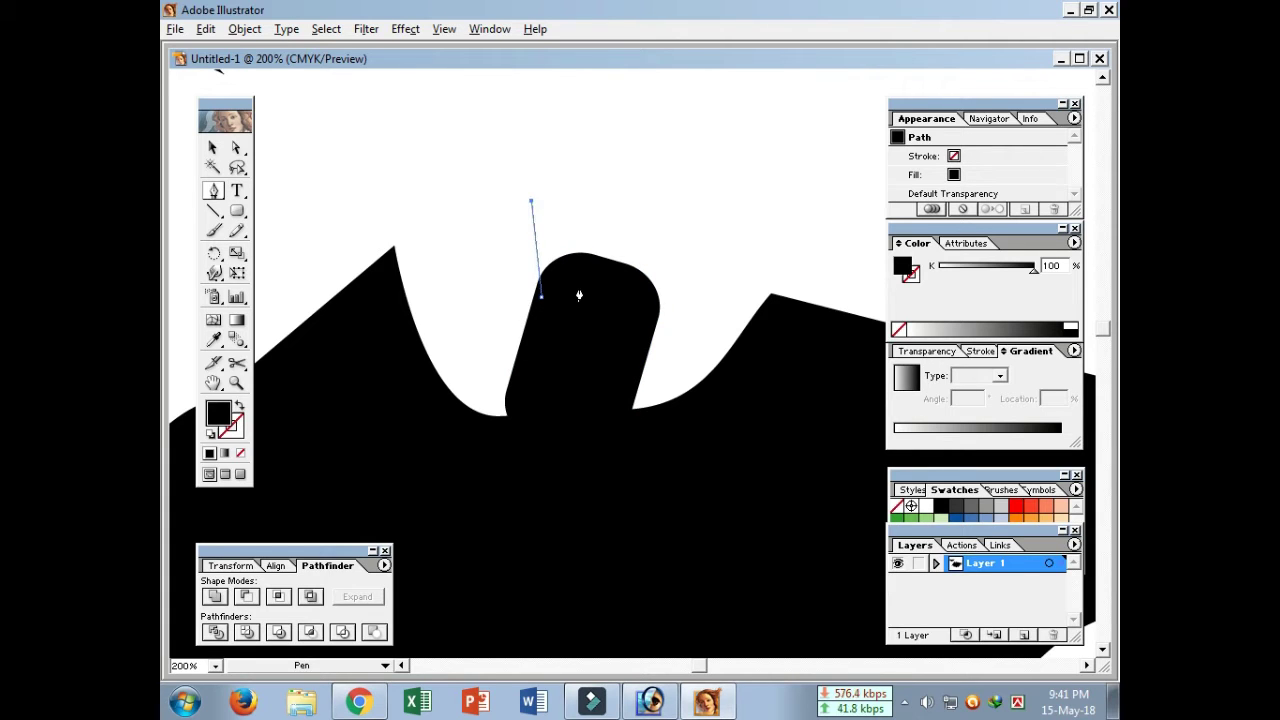
left_click(562, 278)
key("v")
left_click_drag(547, 217, 560, 256)
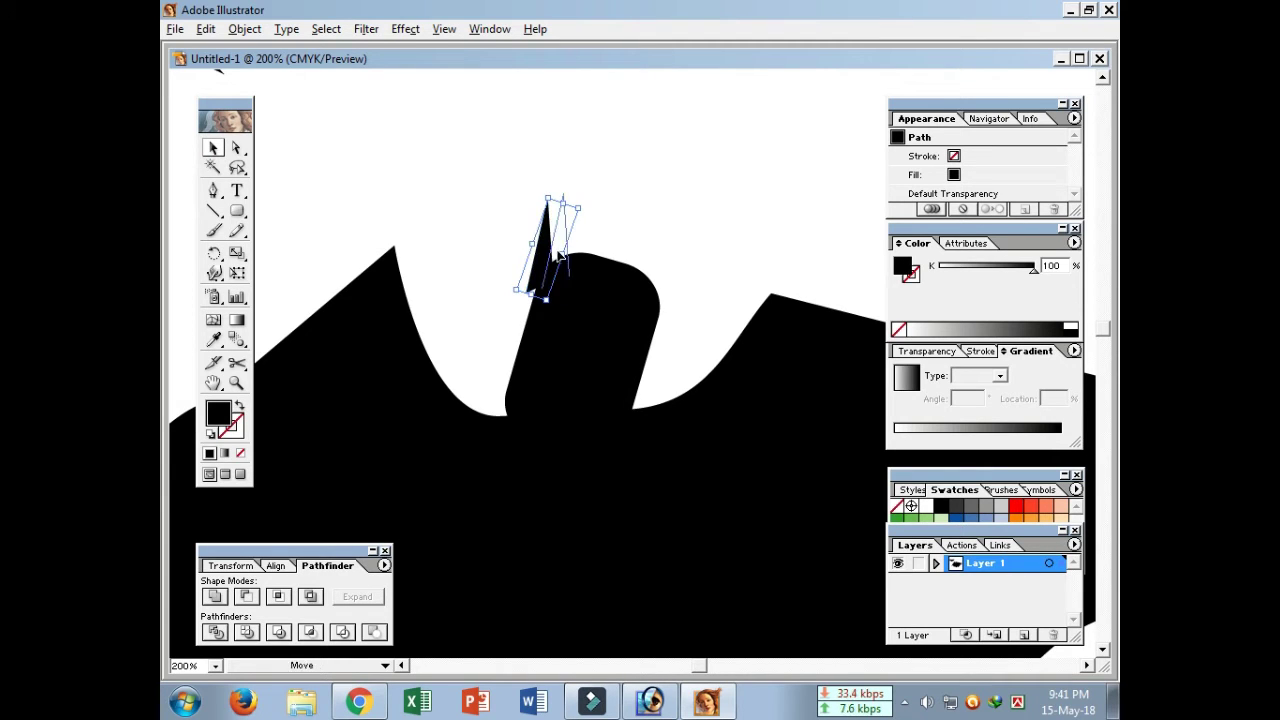
- Copy the ear onto the head's right side and tilt the copy clockwise
left_click(656, 258)
left_click(592, 354)
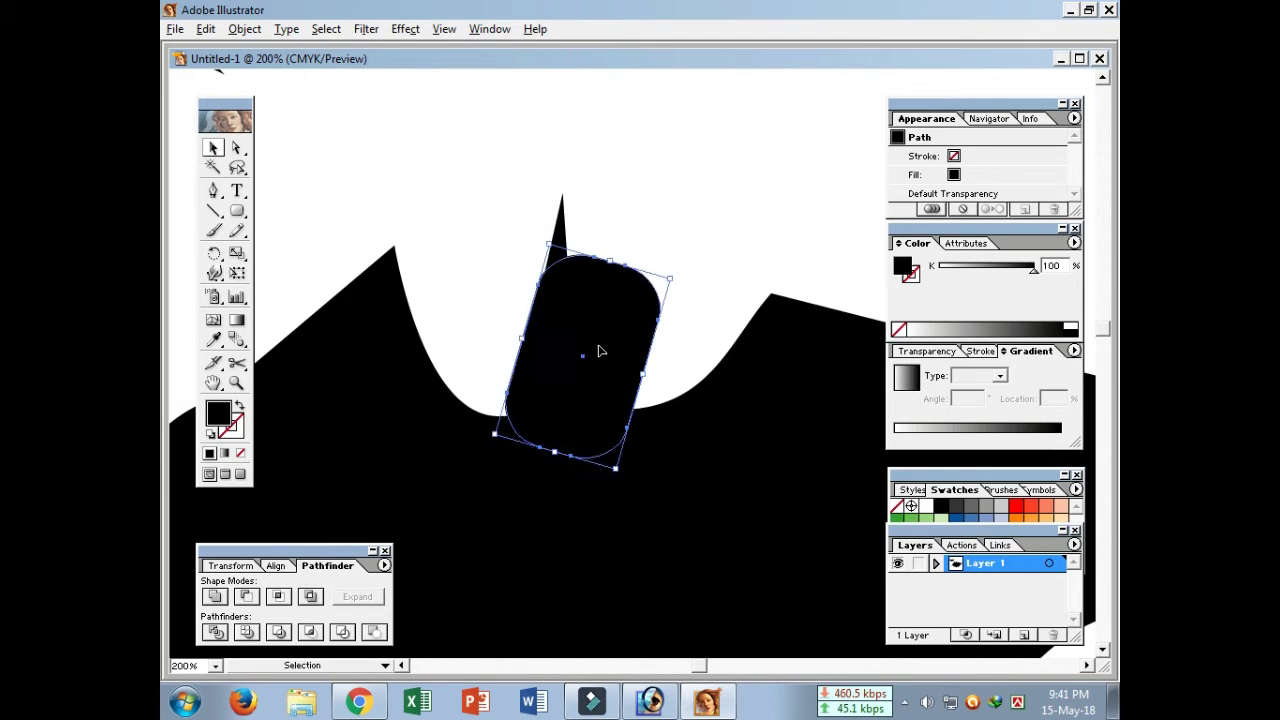
left_click(650, 234)
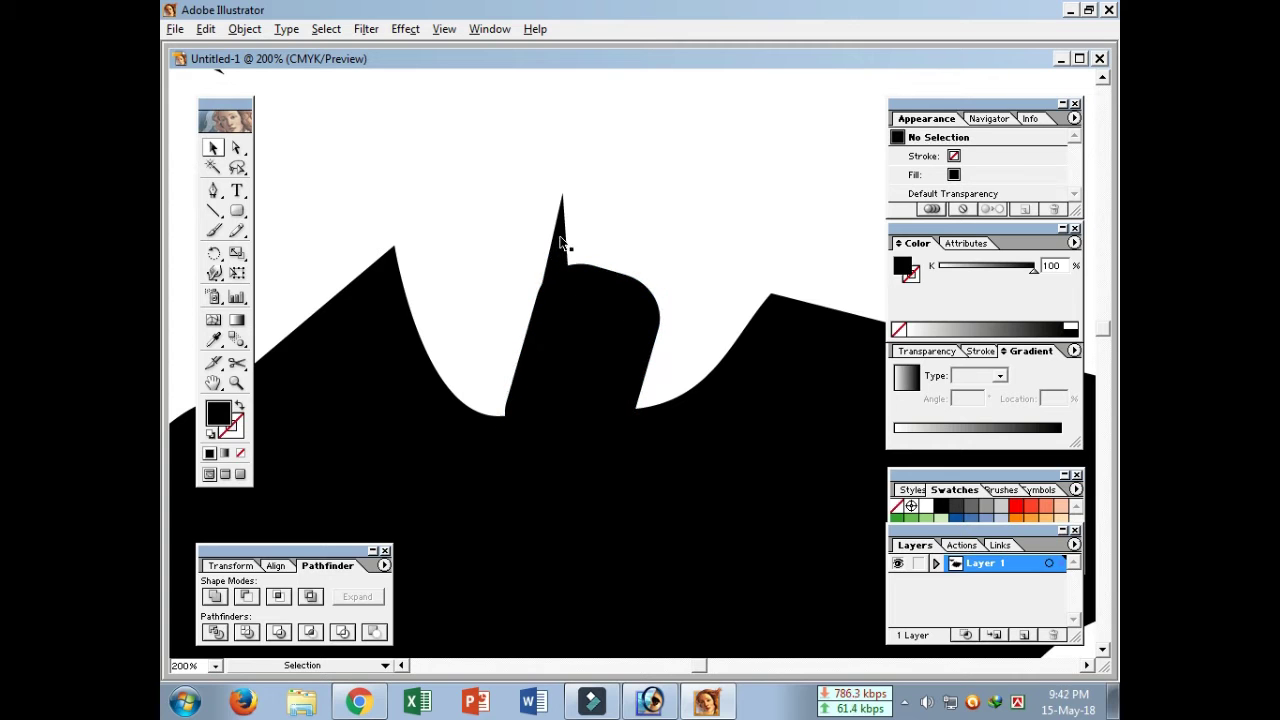
left_click(561, 243)
left_click_drag(563, 240, 650, 273)
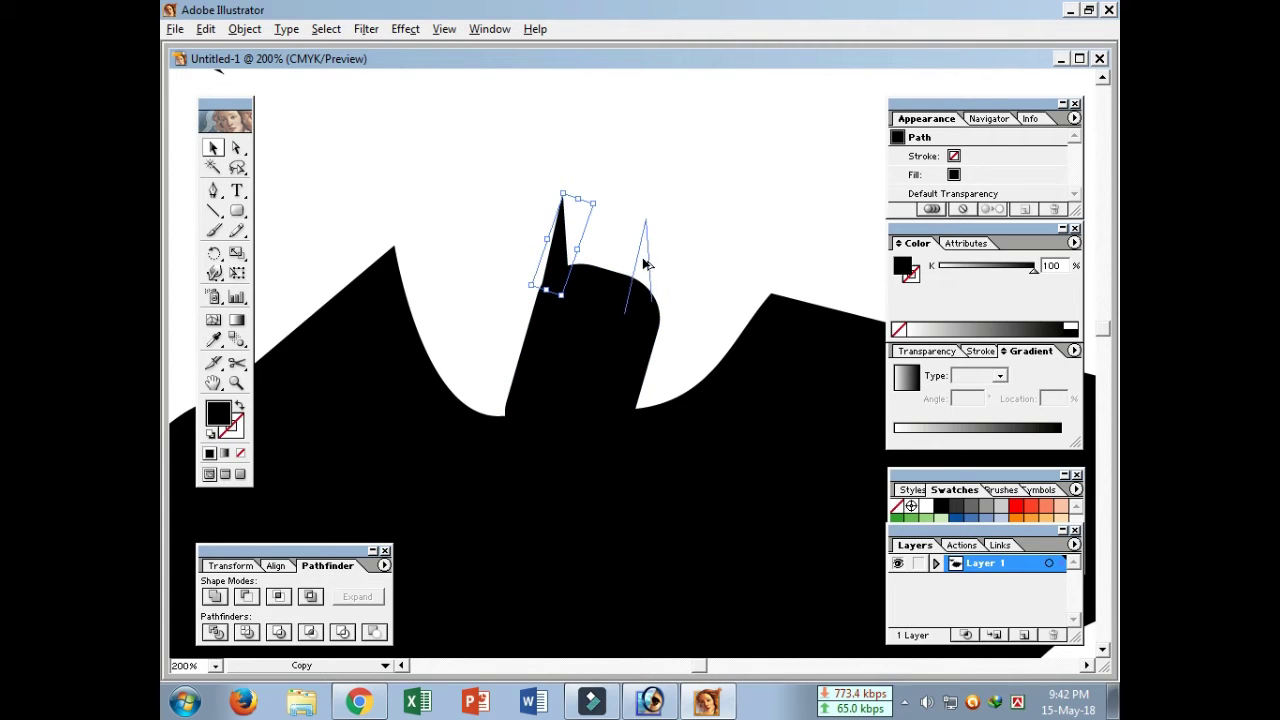
left_click(652, 251)
left_click(660, 240)
mouse_move(682, 236)
left_mouse_down()
mouse_move(677, 260)
mouse_move(684, 250)
left_mouse_up()
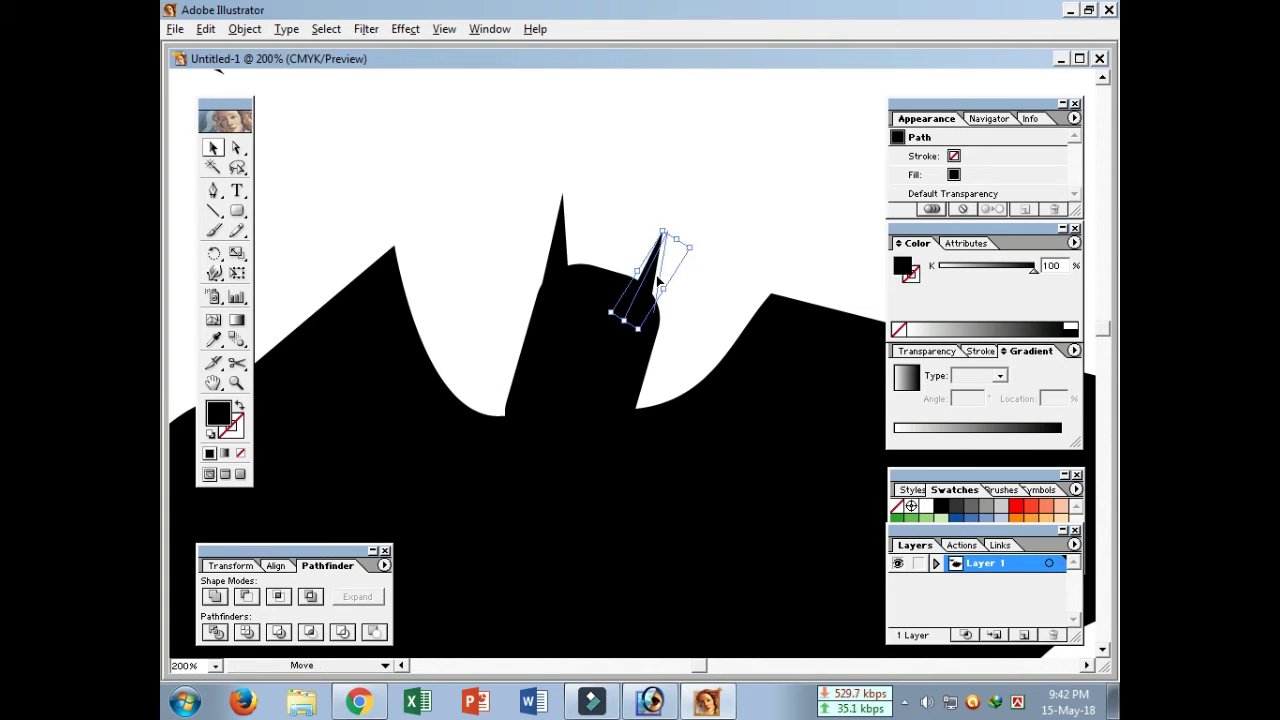
left_click(682, 169)
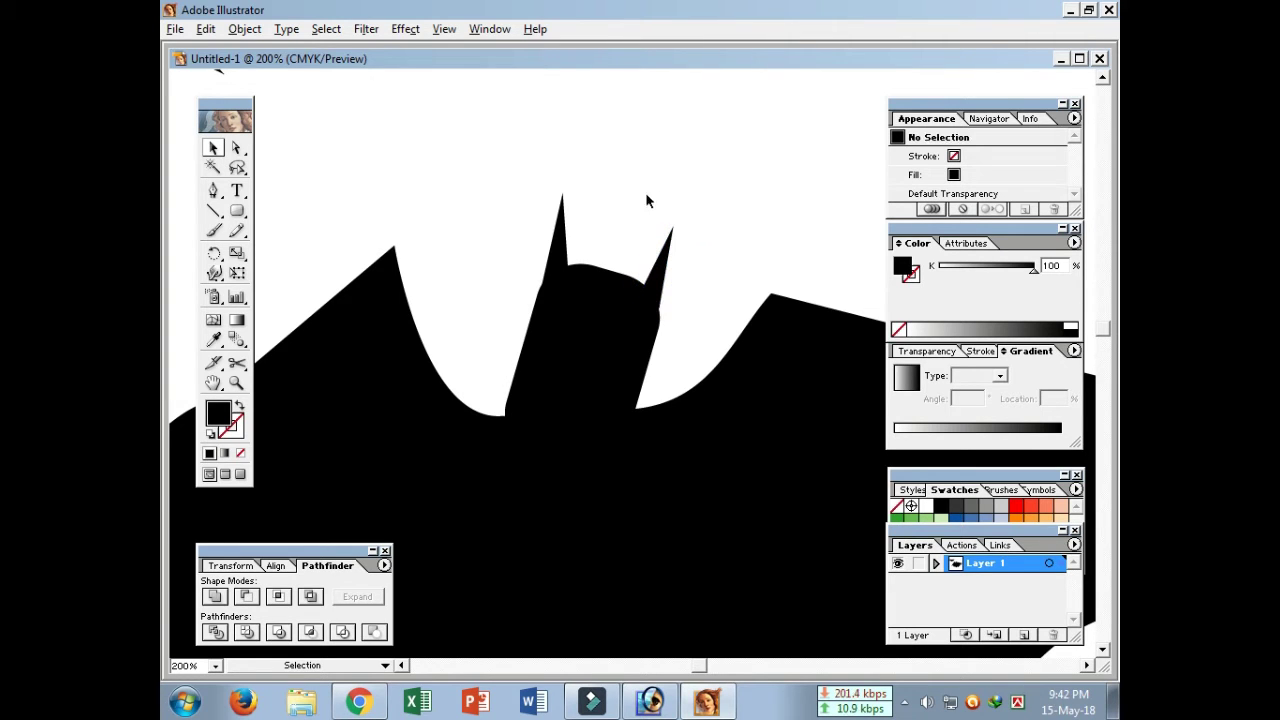
- Extend a pen path from the left ear's anchor, undo a stray curve, and select the zigzag path
left_click(213, 191)
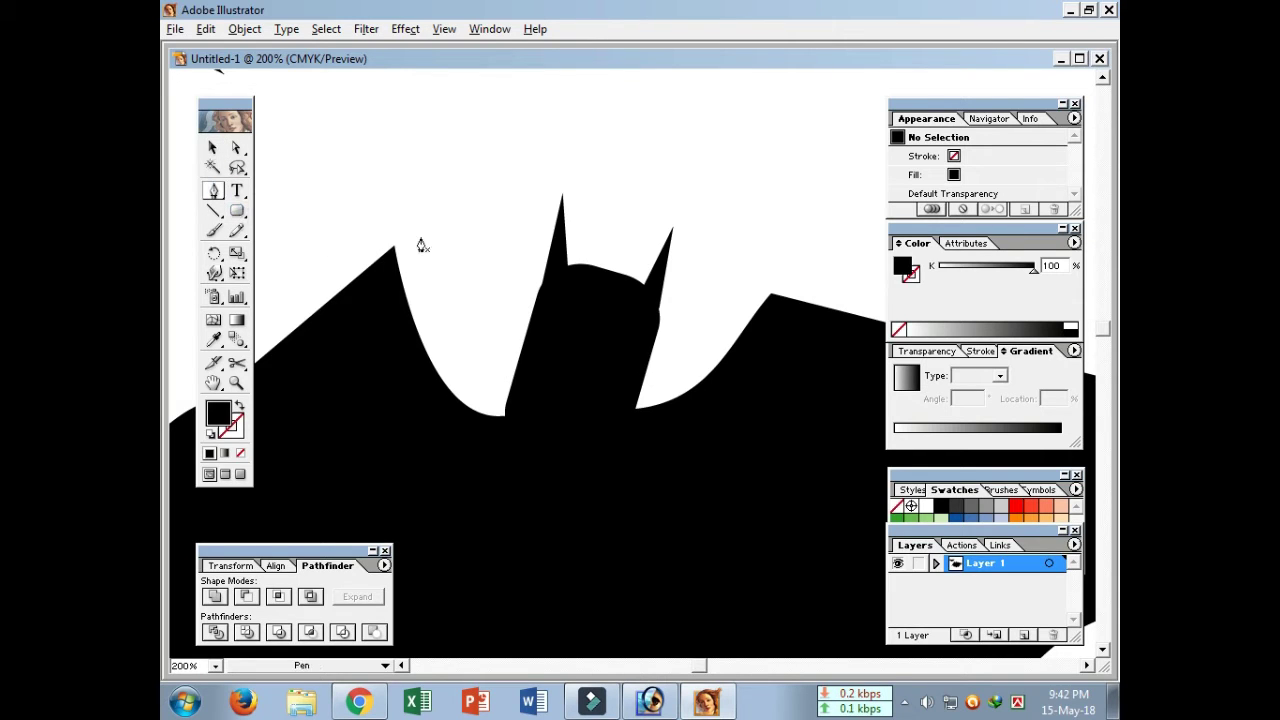
left_click(541, 290)
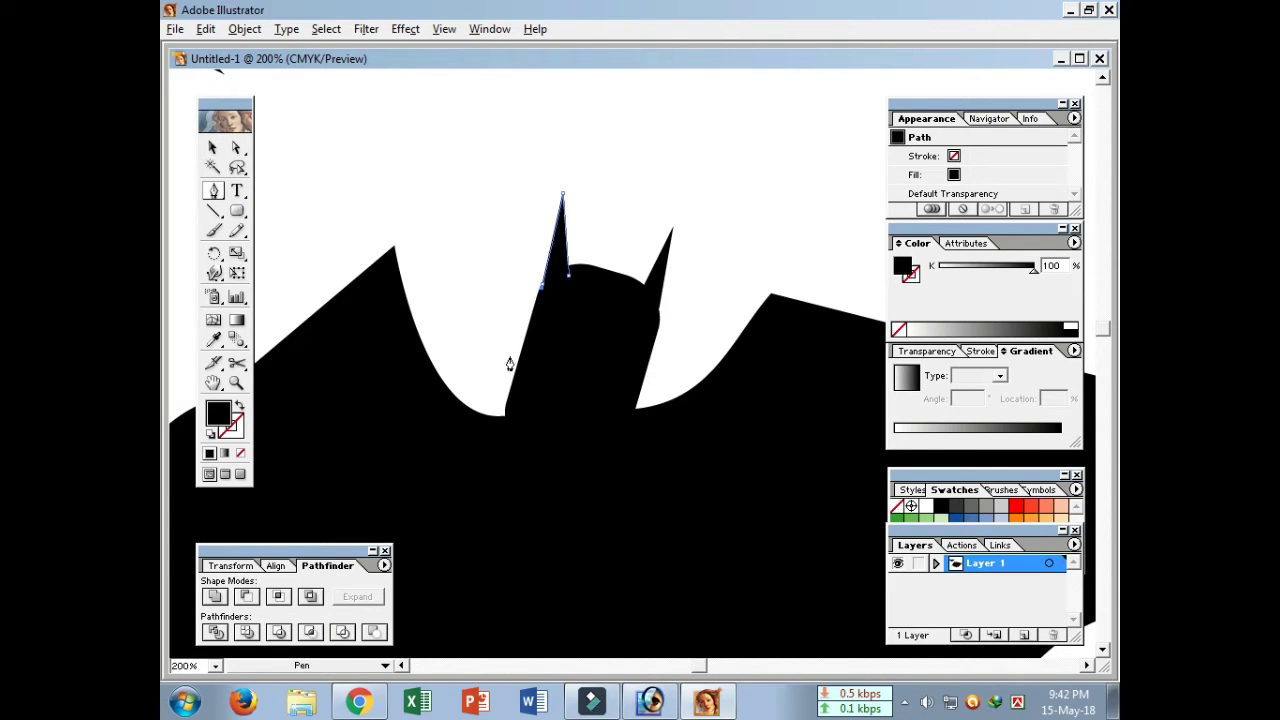
left_click_drag(503, 411, 518, 476)
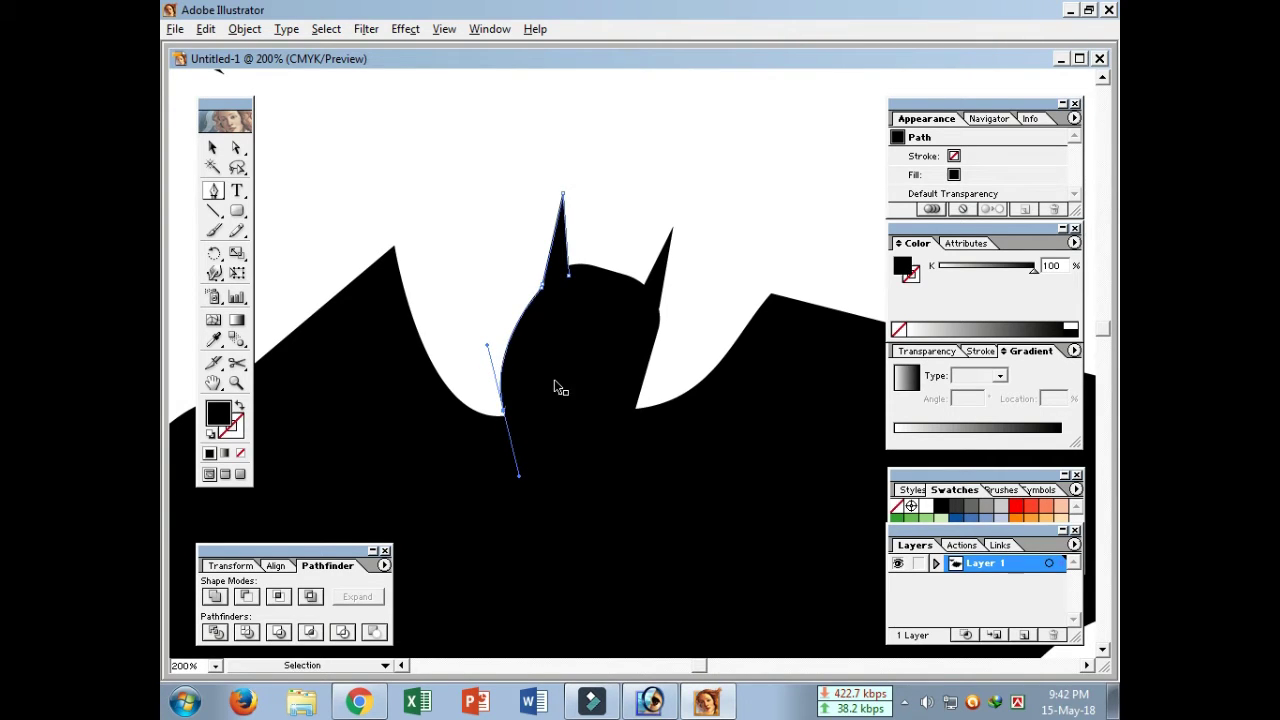
key("ctrl+z")
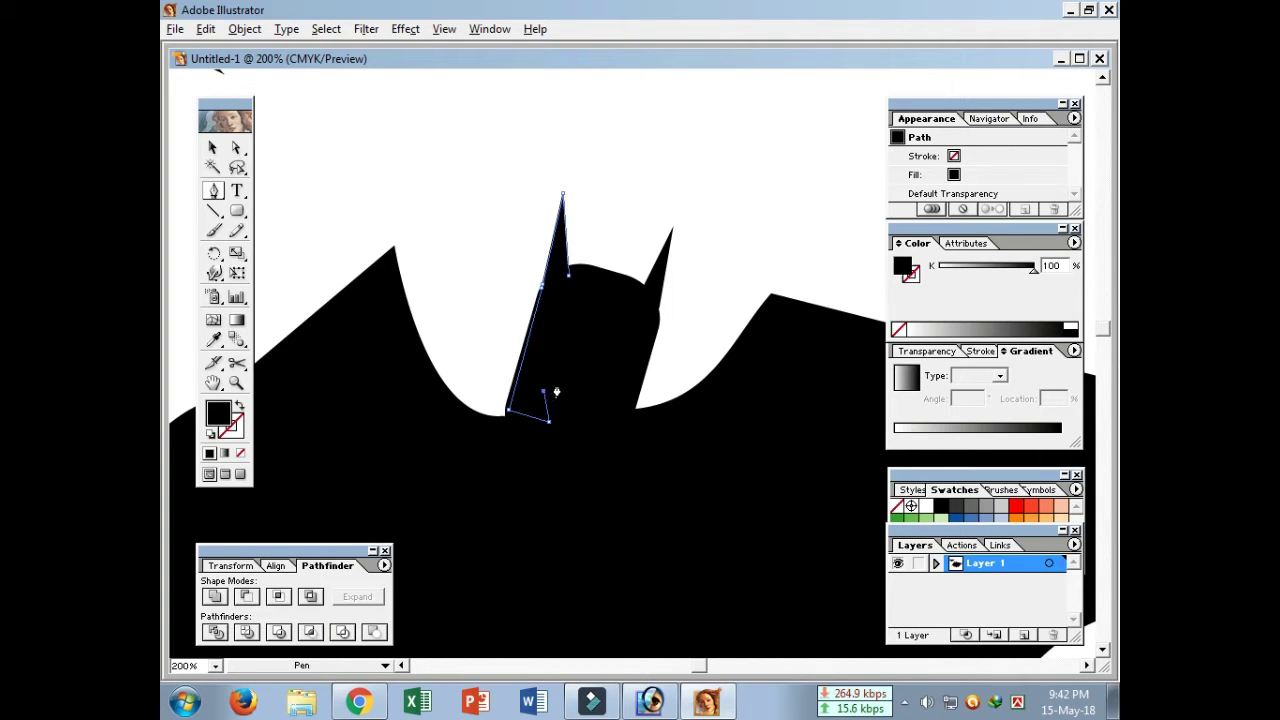
left_click(553, 330, "ctrl")
left_click(553, 330, "ctrl")
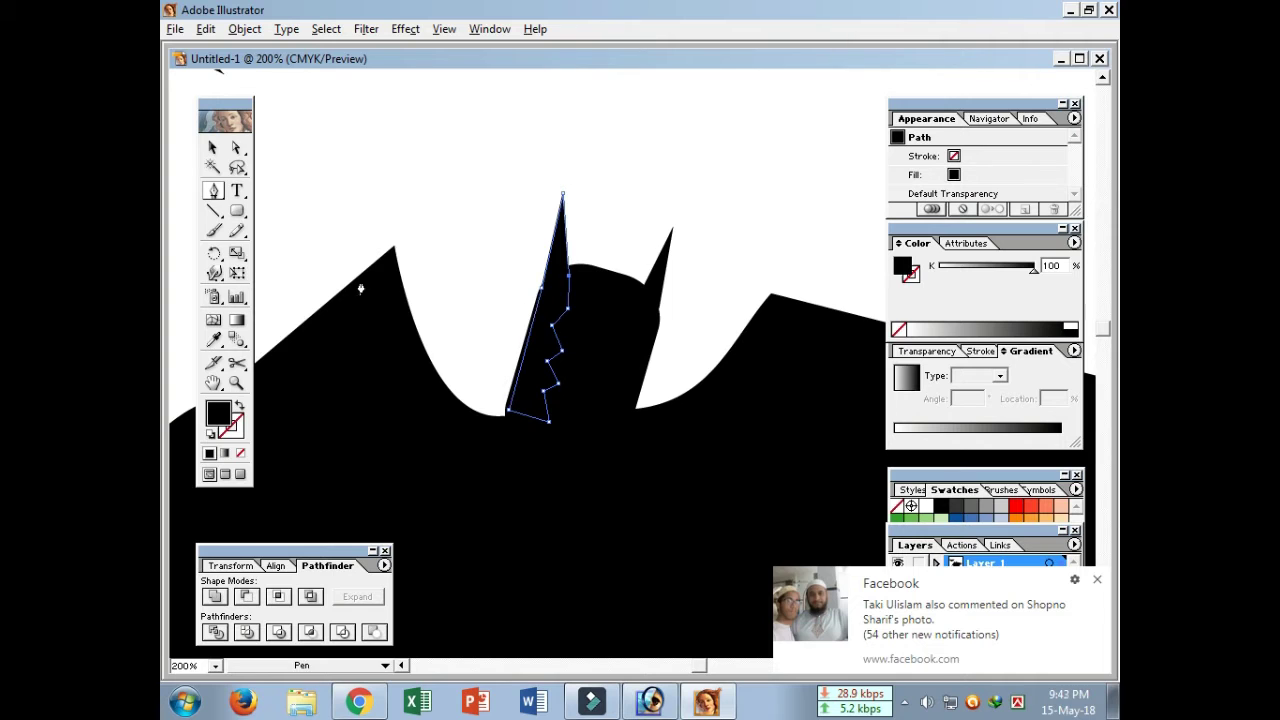
left_click(212, 147)
left_click(463, 200)
left_click(581, 311)
- Zoom to 800% and drag the lower zigzag anchor points down and to the left
key("z")
left_click(583, 297)
left_click(584, 302)
left_click(638, 395)
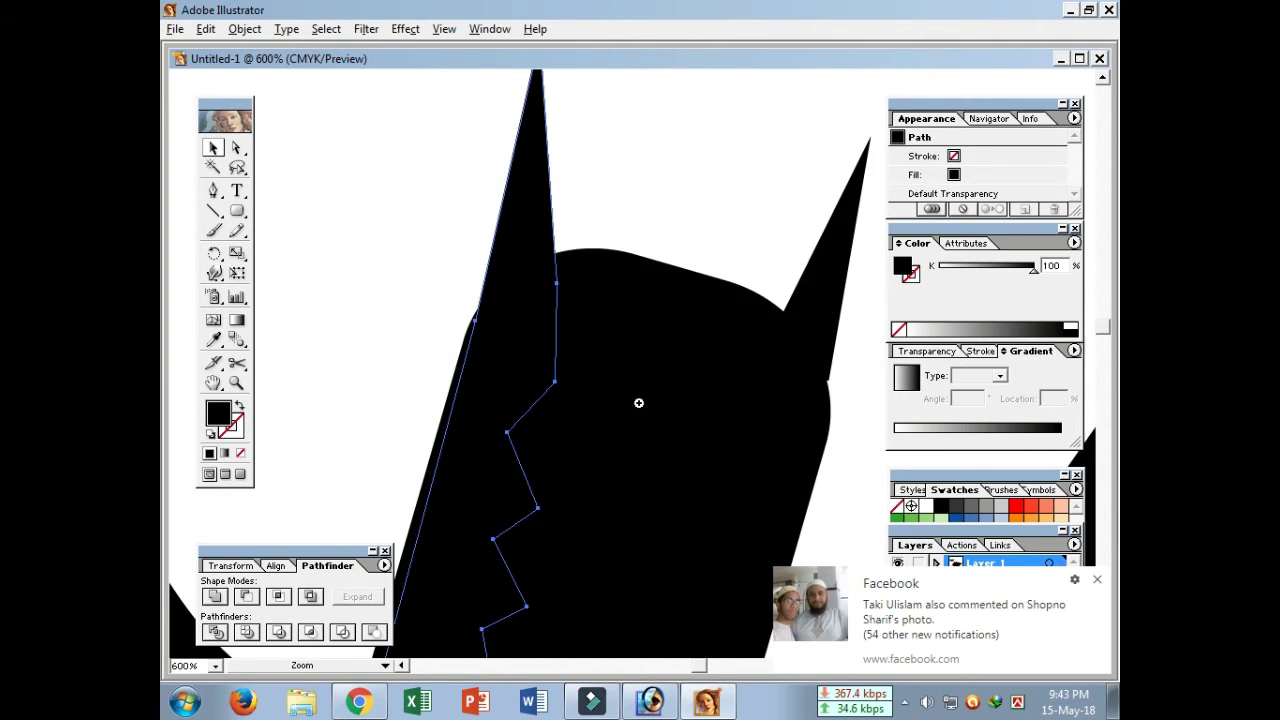
left_click(638, 403)
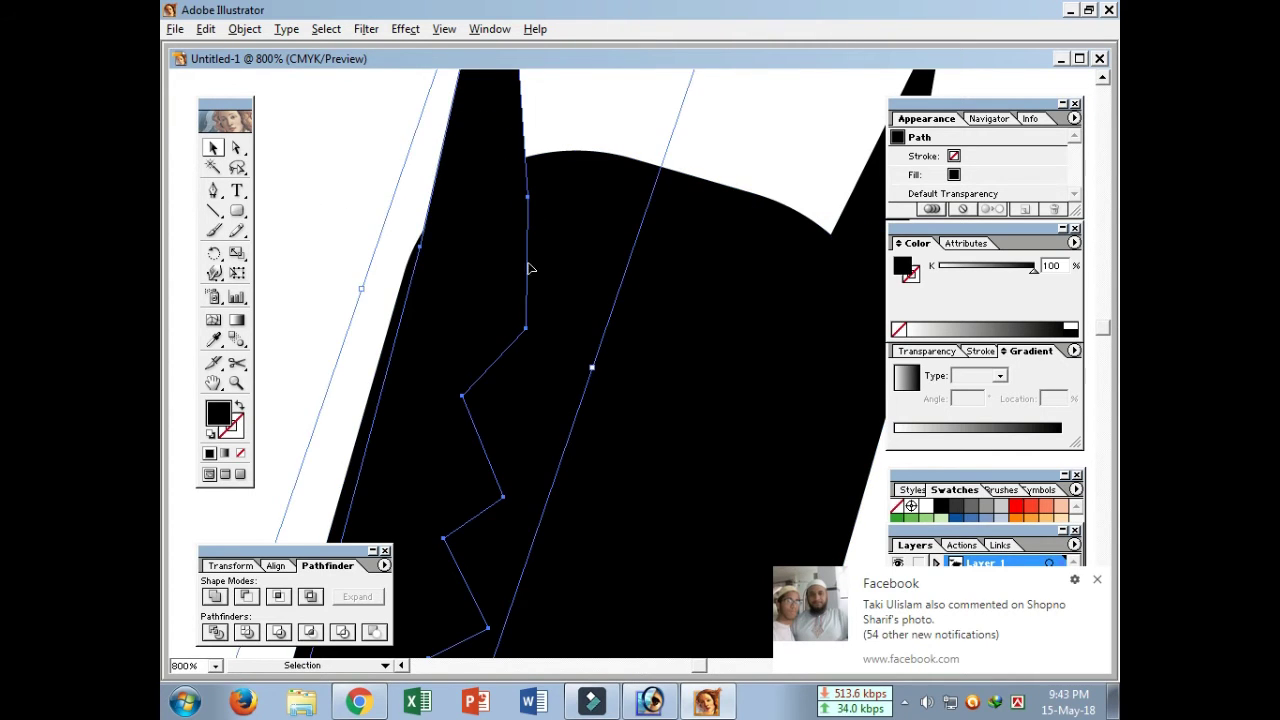
key("a")
left_click(563, 313)
mouse_move(527, 330)
left_mouse_down()
mouse_move(457, 163)
mouse_move(534, 337)
mouse_move(546, 423)
mouse_move(490, 590)
left_mouse_up()
left_click(363, 252)
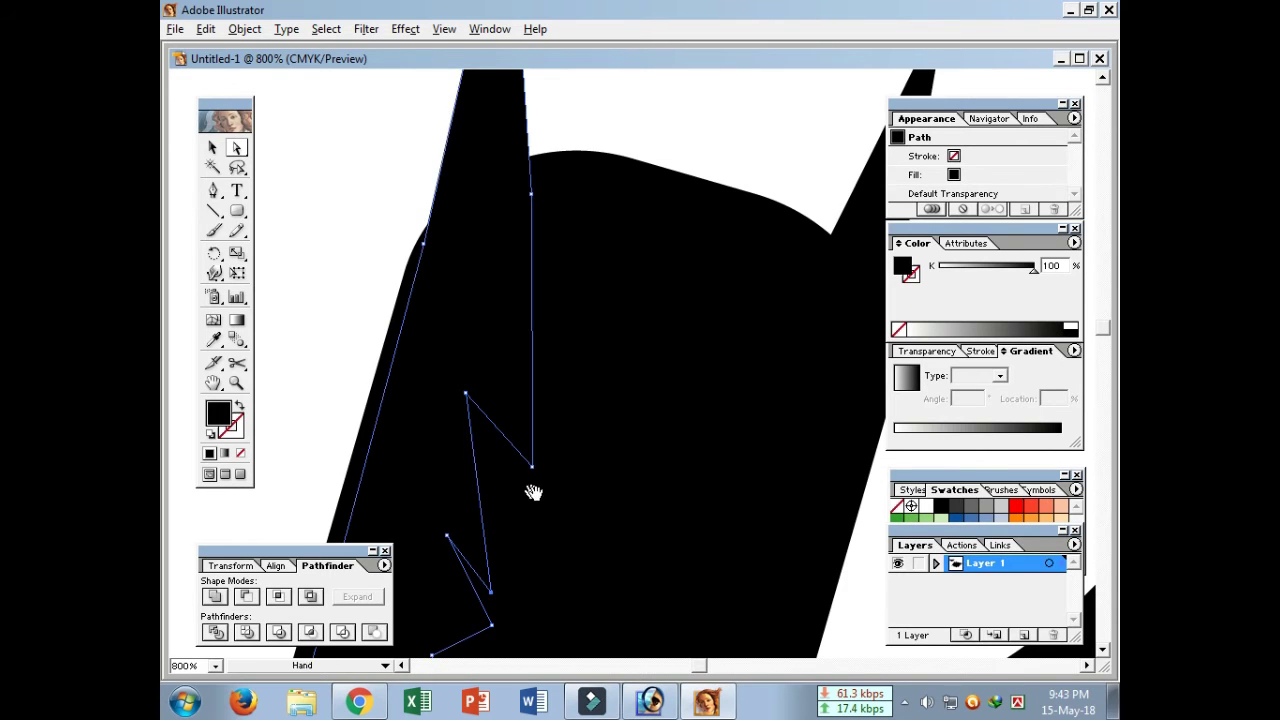
left_click_drag(533, 492, 577, 244)
left_click_drag(533, 381, 516, 459)
left_click_drag(500, 535, 459, 600)
- Zoom back out to the whole head and reselect the lightning-shaped spike path
key("ctrl+minus")
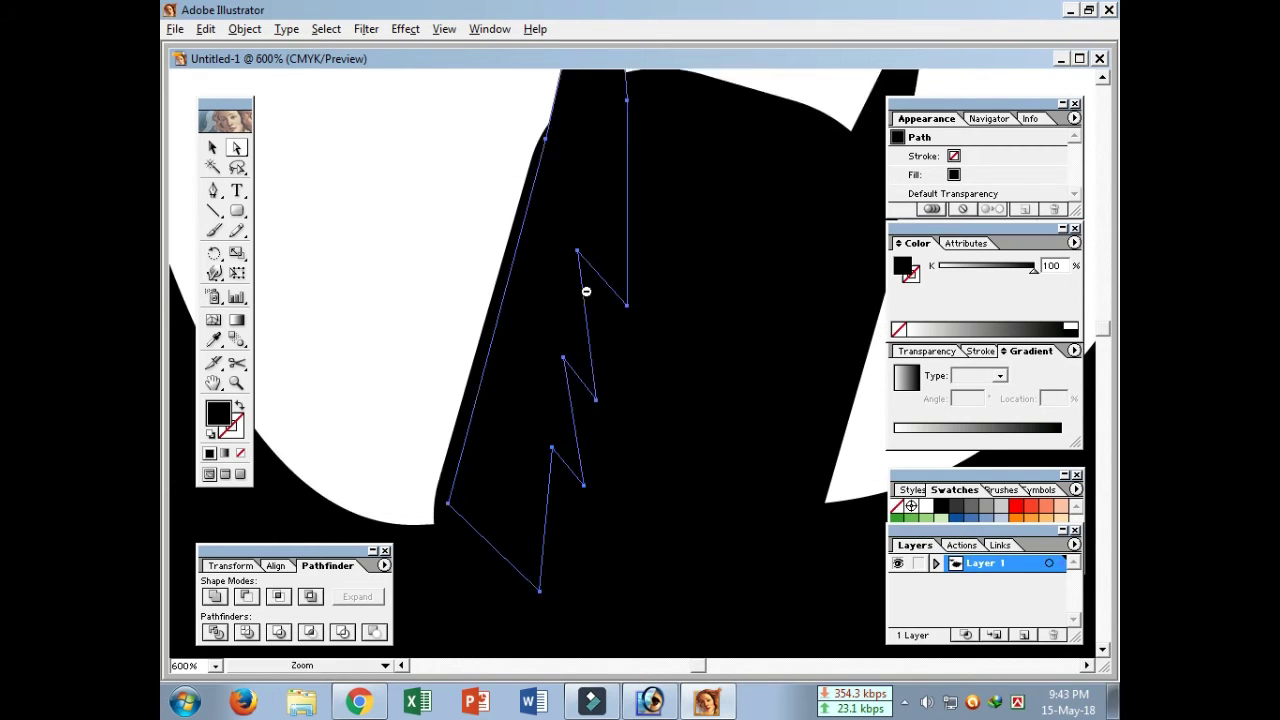
left_click(213, 190)
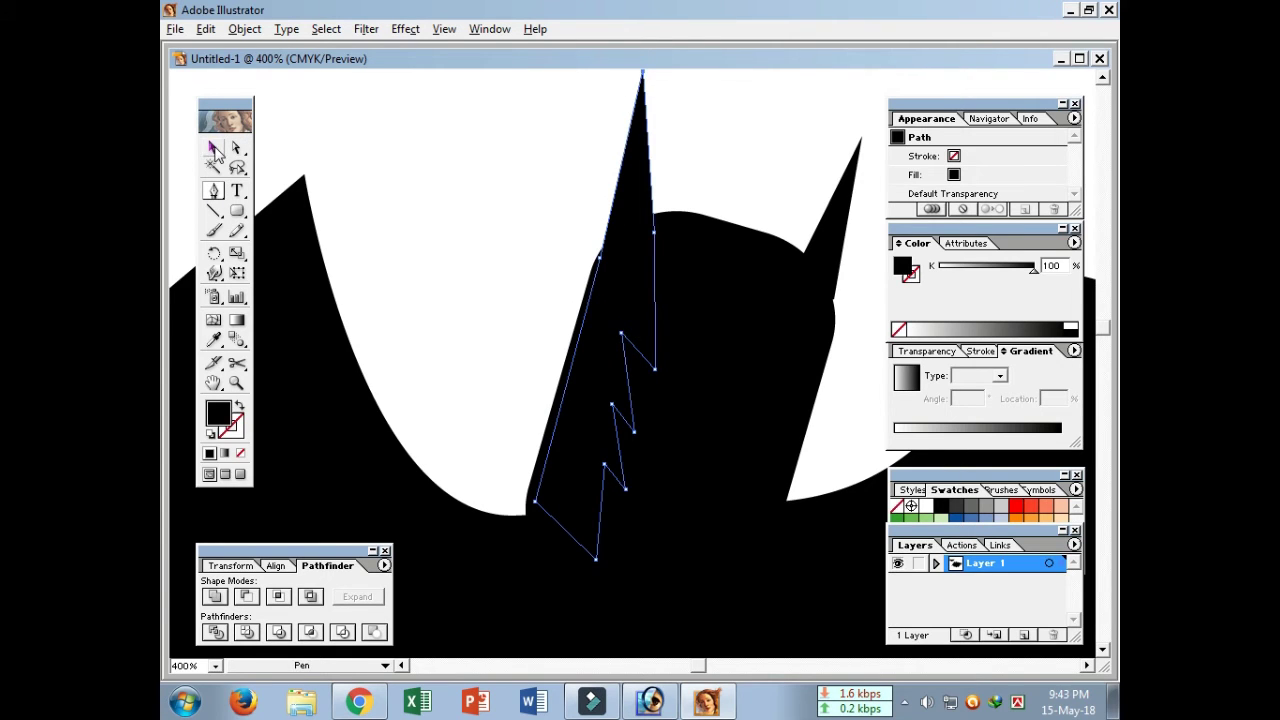
left_click(213, 148)
left_click(628, 162)
key("p")
left_click(642, 74, "ctrl")
left_click(655, 214, "ctrl")
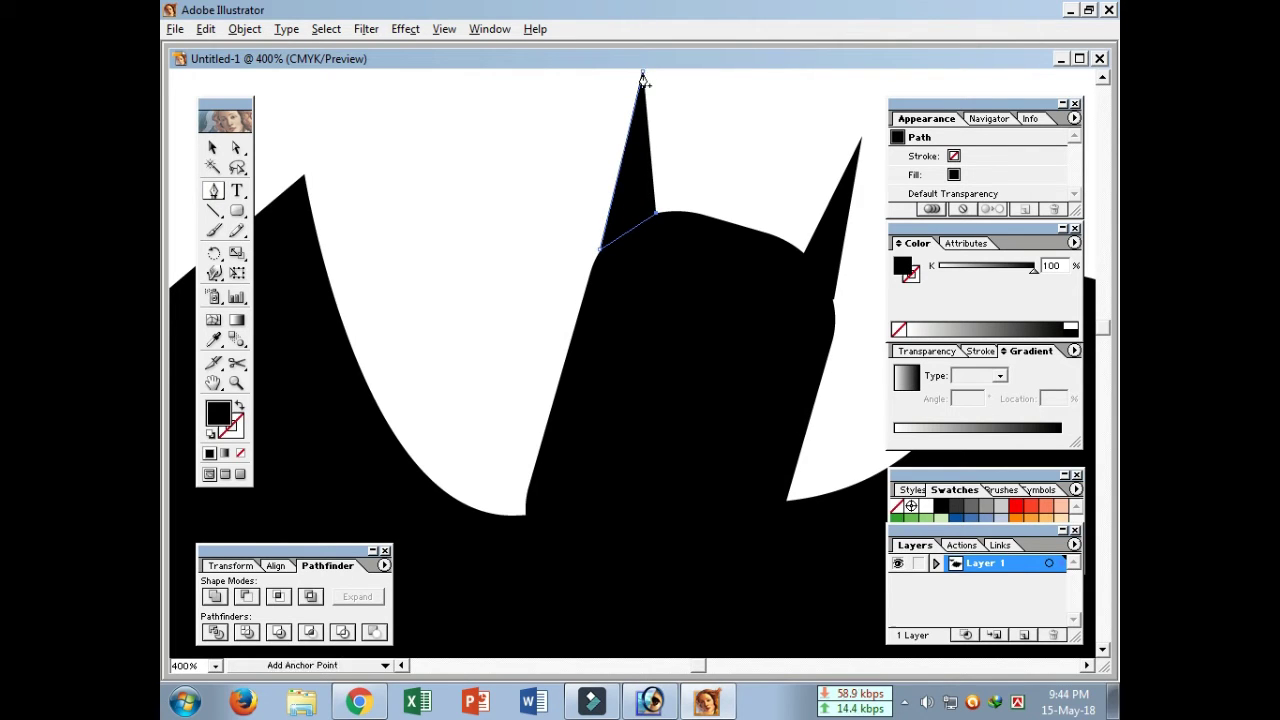
left_click(212, 147)
left_click(630, 180)
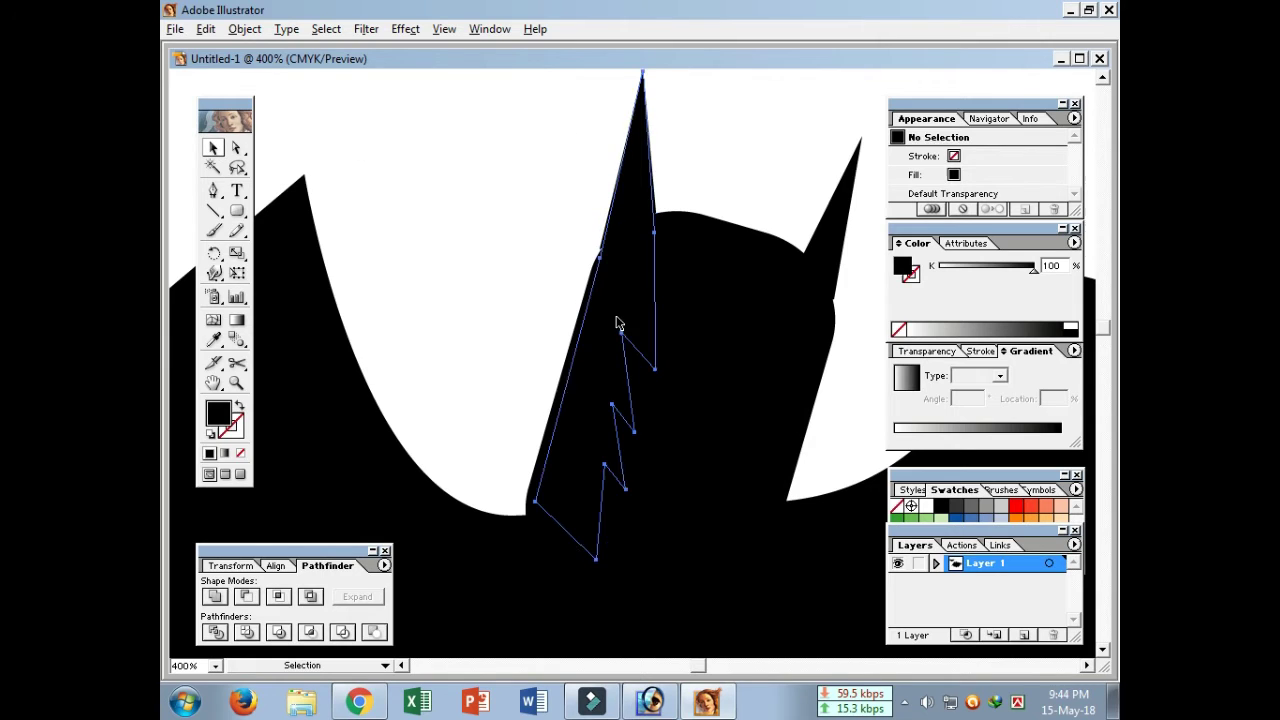
- Give the ear spike a linear gradient from blue at the top to black lower down
left_click(956, 519)
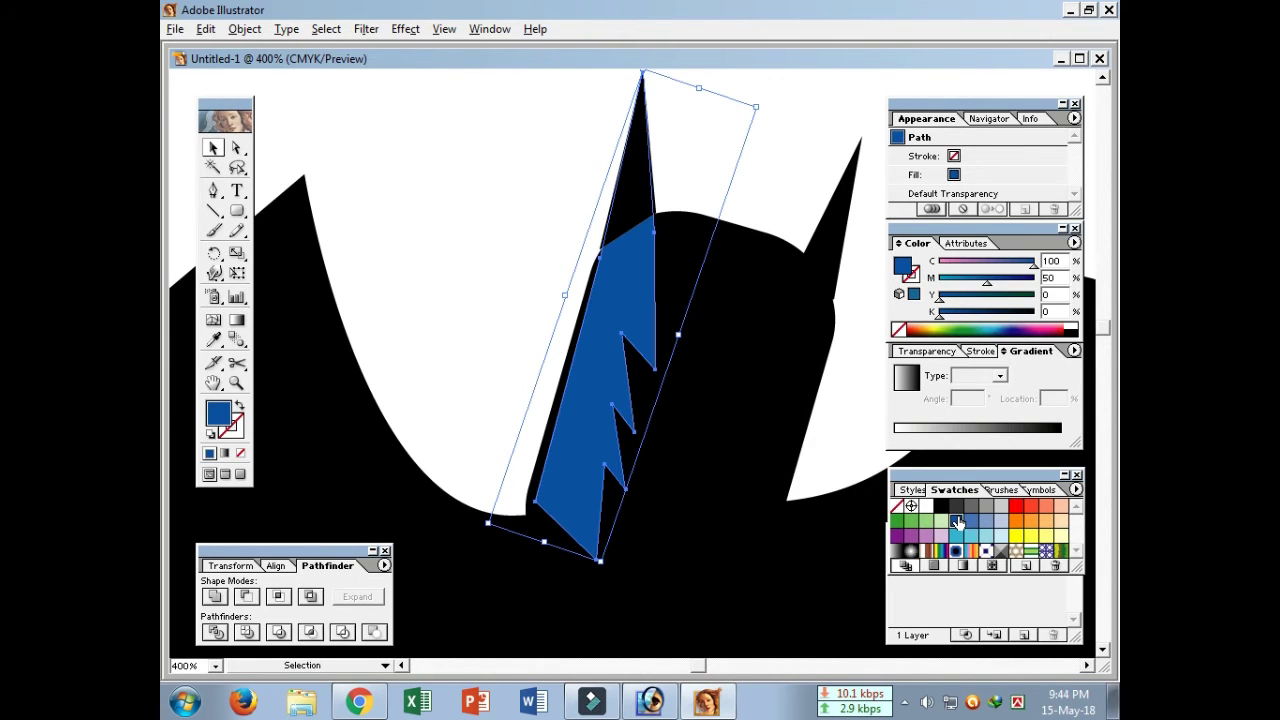
key("period")
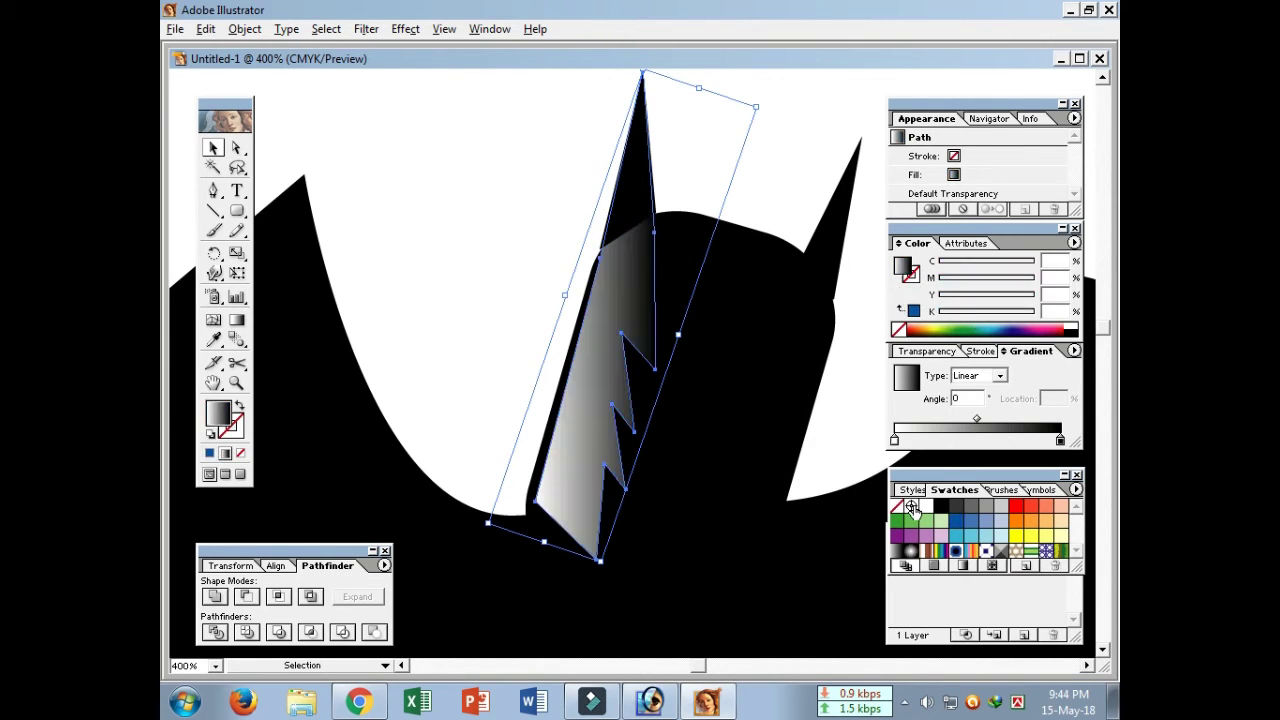
left_click_drag(969, 521, 894, 438)
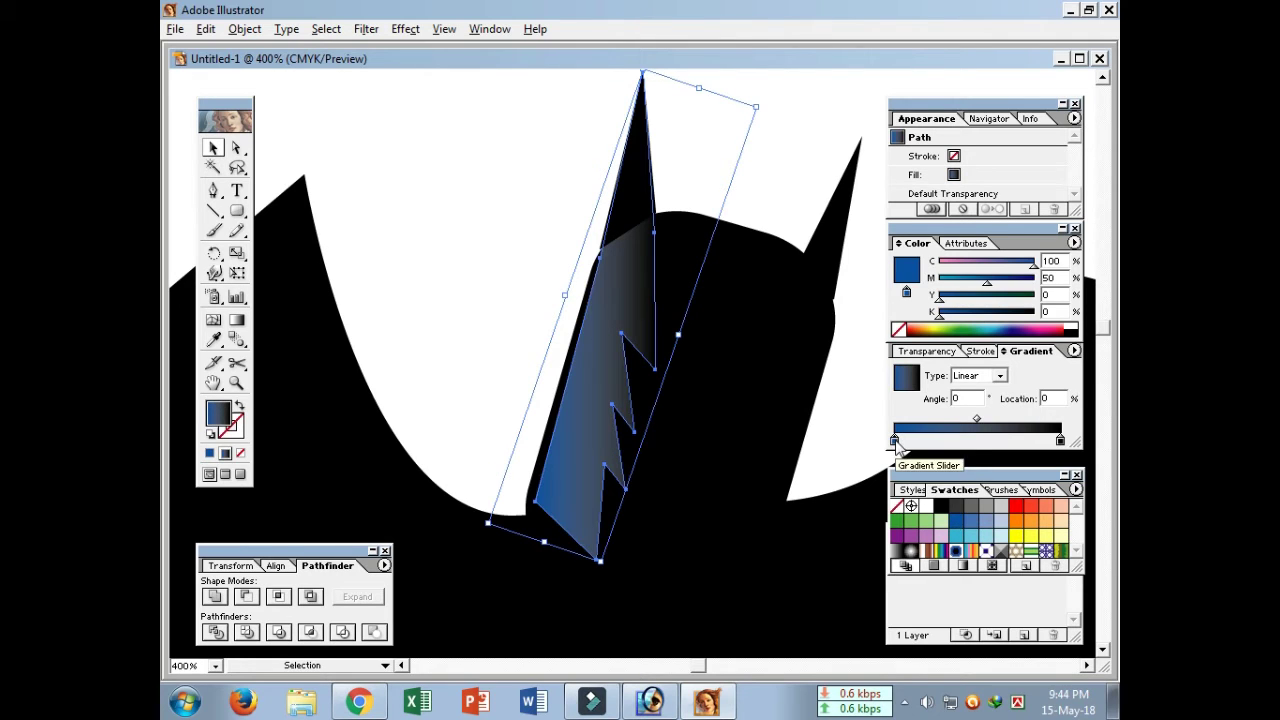
left_click(236, 319)
mouse_move(543, 350)
left_mouse_down()
mouse_move(672, 500)
mouse_move(674, 472)
left_mouse_up()
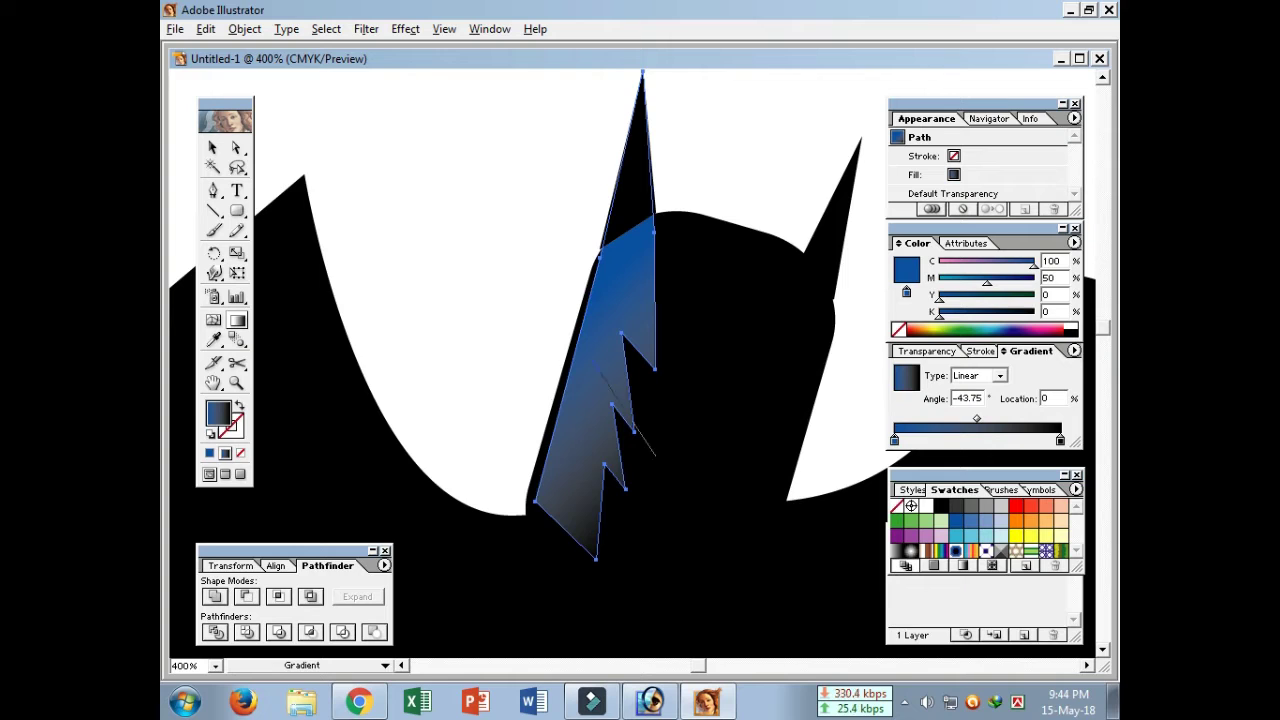
left_click_drag(603, 300, 578, 468)
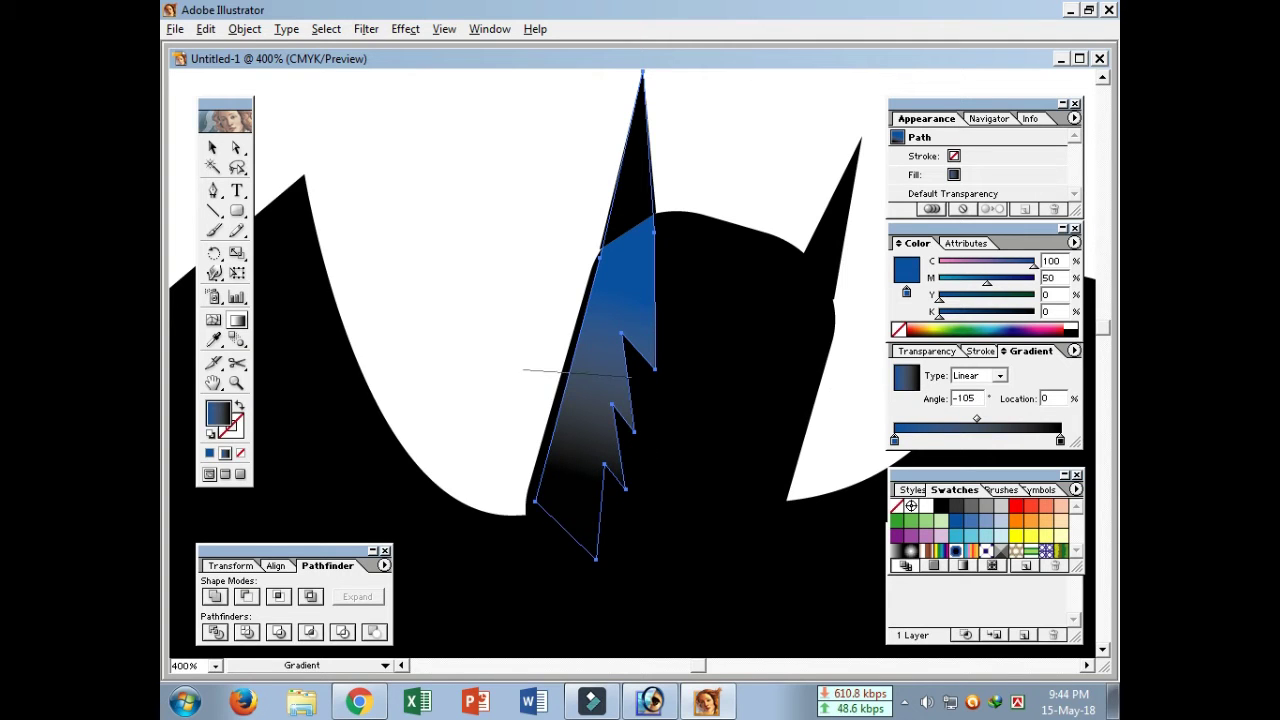
left_click_drag(631, 378, 631, 378)
mouse_move(580, 300)
left_mouse_down()
mouse_move(635, 358)
mouse_move(521, 343)
left_mouse_up()
- Deselect the spike and zoom out to see the whole bat
key("v")
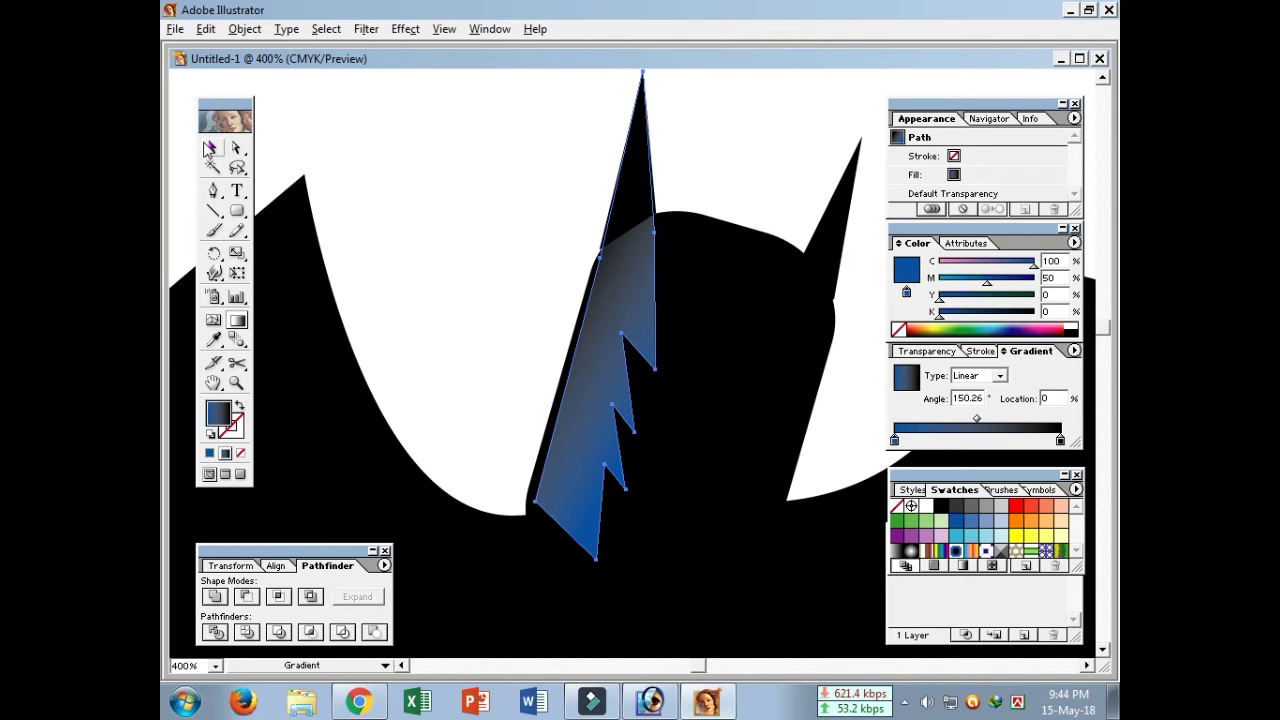
left_click(493, 225)
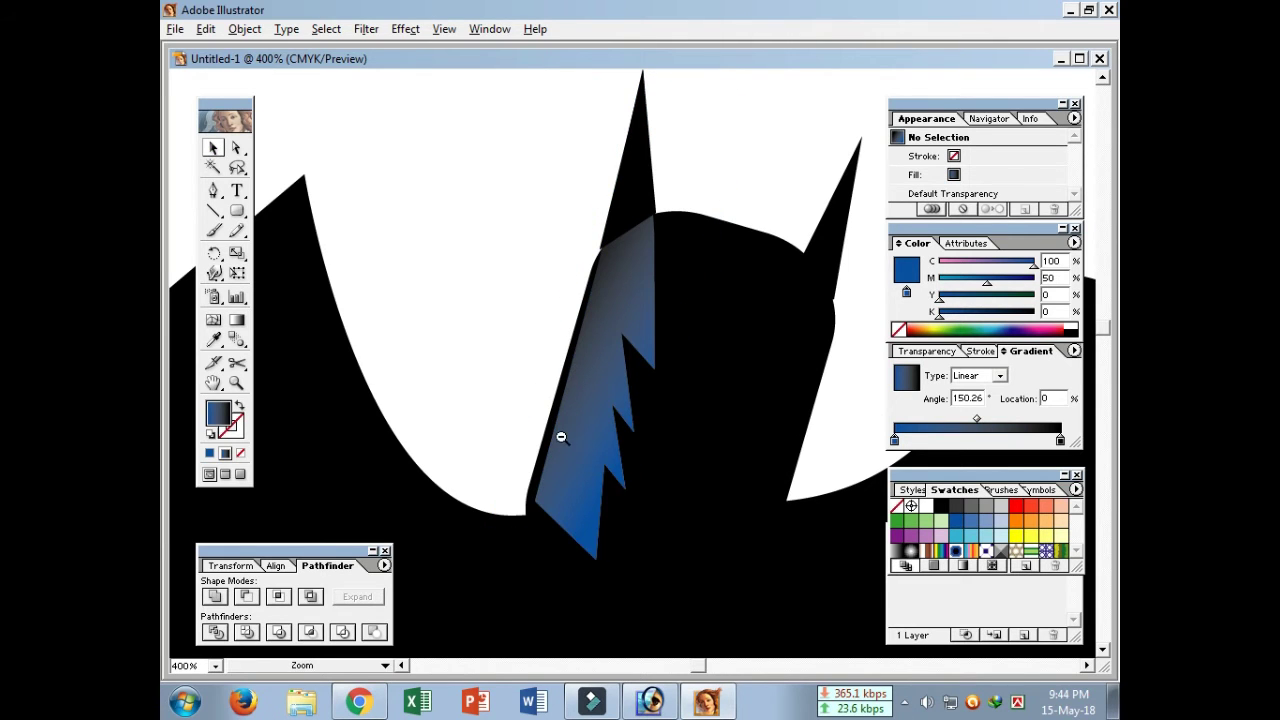
left_click(586, 391, "alt")
left_click(600, 398, "alt")
left_click(595, 394, "alt")
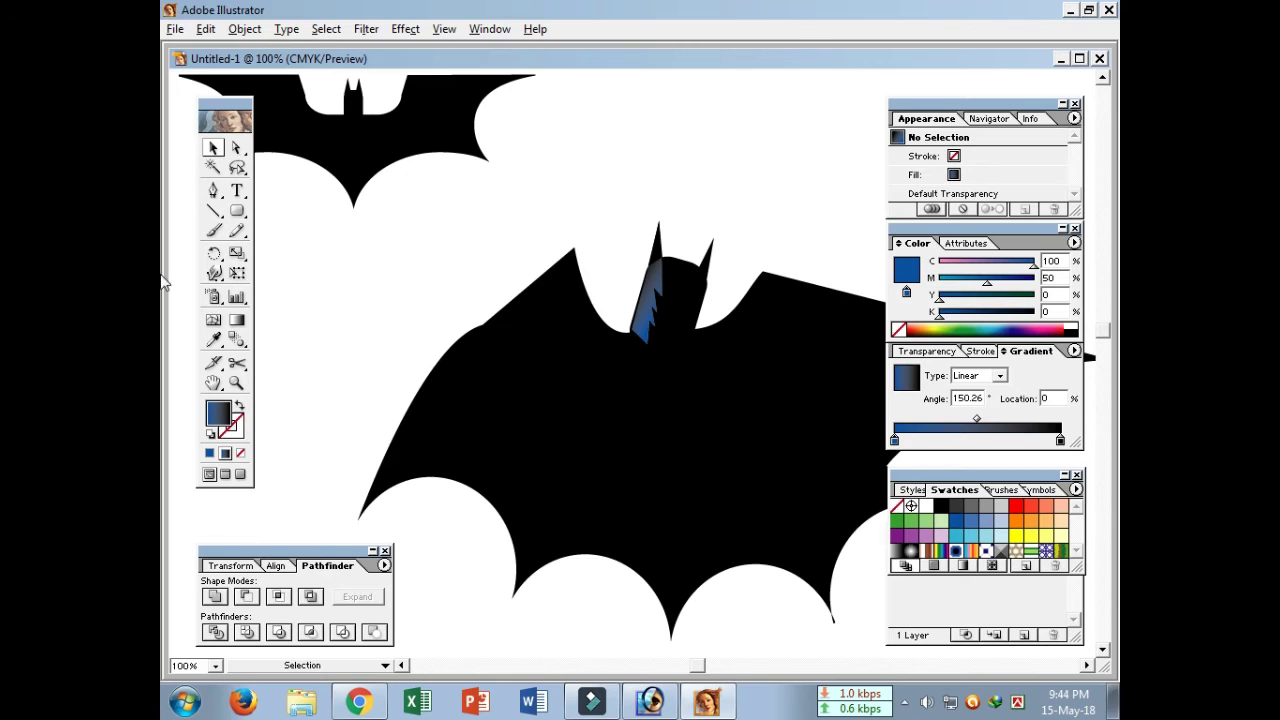
- Draw a curved line down the left wing and give it a white stroke
left_click(213, 190)
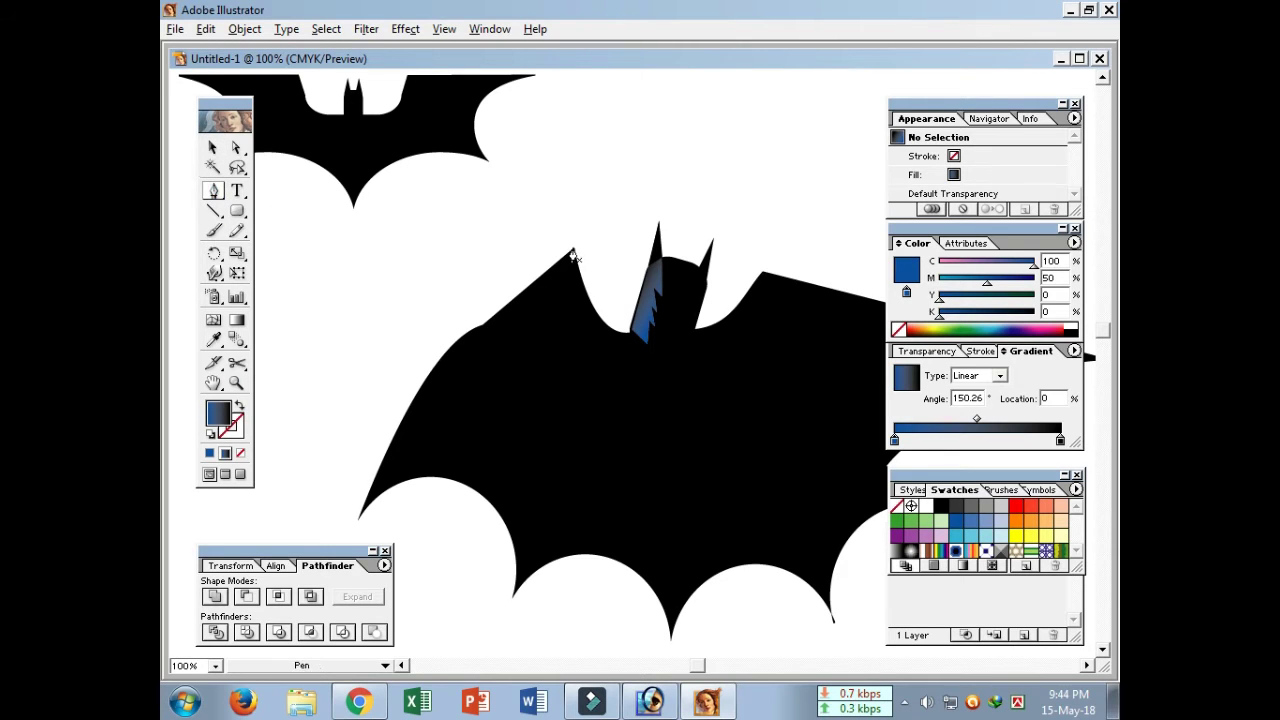
left_click(573, 249)
left_click_drag(515, 598, 425, 567)
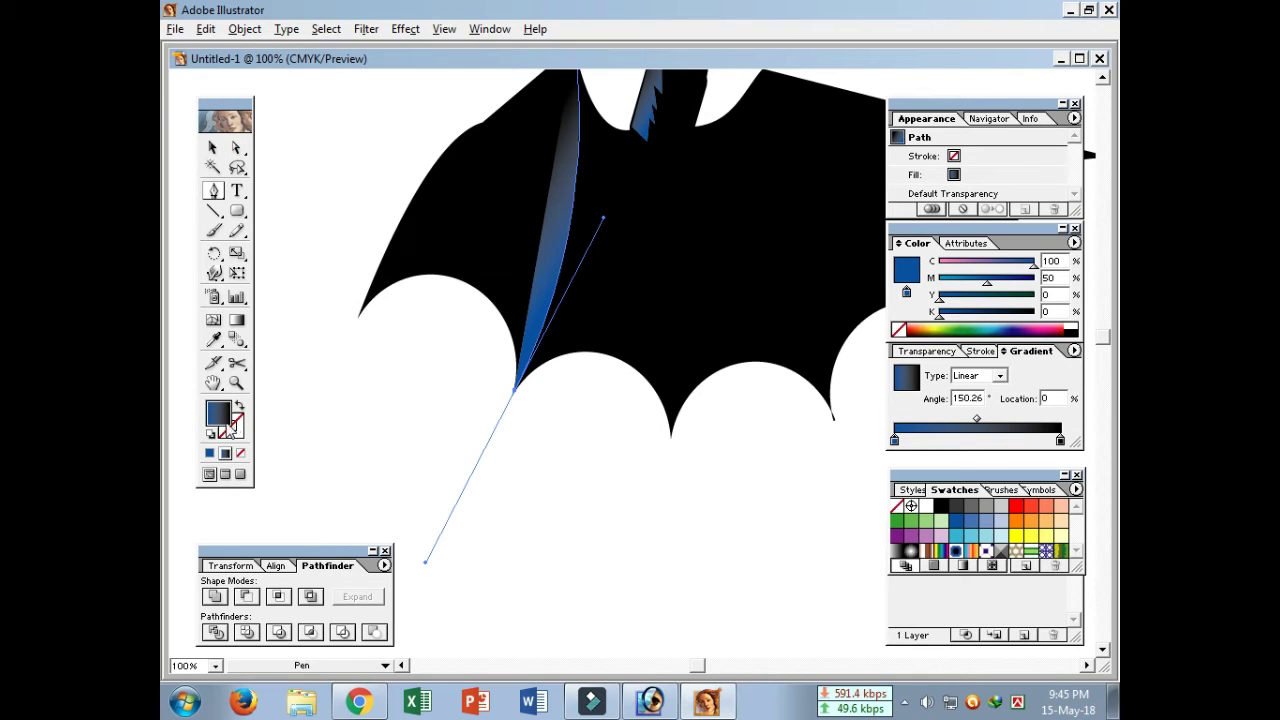
left_click(211, 436)
left_click(238, 405)
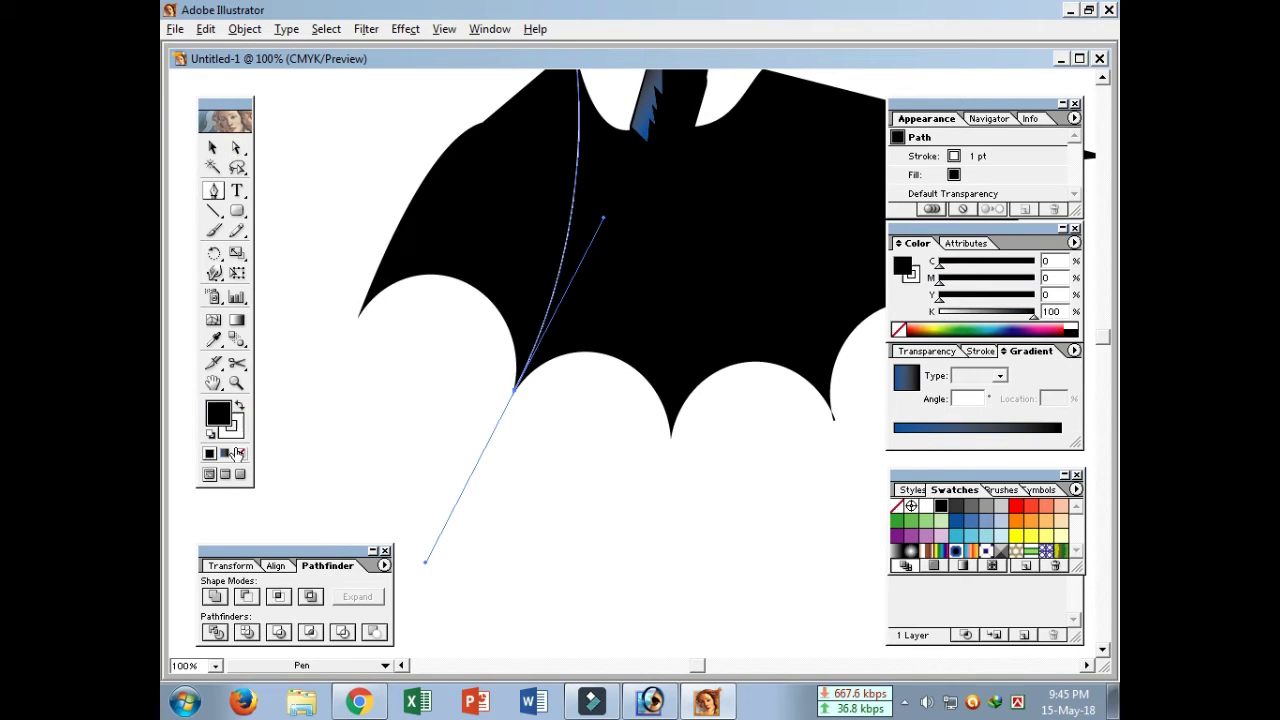
- Nudge and resize the white curved line so it fits the left wing
left_click(212, 148)
left_click(641, 420)
scroll(474, 333, "up", 3)
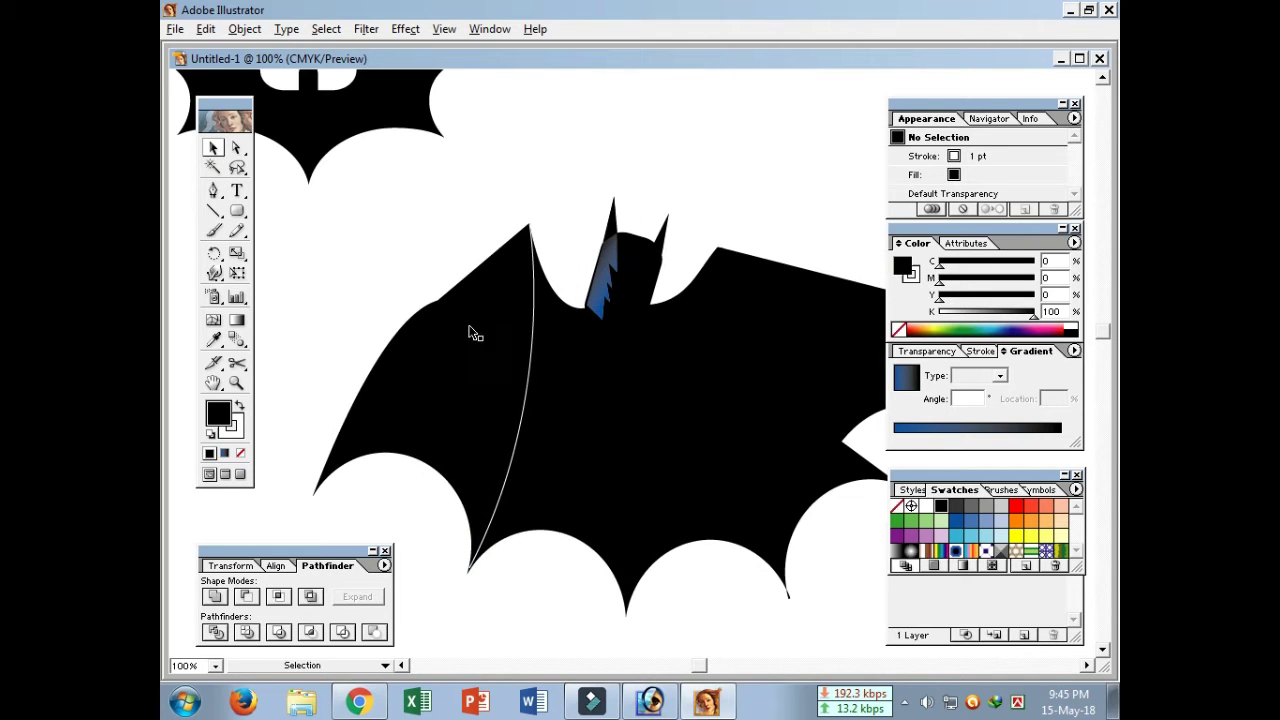
left_click(527, 398)
left_click_drag(527, 398, 524, 398)
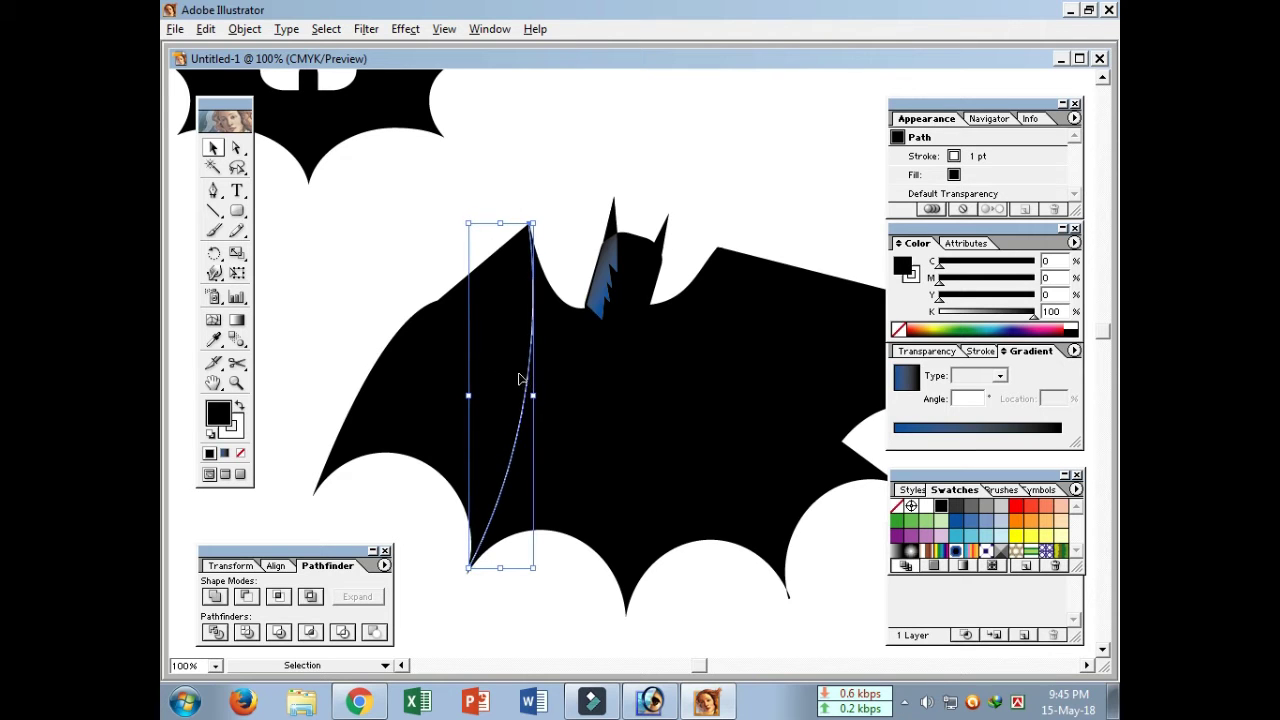
left_click_drag(531, 567, 540, 573)
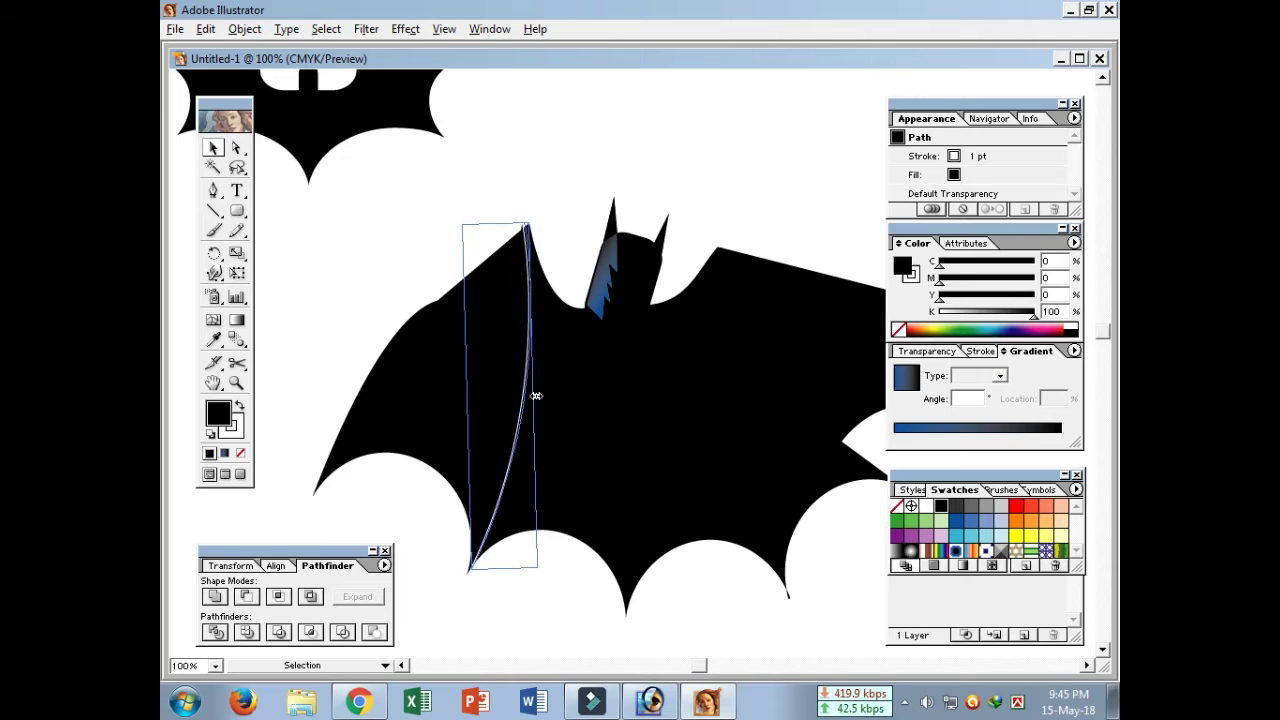
left_click(530, 540)
left_click(213, 190)
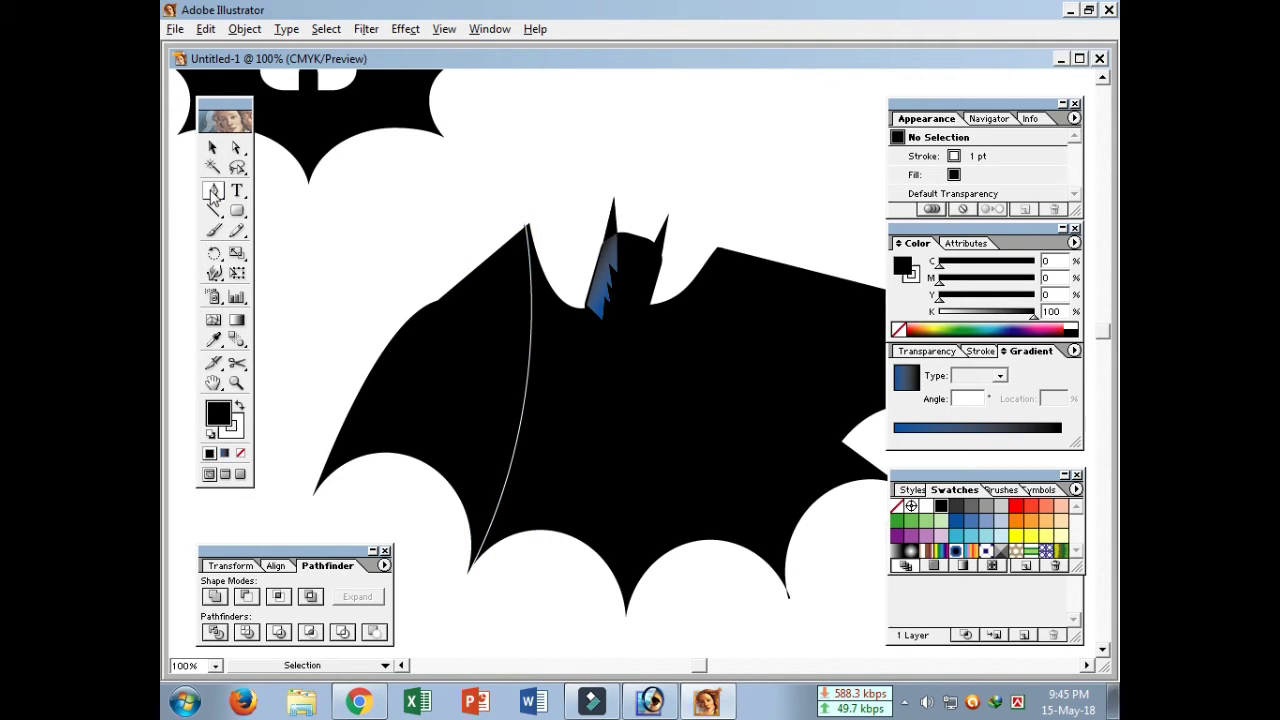
- Draw a second wing-bone line across the left wing to its lower tip
left_click(529, 229)
mouse_move(626, 615)
left_mouse_down()
mouse_move(540, 505)
mouse_move(580, 571)
left_mouse_up()
mouse_move(706, 317)
left_mouse_down()
mouse_move(714, 437)
mouse_move(691, 449)
left_mouse_up()
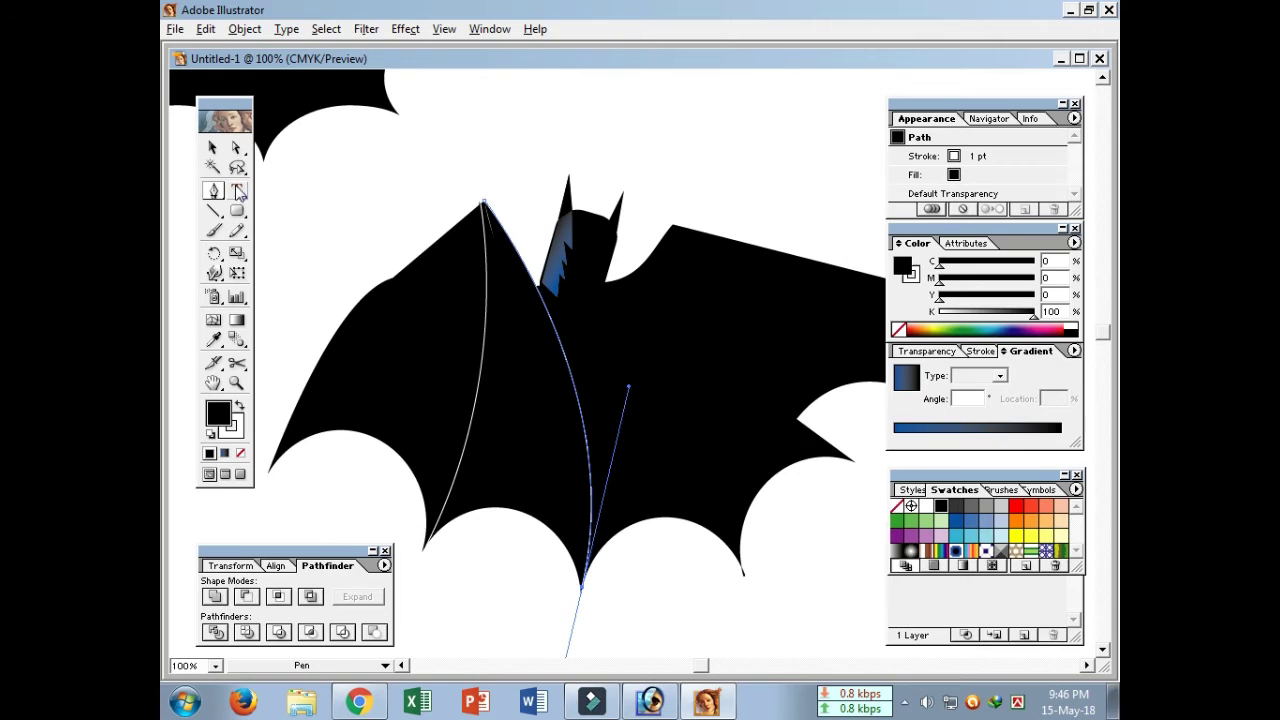
left_click(482, 208)
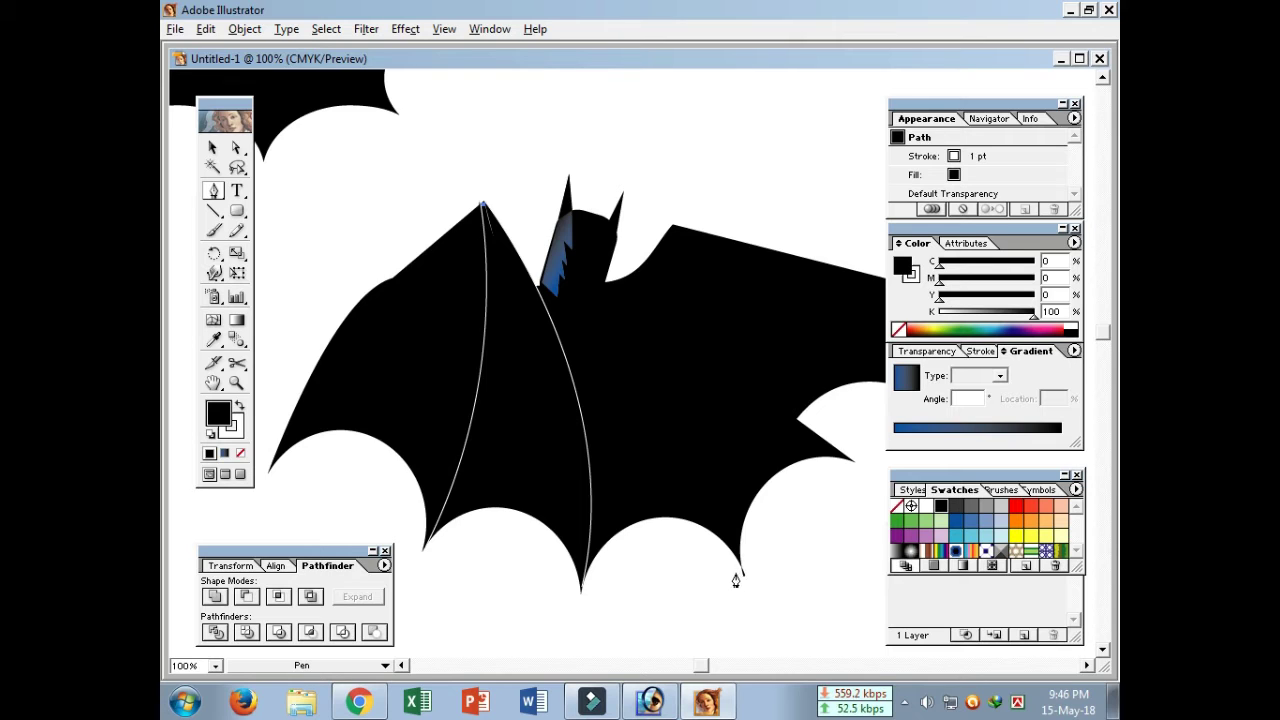
left_click(741, 570)
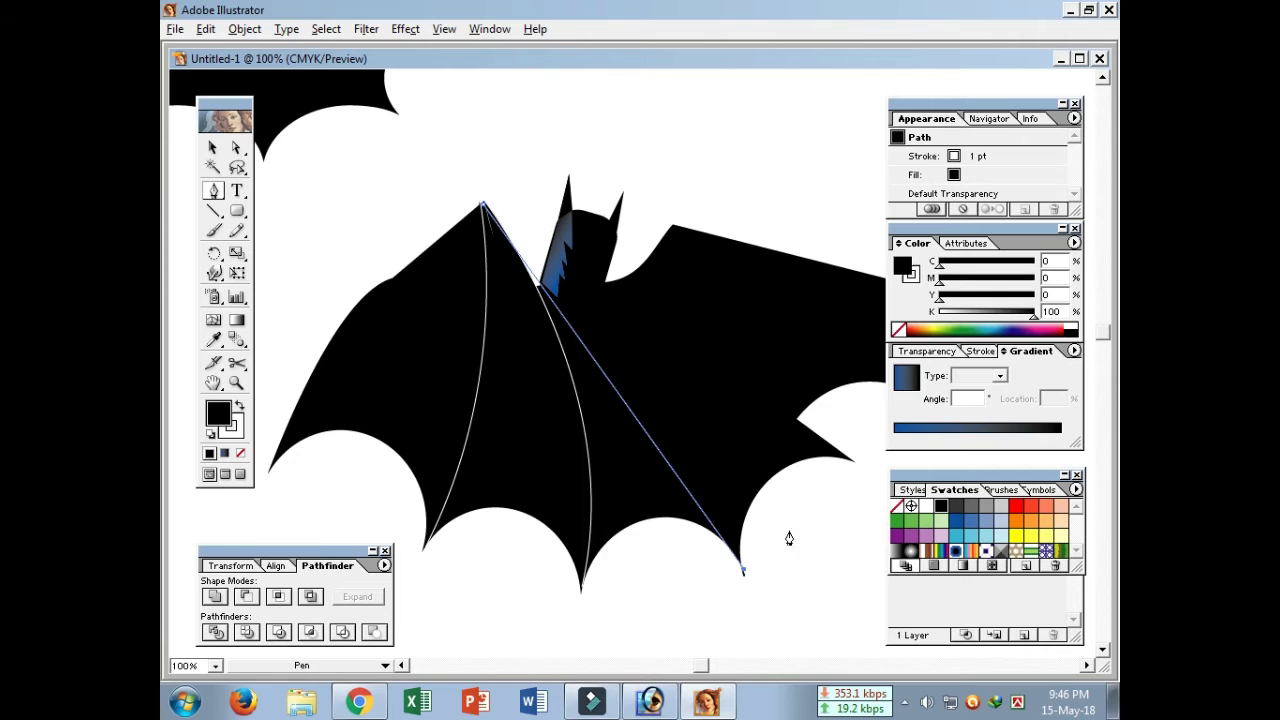
- Add curved wing-bone ribs across the right wing toward its scallops
left_click_drag(760, 486, 536, 600)
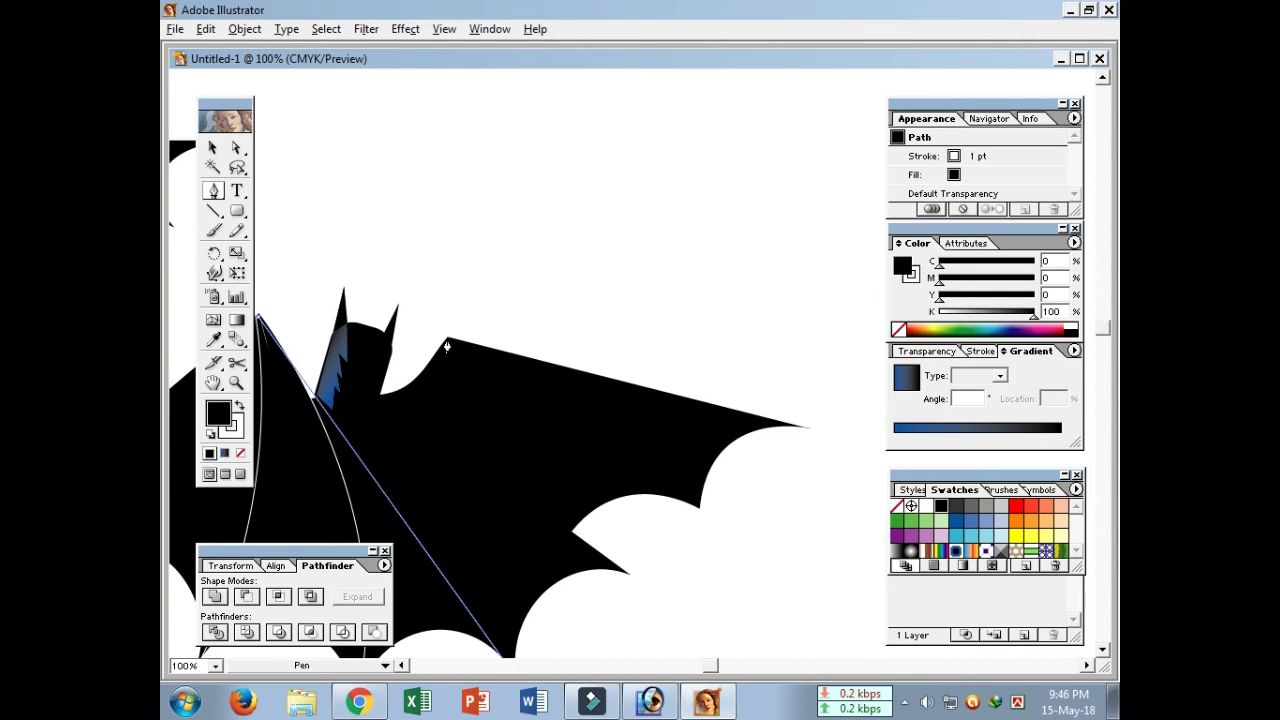
left_click(449, 344)
left_click(450, 342)
left_click(490, 336, "ctrl")
left_click(450, 342)
left_click_drag(697, 504, 750, 598)
left_click(212, 147)
left_click(215, 189)
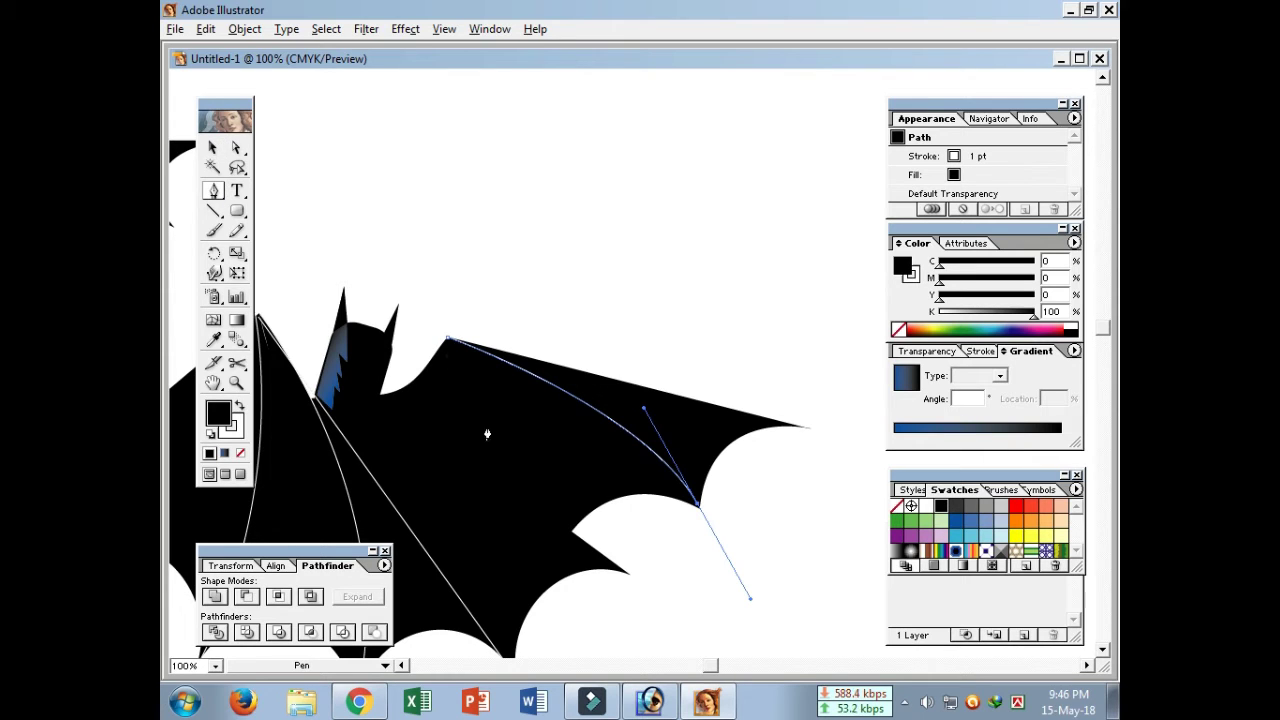
left_click(628, 572)
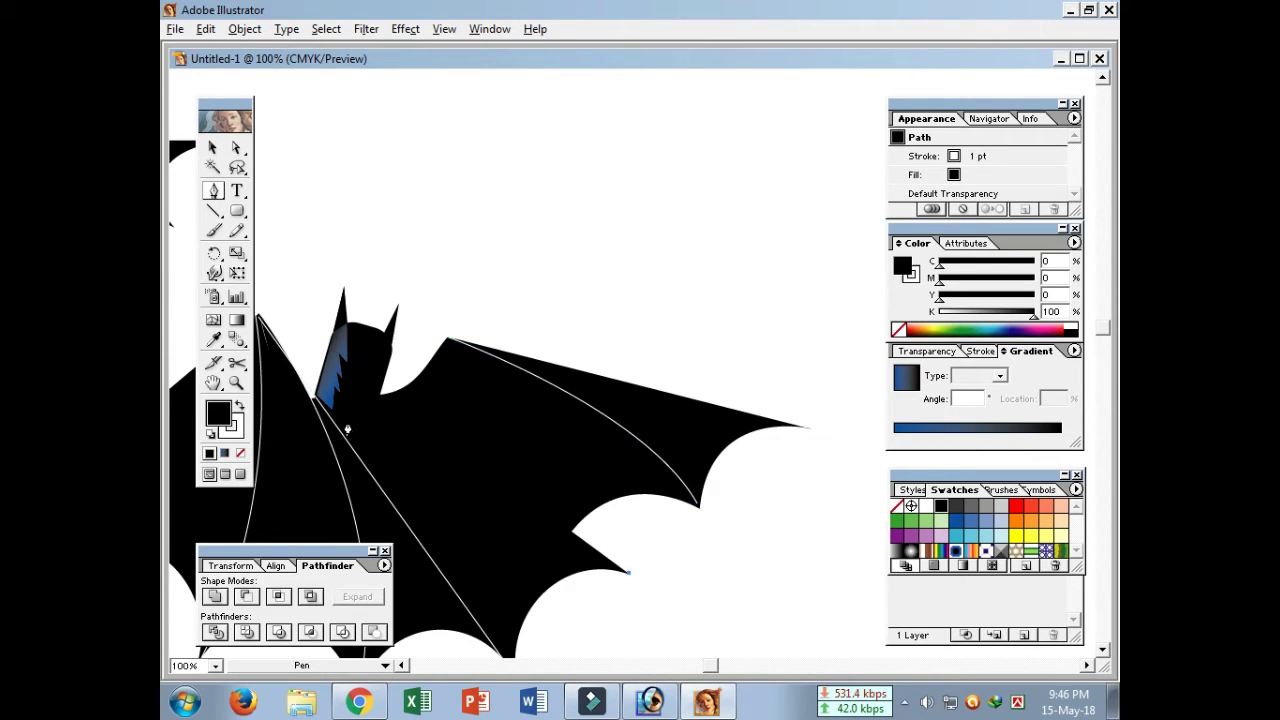
mouse_move(357, 414)
left_mouse_down()
mouse_move(336, 428)
mouse_move(303, 419)
left_mouse_up()
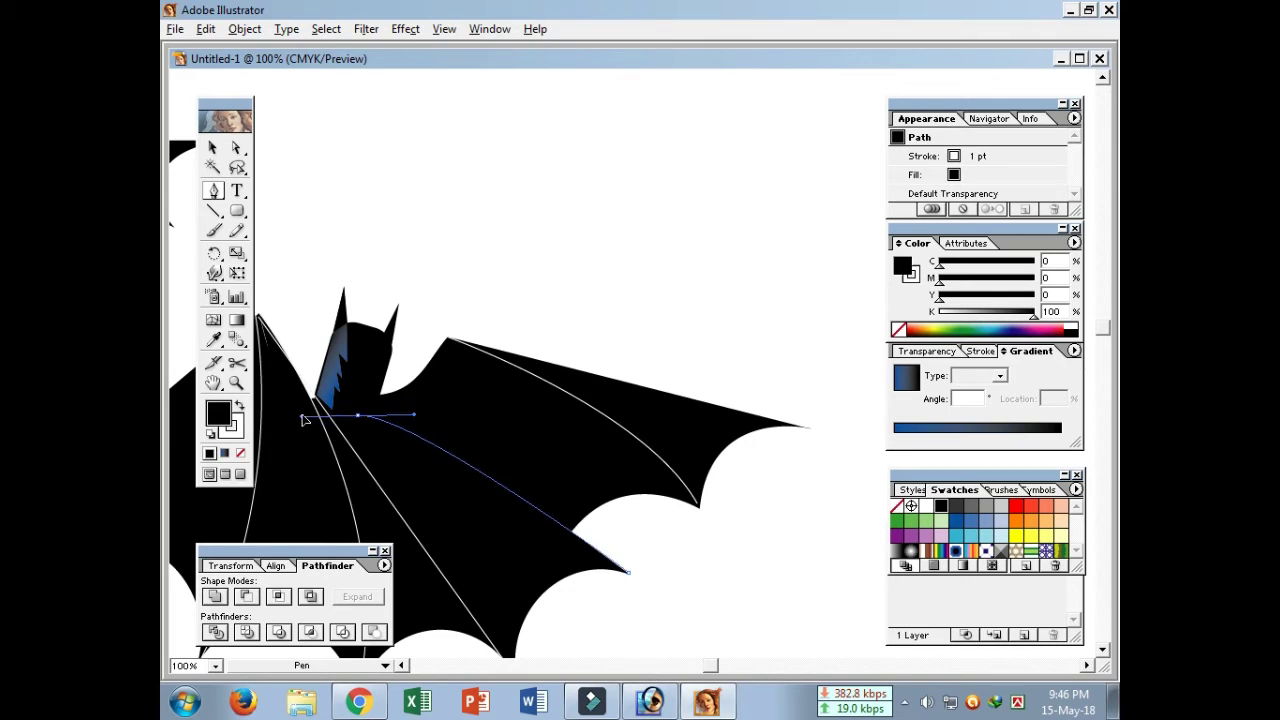
- Draw a curved rib from the left wing edge through the body, with no fill
key("ctrl")
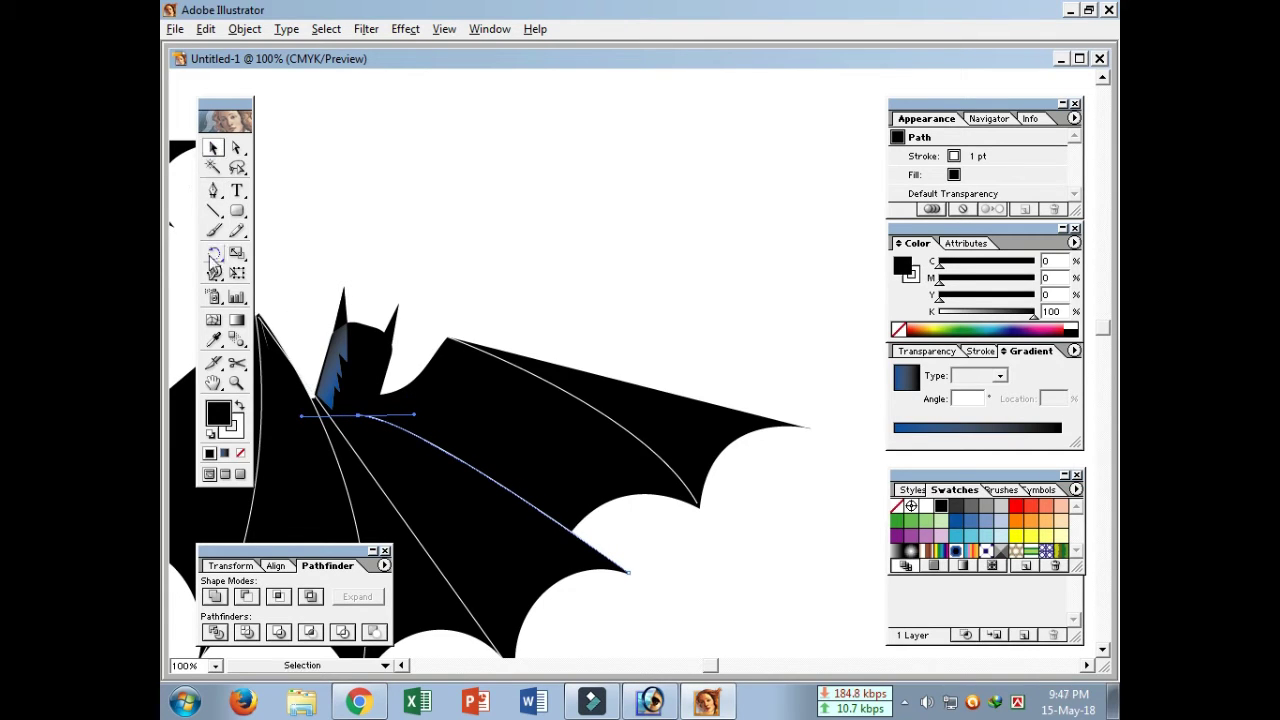
left_click(258, 318)
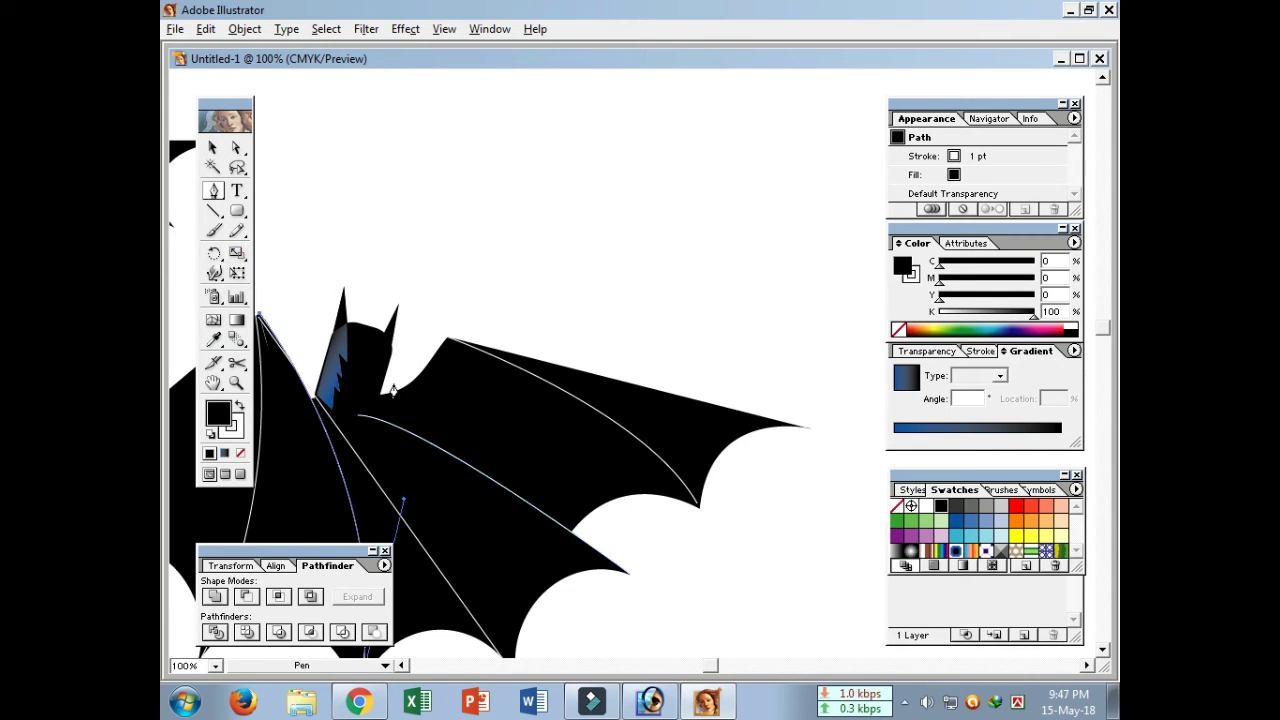
left_click_drag(445, 342, 550, 178)
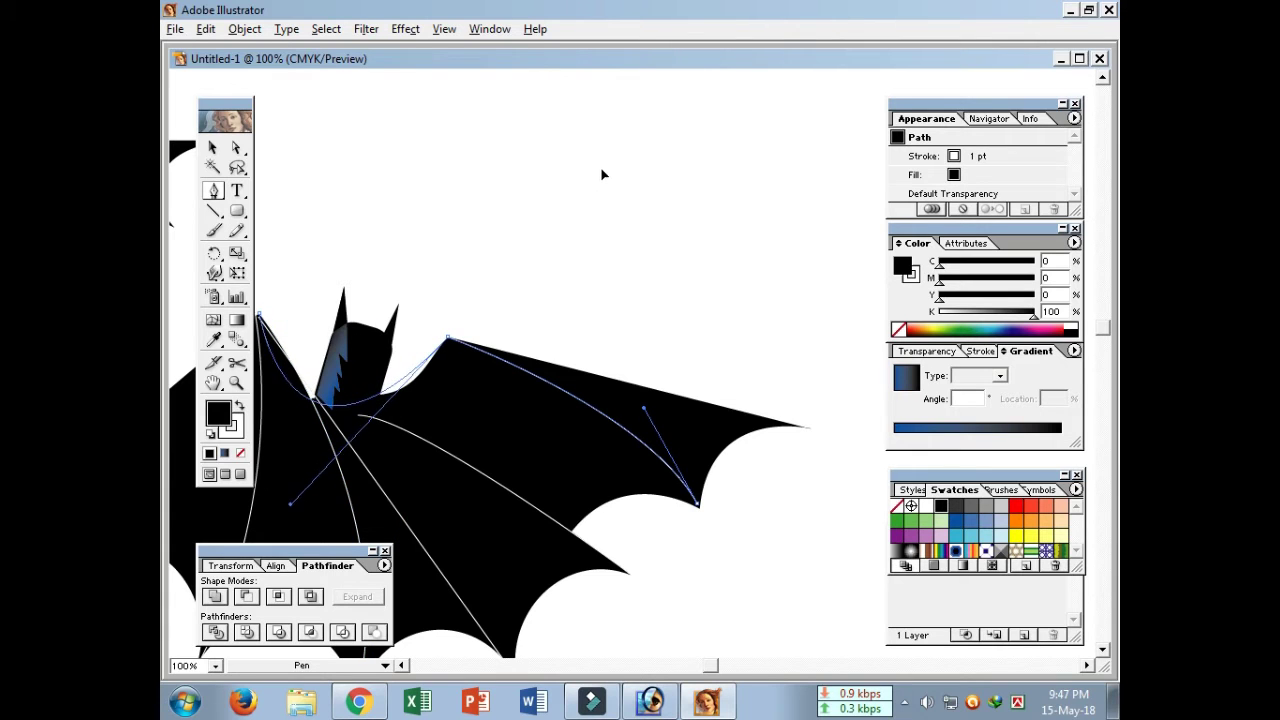
left_click_drag(550, 178, 533, 195)
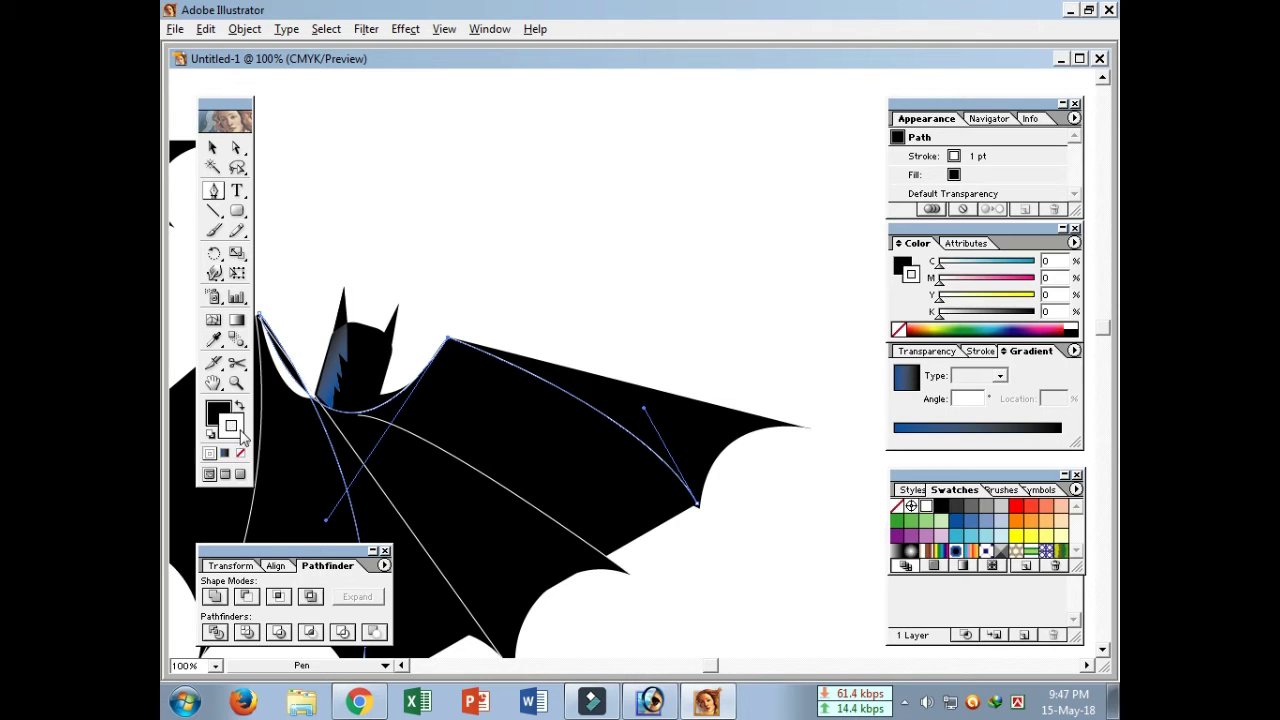
left_click(240, 453)
left_click(258, 453, "ctrl")
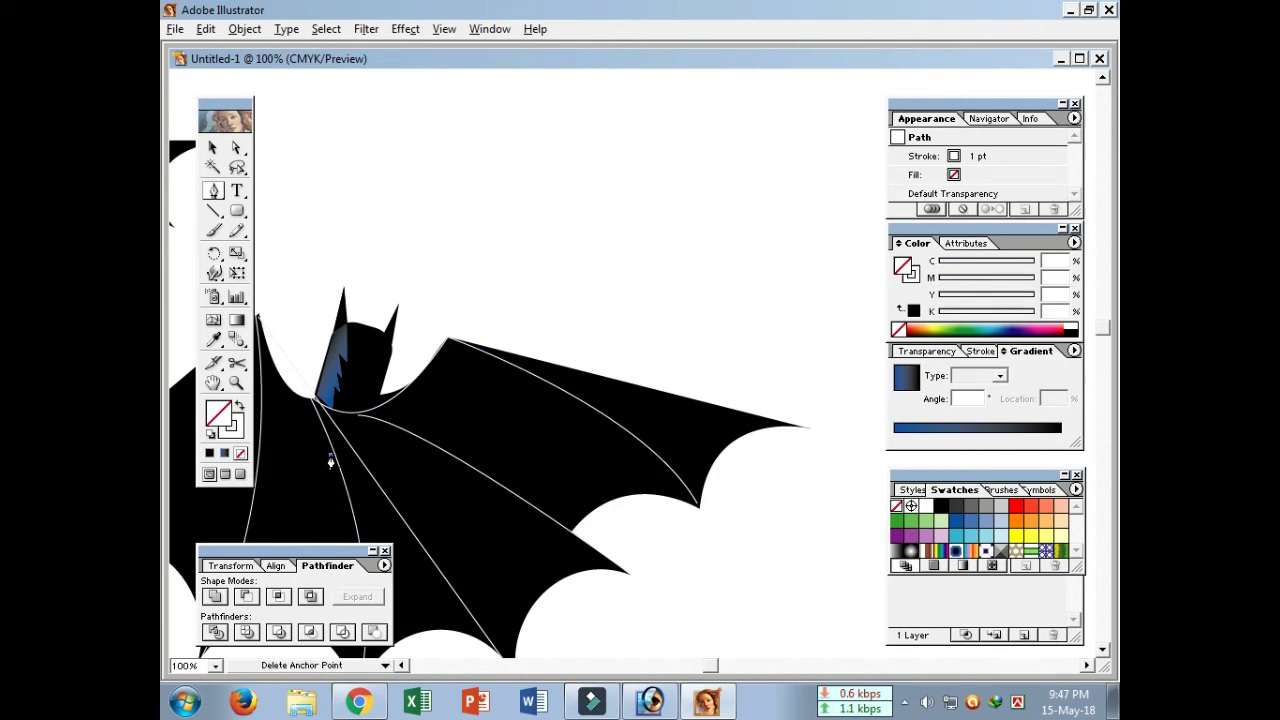
left_click(294, 389, "ctrl")
left_click(213, 147)
left_click(412, 194)
- Zoom to 400% on Batman's head and place the first anchor of the left eye
key("space")
left_click_drag(477, 437, 620, 428)
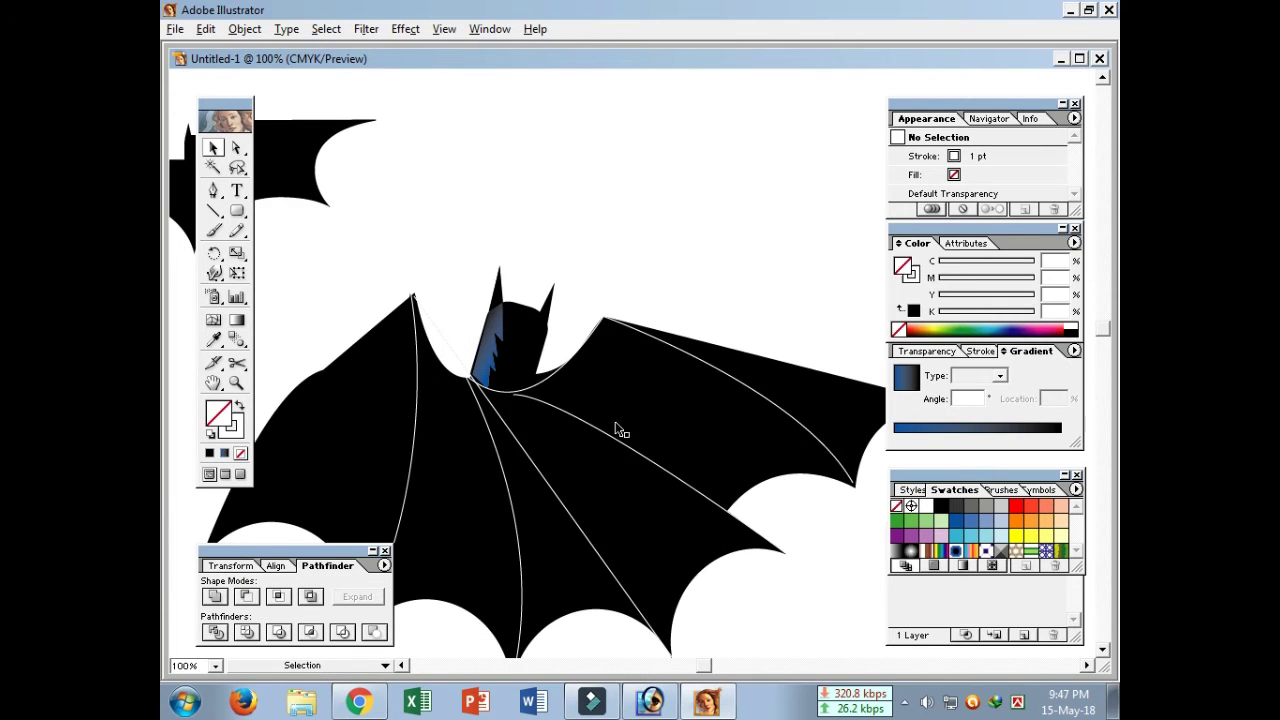
left_click(544, 412, "ctrl")
left_click(651, 326, "ctrl")
left_click(683, 343, "ctrl")
left_click(620, 350, "ctrl")
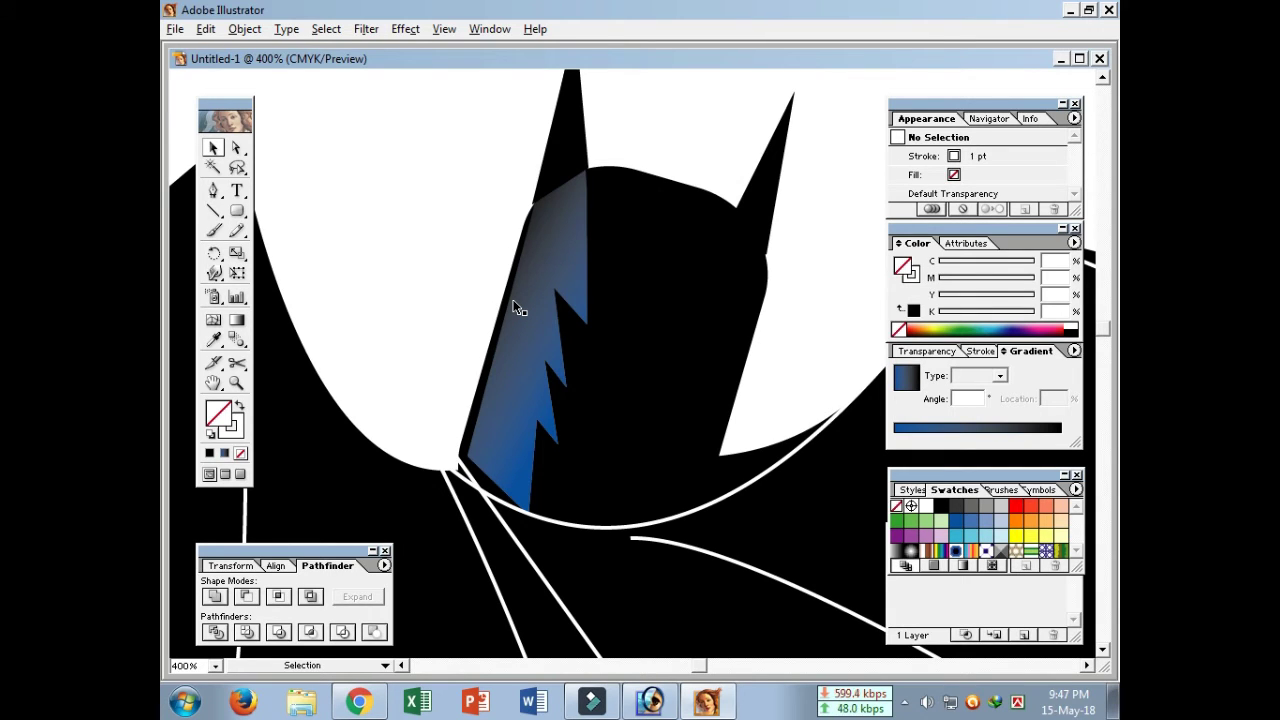
left_click(213, 190)
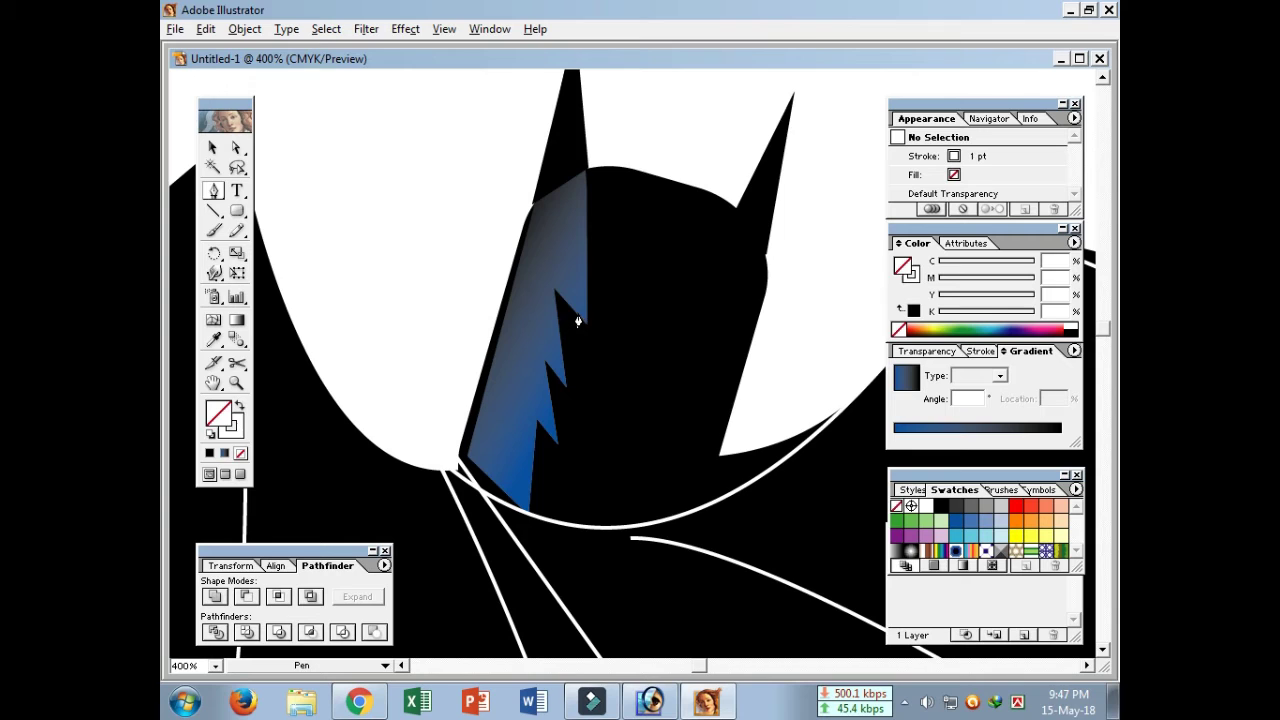
left_click(576, 306)
- Close the slanted left eye shape and make it white with no outline
left_click_drag(632, 350, 656, 354)
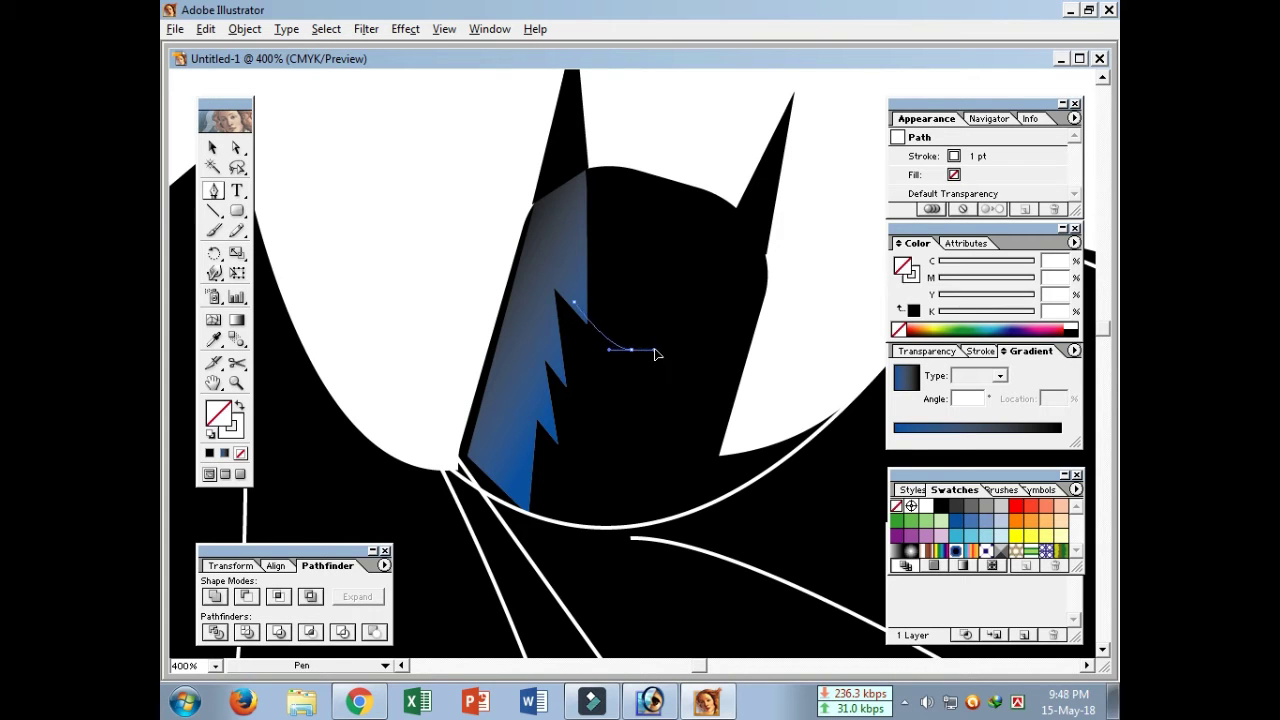
left_click_drag(566, 338, 557, 335)
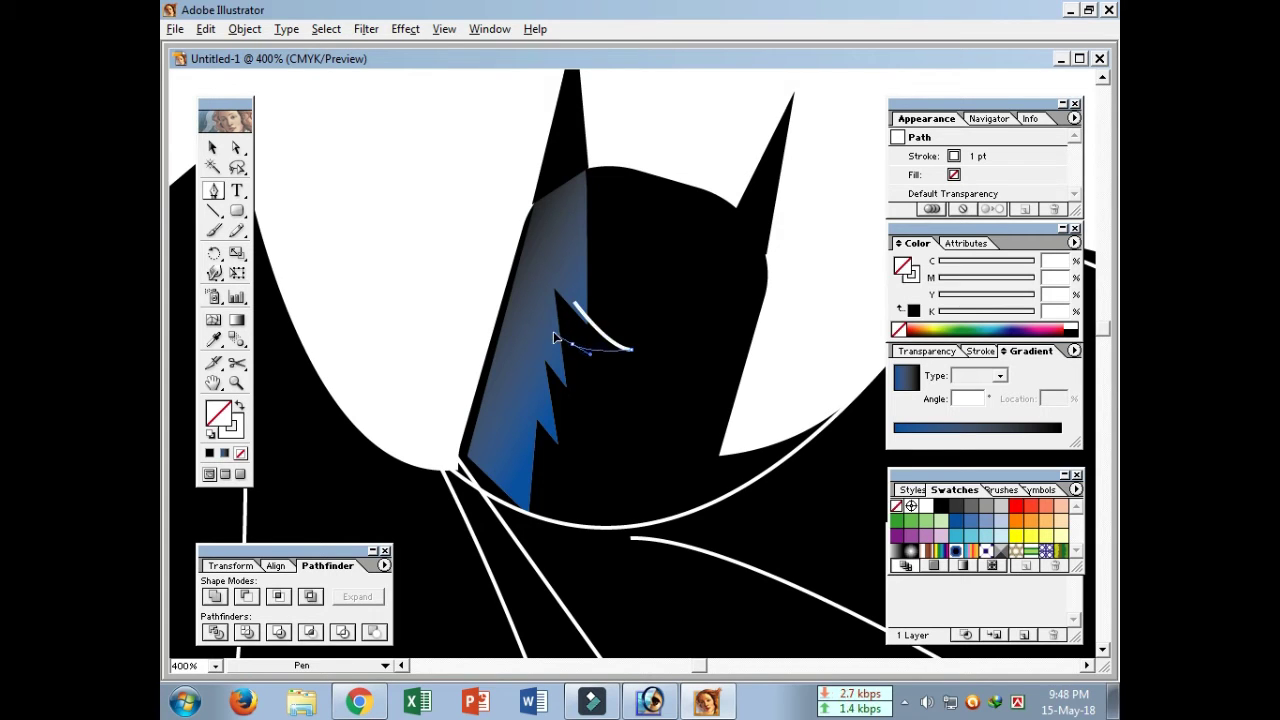
left_click(576, 306)
key("v")
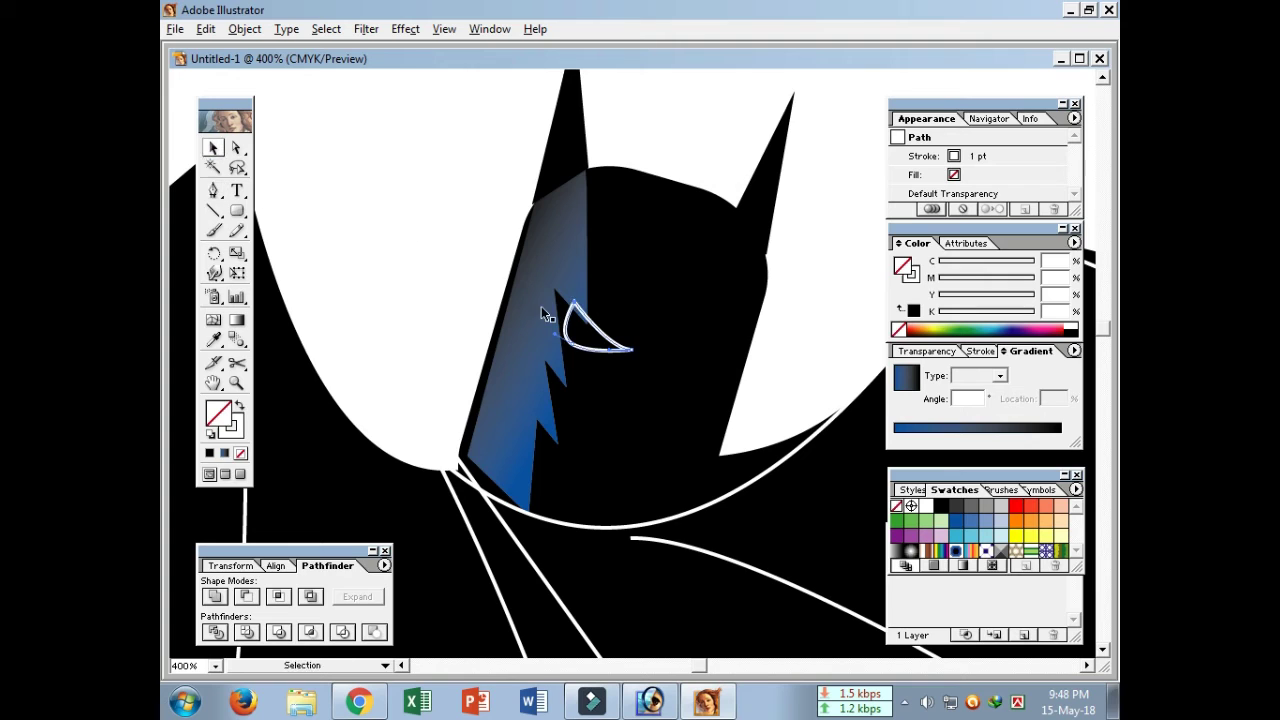
left_click(238, 405)
left_click(578, 335)
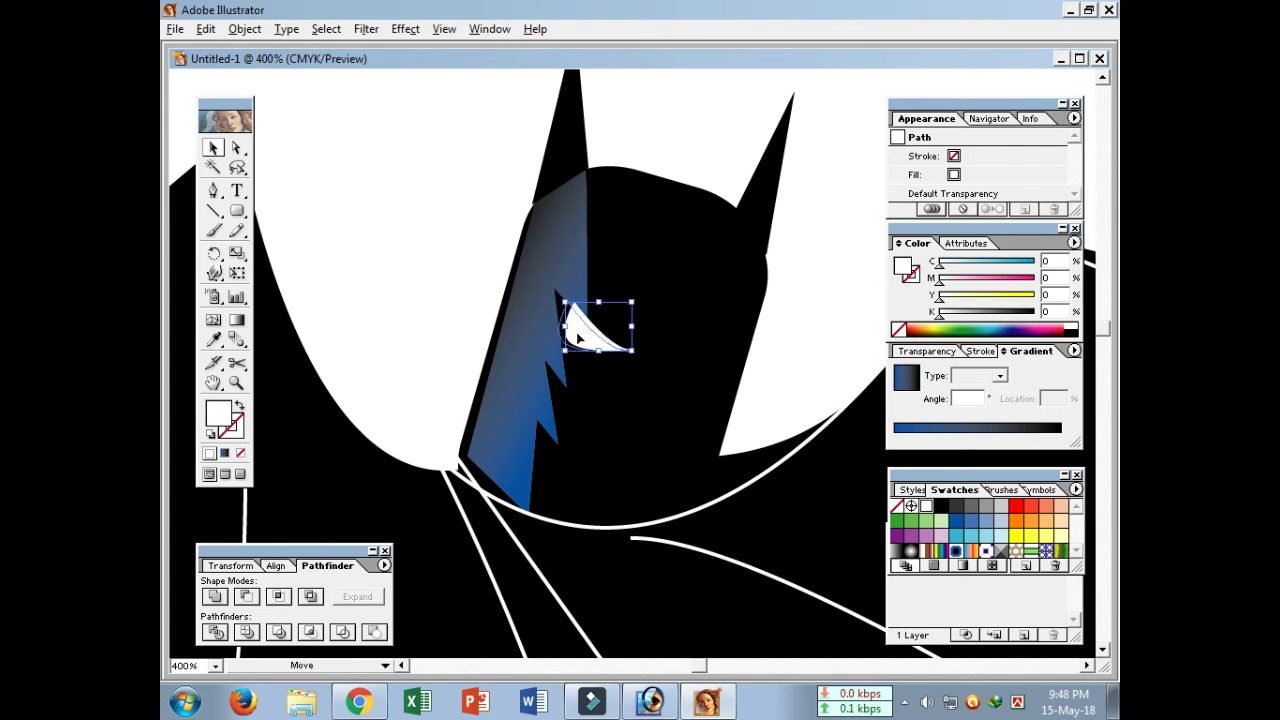
- Copy the white eye to the right side and mirror it into a right eye
left_click_drag(575, 322, 702, 344)
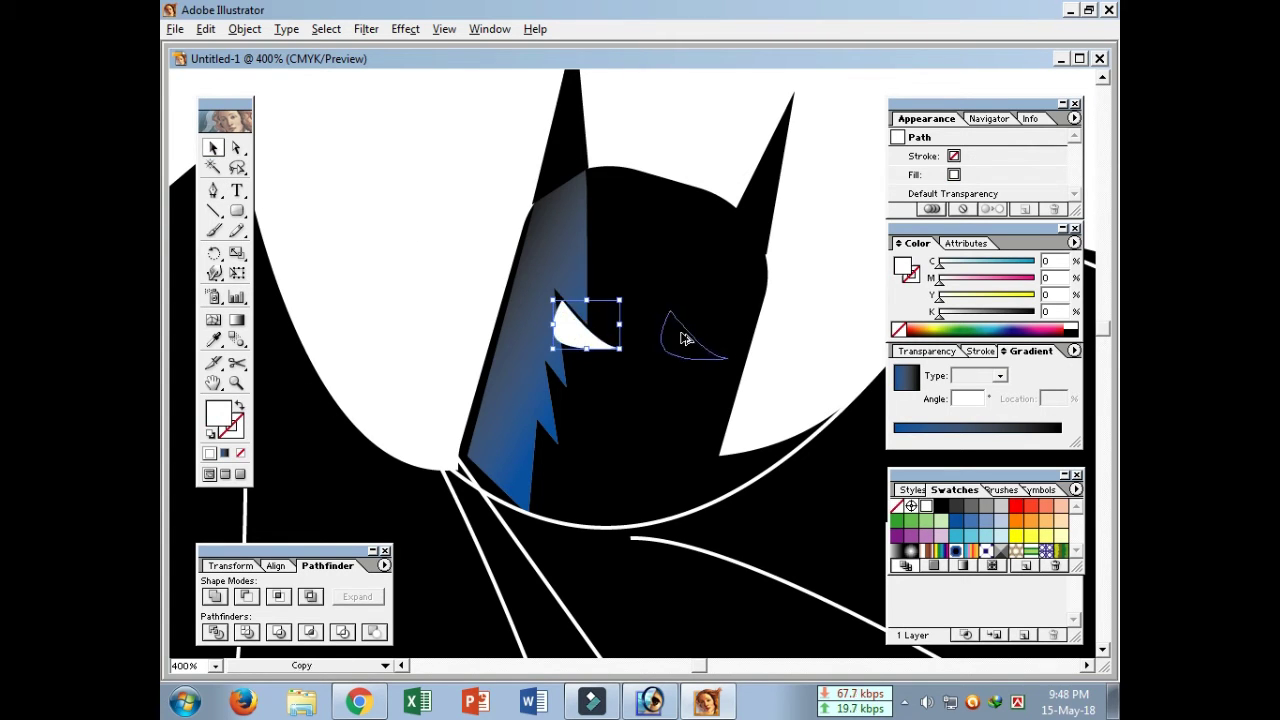
left_click_drag(214, 253, 236, 253)
mouse_move(671, 343)
left_mouse_down()
mouse_move(663, 362)
mouse_move(716, 350)
mouse_move(699, 354)
left_mouse_up()
key("v")
left_click(737, 350)
- Draw a curved brow path along the top of the left eye
left_click(213, 190)
left_click(562, 297)
left_click_drag(628, 344, 657, 323)
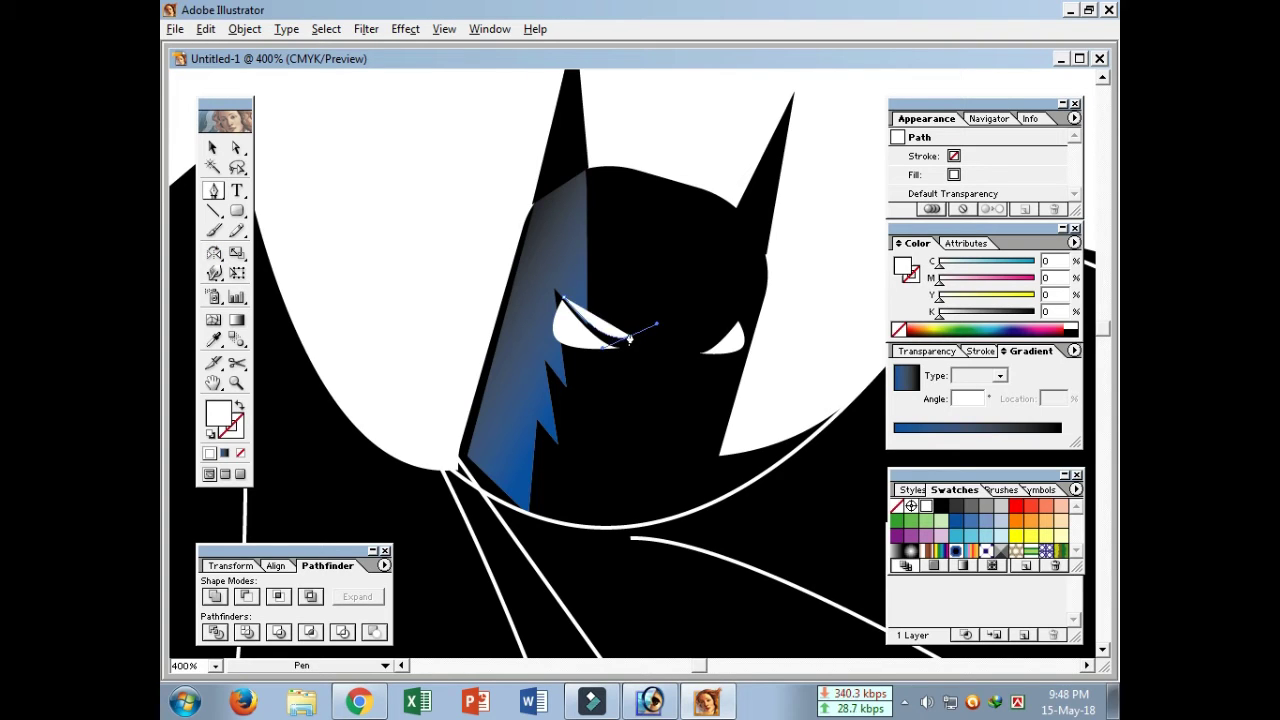
left_click(631, 342)
- Apply the cowl's blue gradient to the brow with the Eyedropper
left_click(212, 147)
left_click(390, 160)
left_click(610, 342)
left_click(213, 340)
left_click(524, 356)
left_click(212, 147)
left_click(612, 352)
- Copy the blue brow to the right eye, mirror it, and position it
left_click(620, 345)
left_click_drag(622, 345, 742, 327)
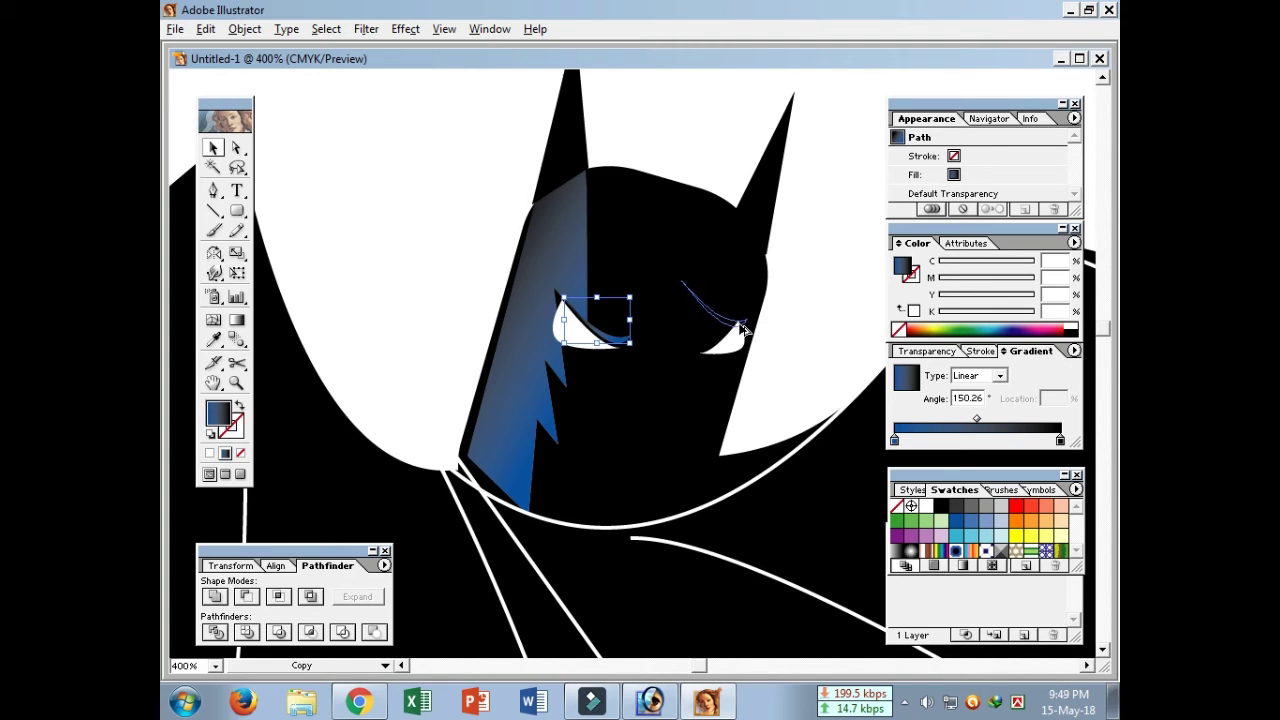
left_click(214, 253)
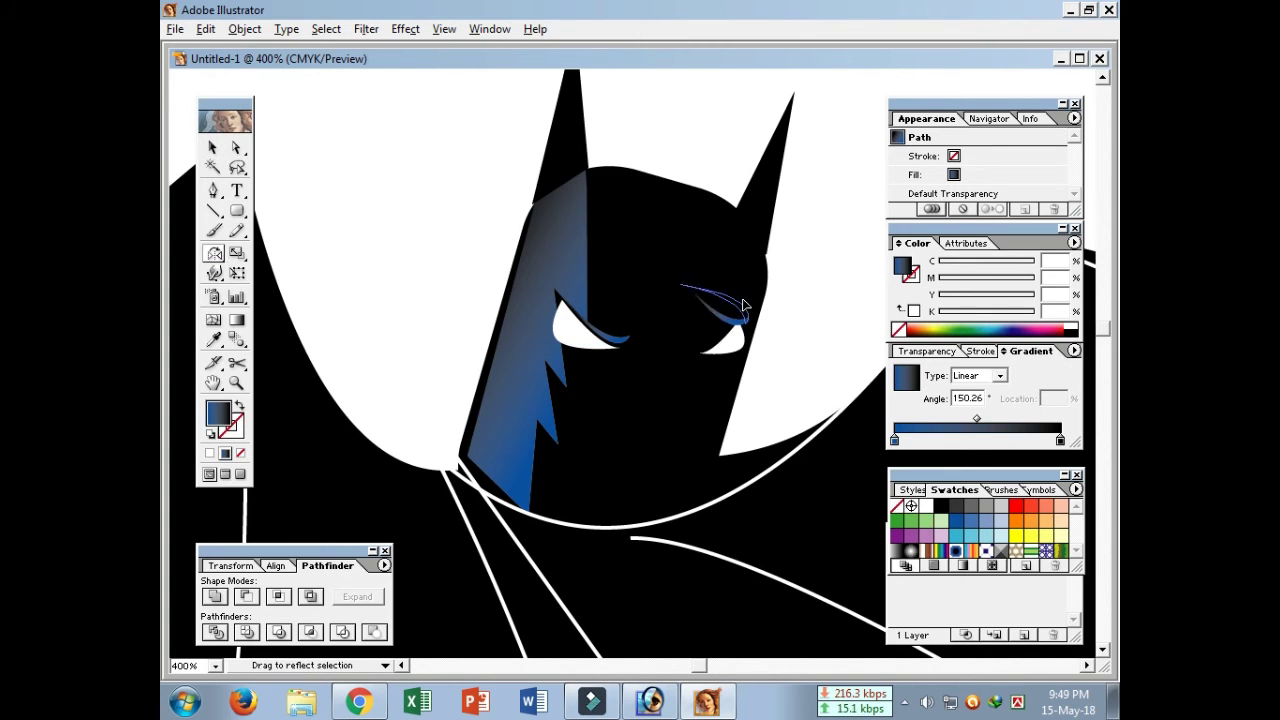
left_click_drag(719, 354, 684, 356)
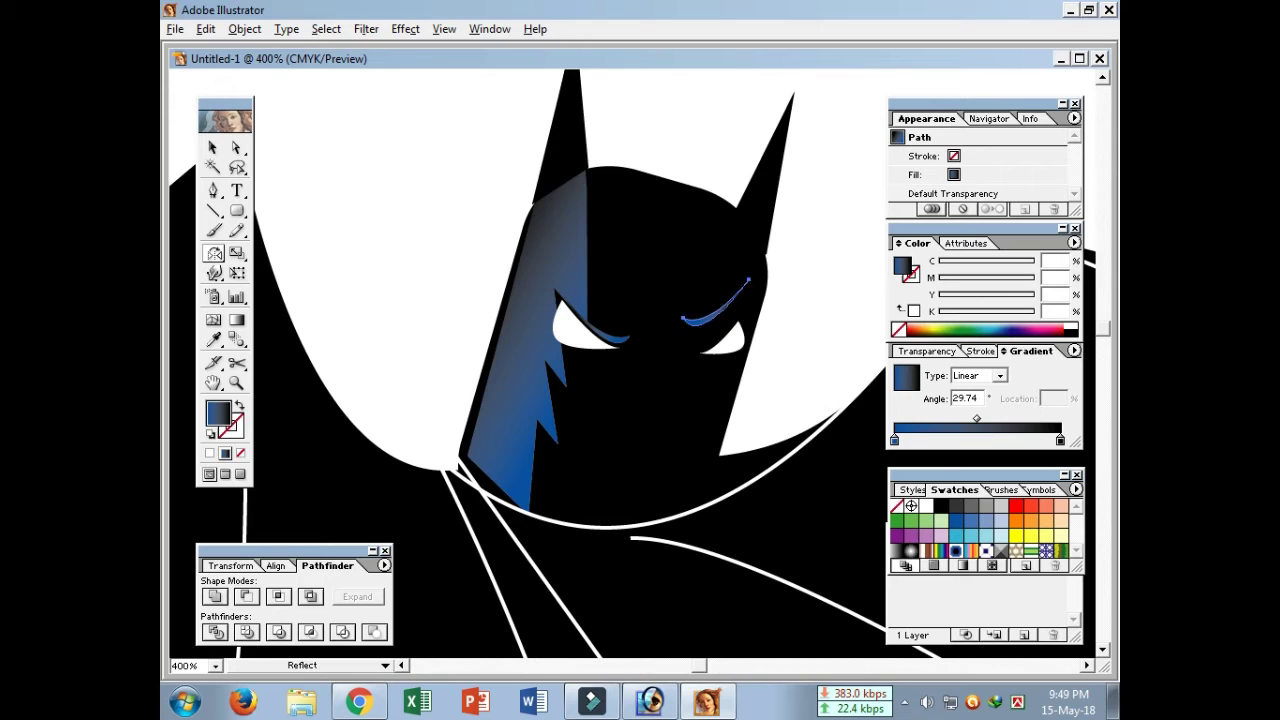
left_click(214, 150)
left_click_drag(750, 280, 726, 330)
key("ctrl+shift+a")
- Reverse the right brow's gradient to an angle of 150.26°
left_click(703, 346)
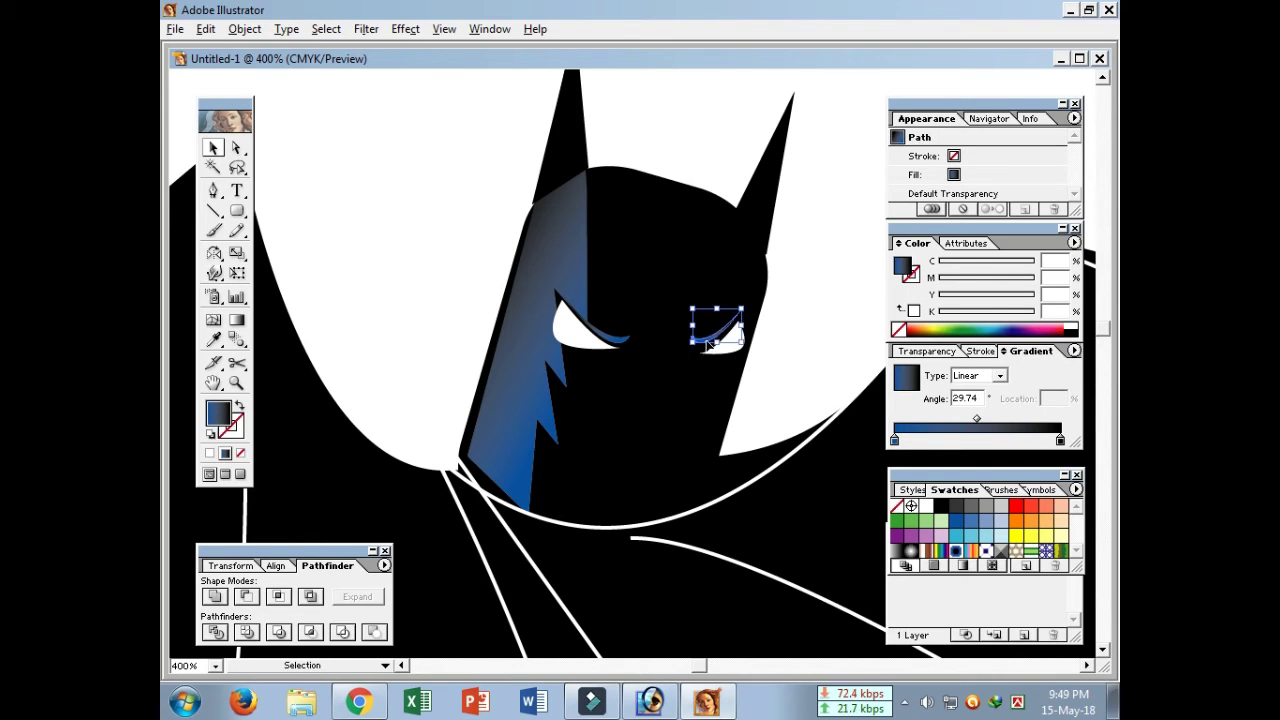
left_click(718, 340, "shift")
left_click(720, 340)
left_click_drag(740, 338, 702, 314)
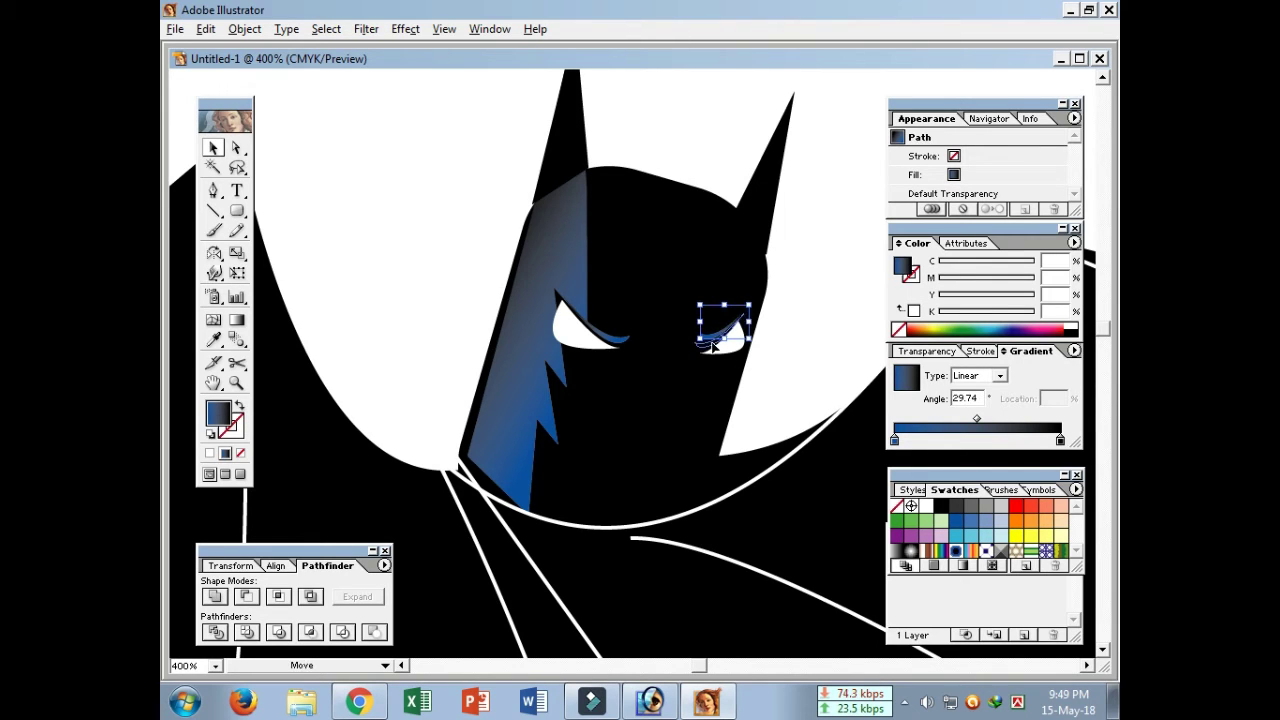
left_click(803, 330)
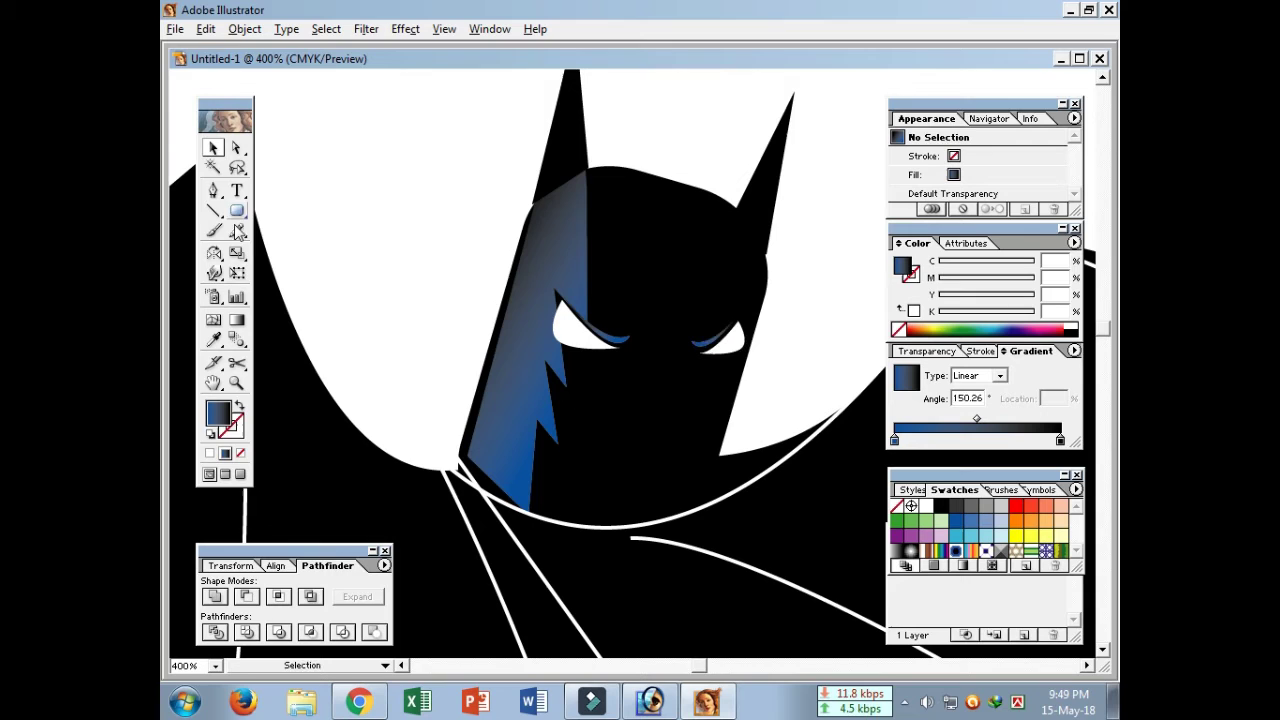
- Draw a triangular nose below the eyes filled with the C100 M50 blue swatch
left_click(213, 191)
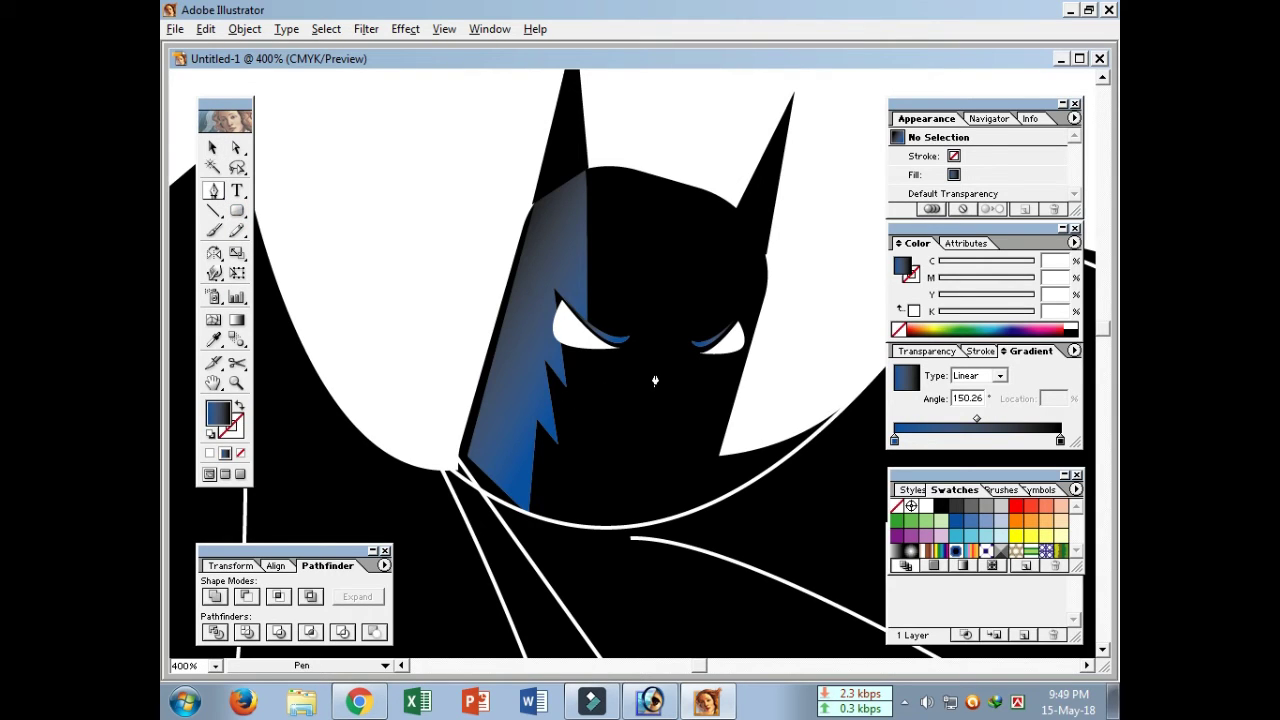
left_click(641, 362)
left_click(666, 418)
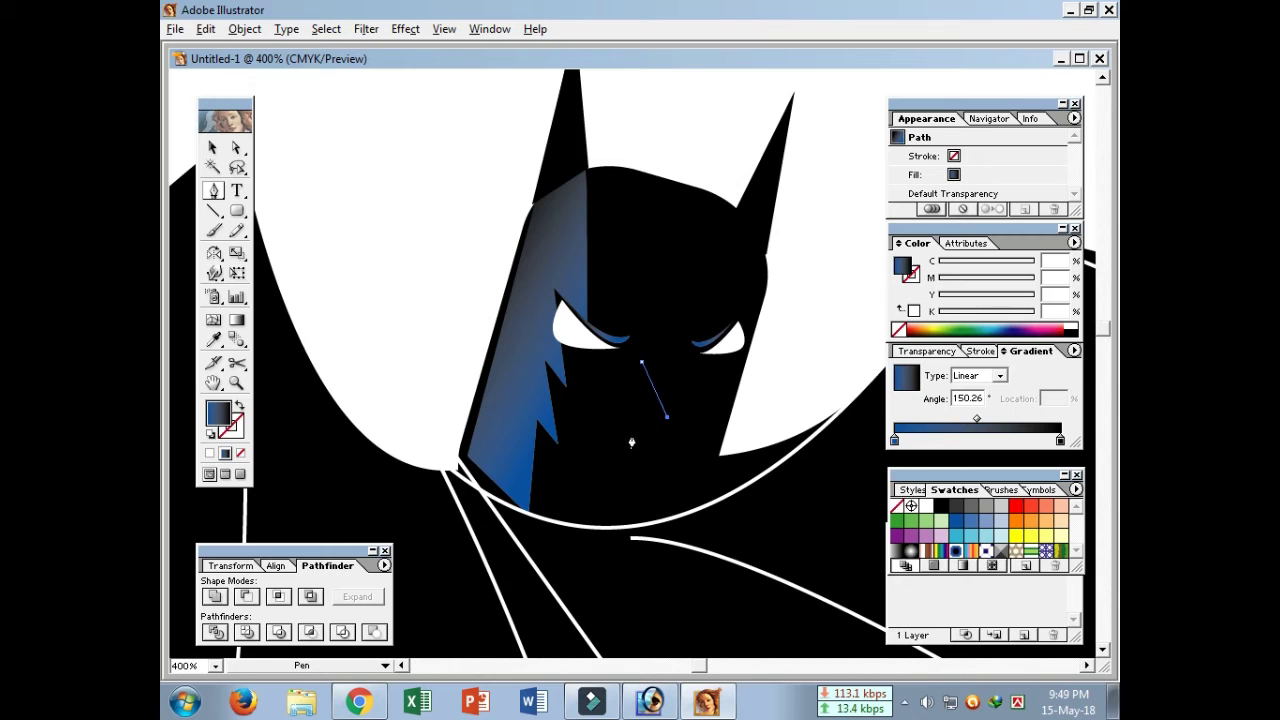
left_click(630, 434)
left_click(641, 363)
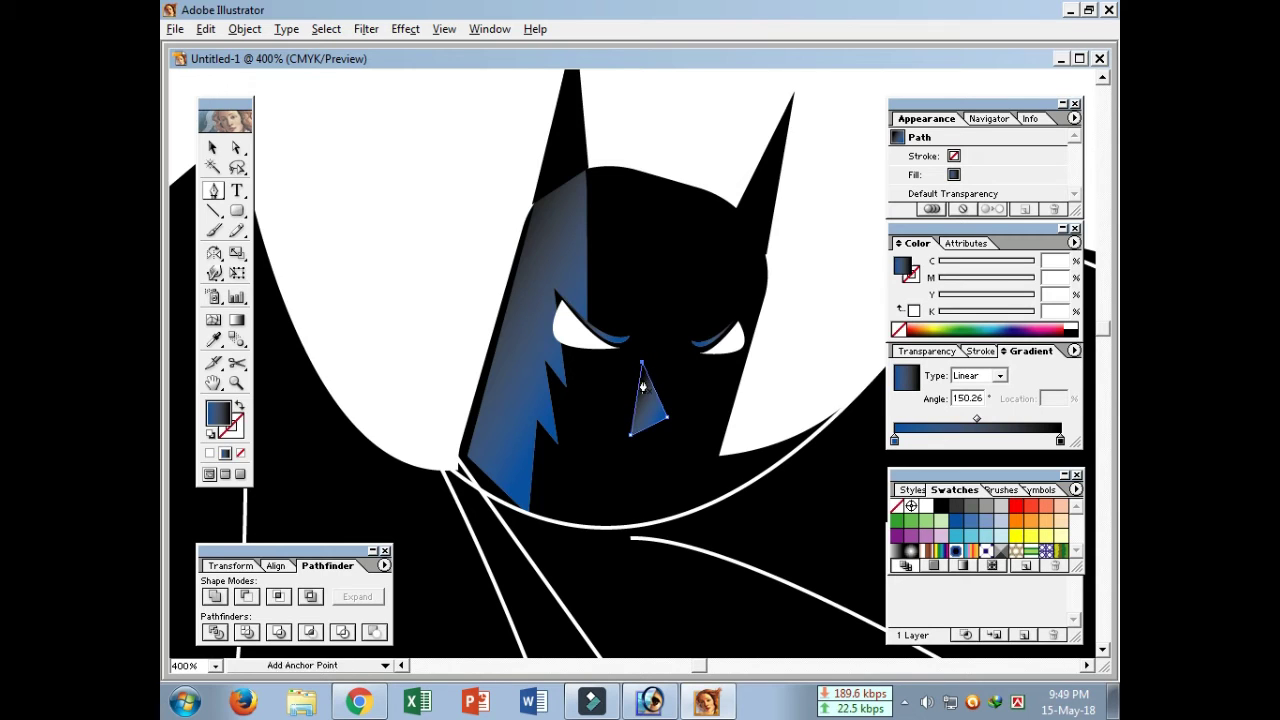
left_click(956, 521)
left_click(212, 147)
left_click(464, 278)
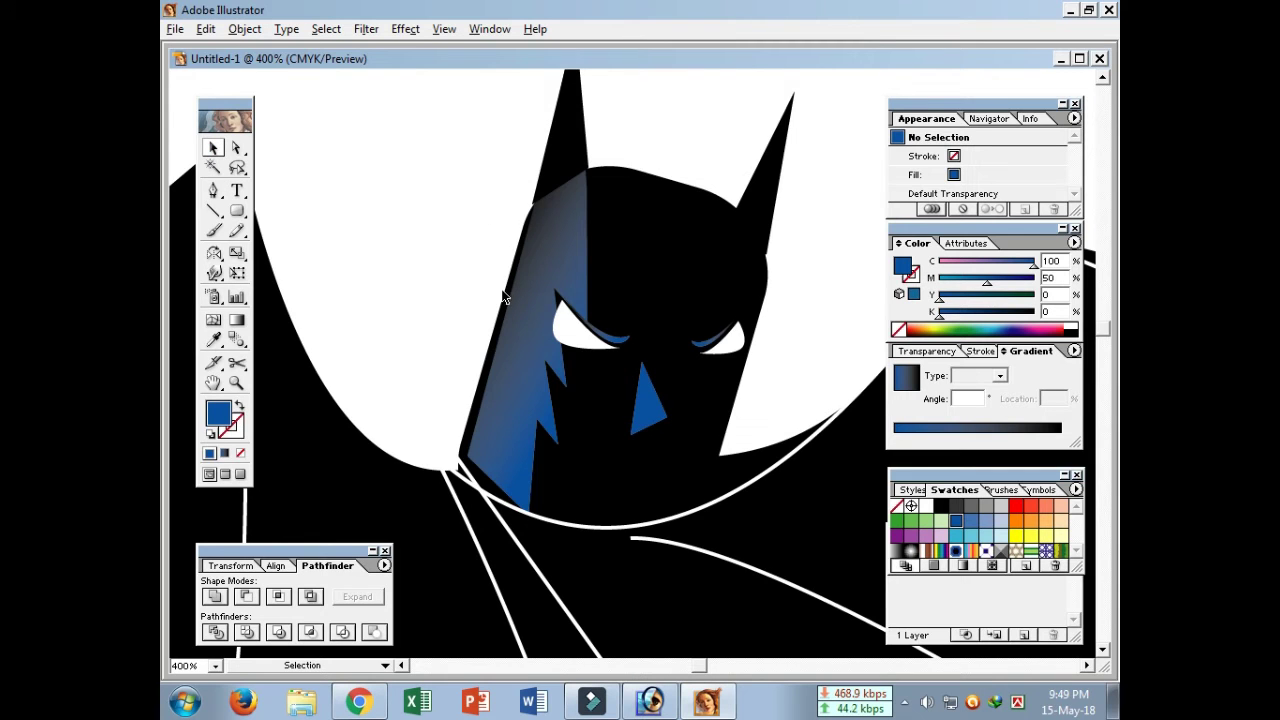
- Draw a blue crescent mouth below the nose, then zoom out
left_click(212, 190)
left_click(604, 494)
left_click(667, 473)
left_click_drag(604, 494, 545, 492)
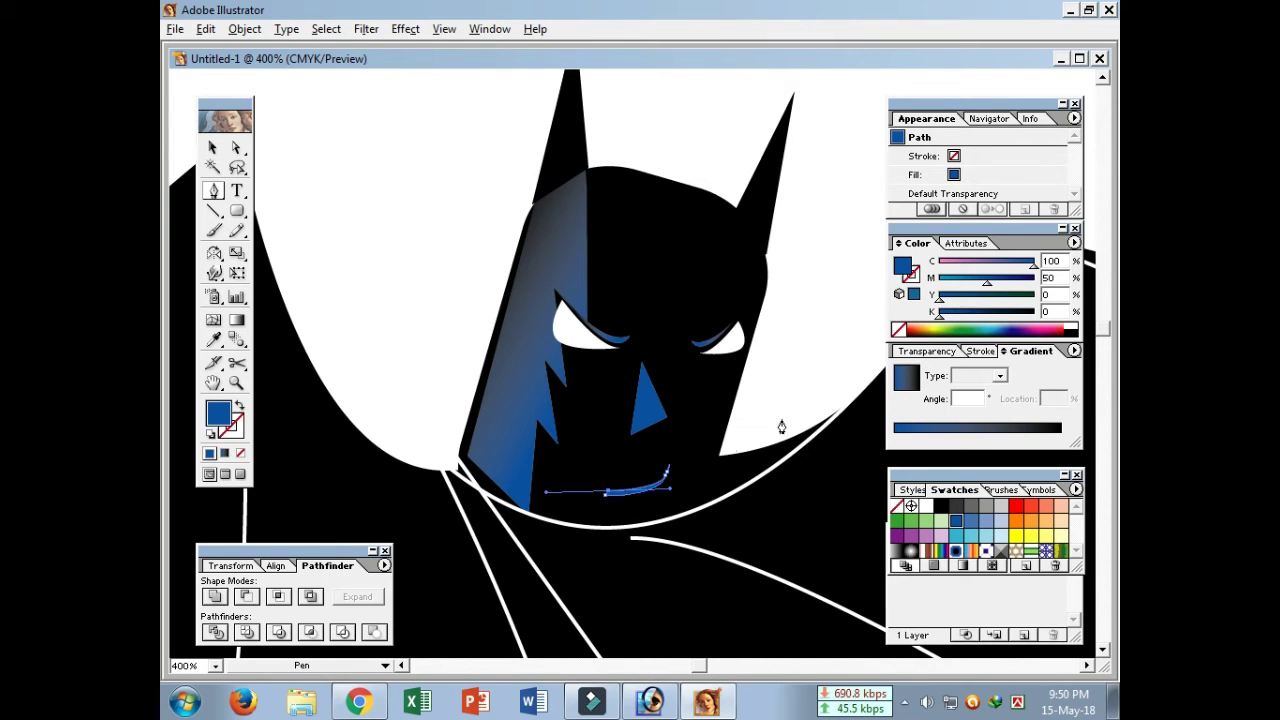
left_click(212, 147)
left_click(349, 206)
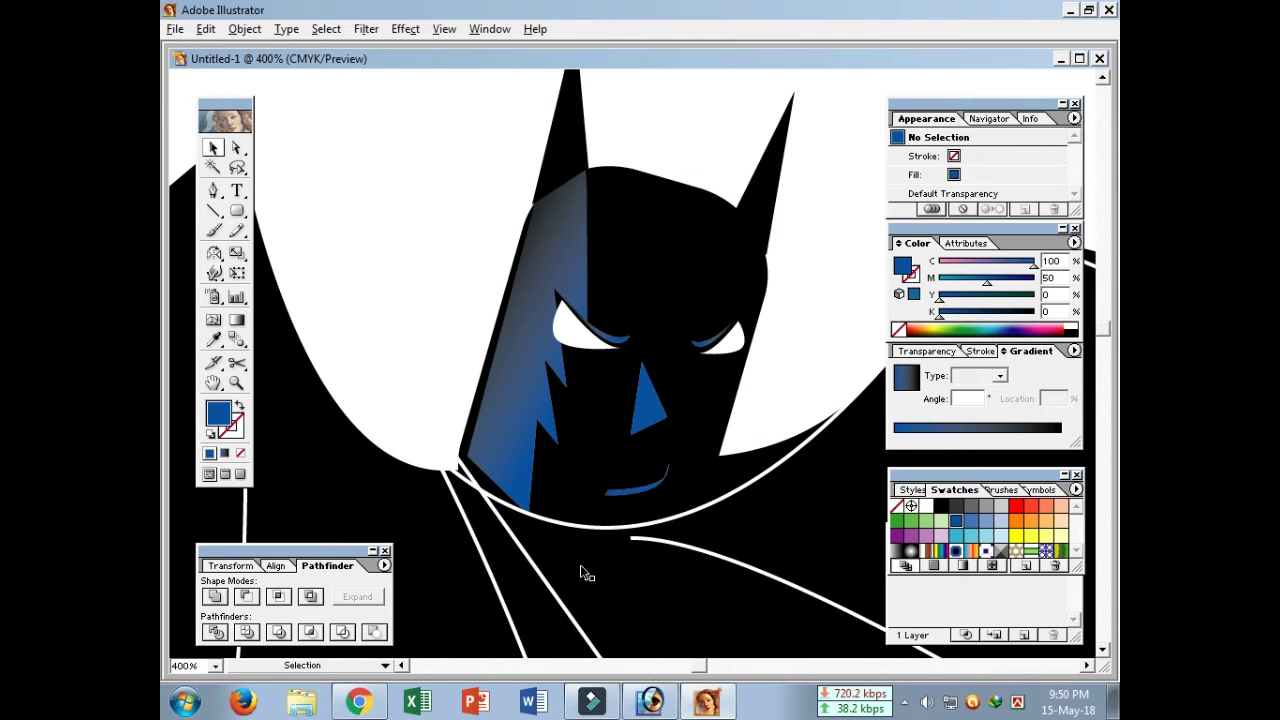
left_click(711, 289, "alt")
- Draw a path from the left wing's top point to its tip
left_click(713, 311, "alt")
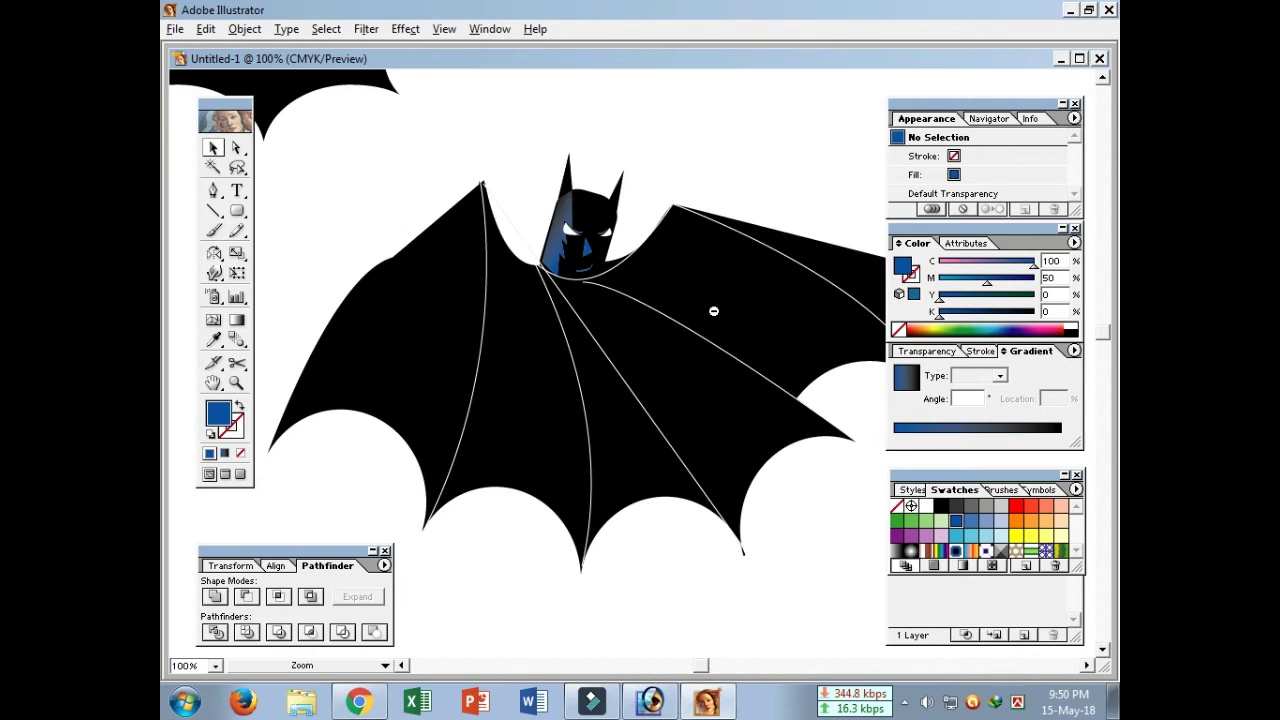
left_click(713, 311, "alt")
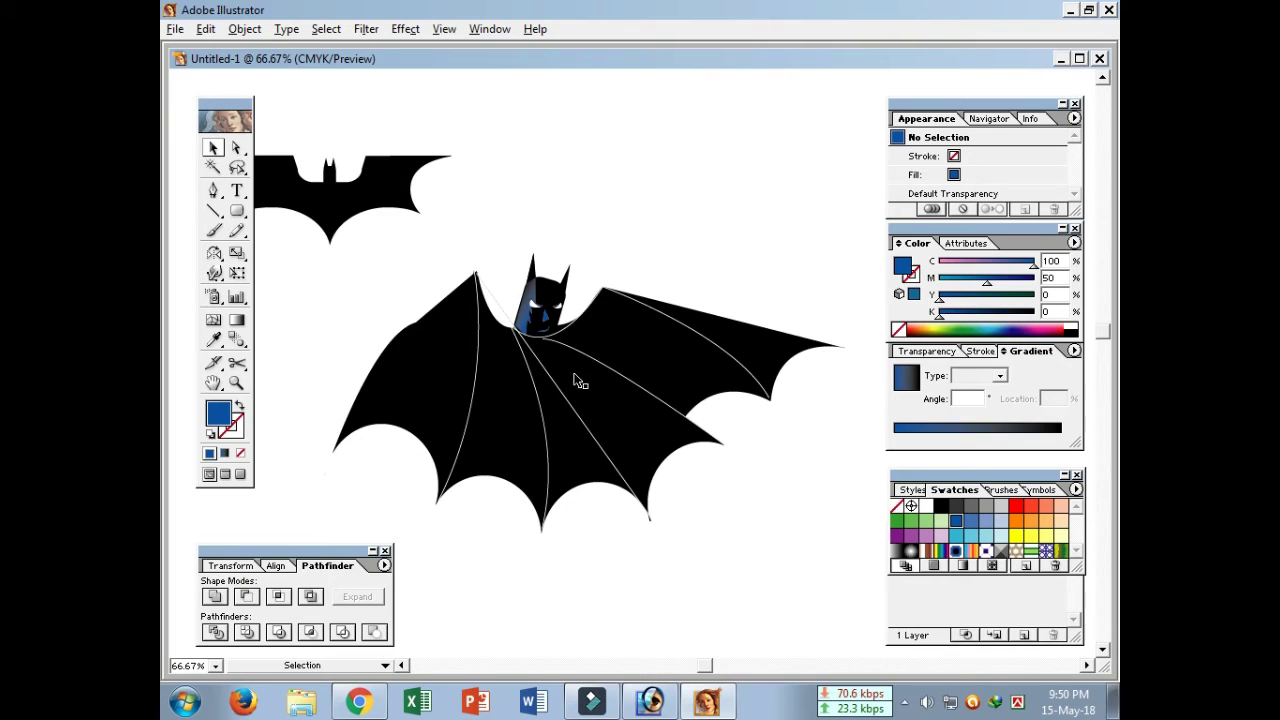
left_click(213, 190)
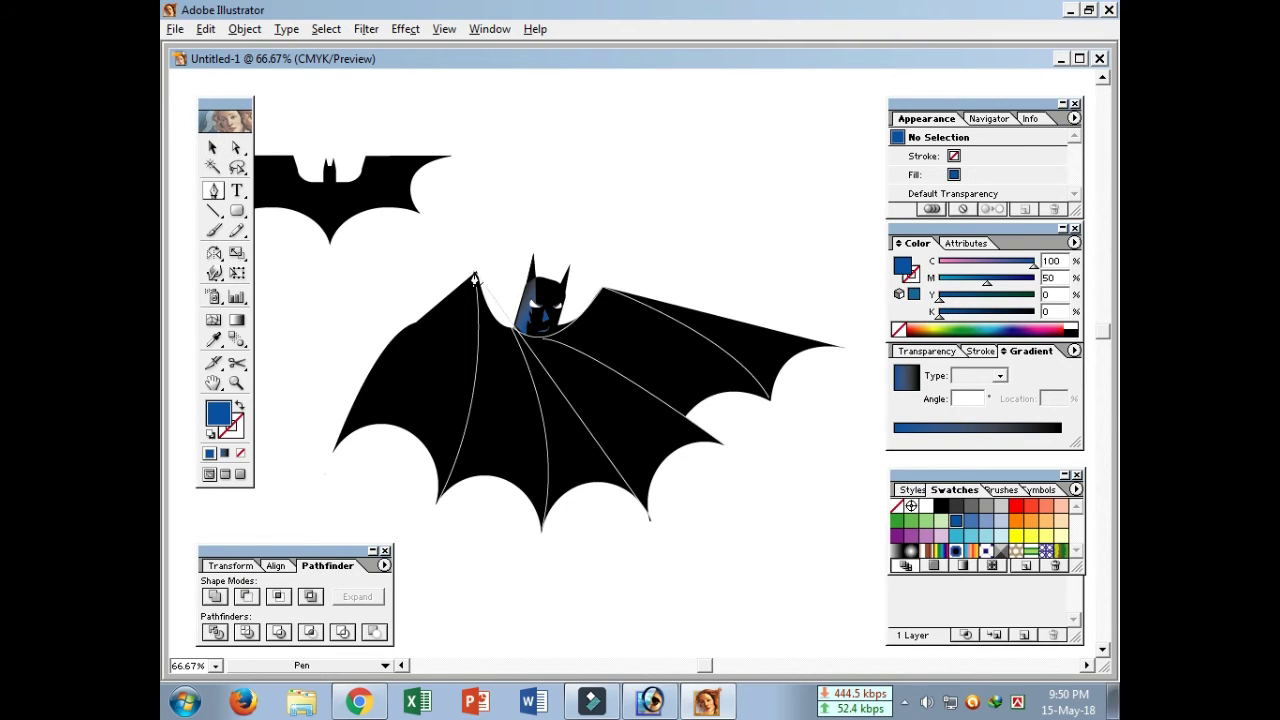
left_click(475, 278)
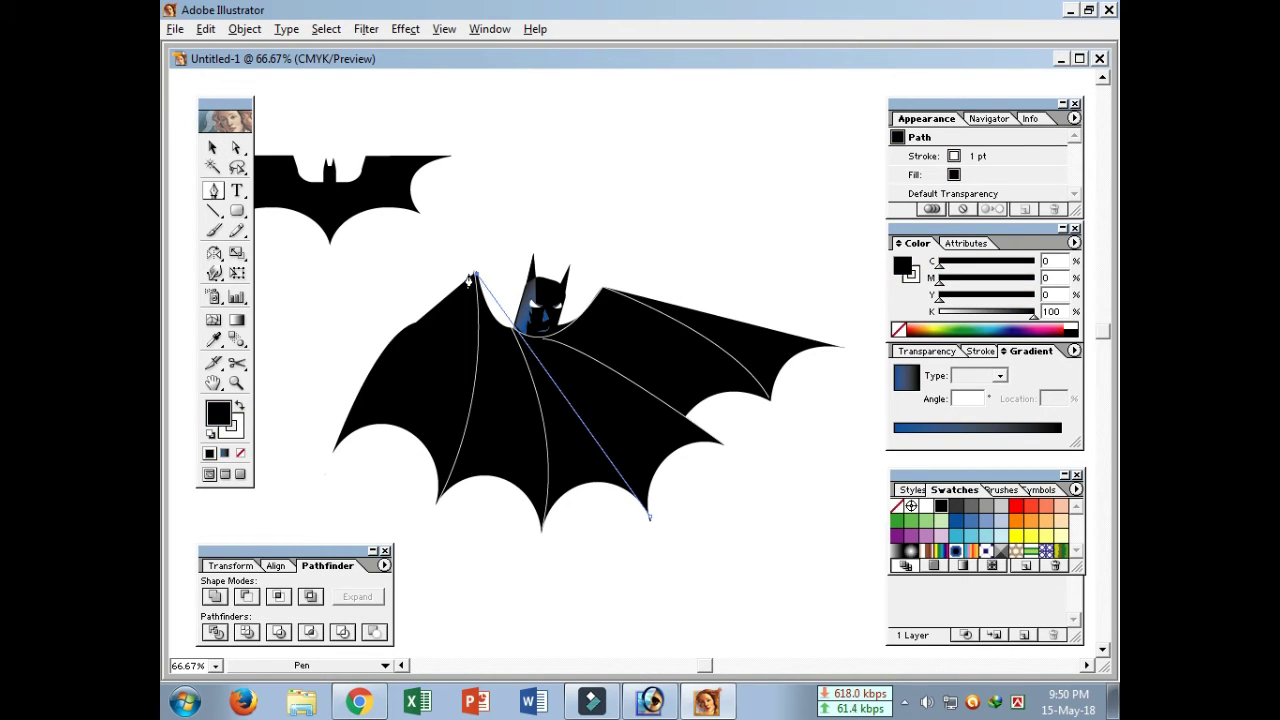
left_click(474, 279)
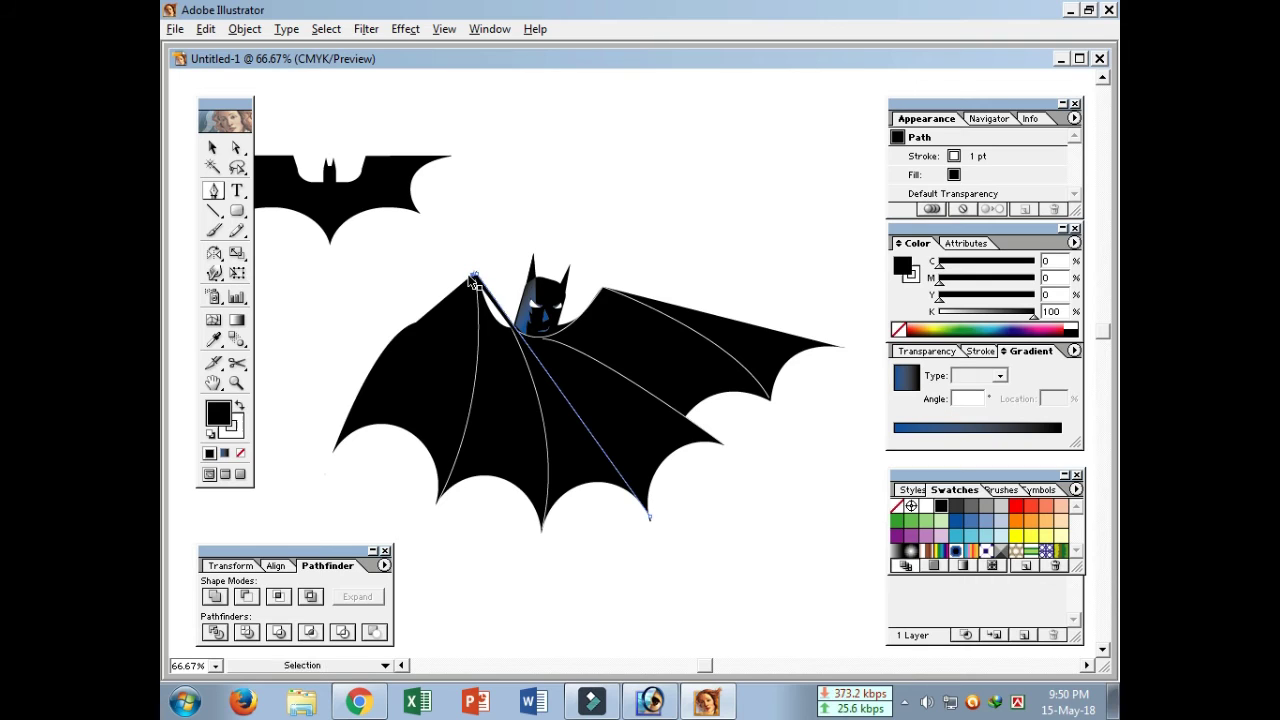
left_click(334, 456)
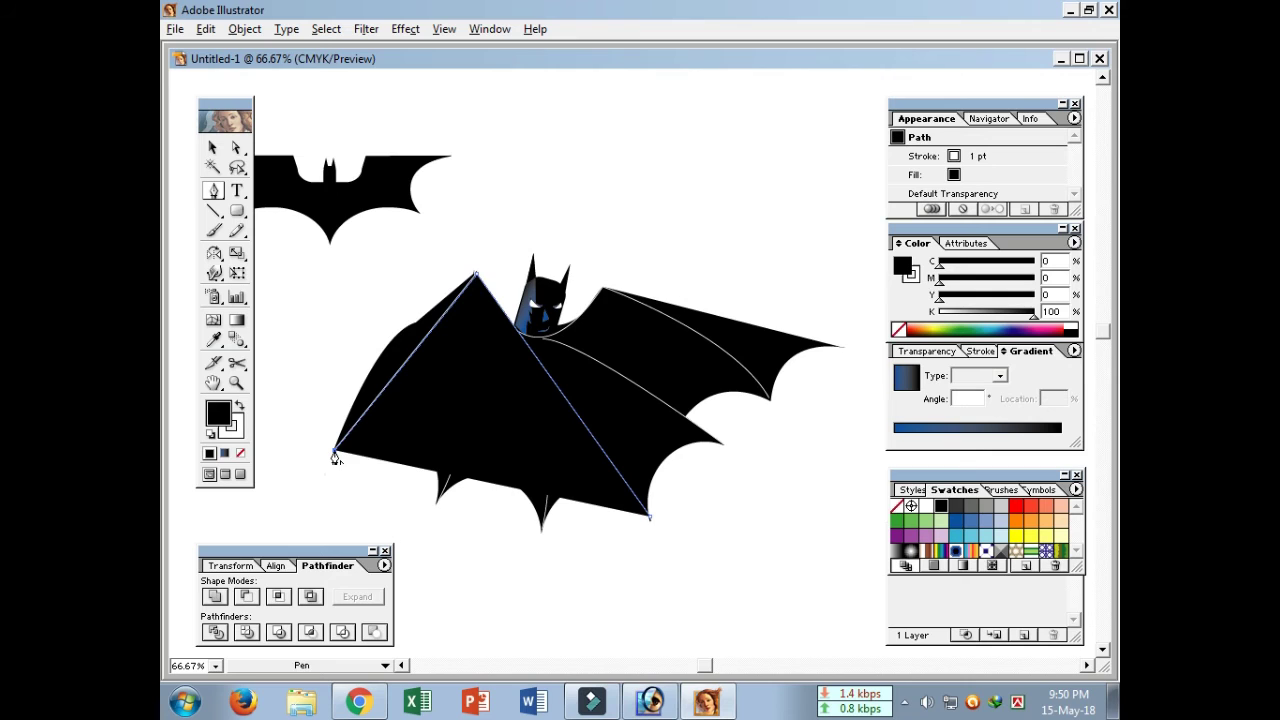
left_click(340, 460, "ctrl")
left_click(212, 147)
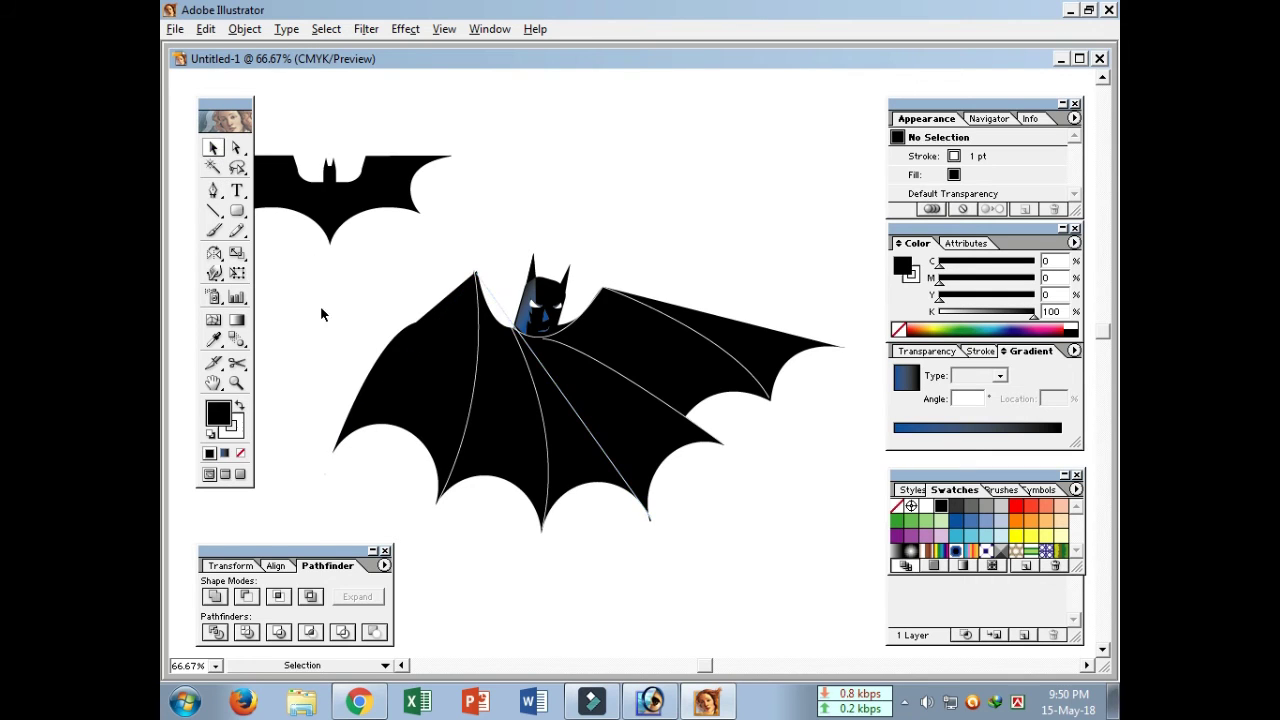
- Pull out handles so the left wing edge bows smoothly down to its tip
key("p")
left_click(333, 455, "ctrl")
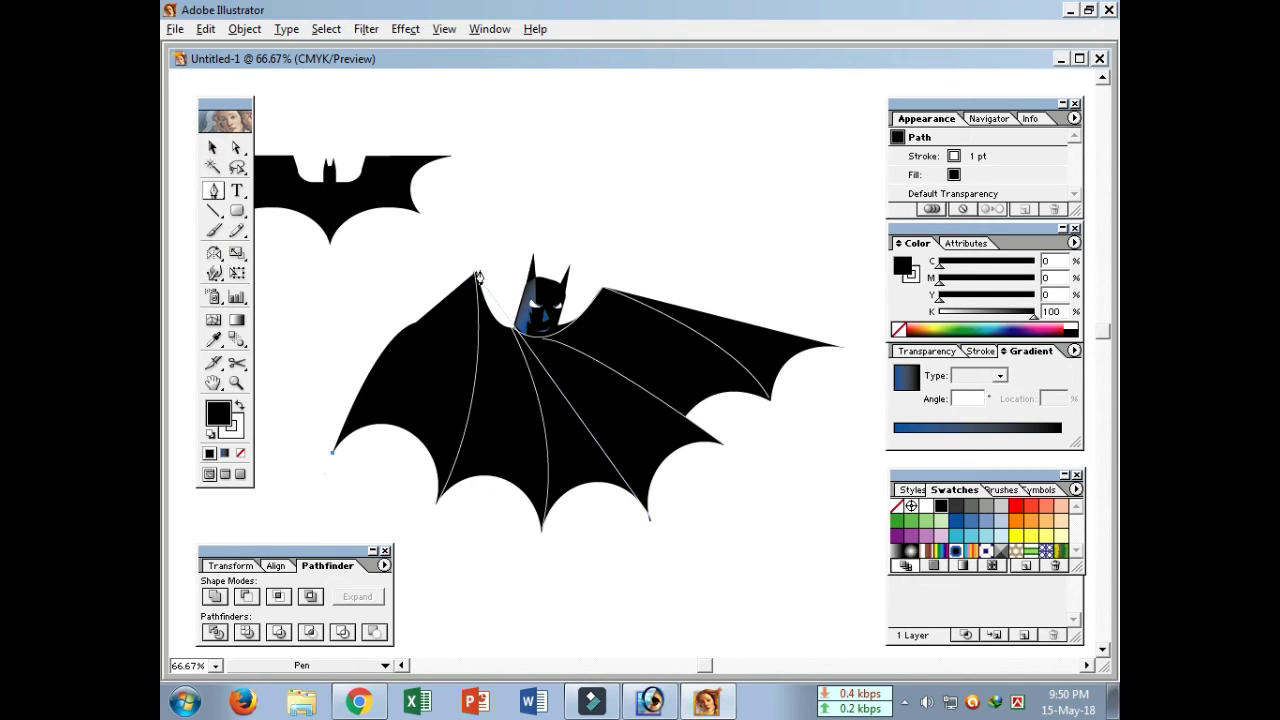
left_click_drag(475, 272, 588, 214)
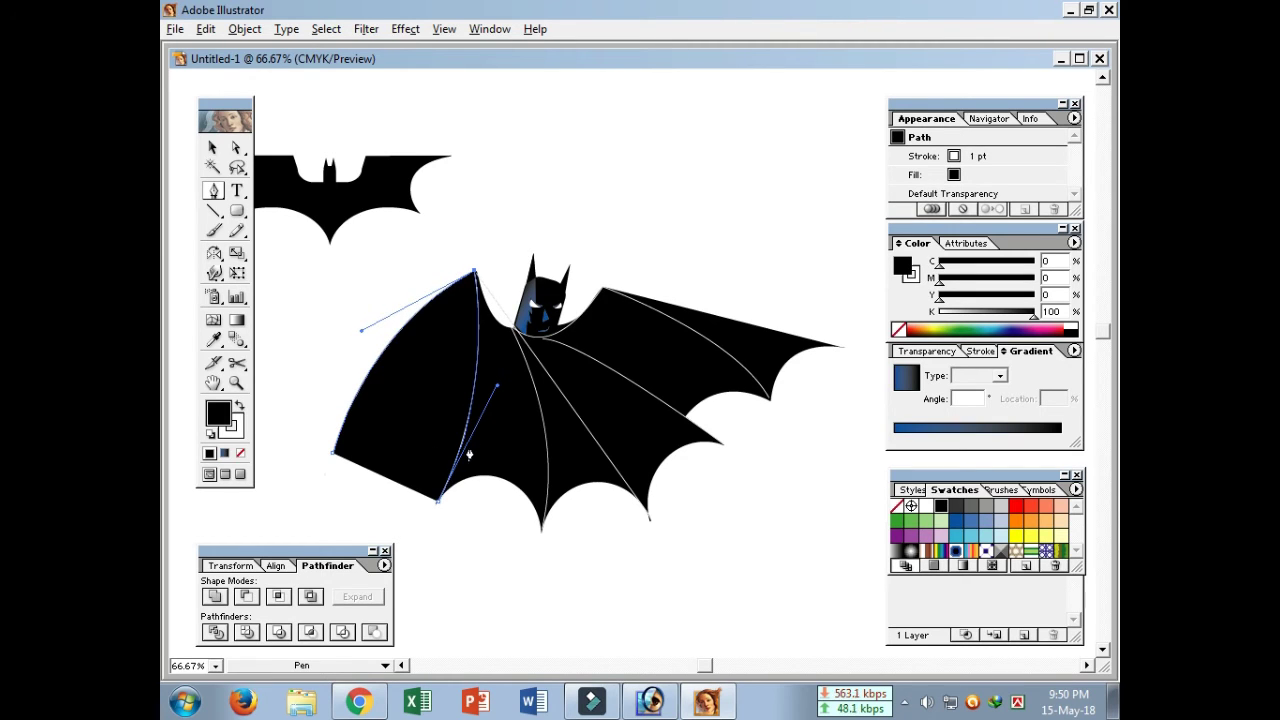
left_click(448, 490)
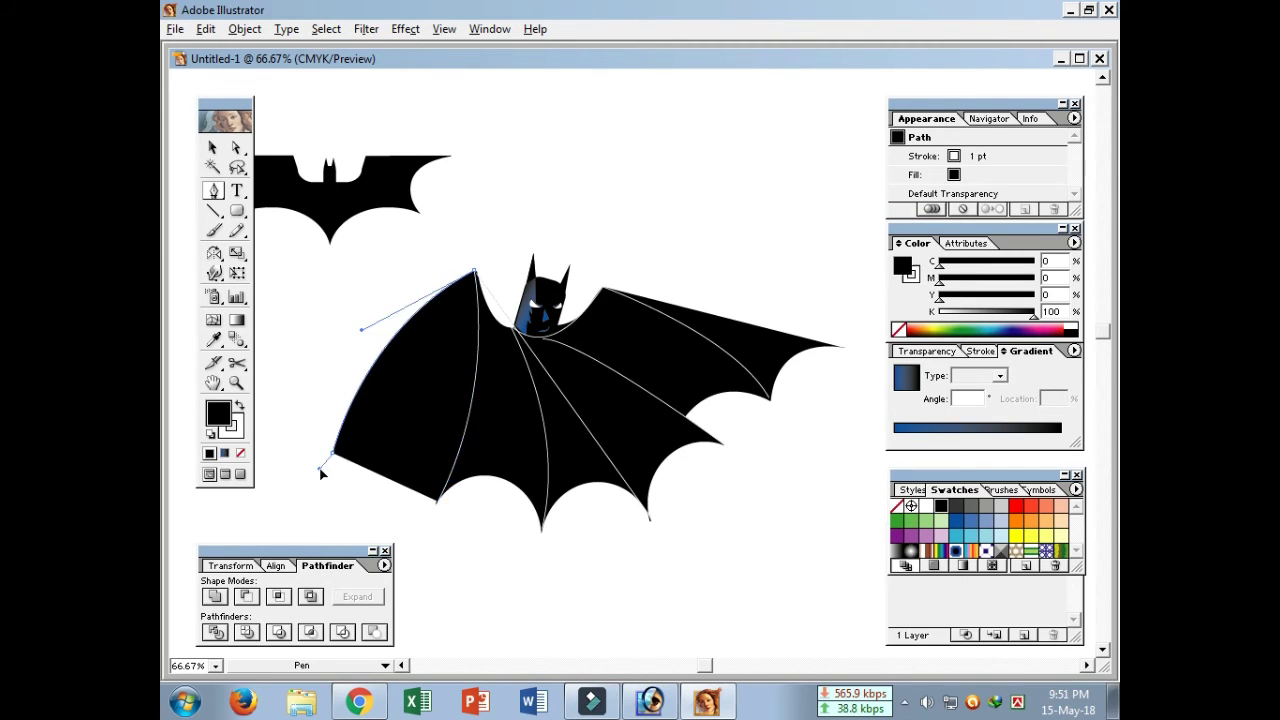
key("ctrl+z")
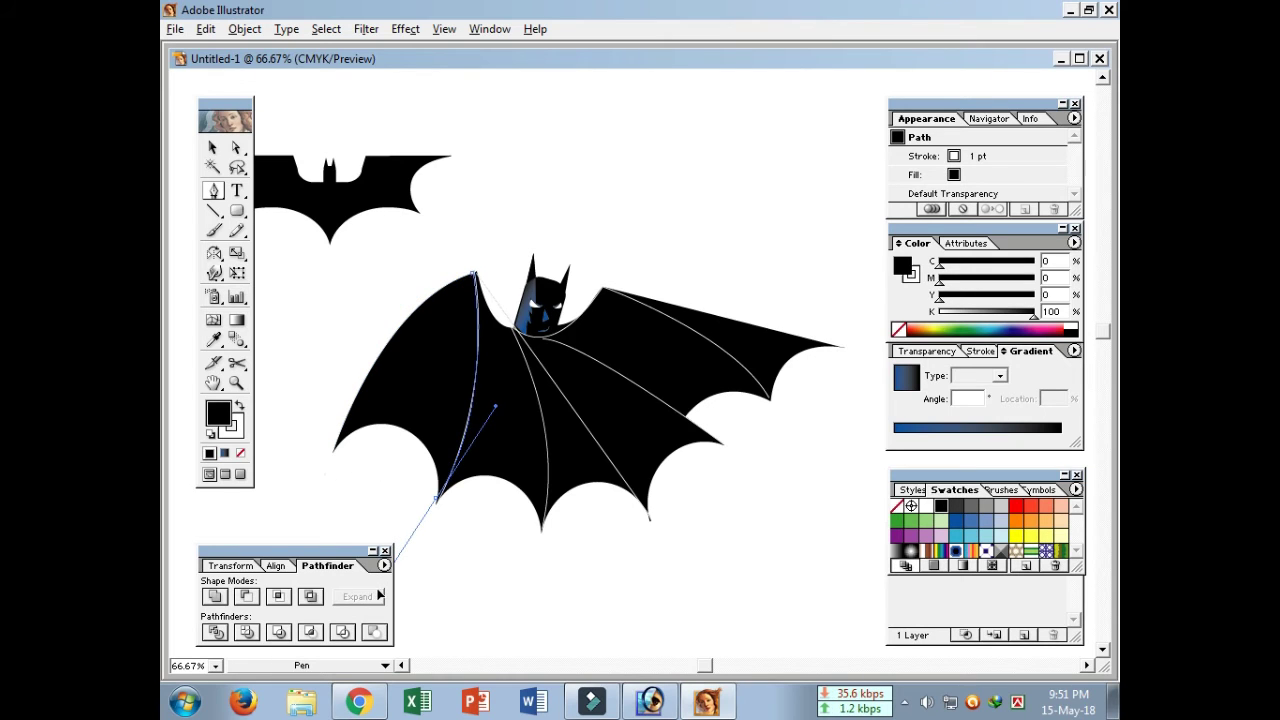
key("ctrl+shift+z")
left_click_drag(334, 452, 249, 511)
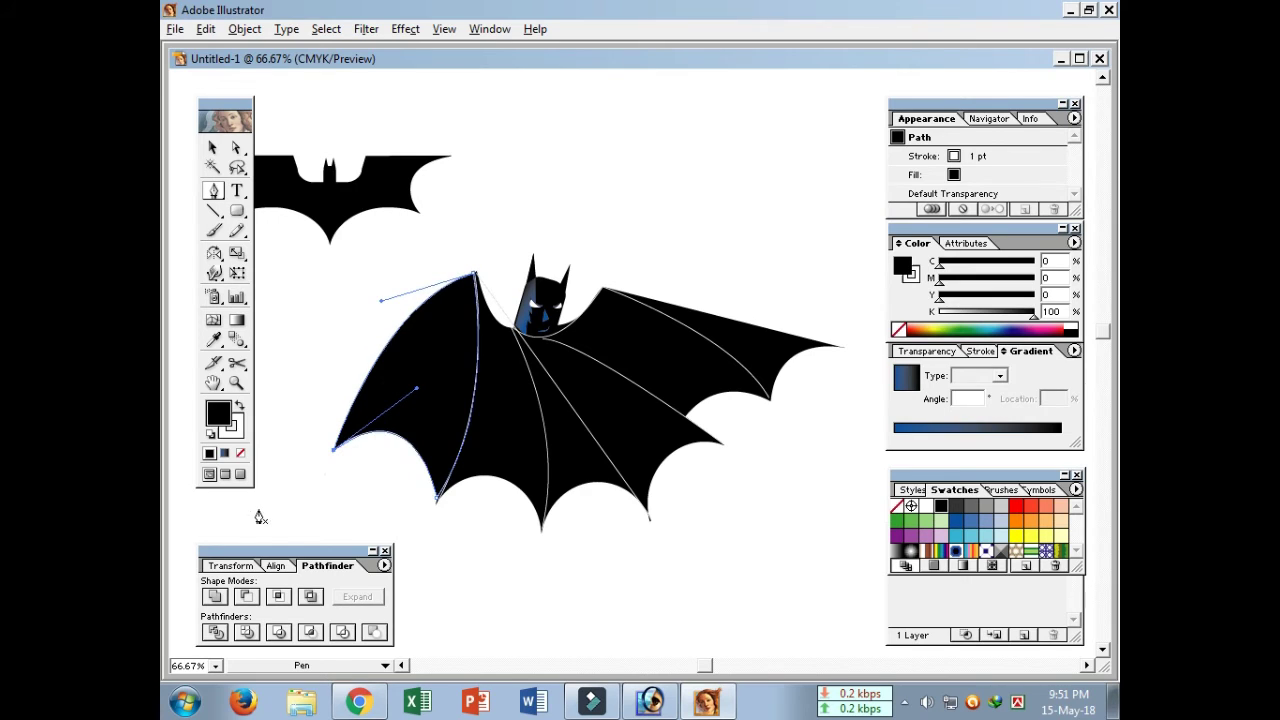
left_click(212, 148)
left_click(344, 269)
- Zoom in and move the middle wing stripe's top point onto the left wing tip
left_click(496, 299)
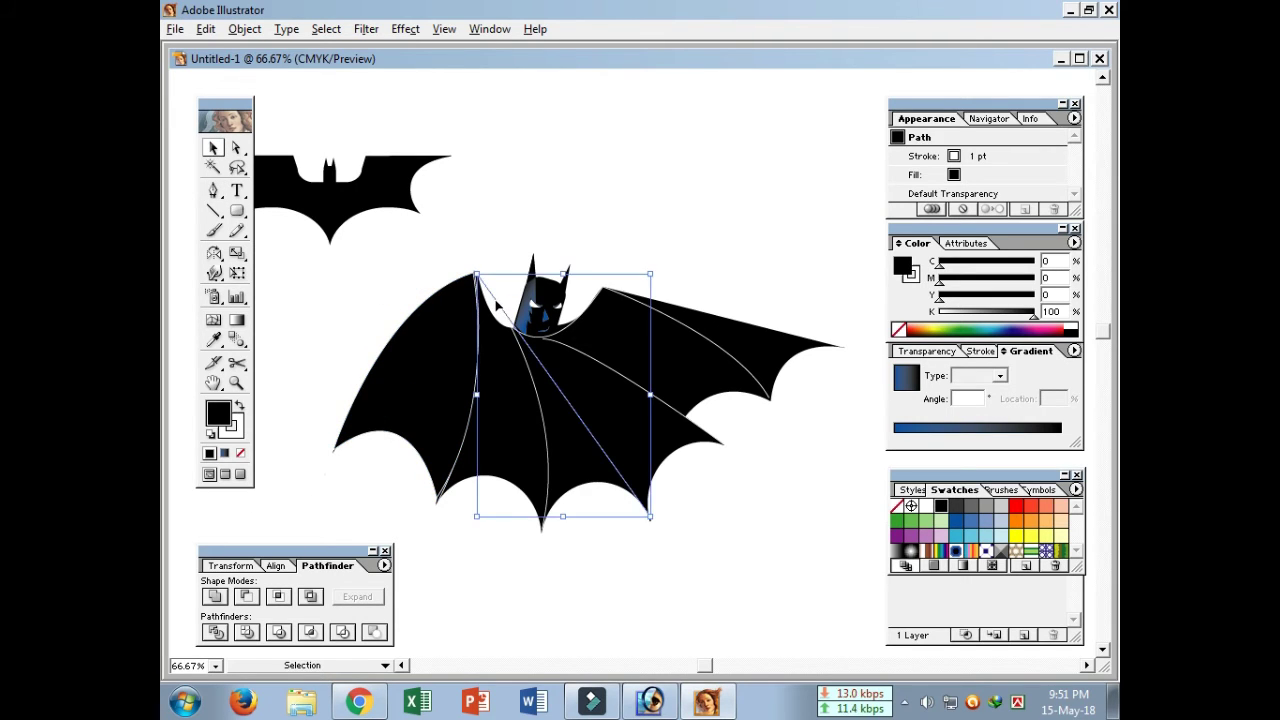
left_click(237, 148)
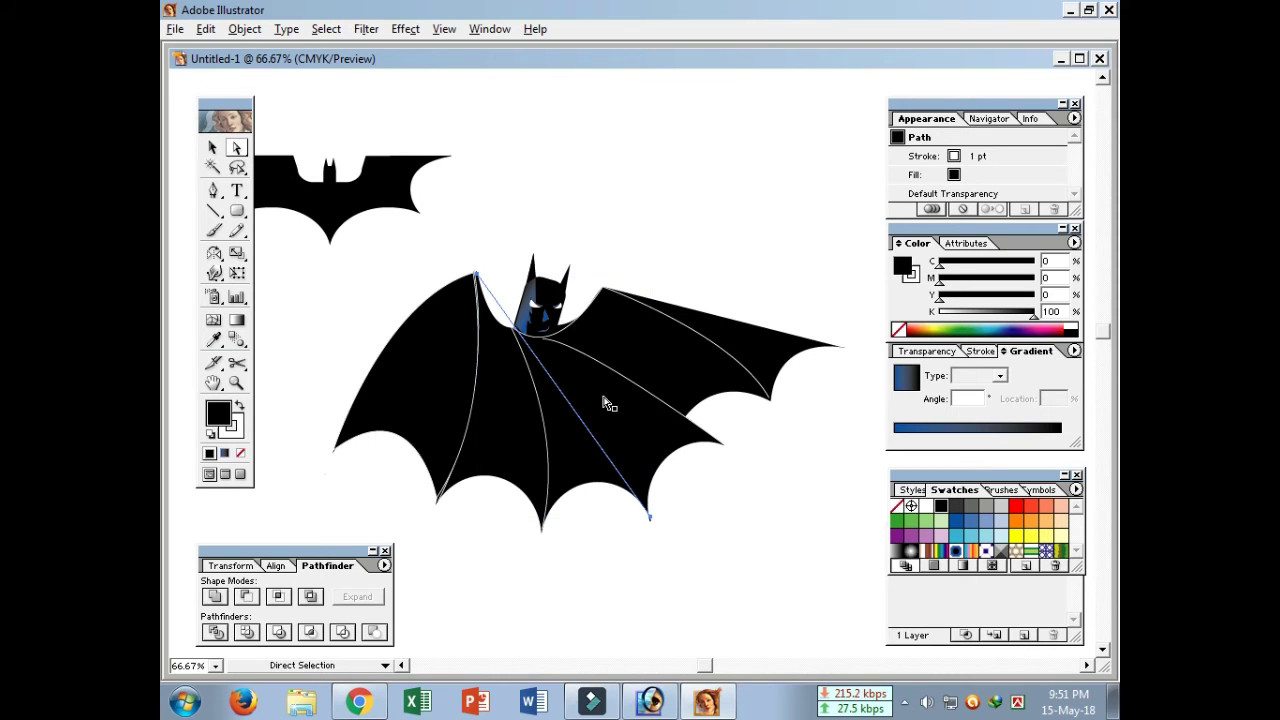
key("z")
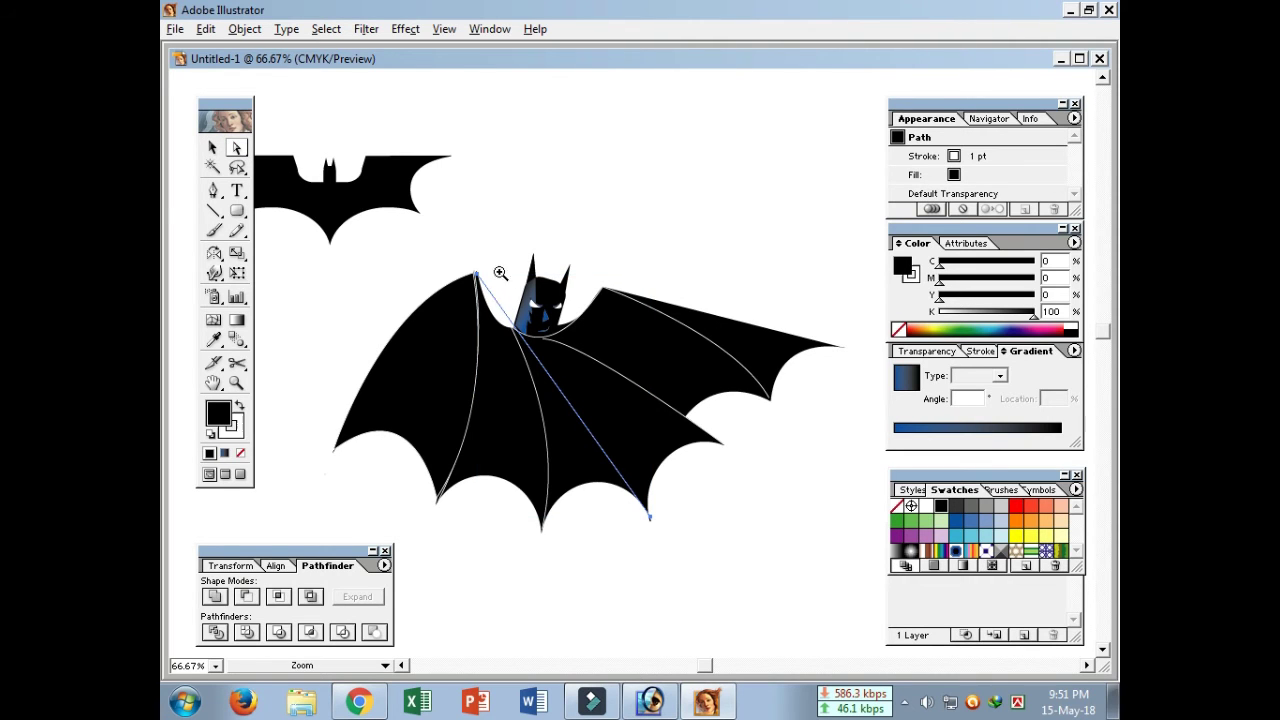
left_click(508, 278)
left_click(626, 383)
left_click(626, 383)
left_click(626, 383)
left_click(623, 300)
left_click(623, 300)
key("a")
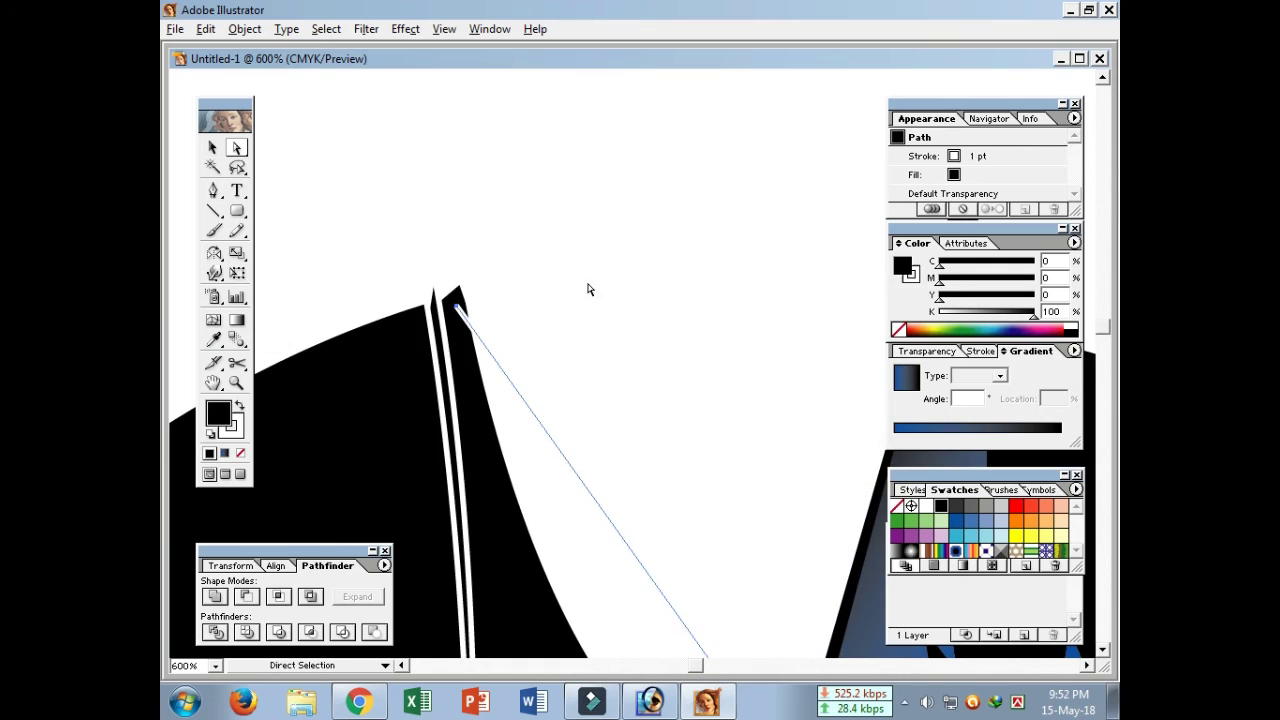
left_click_drag(450, 314, 437, 284)
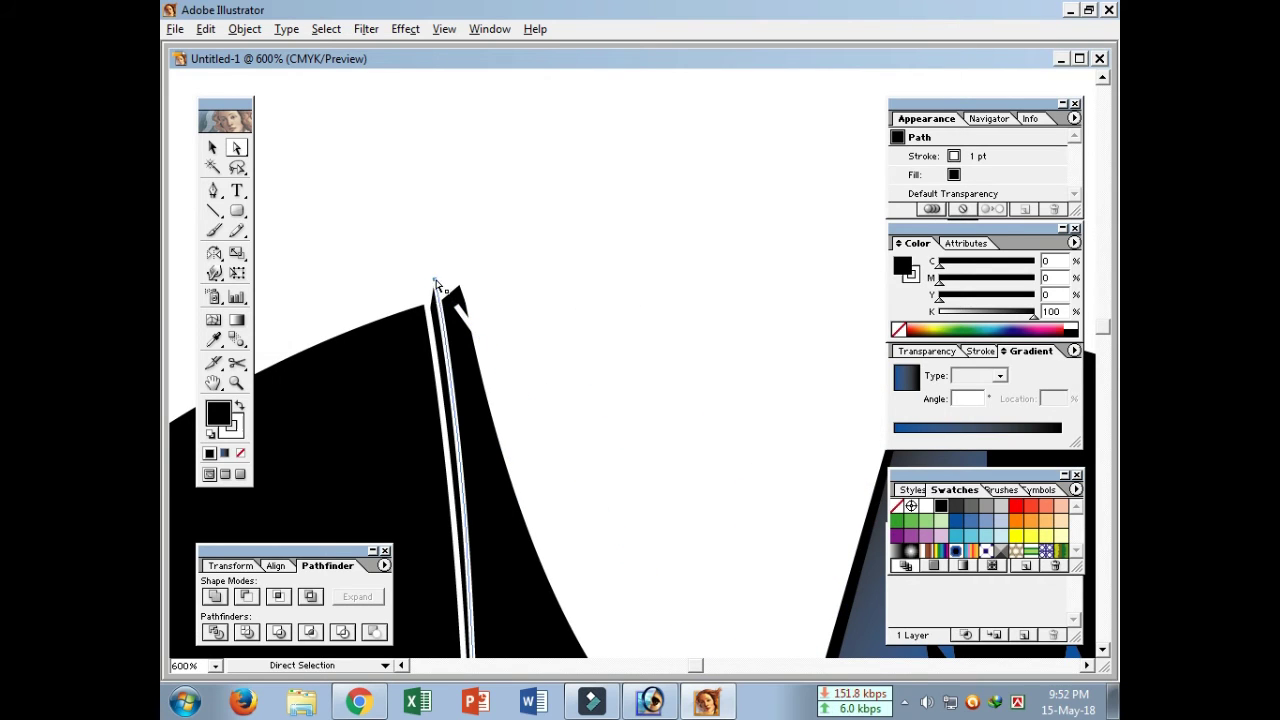
- Pull the wing's top corner and wing-tip points into line with the stripe
left_click(436, 283)
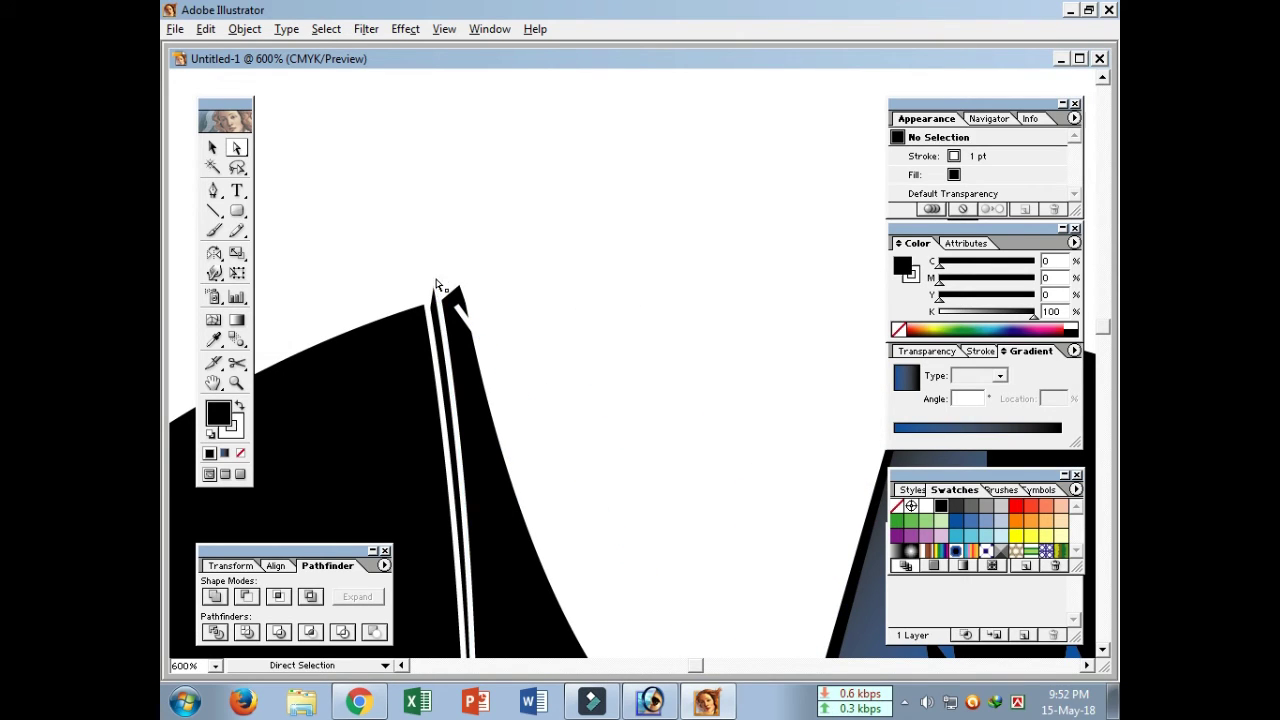
left_click(436, 283)
mouse_move(436, 284)
left_mouse_down()
mouse_move(441, 308)
mouse_move(460, 290)
left_mouse_up()
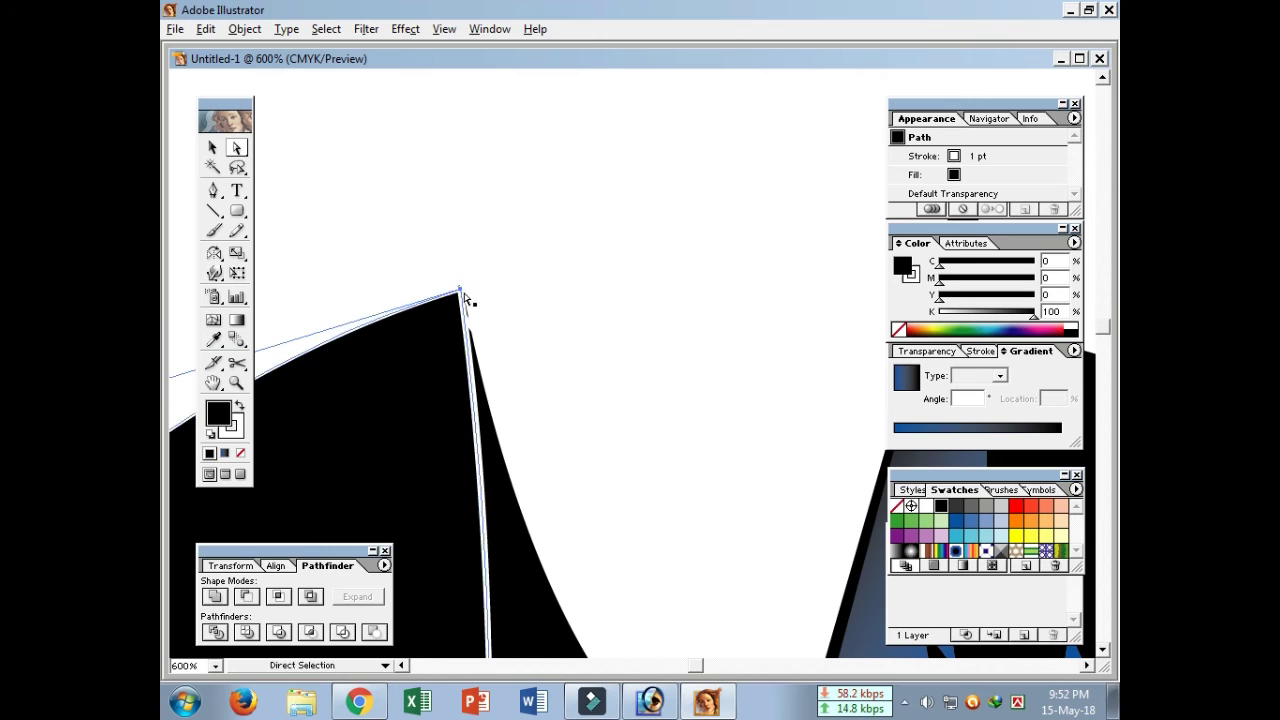
left_click_drag(592, 364, 537, 486)
mouse_move(465, 293)
left_mouse_down()
mouse_move(459, 333)
mouse_move(457, 288)
left_mouse_up()
- Lower the diagonal stripe's top end below the cowl and adjust the curve beneath it
key("ctrl+minus")
key("ctrl+minus")
key("ctrl+minus")
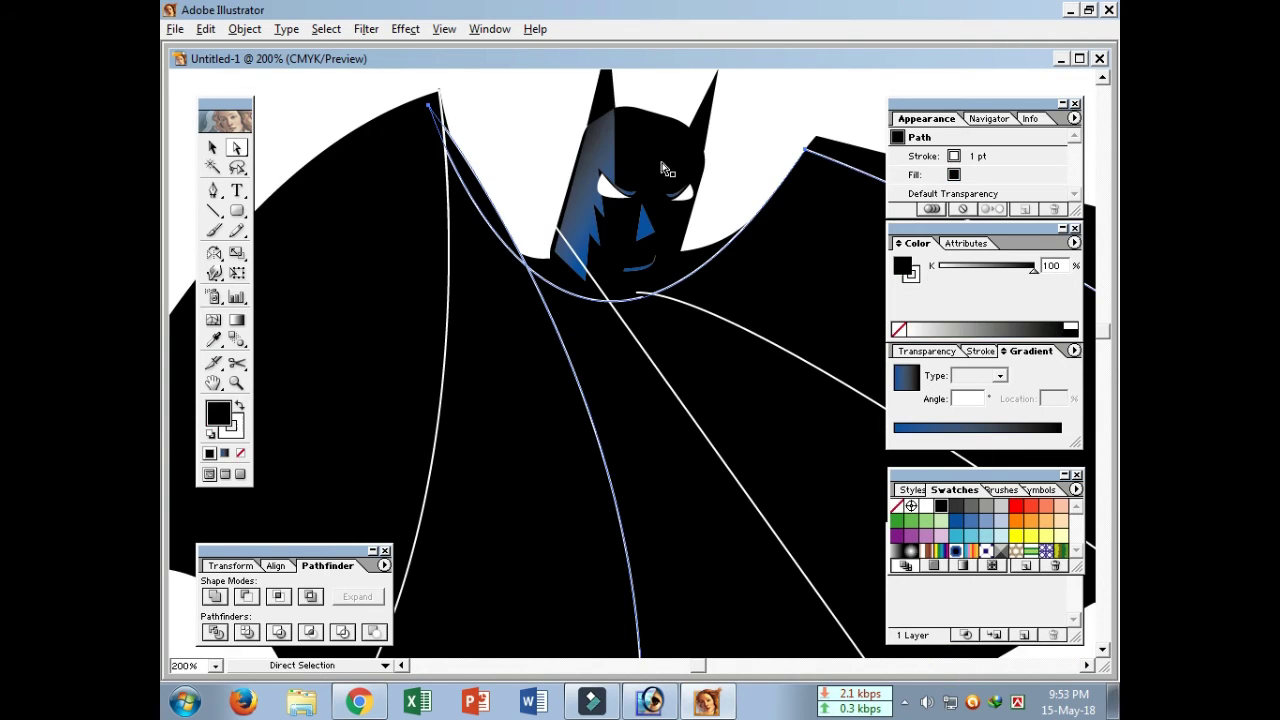
left_click(607, 300)
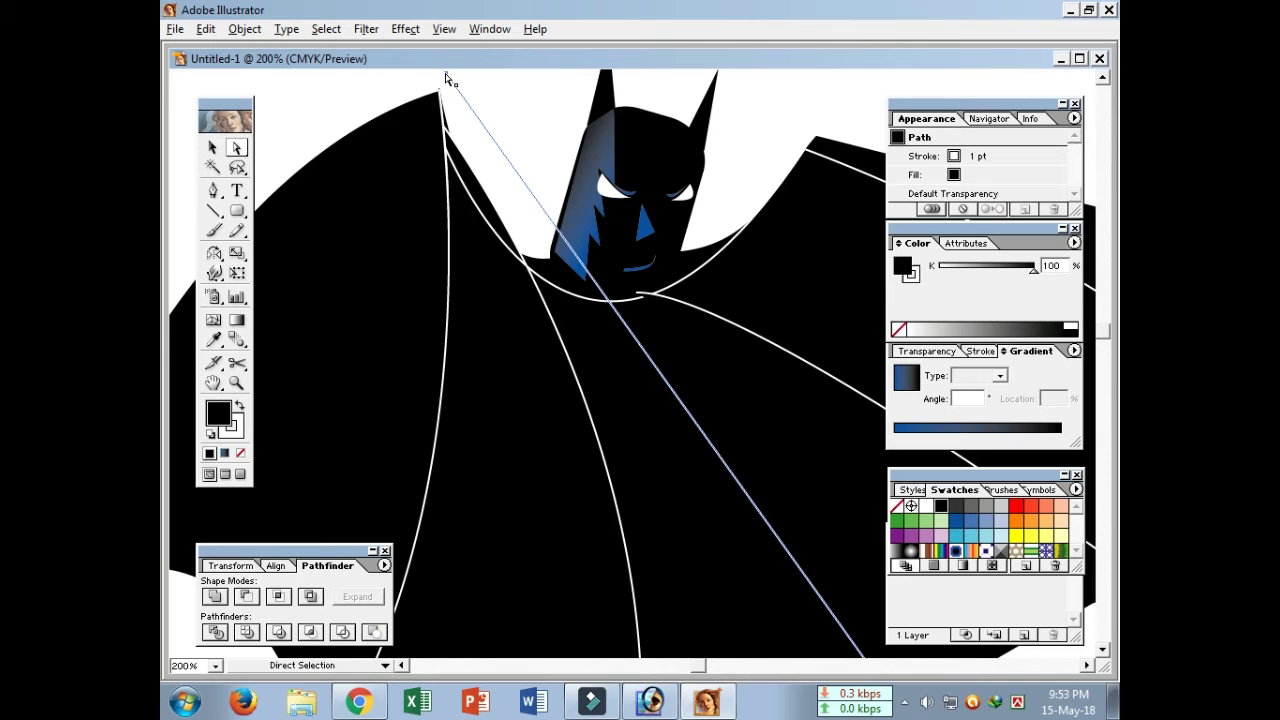
left_click_drag(447, 77, 446, 157)
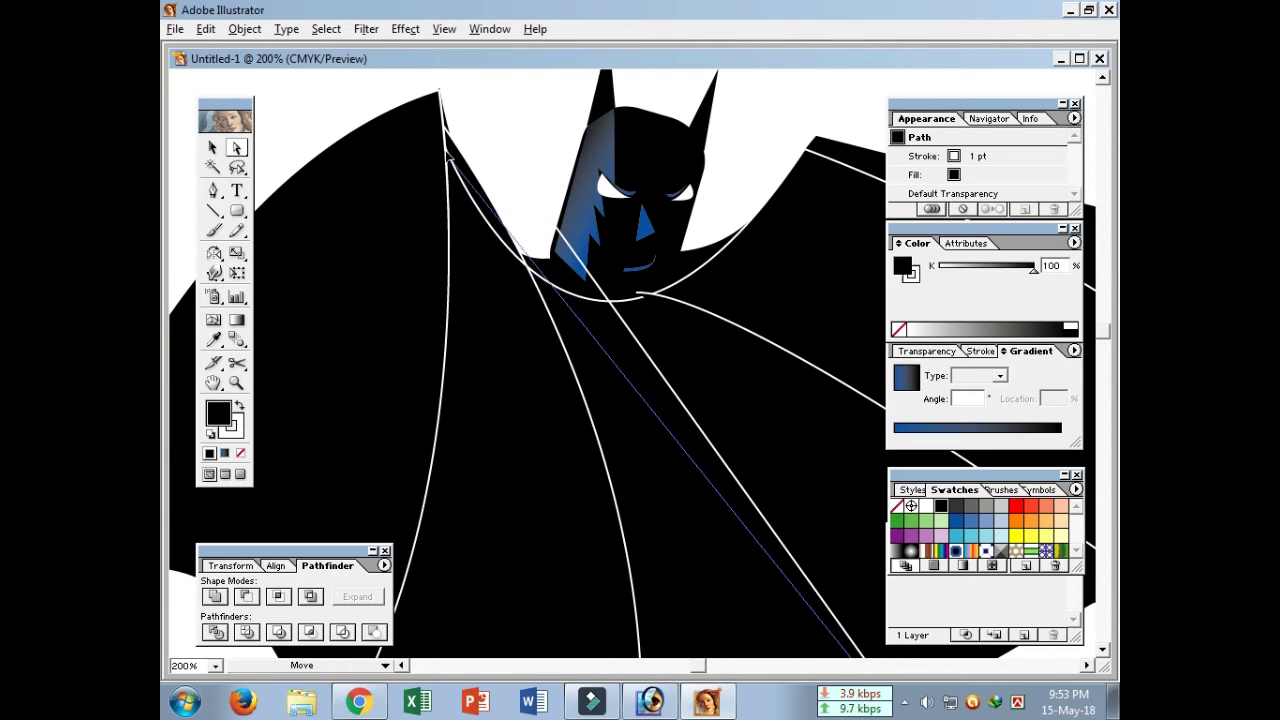
left_click(641, 297)
left_click_drag(641, 297, 644, 300)
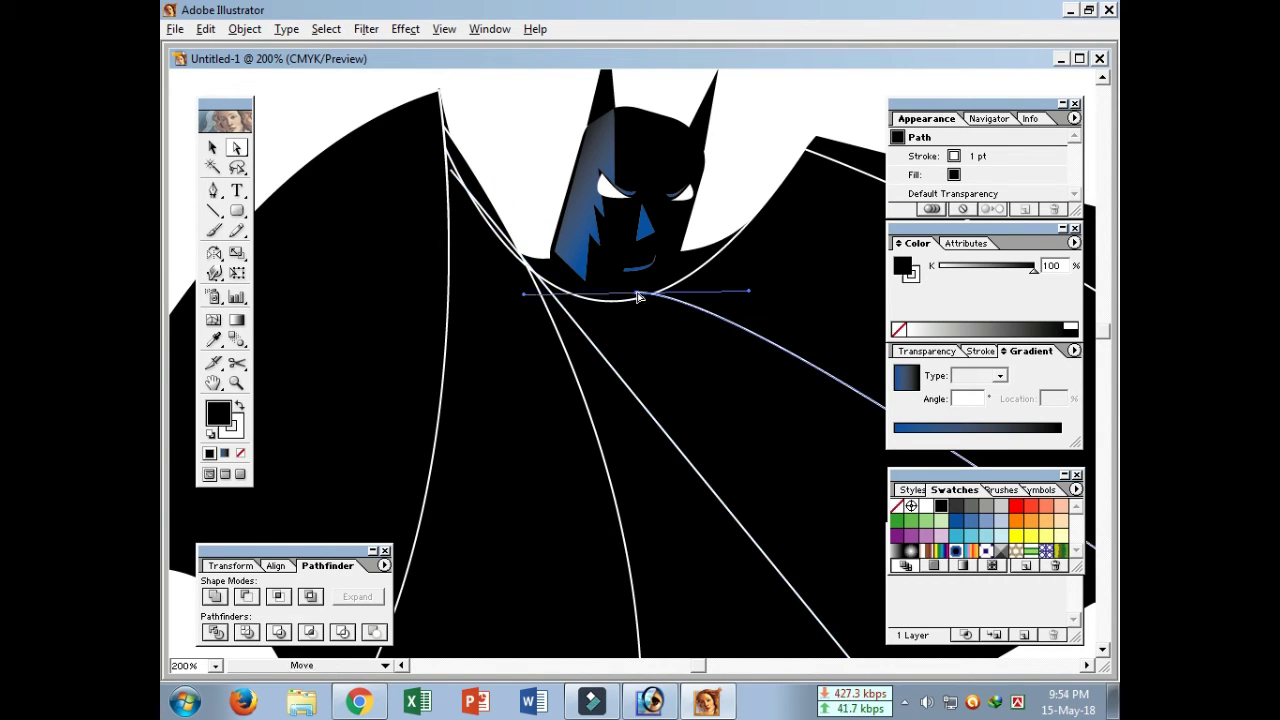
left_click(667, 365, "ctrl+alt")
left_click(675, 362, "ctrl+alt")
- Select the right wing stripe path and set its fill to None
left_click(733, 503)
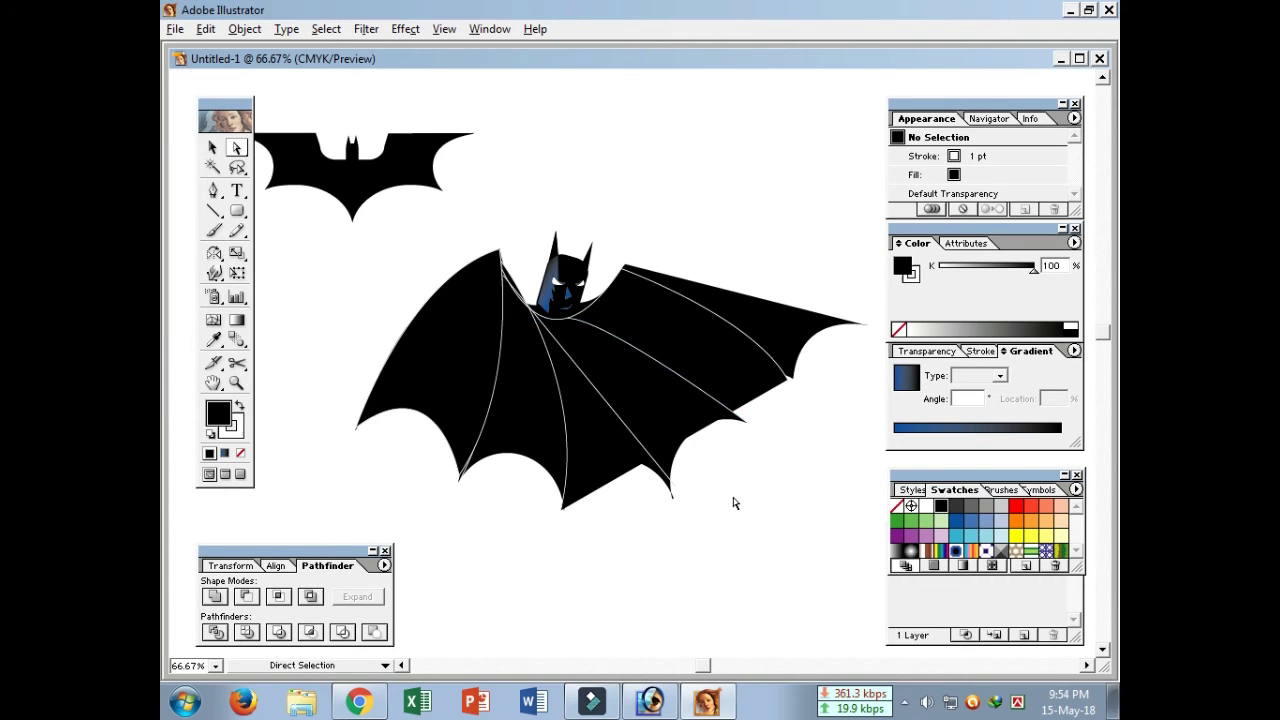
left_click(645, 455)
left_click(745, 450)
left_click(792, 365)
left_click_drag(788, 403, 765, 379)
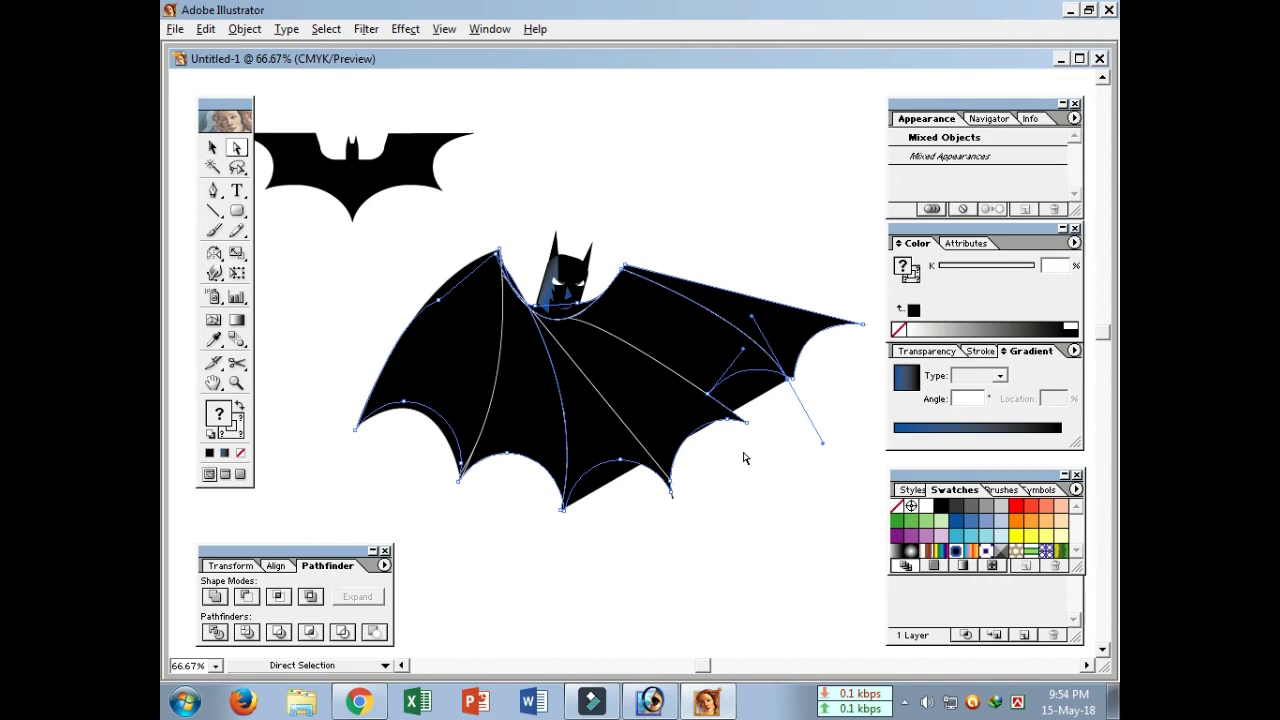
left_click(704, 466)
left_click(512, 285)
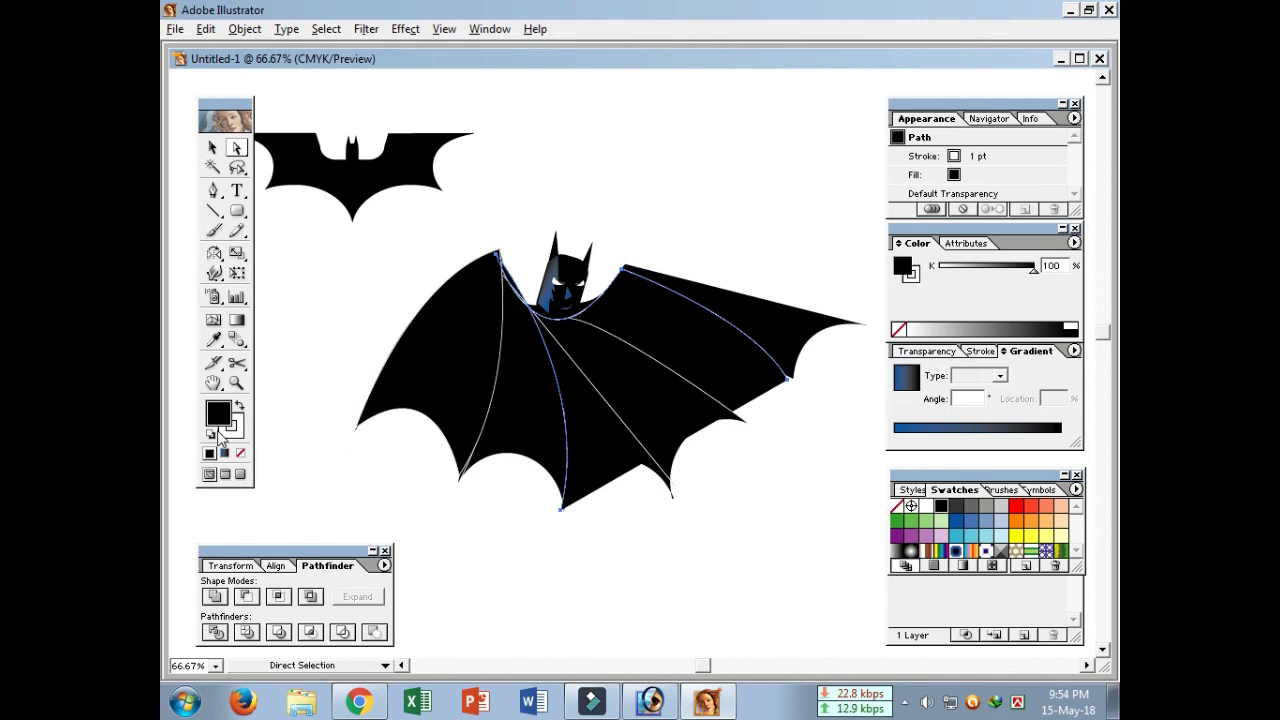
left_click(240, 454)
- Bend the right wing stripe's curve upward and nudge its shoulder point up-right
left_click(788, 510)
left_click(787, 378)
left_click(787, 378)
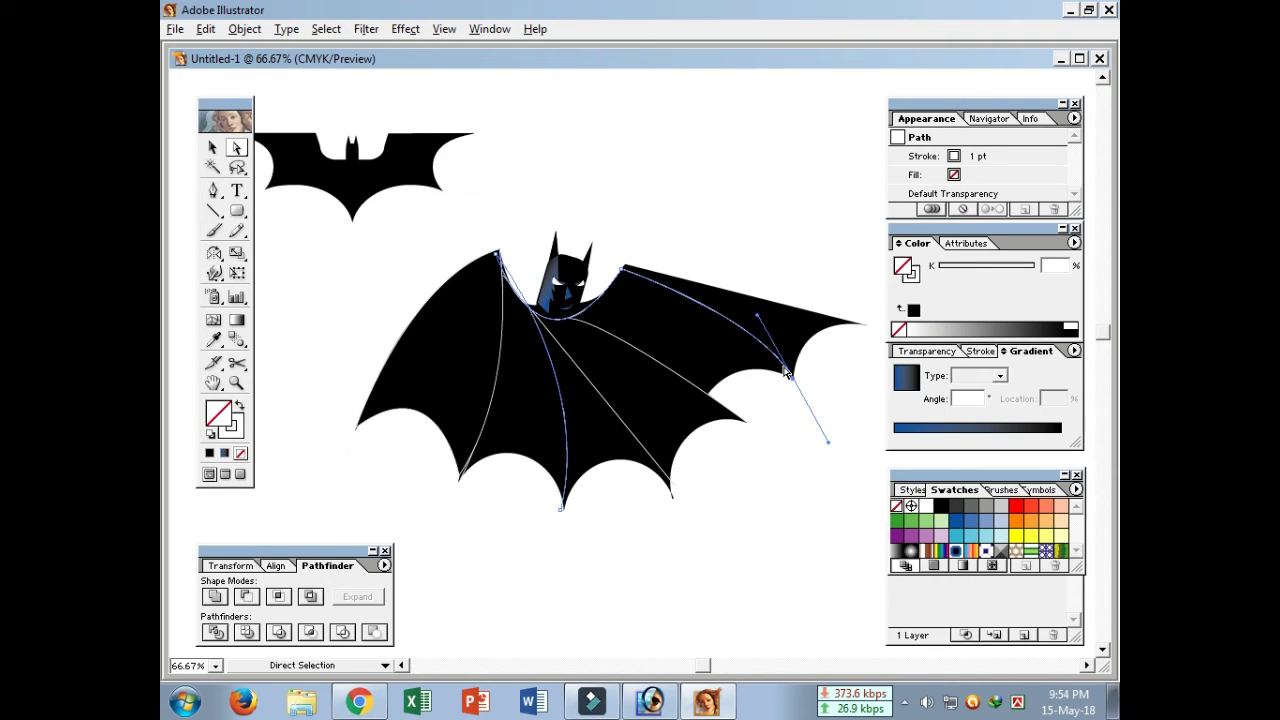
left_click_drag(757, 320, 758, 297)
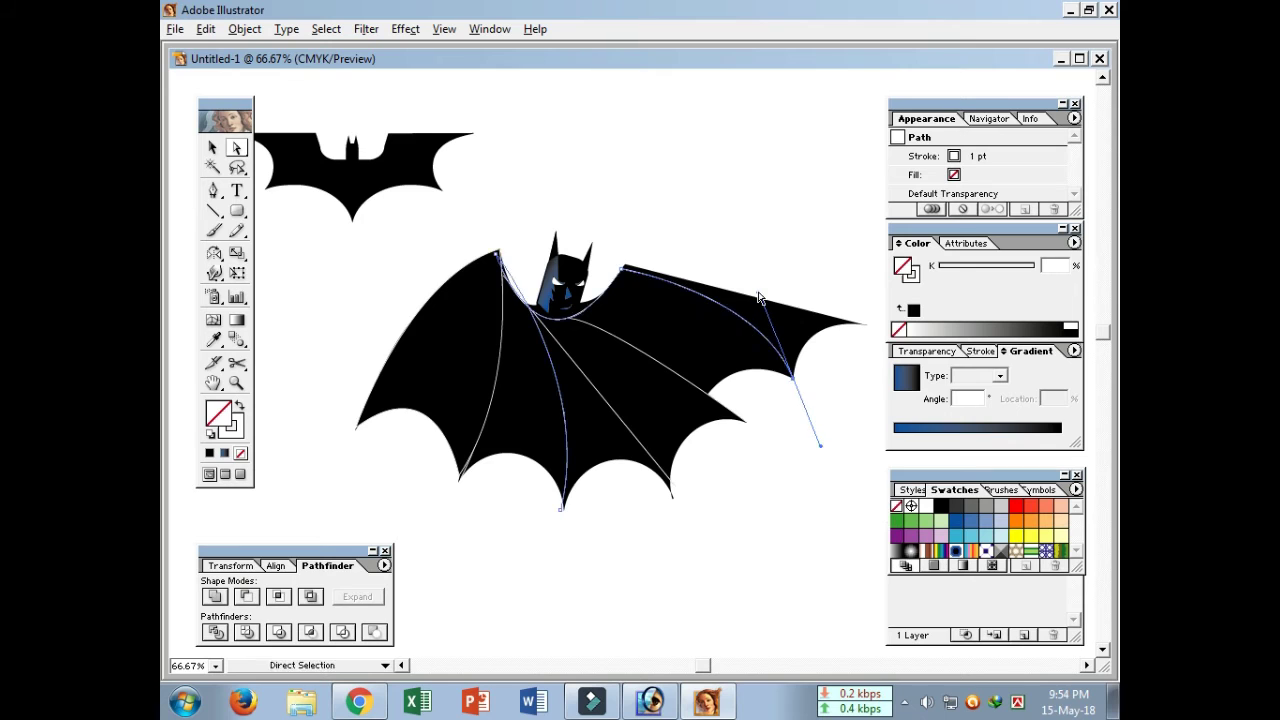
left_click(623, 270)
left_click_drag(623, 270, 627, 268)
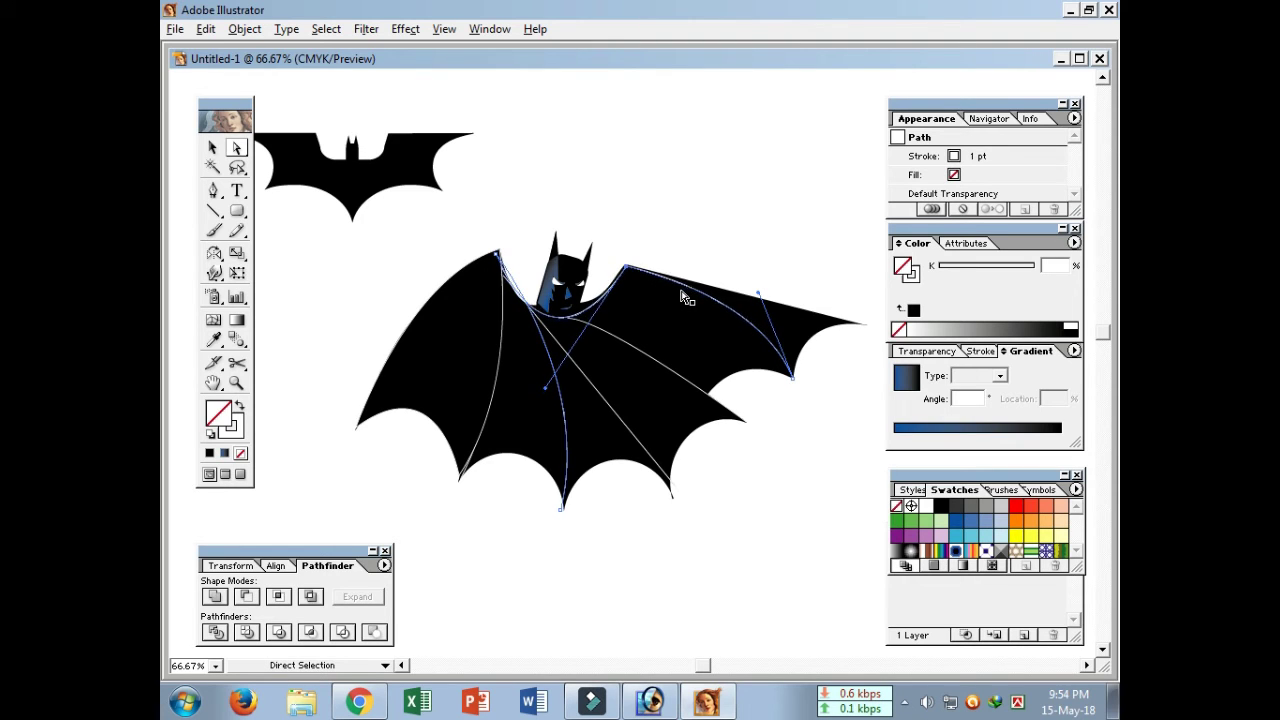
- Deselect everything and start a new line of type below the bat
key("v")
left_click(574, 177)
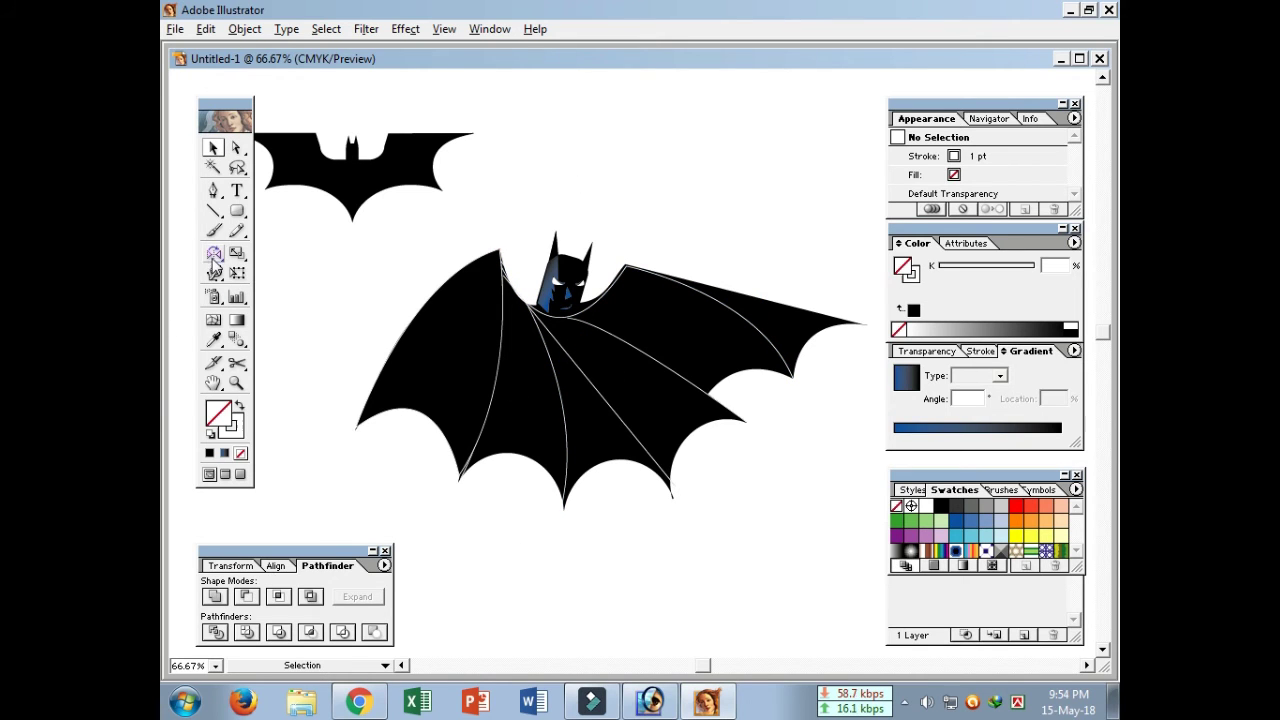
left_click(237, 190)
left_click(472, 547)
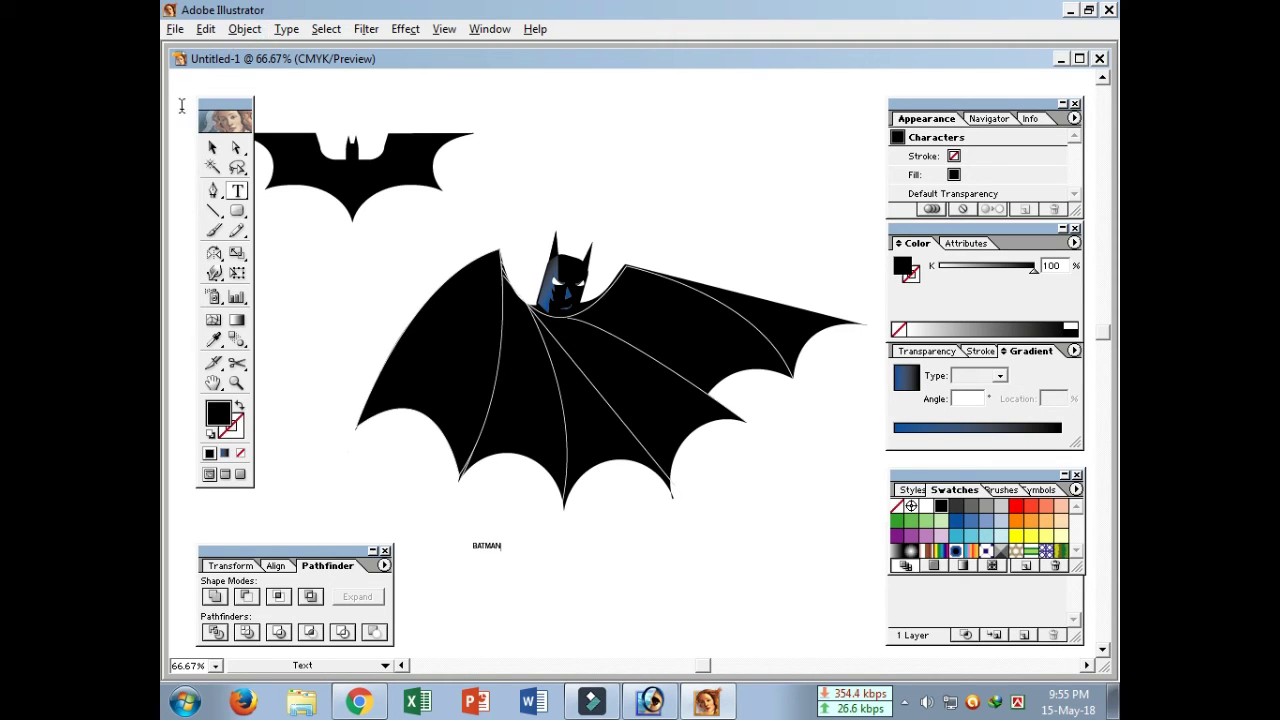
- Enlarge the BATMAN text and place it on the bat
left_click(212, 147)
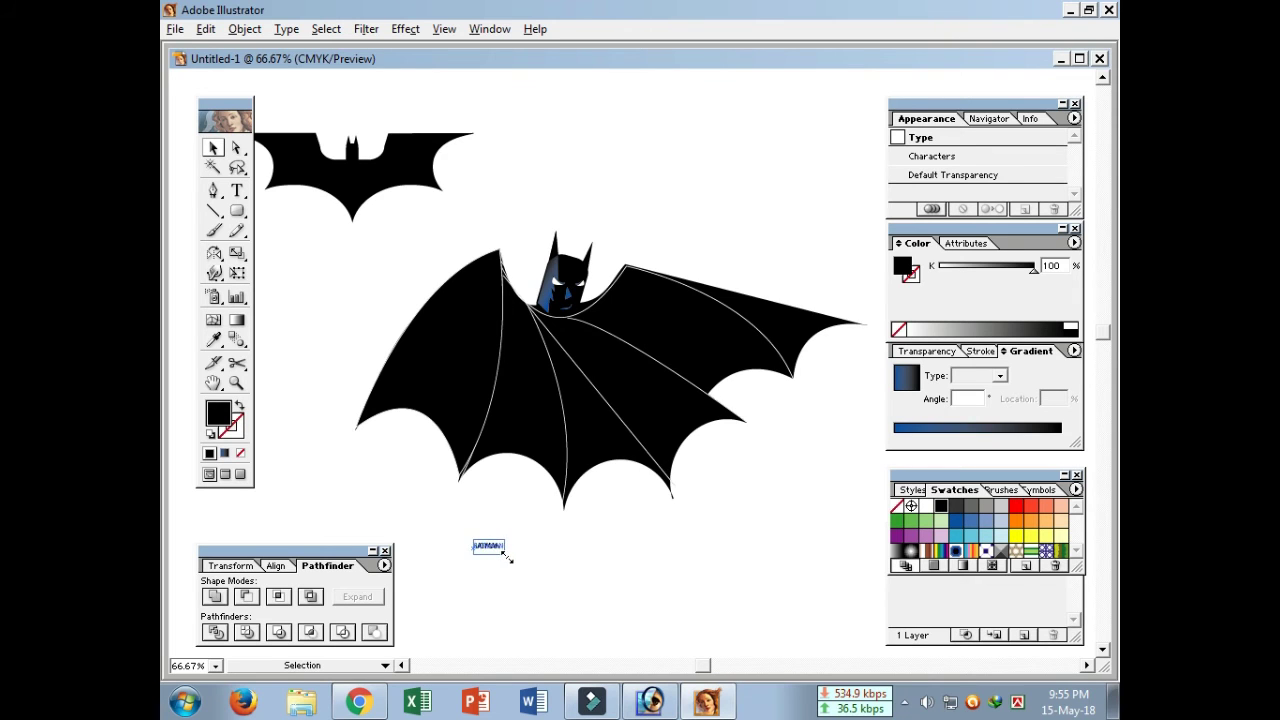
left_click_drag(507, 557, 659, 596)
left_click_drag(571, 552, 670, 400)
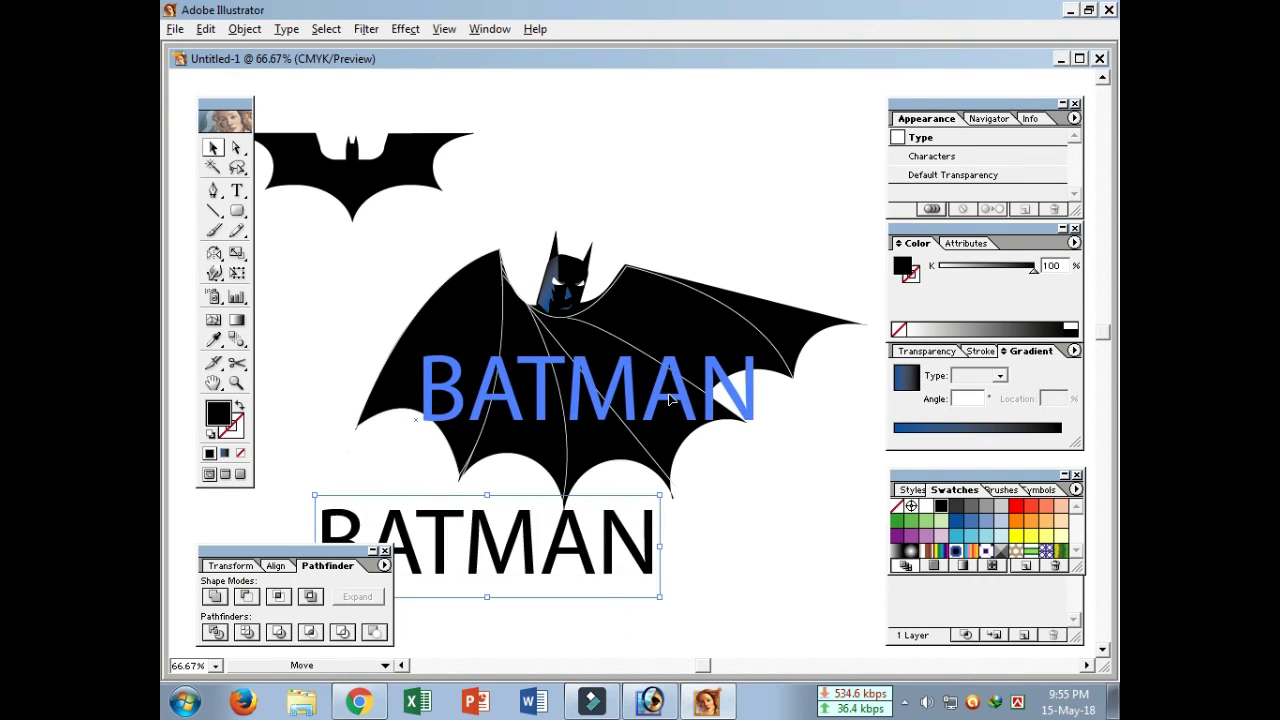
- Give BATMAN a thick 23 pt outline, turn it white, and thin it to 12 pt
left_click(210, 433)
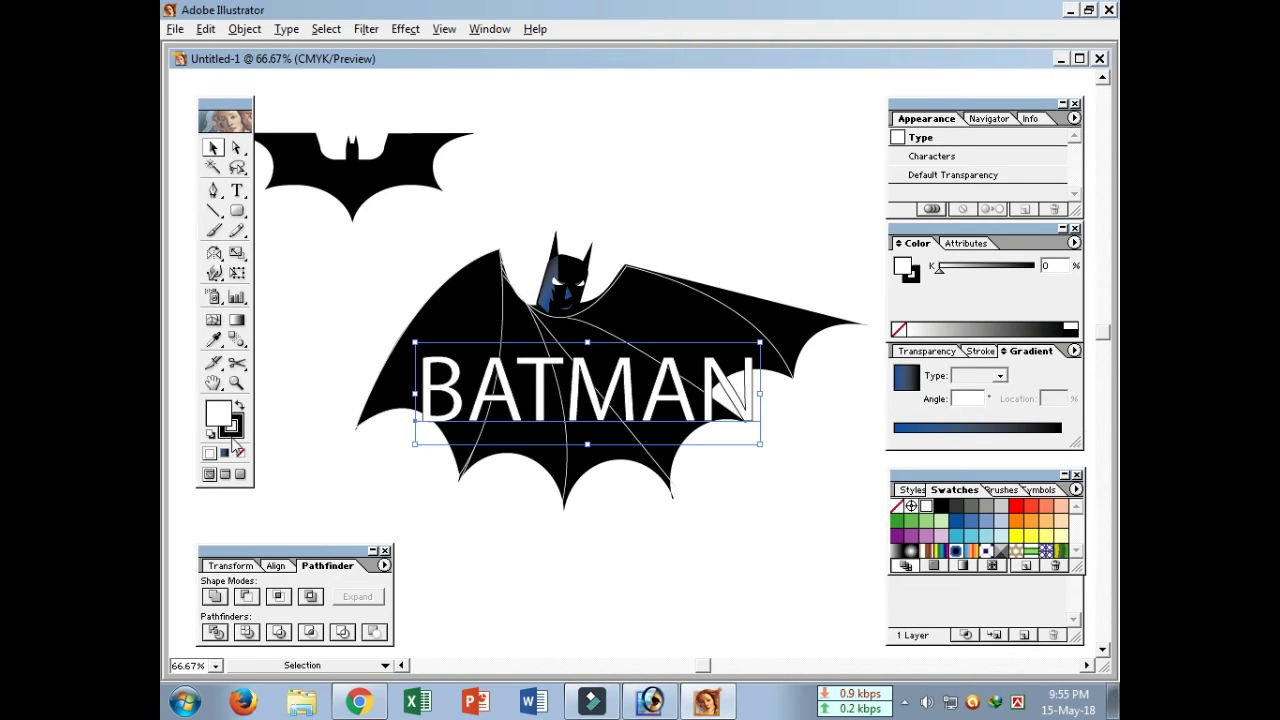
left_click(230, 432)
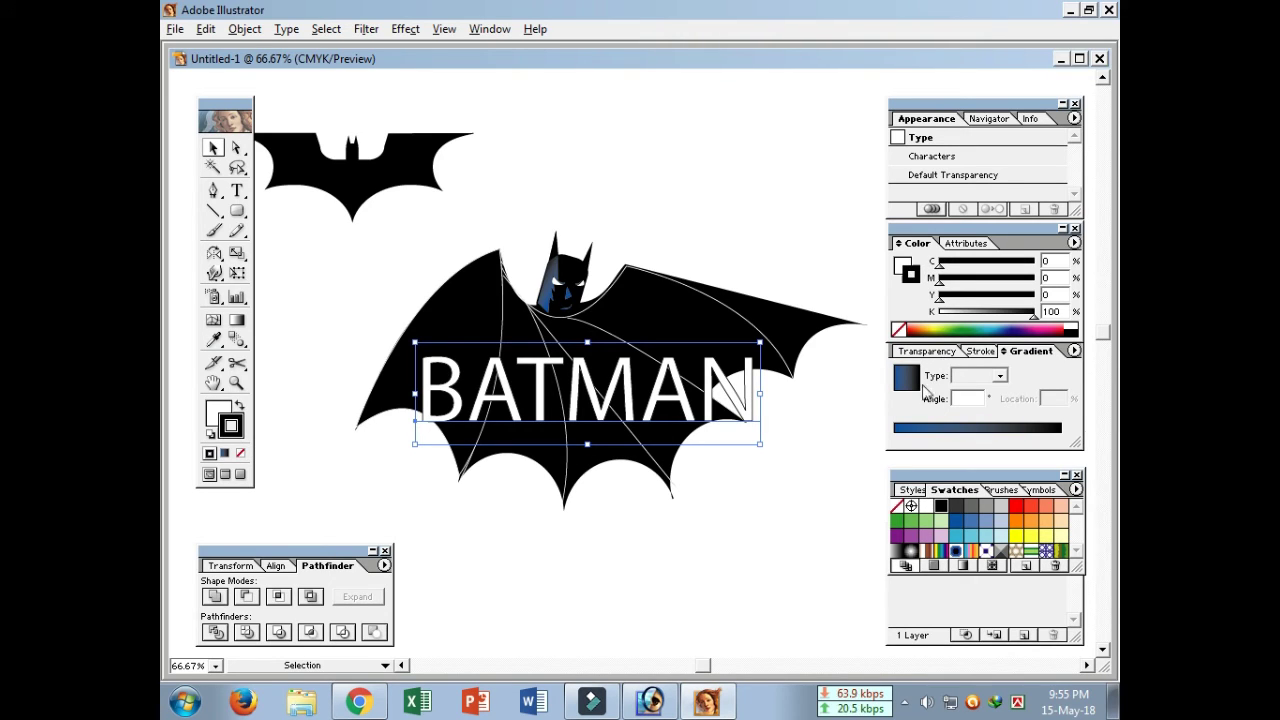
left_click(981, 351)
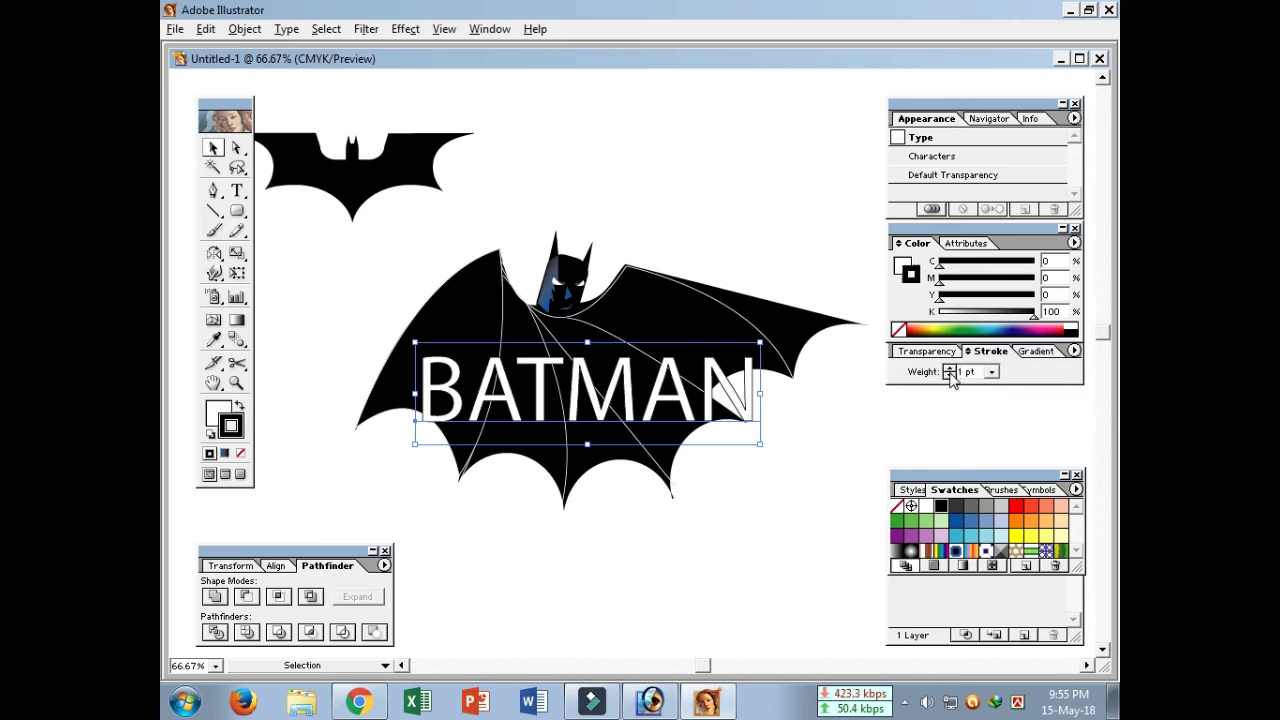
left_click(950, 372)
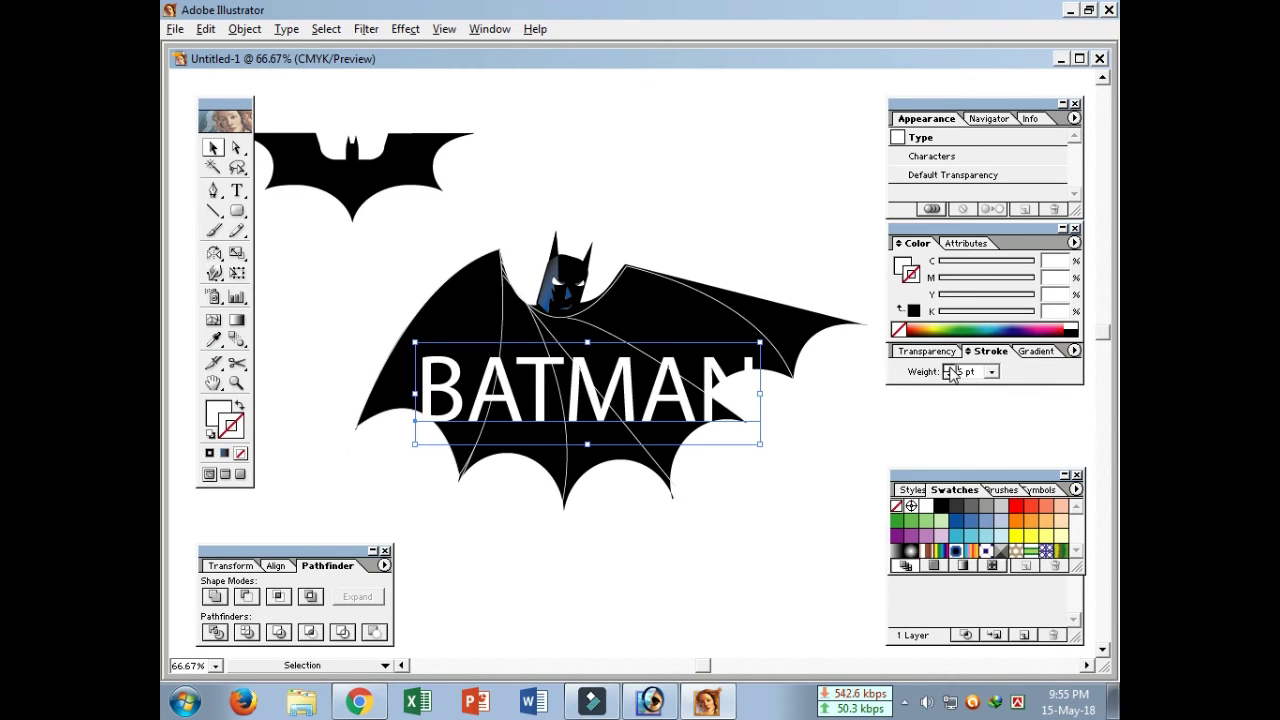
left_click(948, 368)
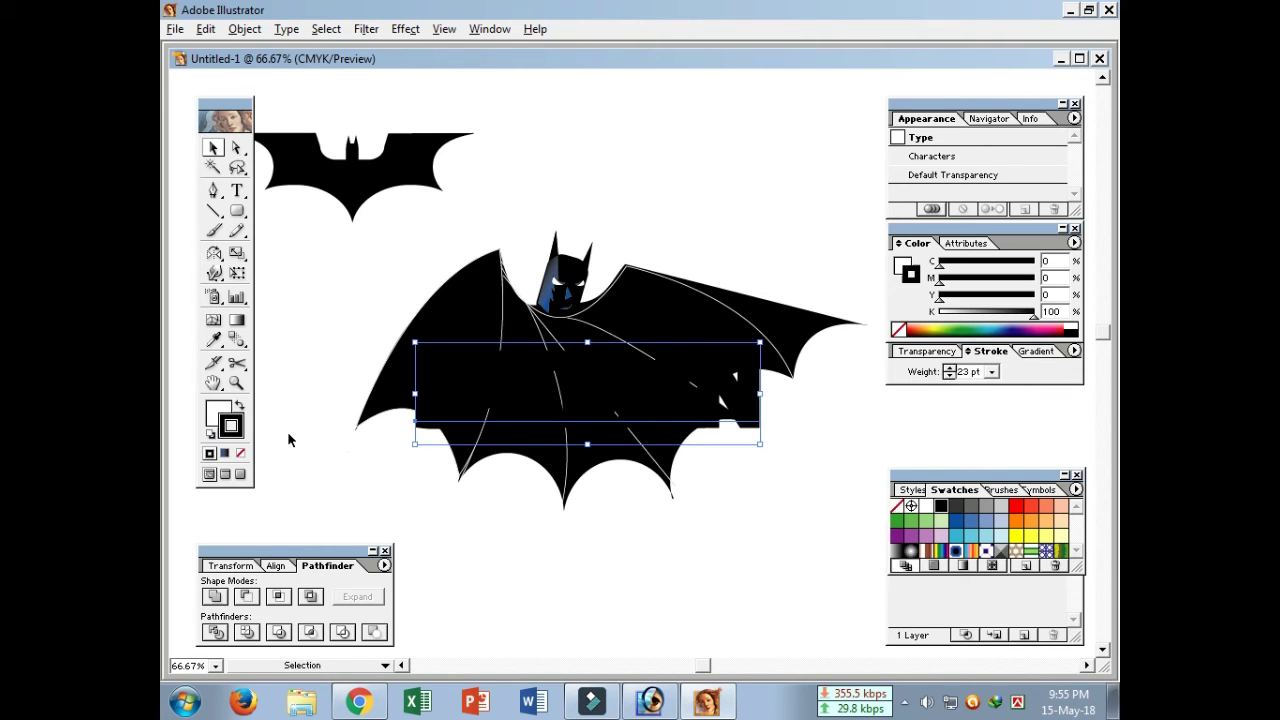
left_click_drag(218, 414, 234, 432)
left_click(949, 375)
left_click(949, 375)
left_click(949, 375)
left_click(949, 375)
left_click(949, 375)
left_click(949, 375)
- Drag a copy of BATMAN down below the bat
left_click(704, 560)
left_click(722, 382)
left_click_drag(720, 383, 728, 495)
- Make the original BATMAN text solid black with no outline
key("t")
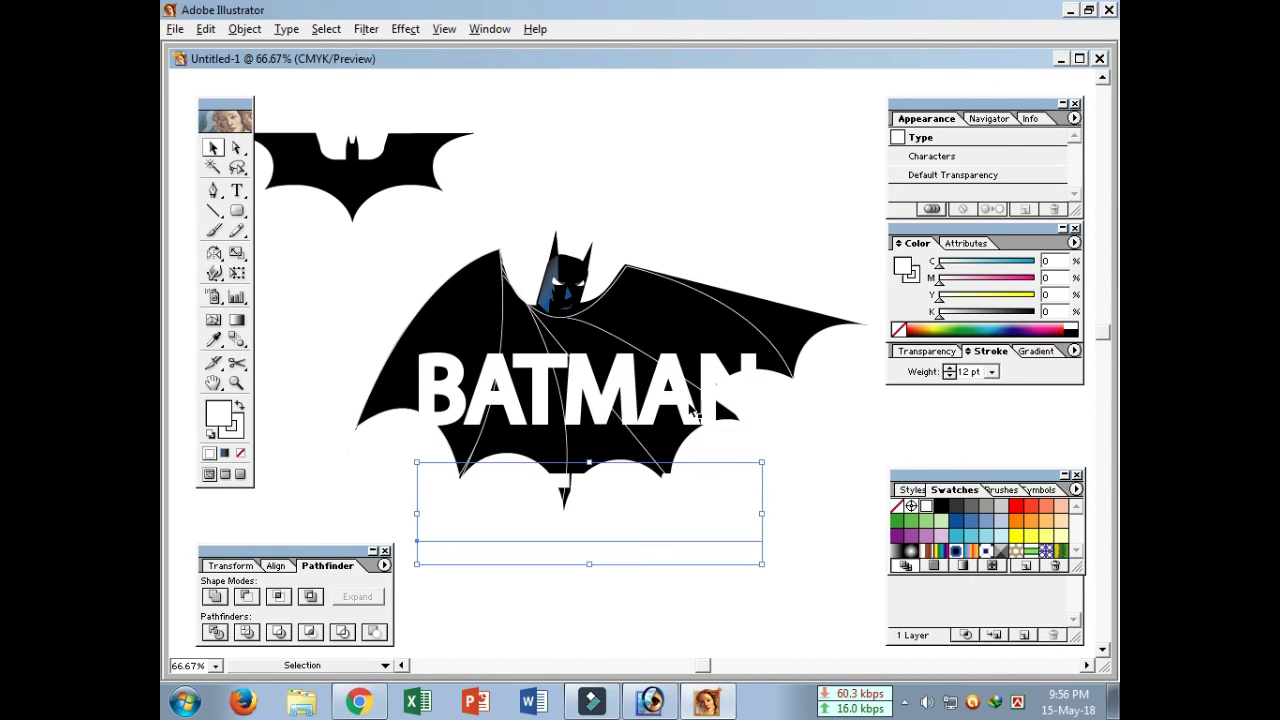
left_click(688, 398)
left_click(212, 148)
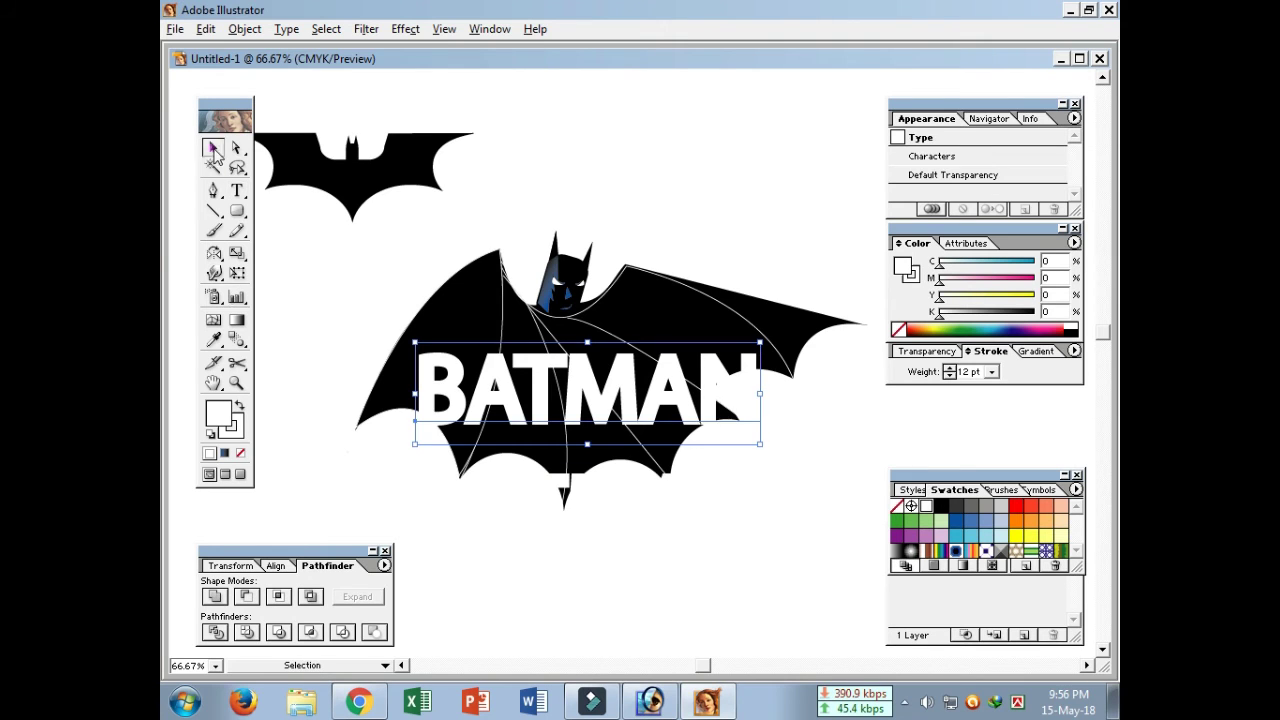
left_click(213, 433)
left_click(240, 407)
left_click(240, 453)
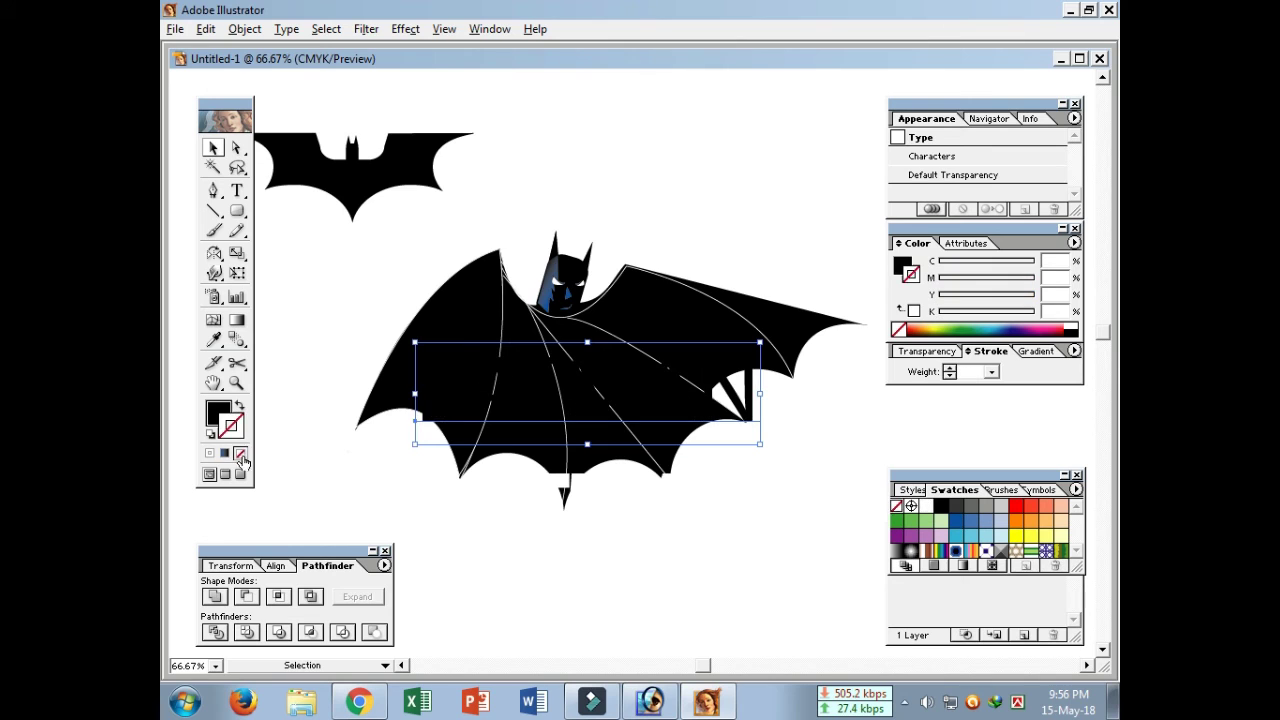
left_click(520, 570)
- Reposition the white and black BATMAN copies below the bat
left_click_drag(621, 500, 630, 412)
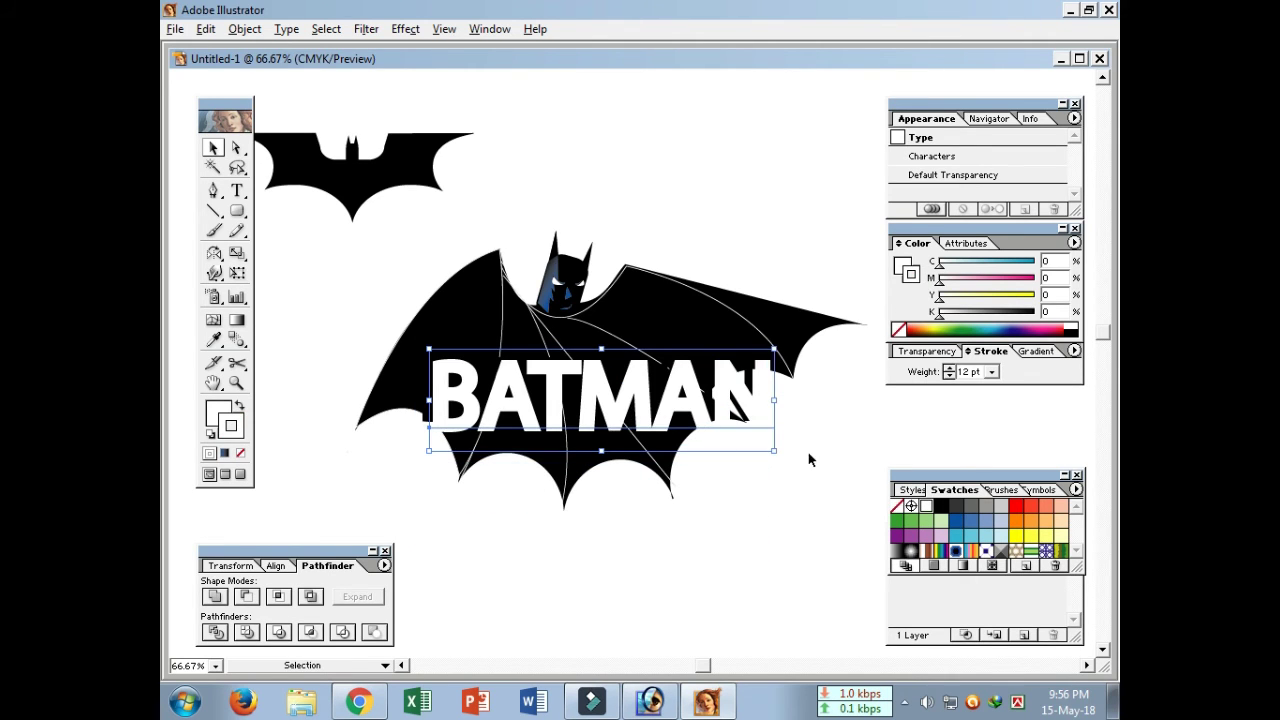
left_click(750, 388, "shift")
left_click(750, 388)
left_click(748, 384, "shift")
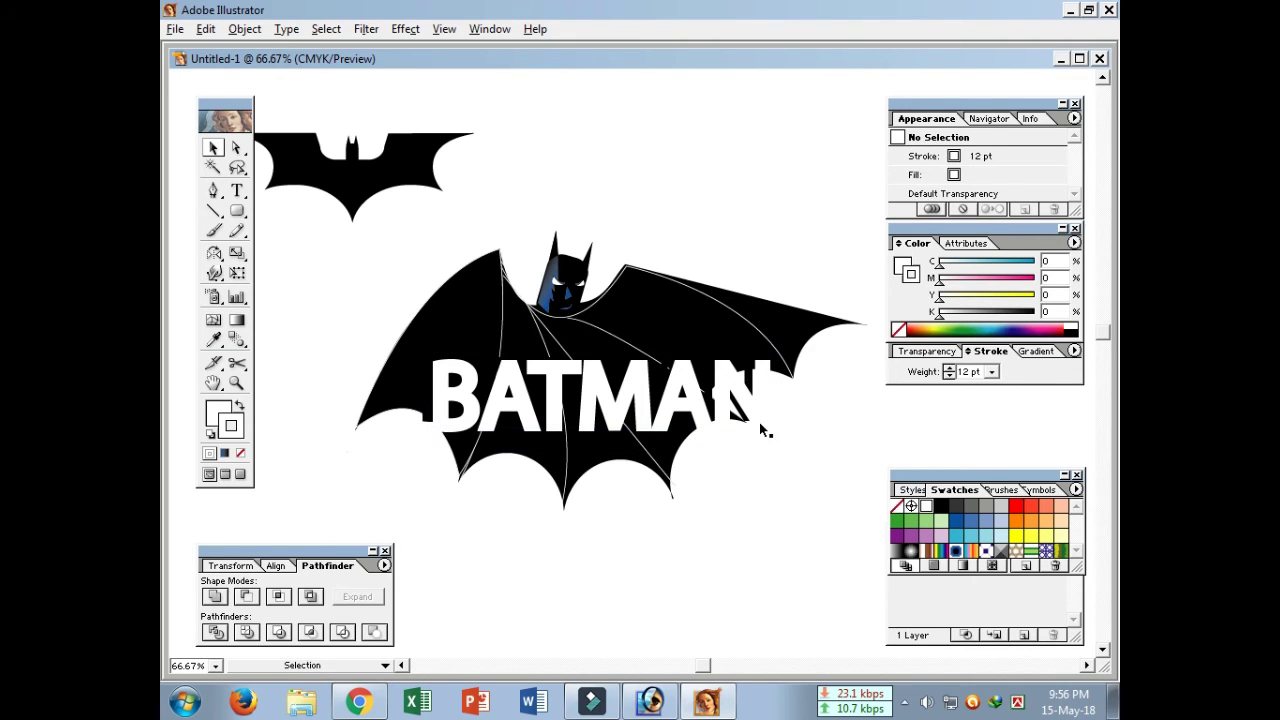
mouse_move(747, 384)
left_mouse_down()
mouse_move(734, 399)
mouse_move(760, 524)
left_mouse_up()
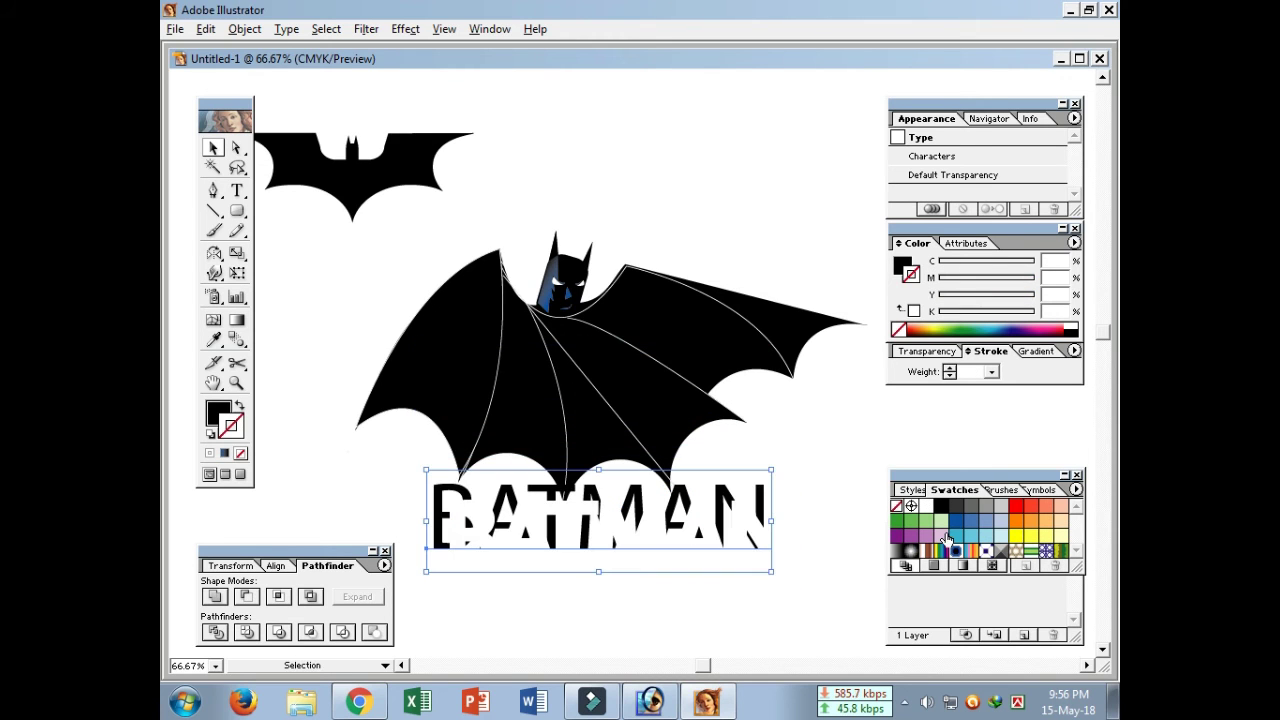
- Select both BATMAN copies and align them on each other with the Align panel
left_click(960, 548)
left_click(284, 566)
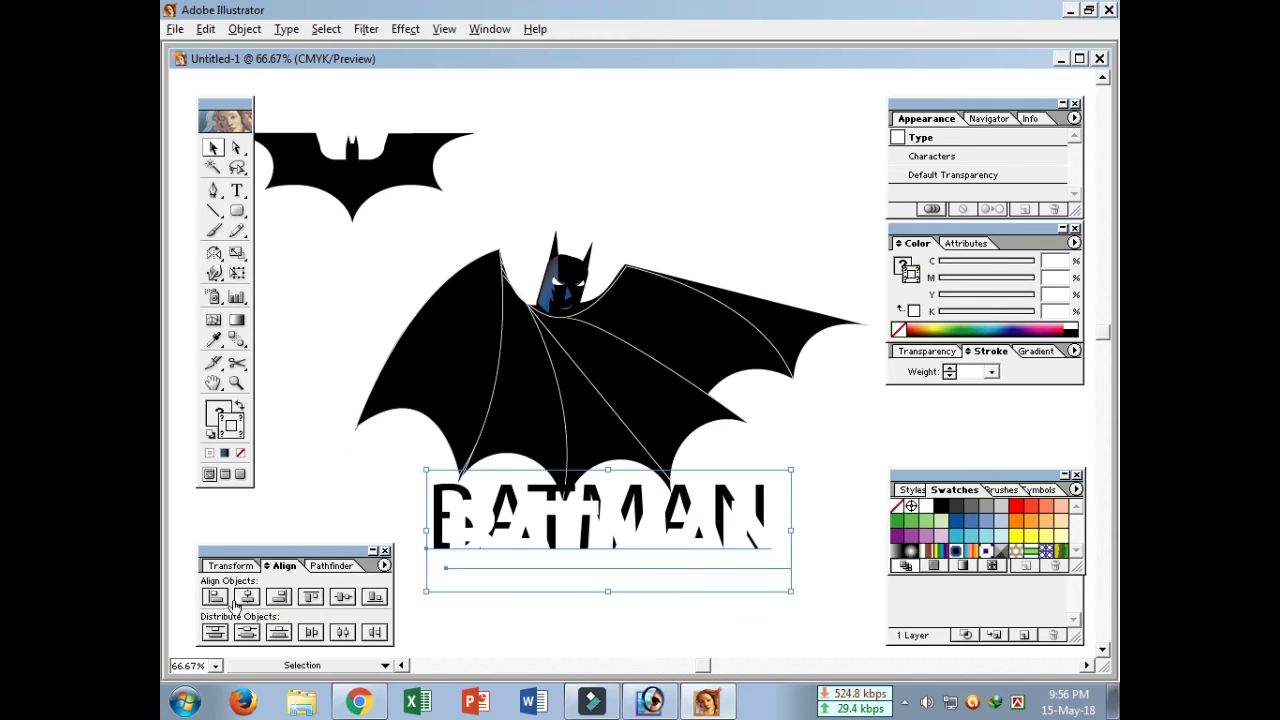
left_click(246, 597)
left_click(310, 597)
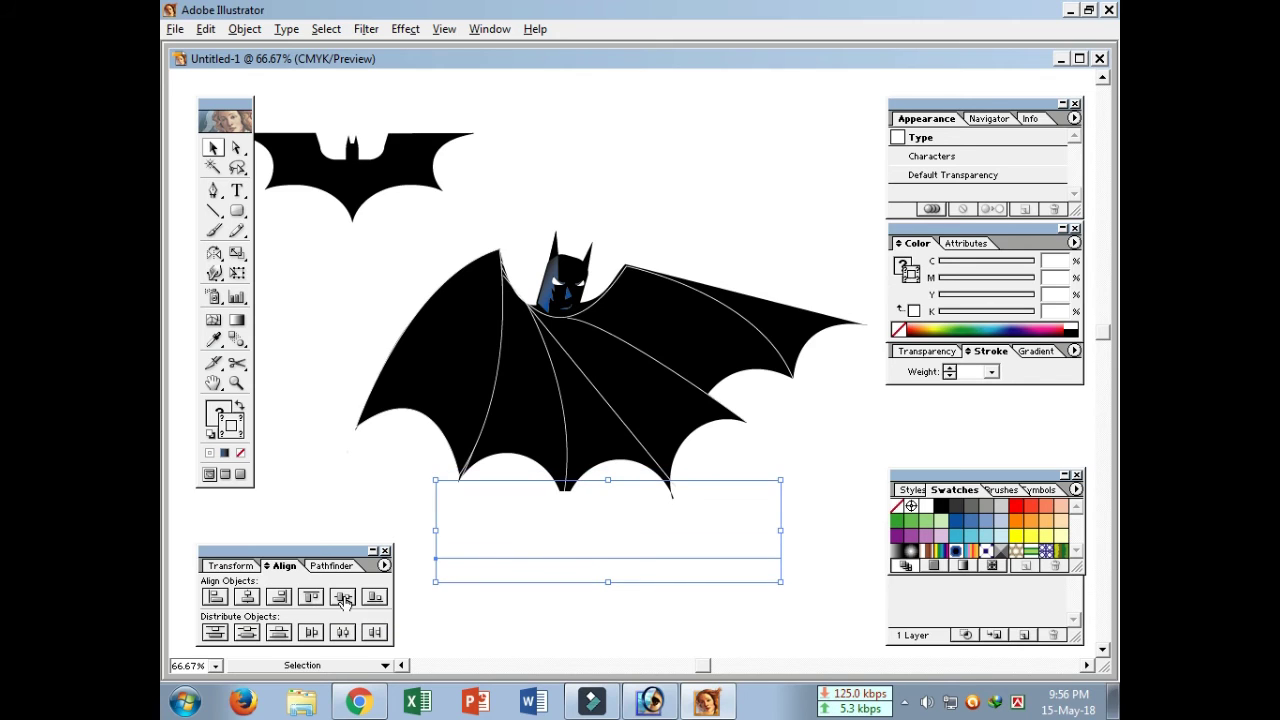
- Reset the top text to white fill with a thin black outline and nudge it over the black copy
left_click(637, 595)
left_click_drag(632, 543, 635, 550)
key("Left")
key("Left")
key("Left")
key("Left")
key("Left")
key("Left")
key("Left")
key("Left")
key("Left")
key("Left")
key("Left")
key("Left")
key("Left")
key("Left")
key("Left")
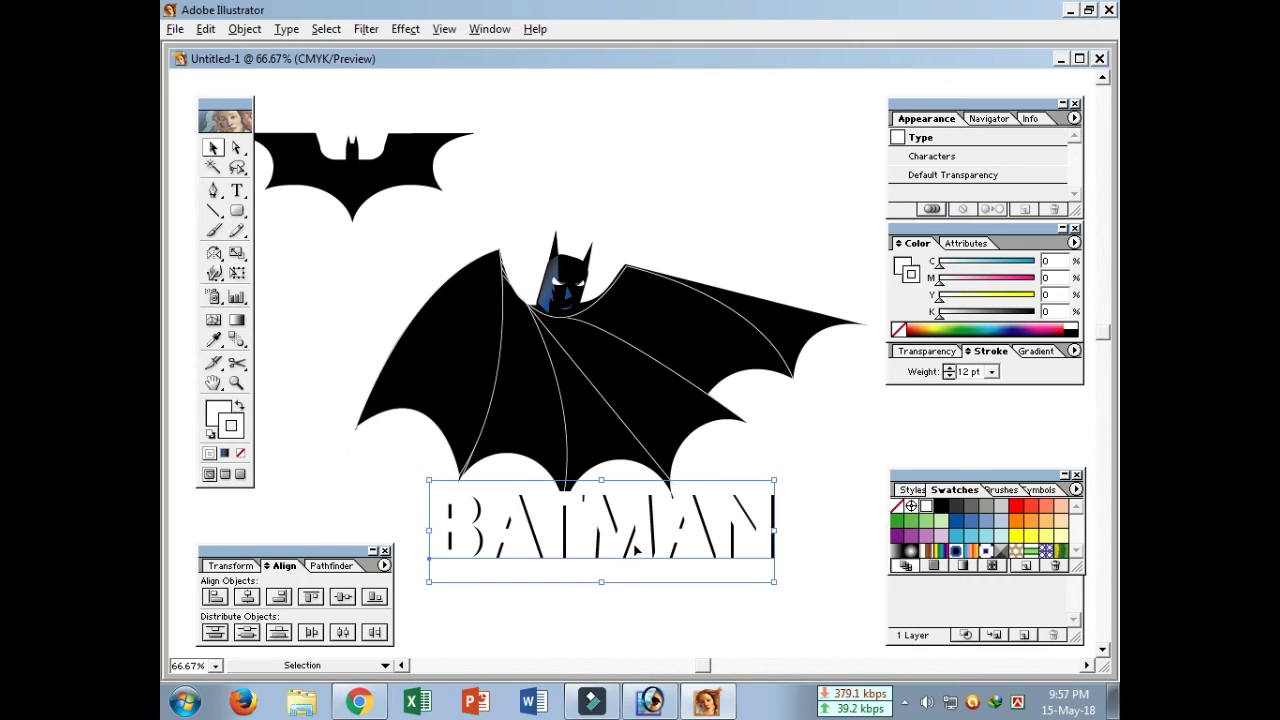
left_click(212, 436)
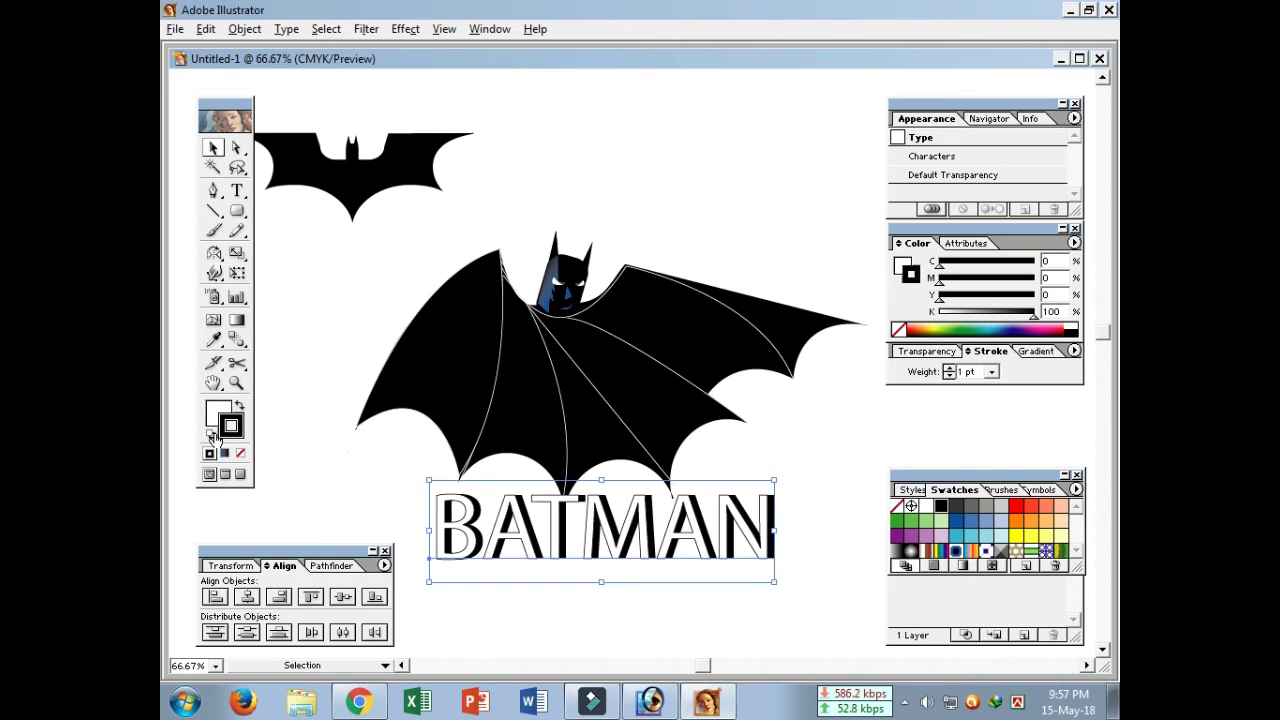
key("Right")
key("Right")
key("Right")
key("Right")
key("Right")
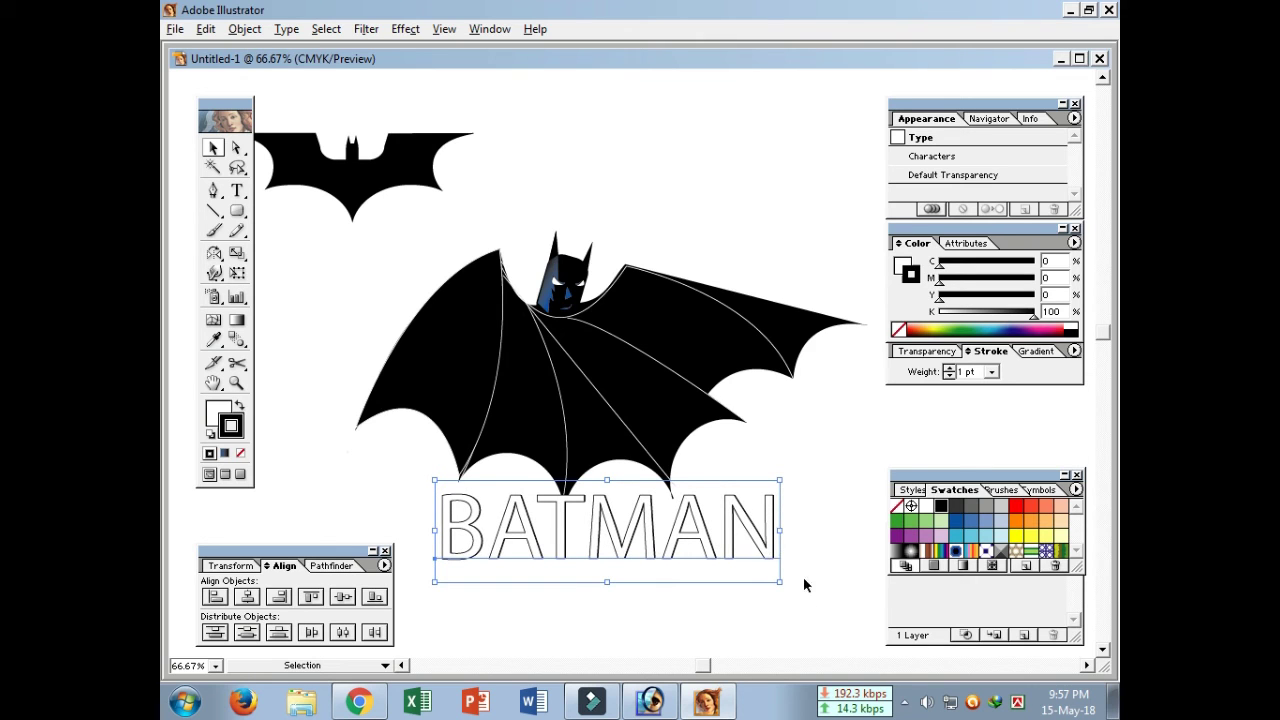
left_click(839, 518)
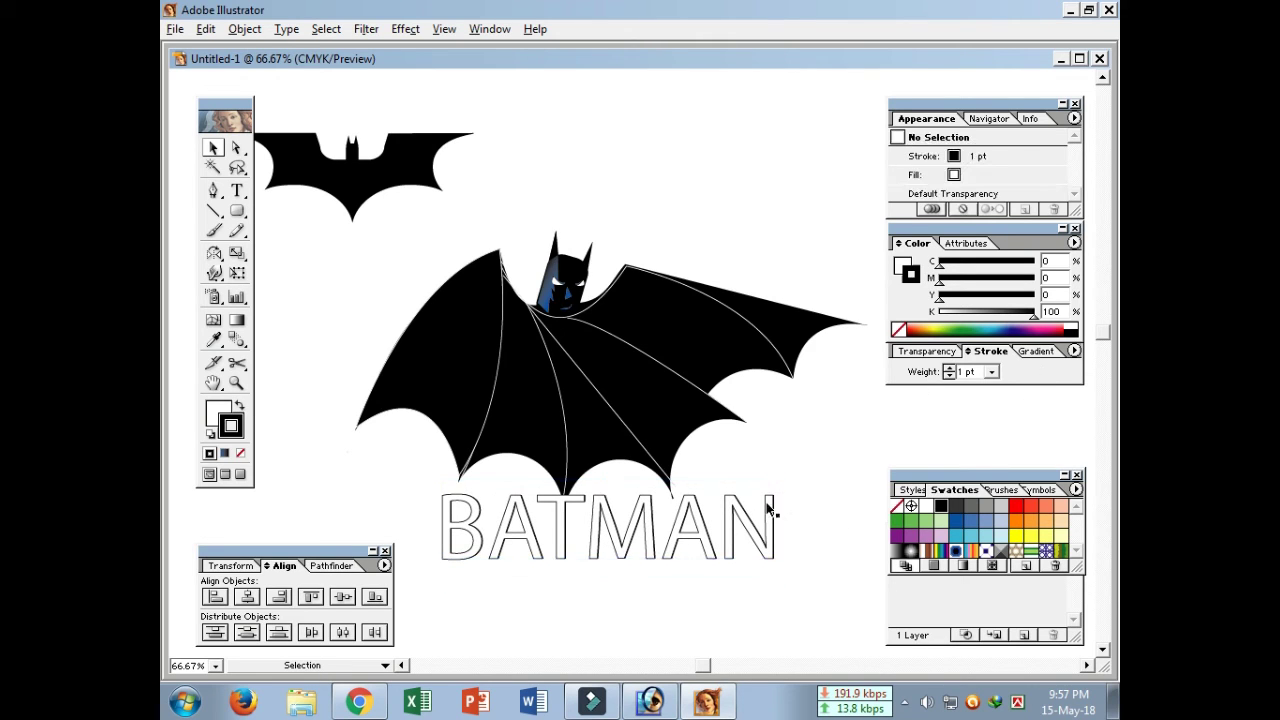
- Lower the black BATMAN copy and give it a cyan outline
left_click_drag(748, 517, 756, 507)
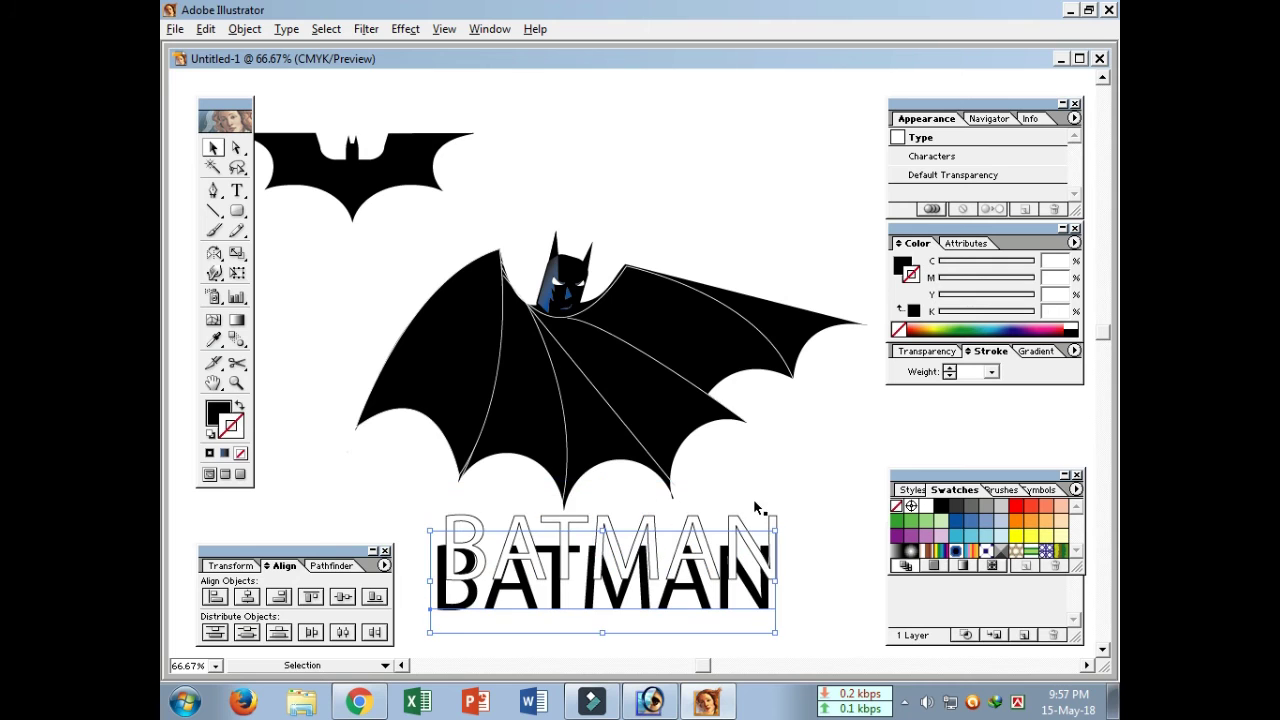
left_click(777, 606)
left_click_drag(784, 615, 789, 664)
left_click(955, 543)
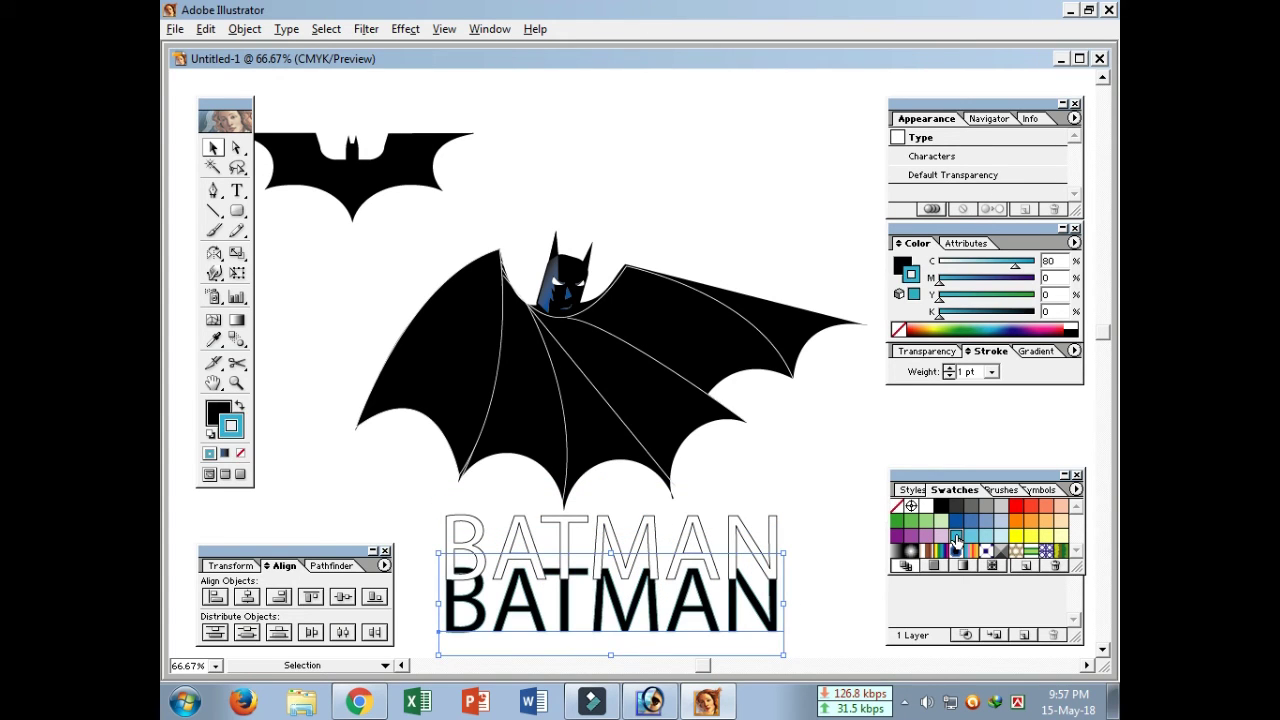
- Stack the BATMAN copies across the middle of the bat's body and zoom out
left_click_drag(511, 622, 512, 566)
left_click_drag(703, 568, 679, 403)
left_click(763, 563)
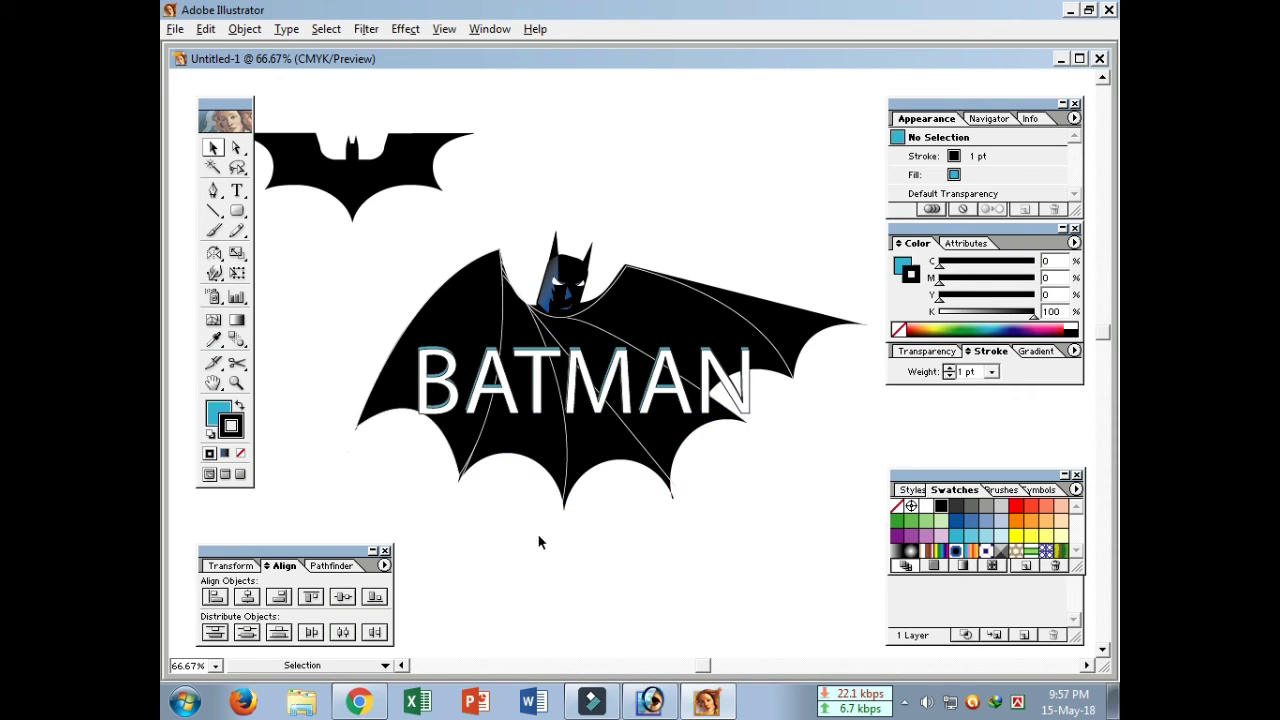
key("ctrl+minus")
key("ctrl+minus")
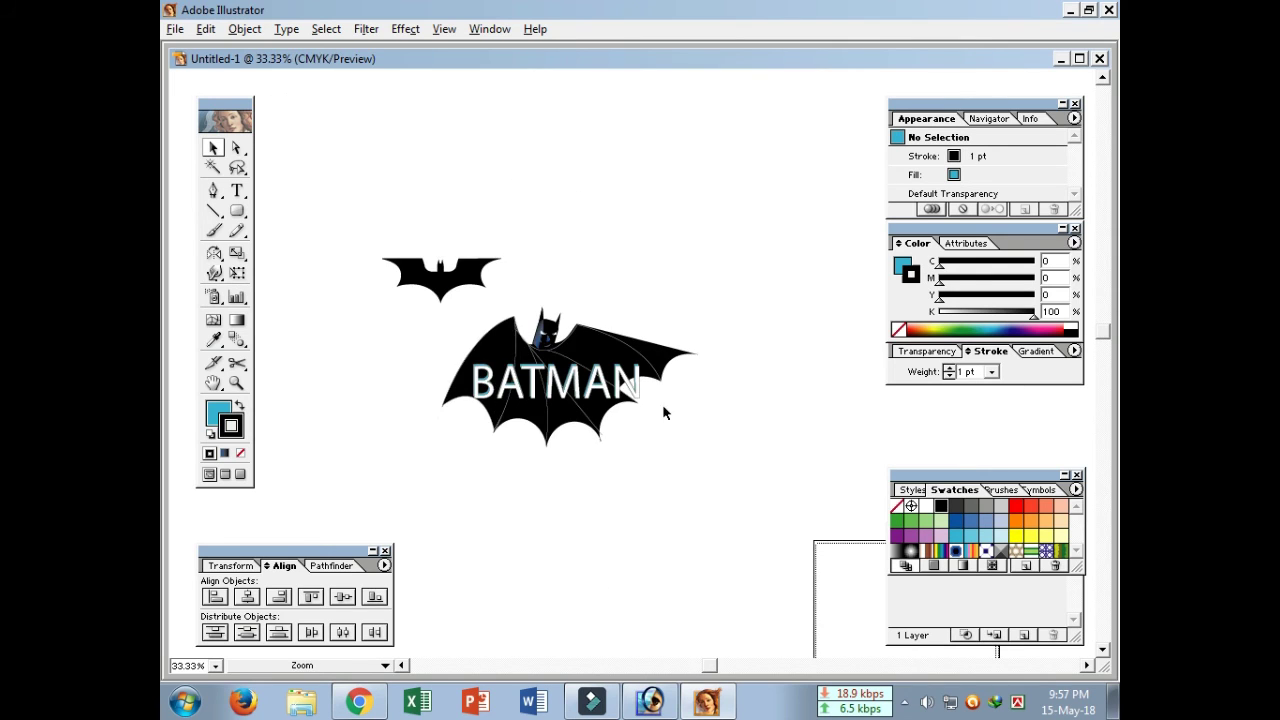
- Open the Character panel for the BATMAN title and try Lucida Bright
left_click(630, 387)
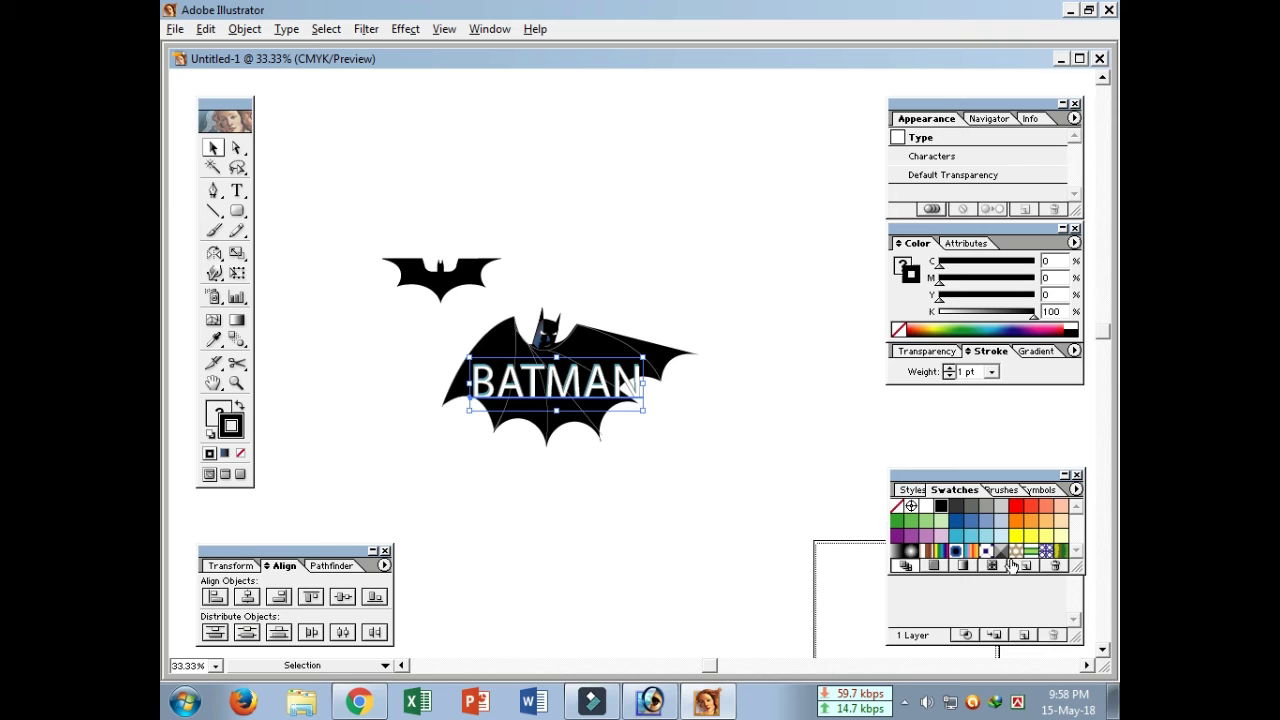
key("ctrl+t")
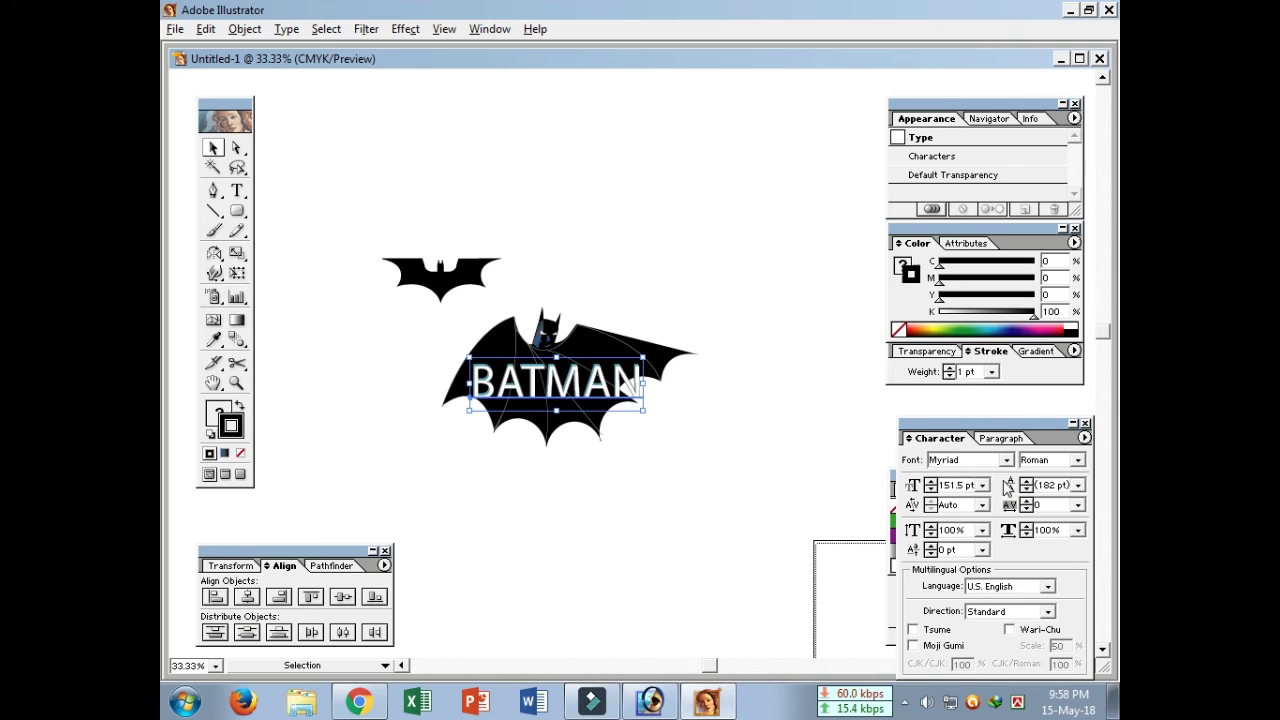
left_click(1005, 462)
scroll(990, 520, "up", 3)
scroll(990, 520, "up", 3)
scroll(985, 510, "up", 3)
left_click(985, 489)
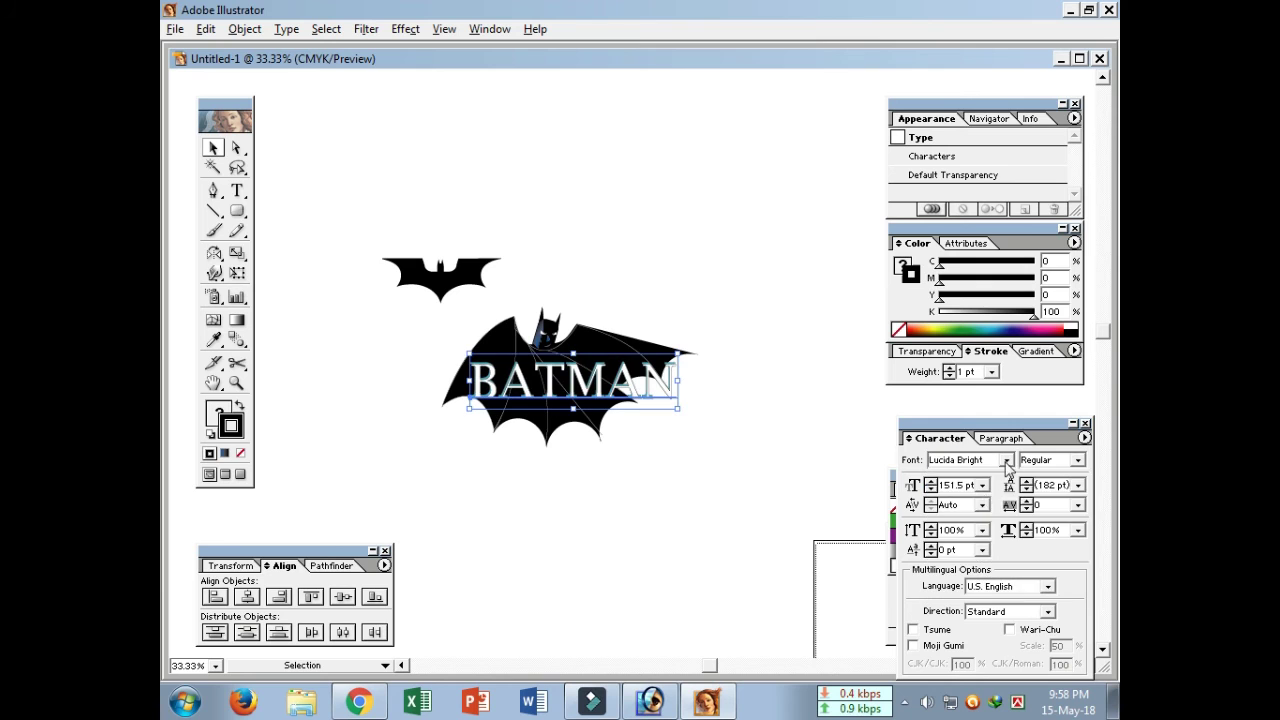
- Try the KorotoaMJ, Keyport, Kadamol and Jerry fonts on BATMAN
left_click(1006, 460)
scroll(985, 520, "up", 3)
left_click(980, 507)
left_click(1006, 460)
scroll(978, 540, "up", 3)
left_click(975, 476)
left_click(1006, 460)
scroll(997, 514, "up", 3)
left_click(980, 501)
left_click(1006, 460)
scroll(995, 560, "up", 3)
left_click(980, 540)
- Try Futura Float Heavy, Freestyle Script and Footlight MT Light on BATMAN
left_click(1006, 460)
scroll(983, 510, "up", 5)
scroll(990, 510, "up", 3)
scroll(998, 510, "up", 3)
scroll(990, 510, "up", 3)
scroll(980, 508, "up", 3)
scroll(975, 505, "up", 2)
left_click(975, 503)
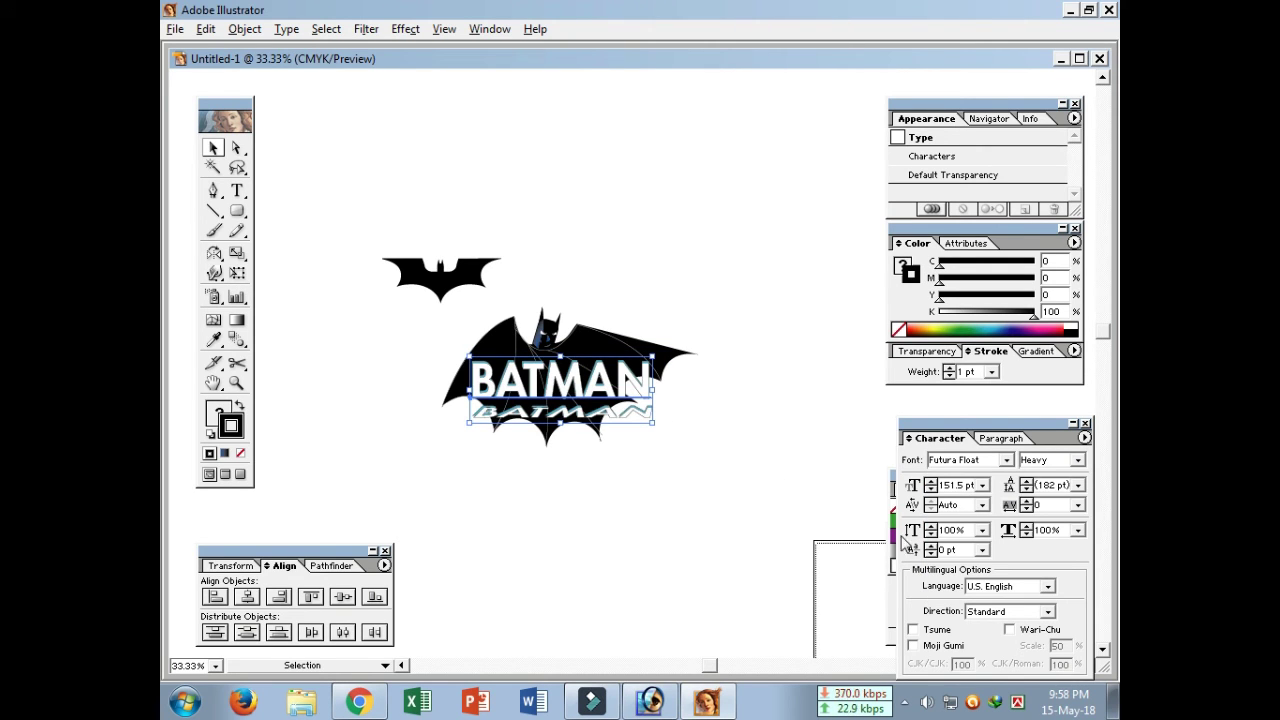
left_click(1006, 460)
scroll(990, 500, "up", 1)
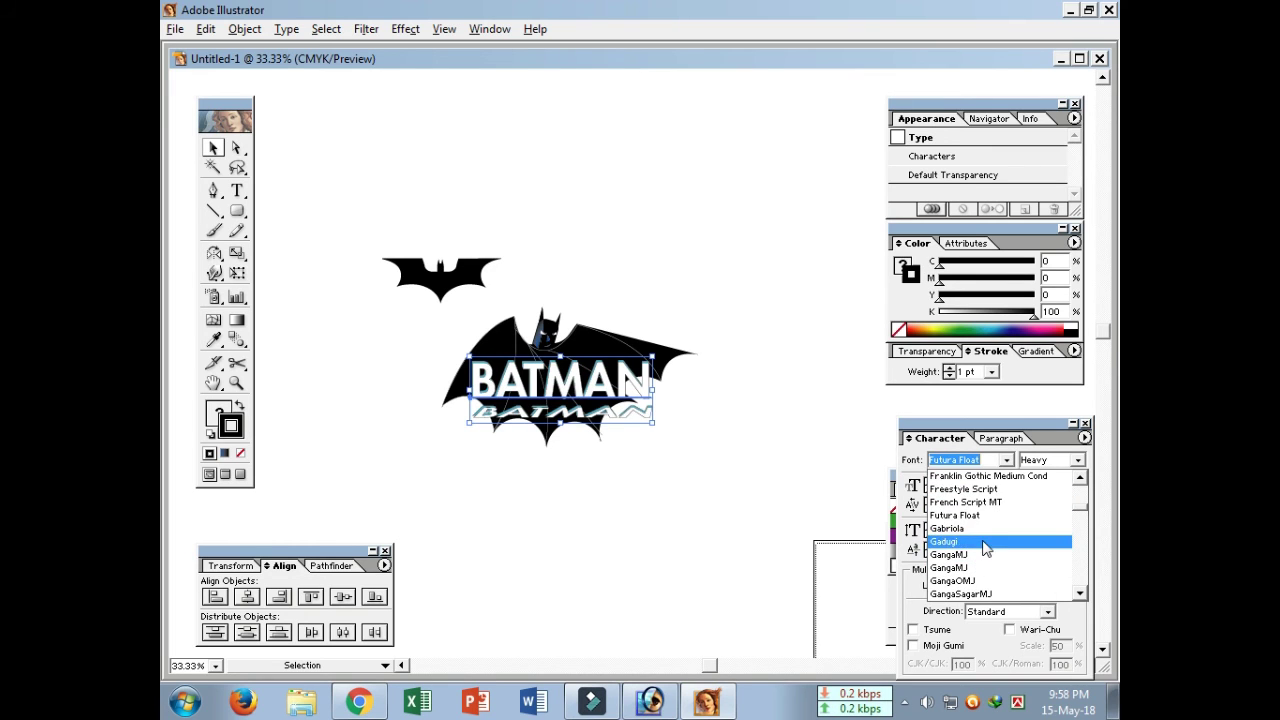
left_click(964, 489)
left_click(1006, 460)
scroll(995, 510, "up", 2)
left_click(995, 517)
- Try ZY 14 3D LEFTY, DhakarchithiCMJ, Century and BurigangaSushree on BATMAN
left_click(1006, 460)
scroll(990, 510, "down", 5)
left_click(985, 514)
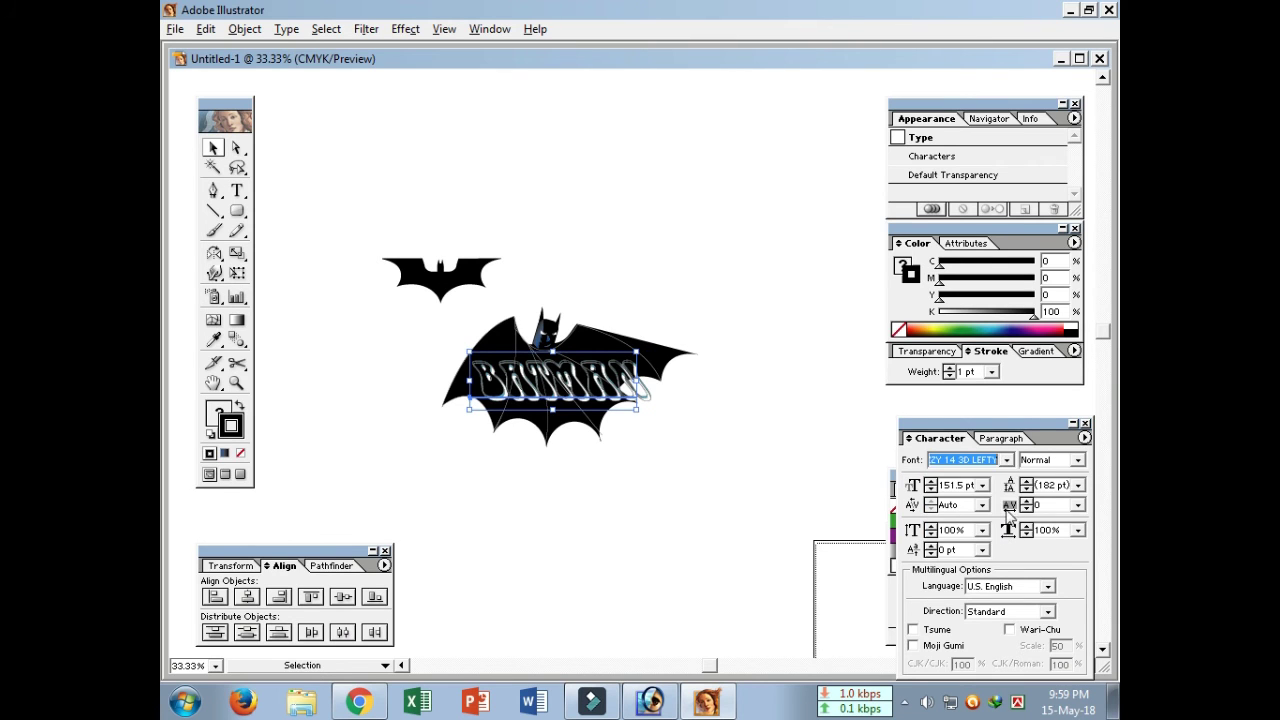
left_click(1006, 460)
scroll(1000, 520, "up", 10)
left_click(1000, 515)
left_click(1008, 460)
scroll(1000, 510, "up", 5)
left_click(988, 500)
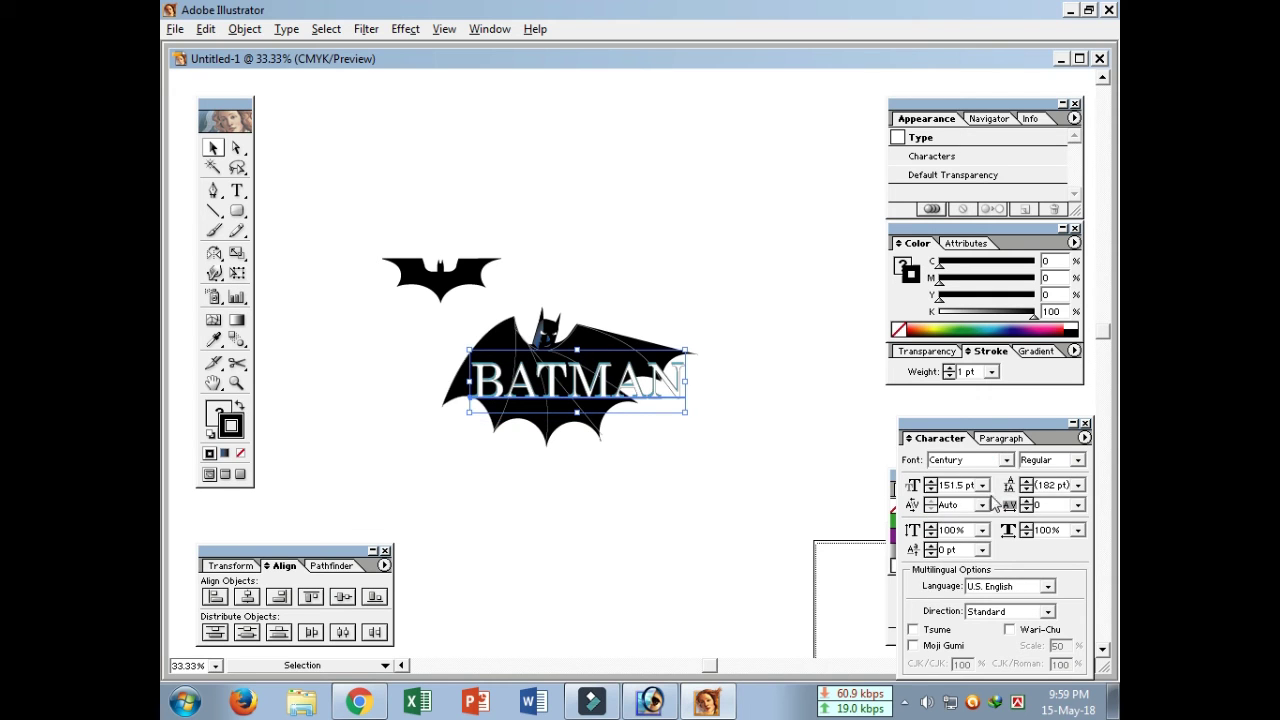
left_click(1006, 460)
scroll(1000, 510, "up", 3)
left_click(995, 526)
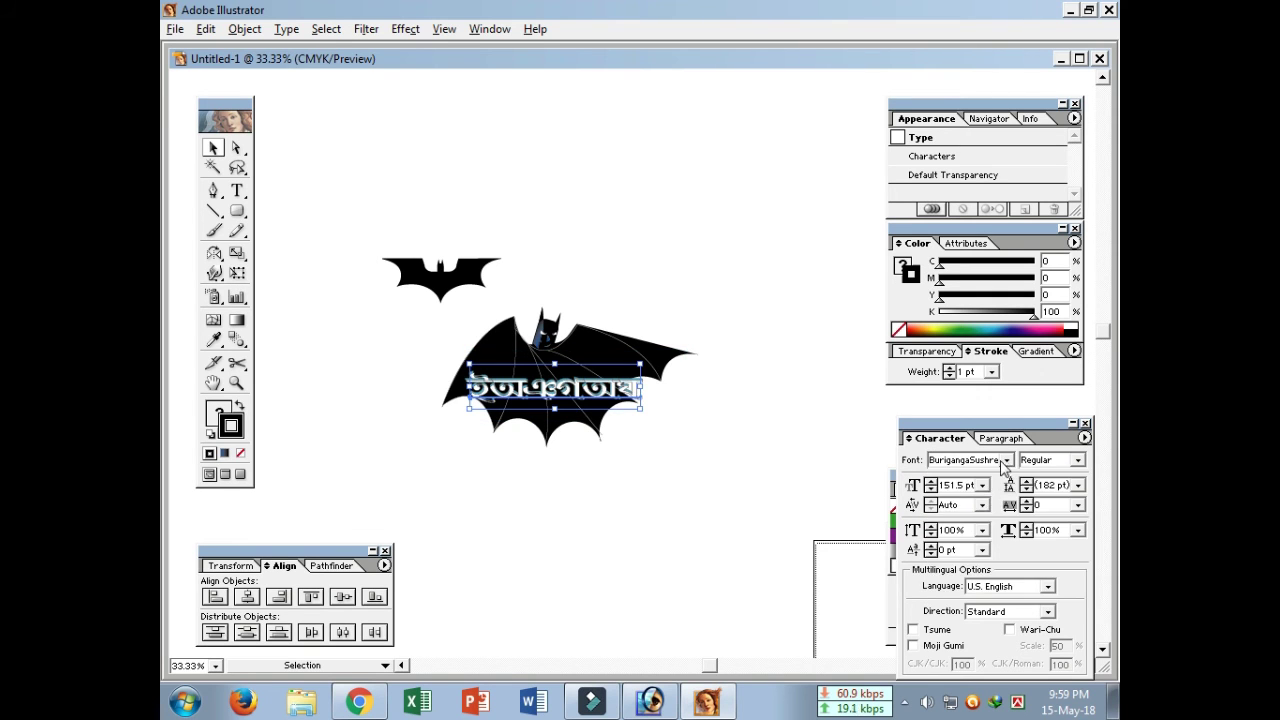
- Apply Basic Collegiate Bold to the BATMAN title and finish editing
left_click(1006, 460)
scroll(1000, 510, "up", 2)
left_click(980, 487)
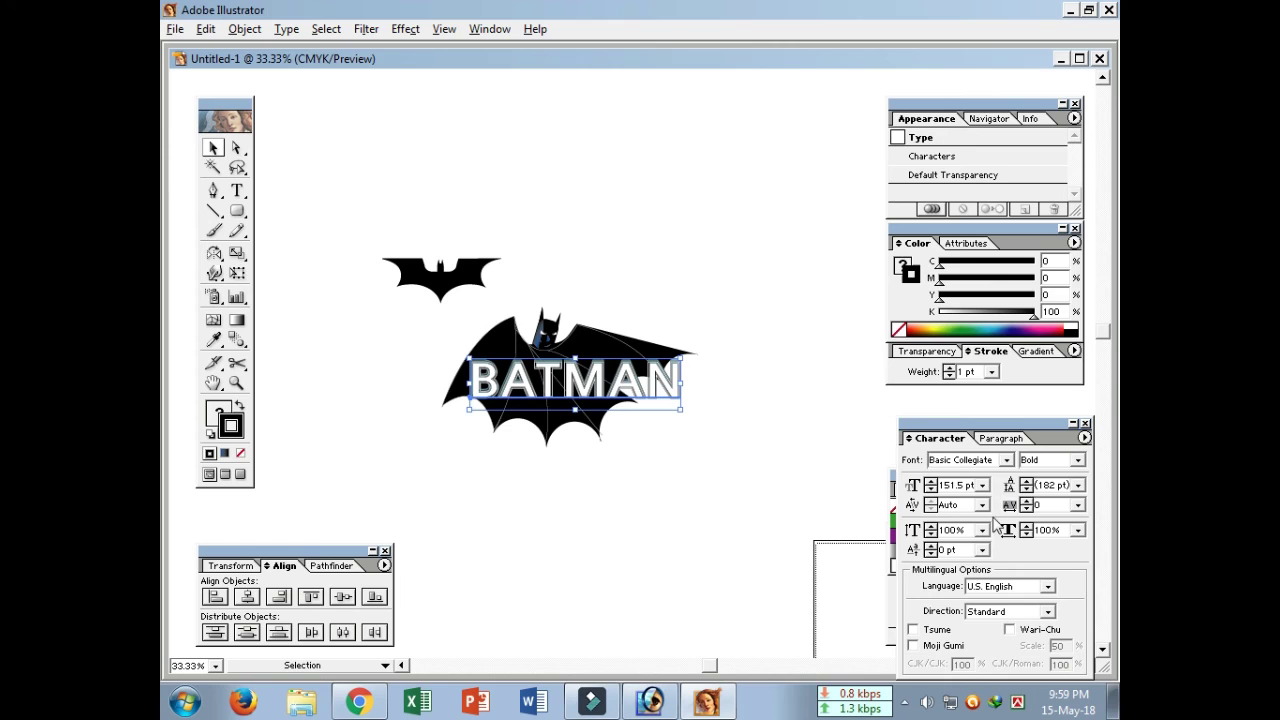
double_click(607, 386)
key("Escape")
left_click(366, 322)
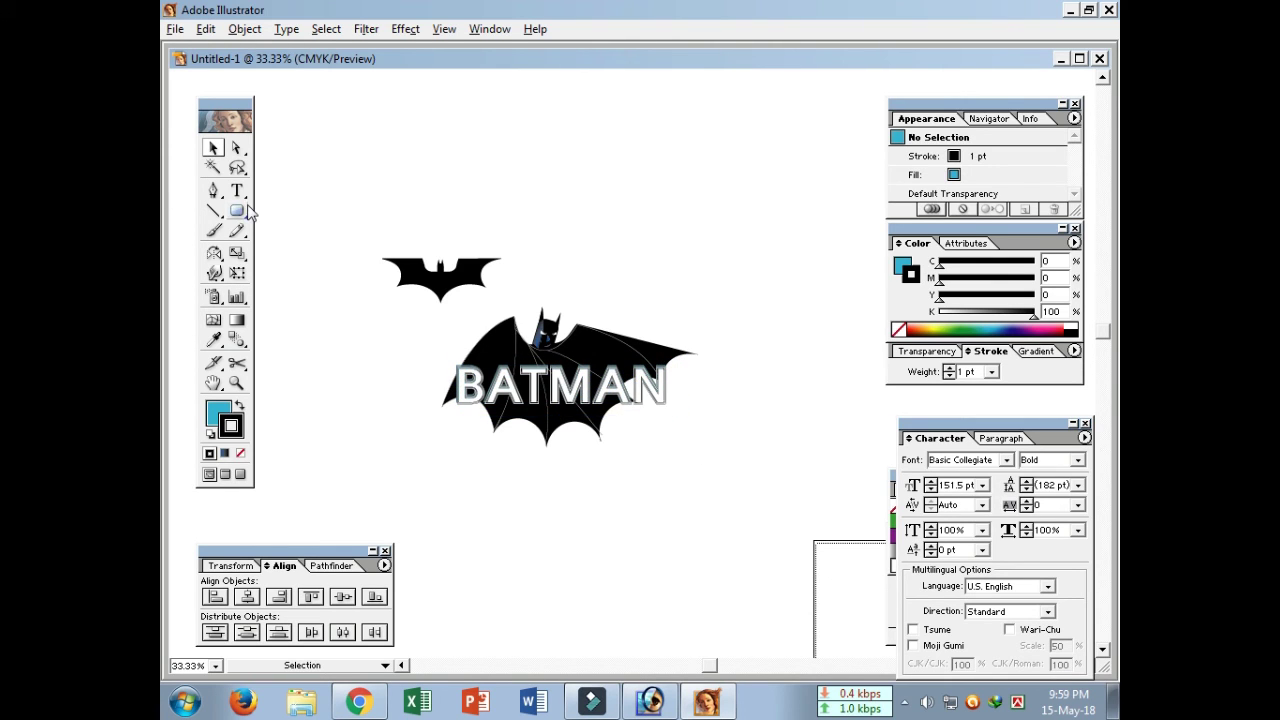
- Draw a large black rectangle with no outline over the artwork
left_click_drag(237, 211, 832, 506)
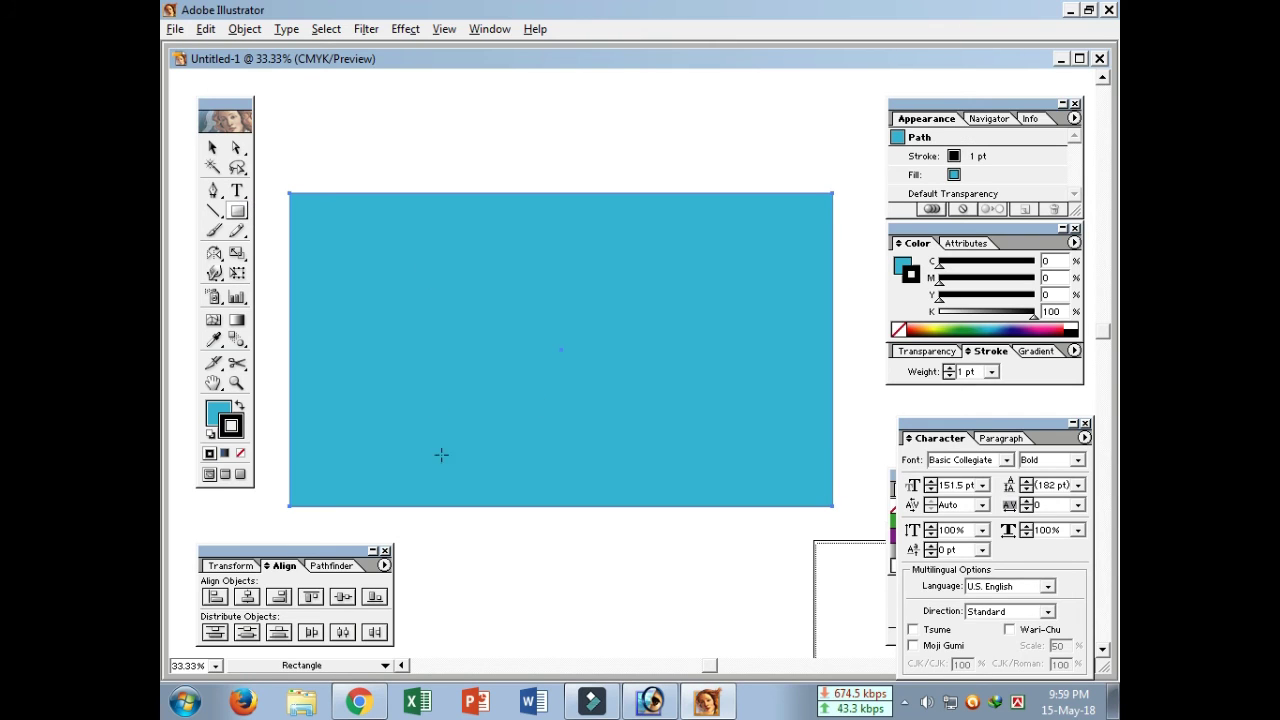
left_click(238, 406)
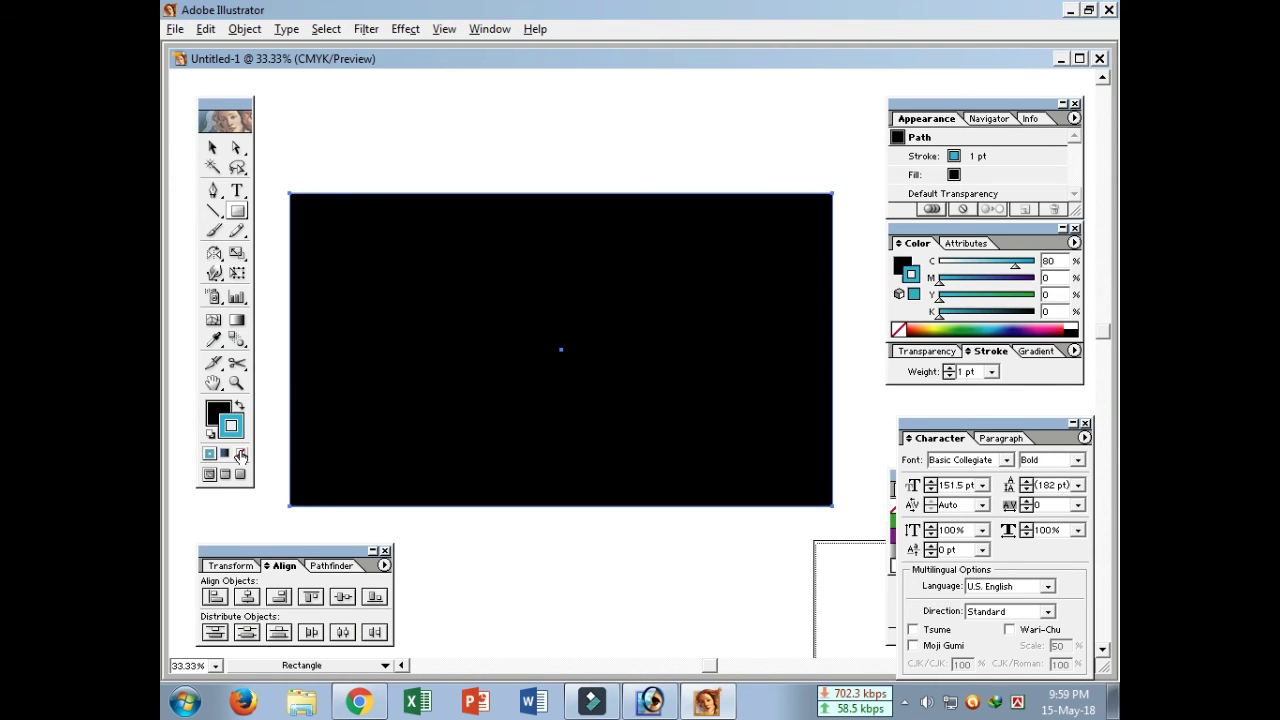
left_click(240, 454)
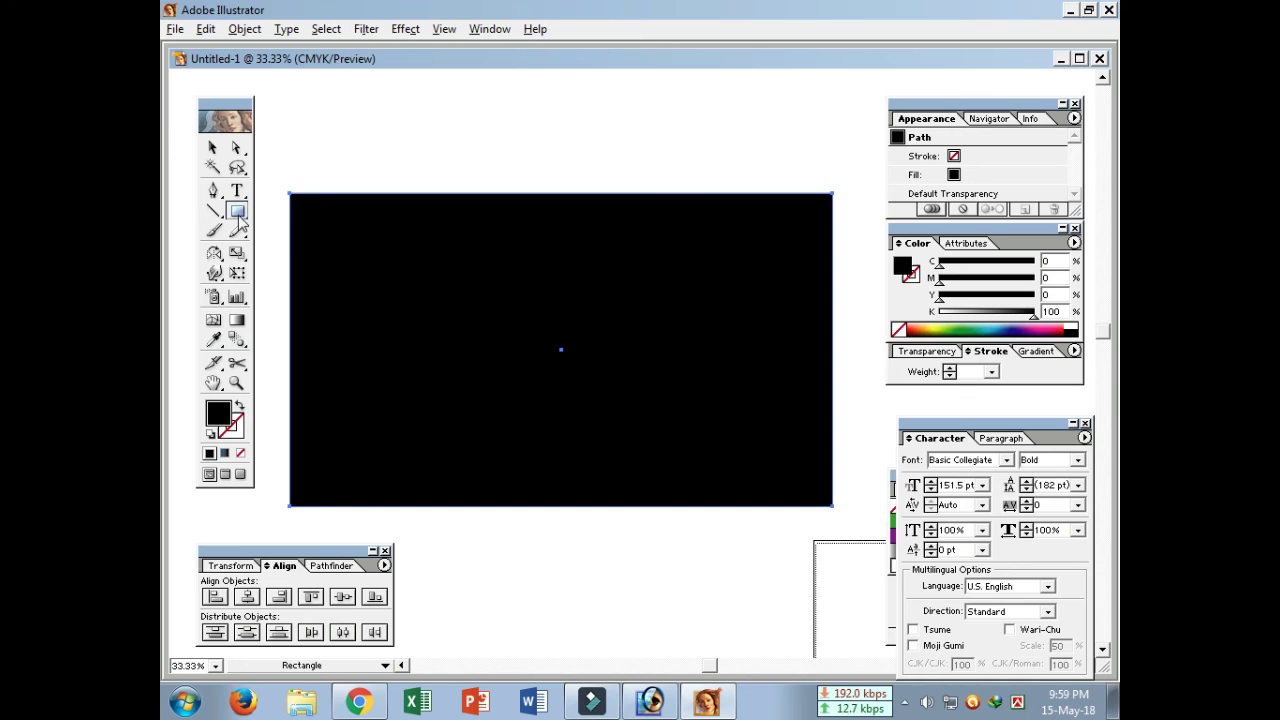
- Draw a closed V-shaped ground shape along the bottom of the rectangle
left_click(214, 193)
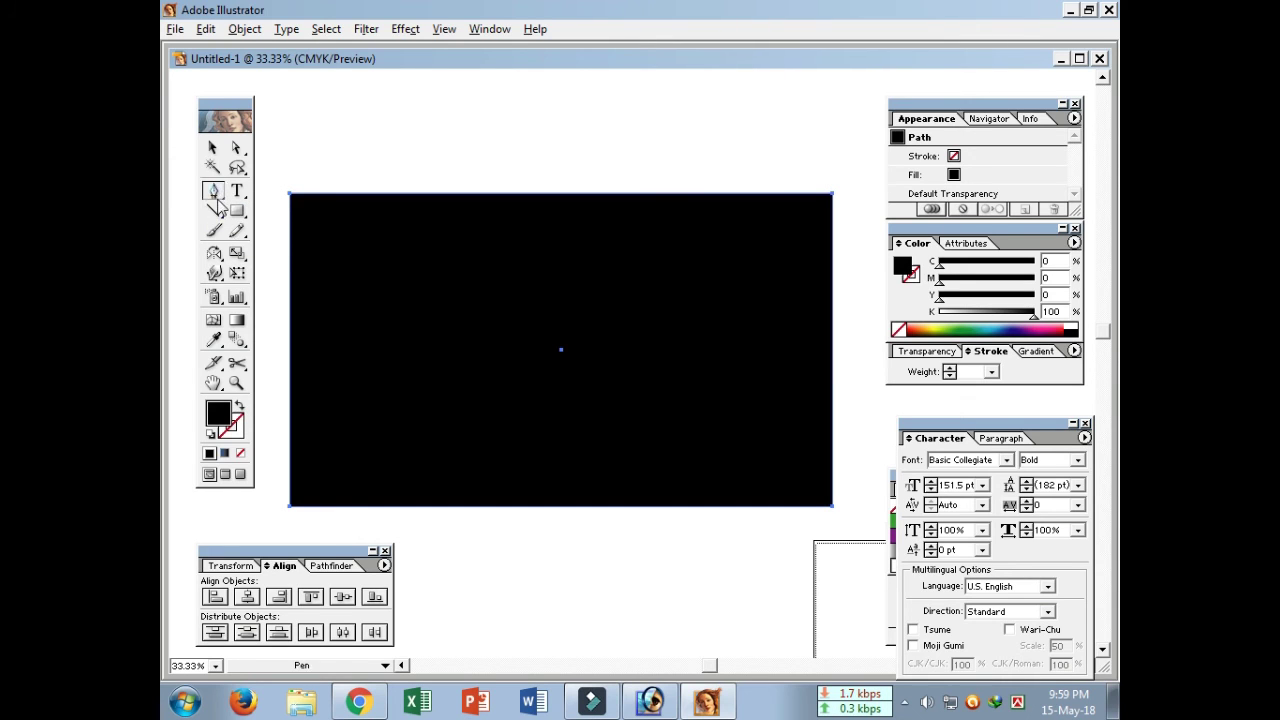
left_click(212, 147)
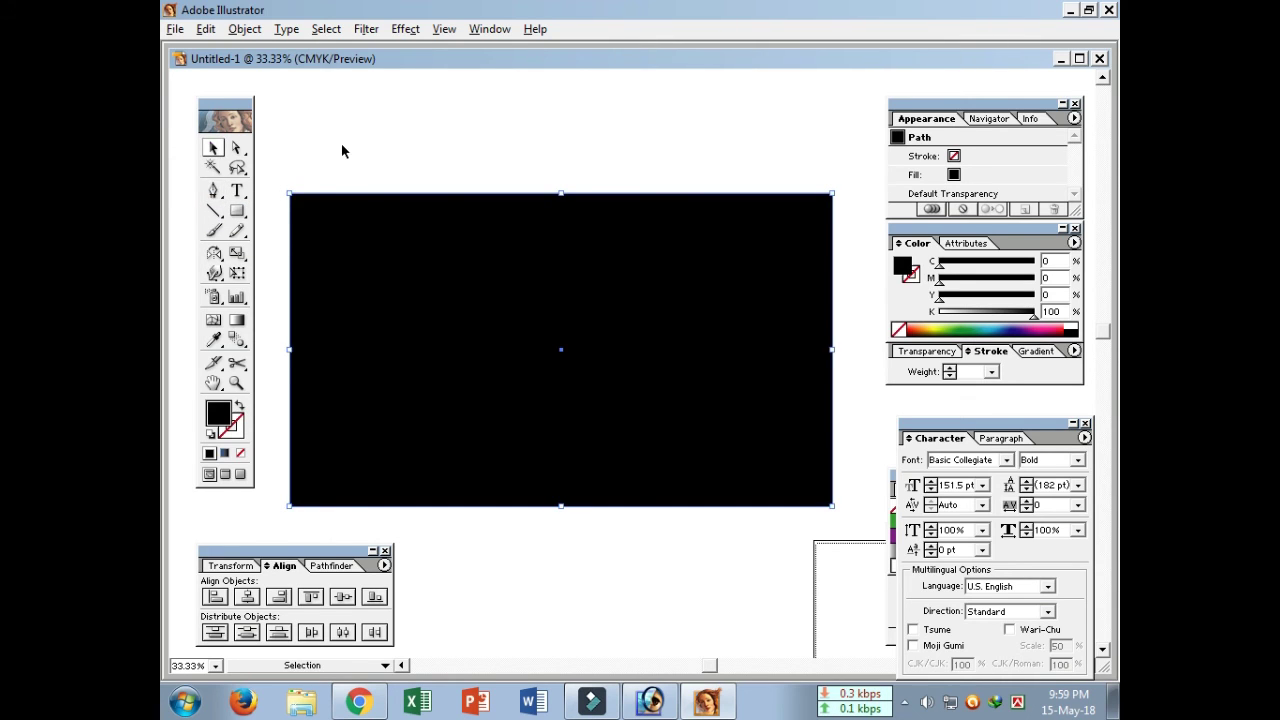
left_click(343, 149)
left_click(214, 193)
left_click(290, 329)
left_click(558, 450)
left_click(828, 265)
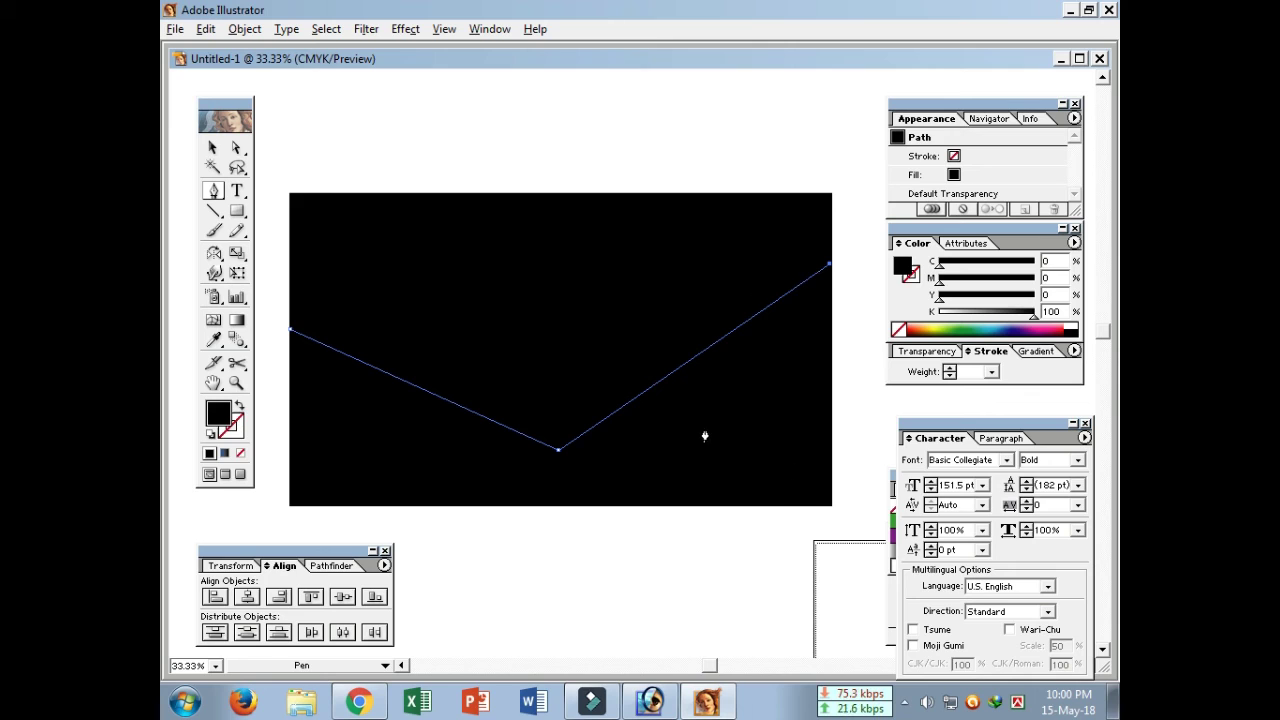
left_click(831, 506)
left_click(289, 506)
left_click(297, 335)
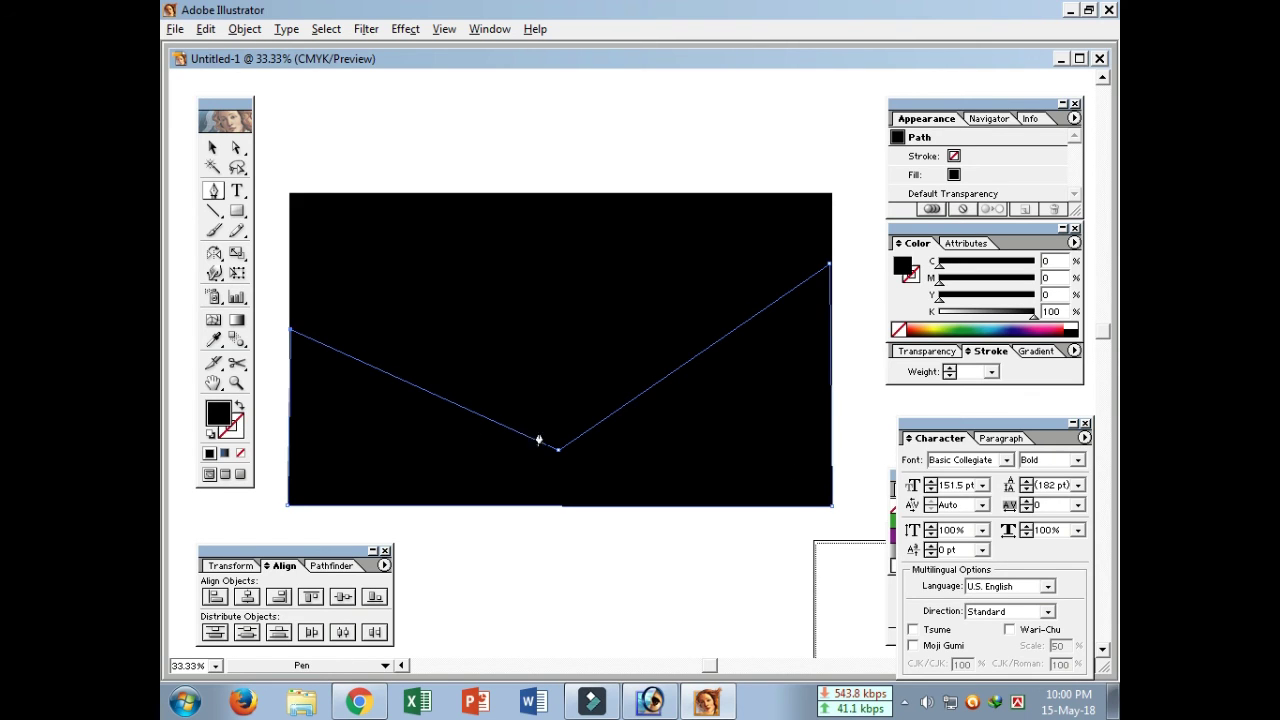
- Fill the background rectangle with grey to form the sky
left_click(212, 147)
left_click(474, 205)
left_click(475, 199)
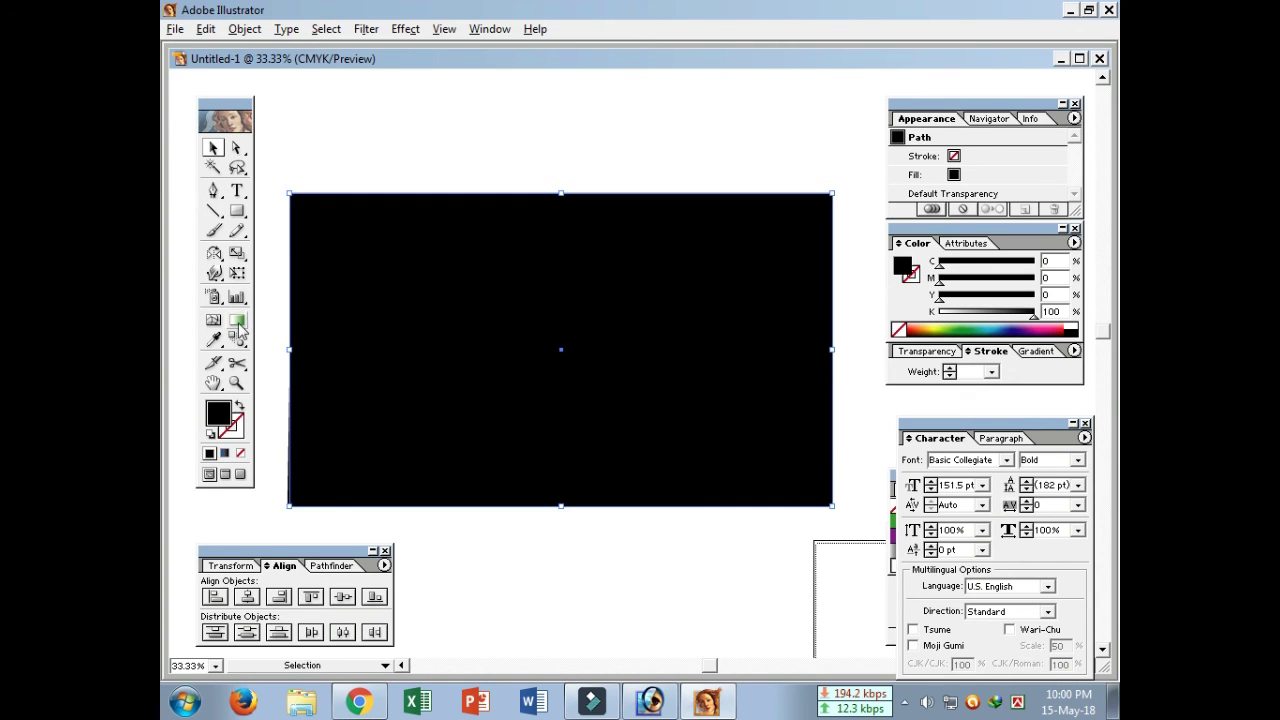
double_click(224, 418)
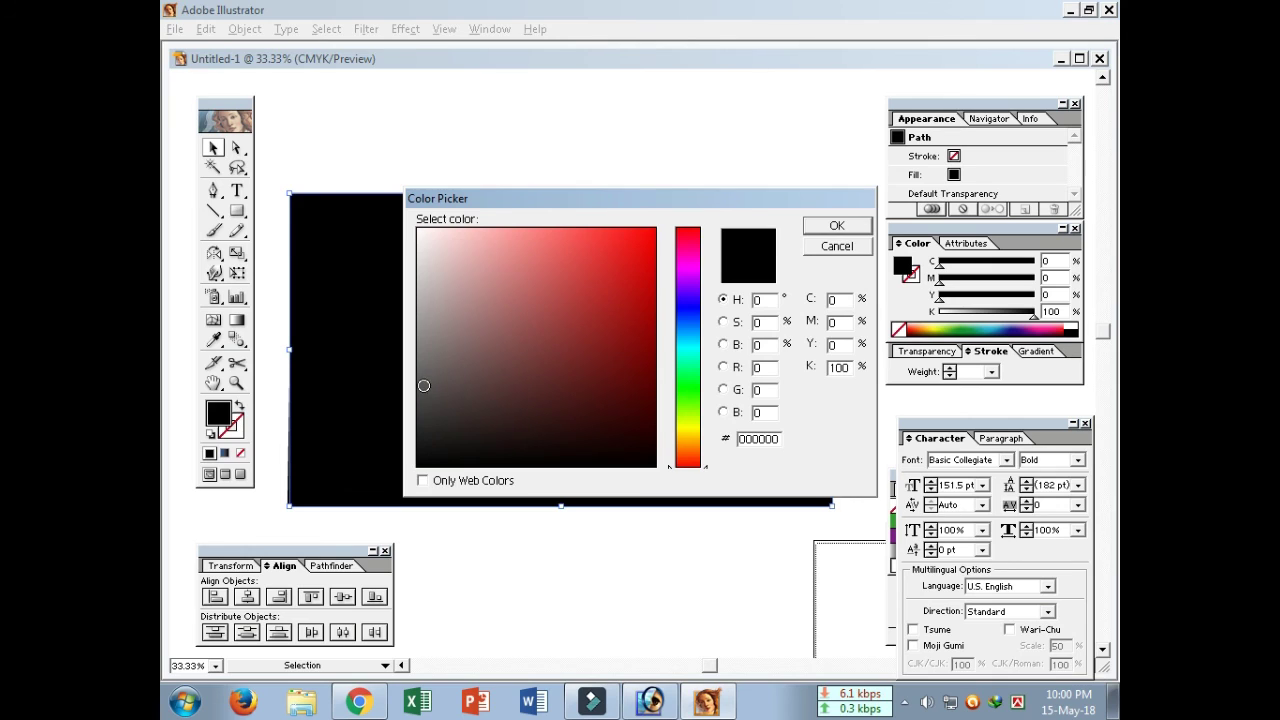
left_click(424, 386)
left_click(851, 226)
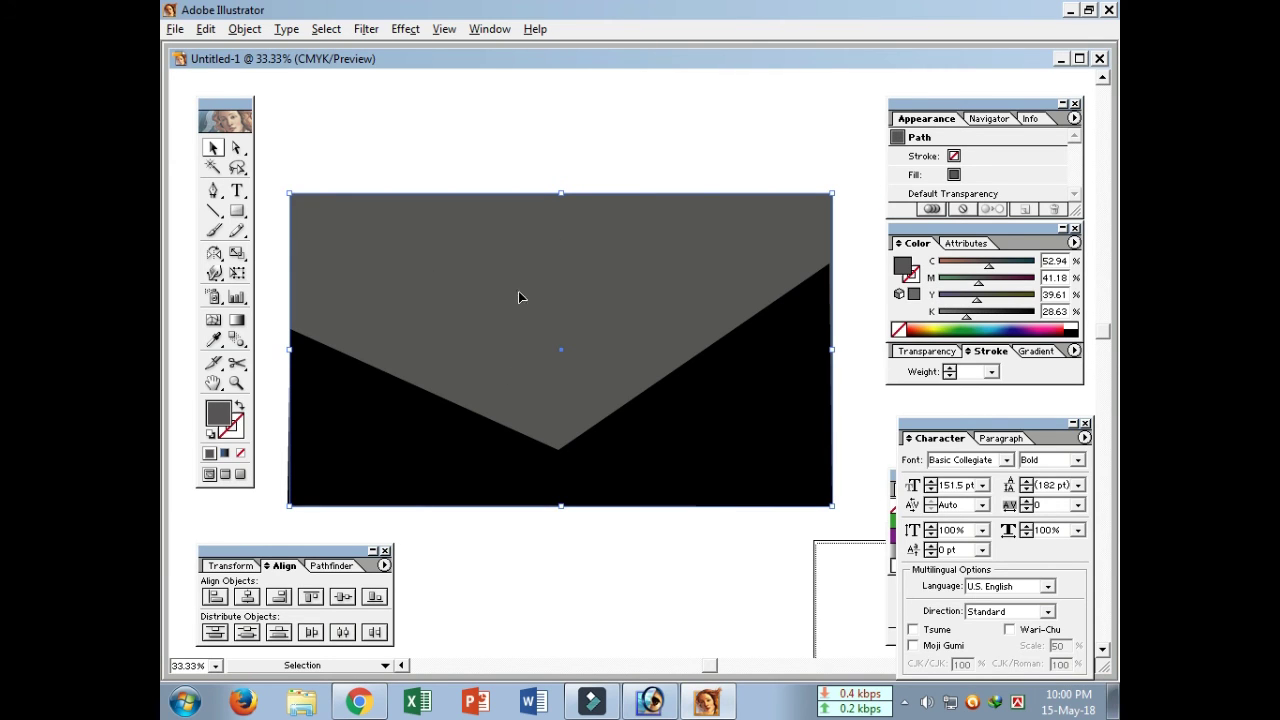
left_click(213, 190)
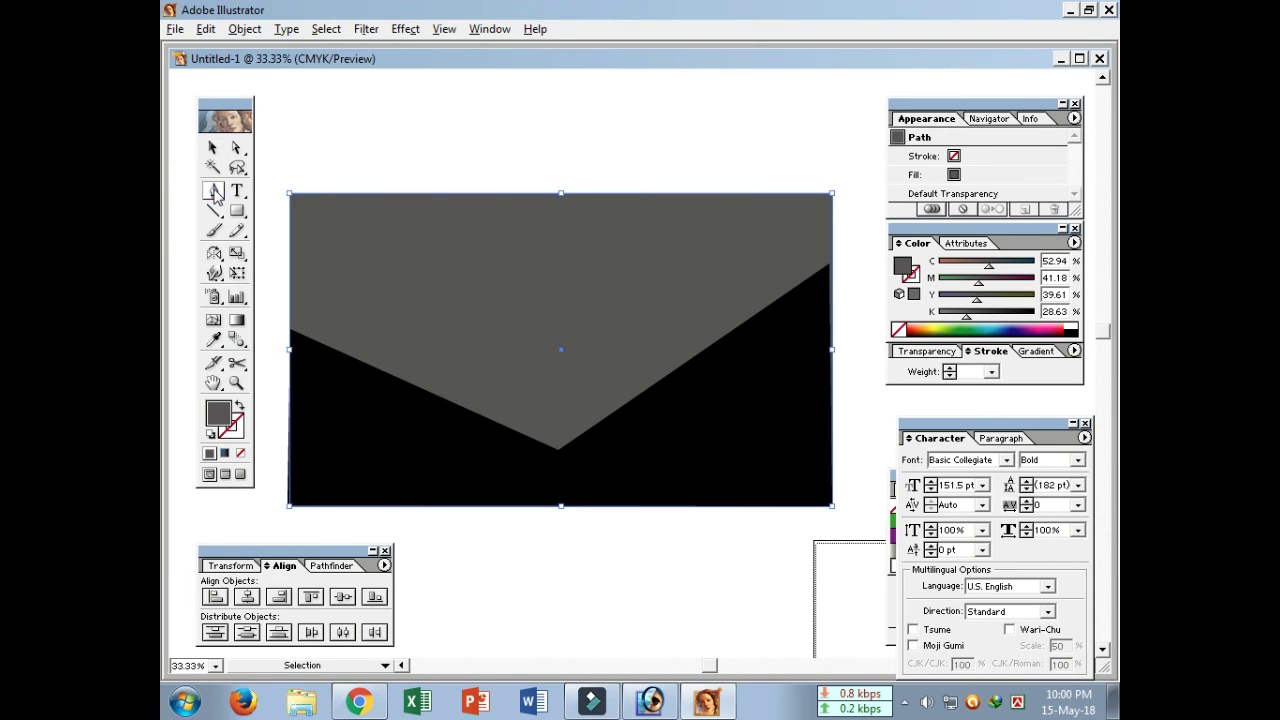
- Trace the first three building outlines along the left slope of the V
left_click(332, 347)
left_click(356, 279)
left_click(370, 370)
left_click(430, 399)
left_click(432, 302)
left_click(400, 275)
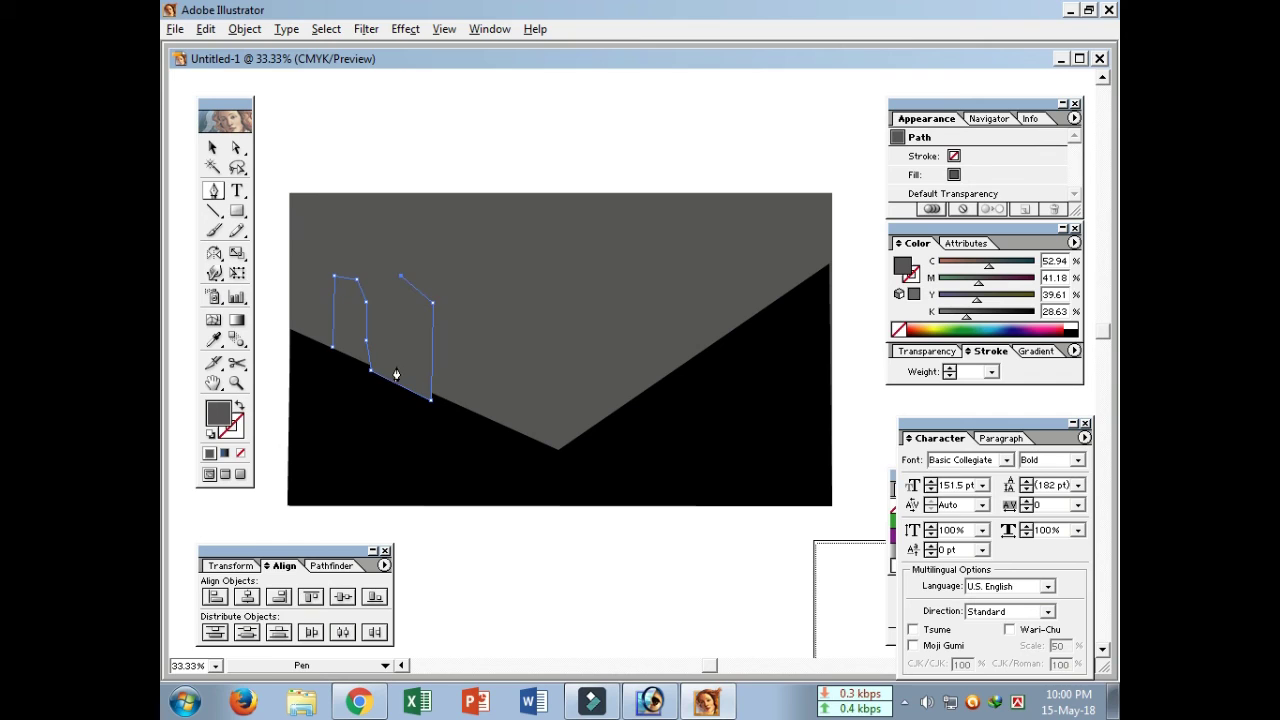
left_click(479, 414)
left_click(487, 265)
left_click(549, 284)
left_click(534, 436)
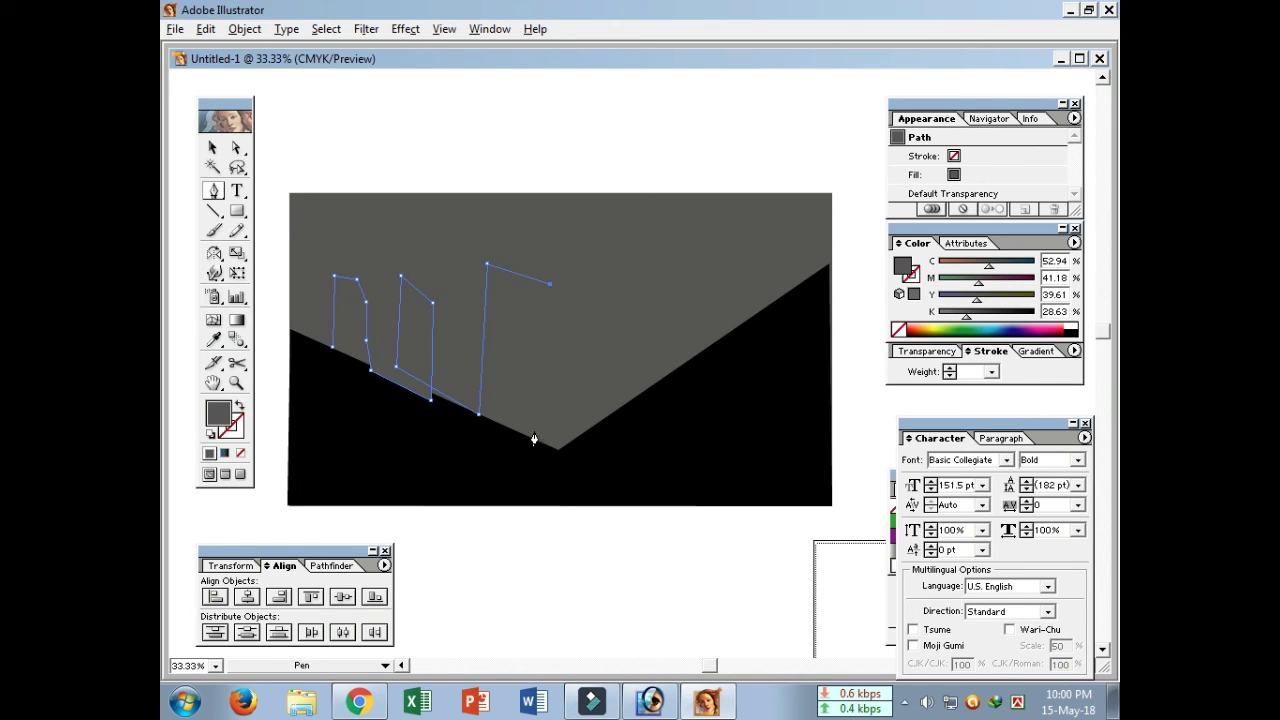
left_click(610, 412)
- Trace the remaining towers up the right slope and close the skyline shape with a base
left_click(630, 256)
left_click_drag(629, 253, 706, 255)
left_click(695, 365)
left_click(793, 304)
left_click(783, 224)
left_click(832, 213)
left_click(826, 317)
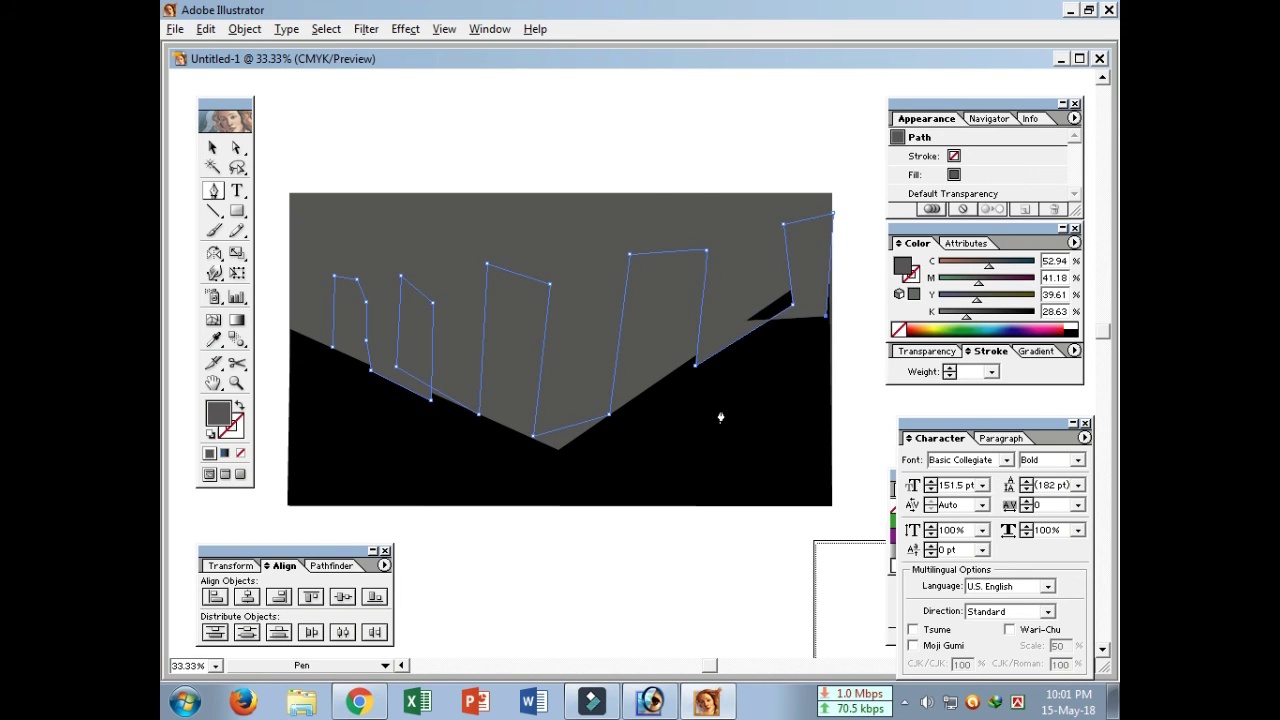
left_click(631, 461)
left_click(463, 465)
left_click(311, 382)
left_click(331, 347)
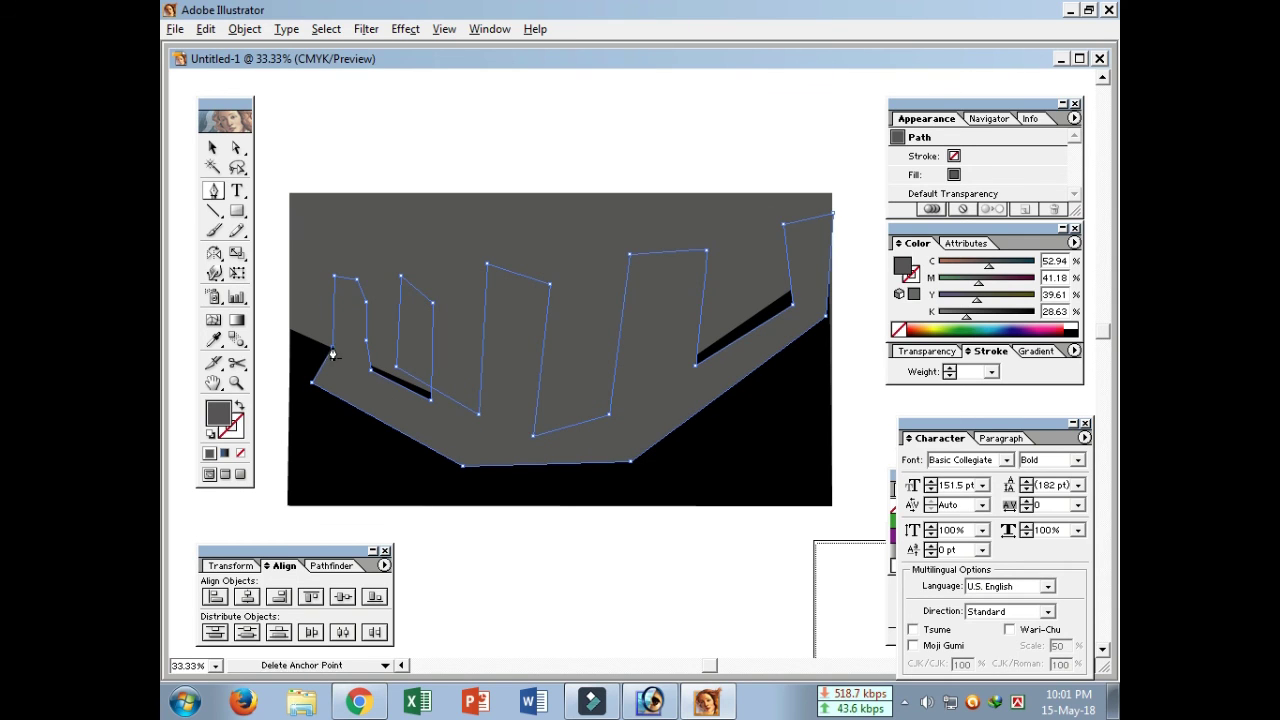
- Fill the skyline shape with a blue swatch and check a stray diagonal line
left_click_drag(1045, 438, 1070, 551)
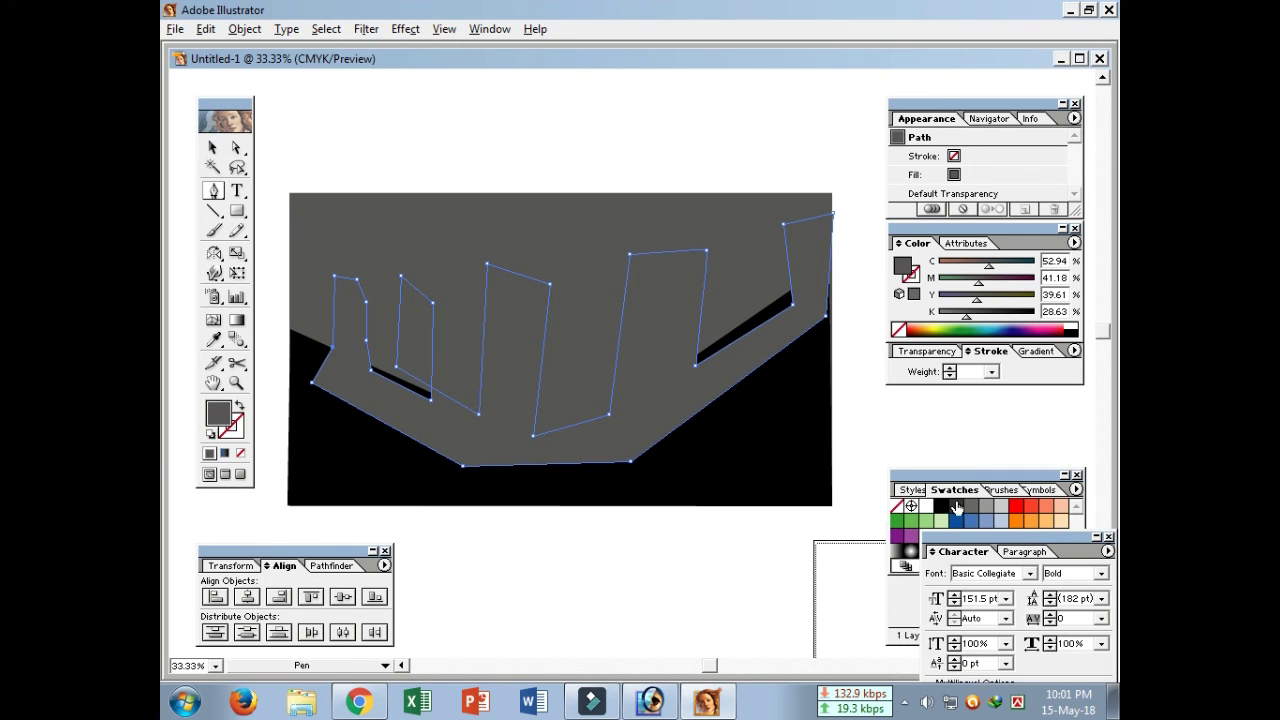
left_click(957, 522)
left_click(421, 125)
left_click(792, 445)
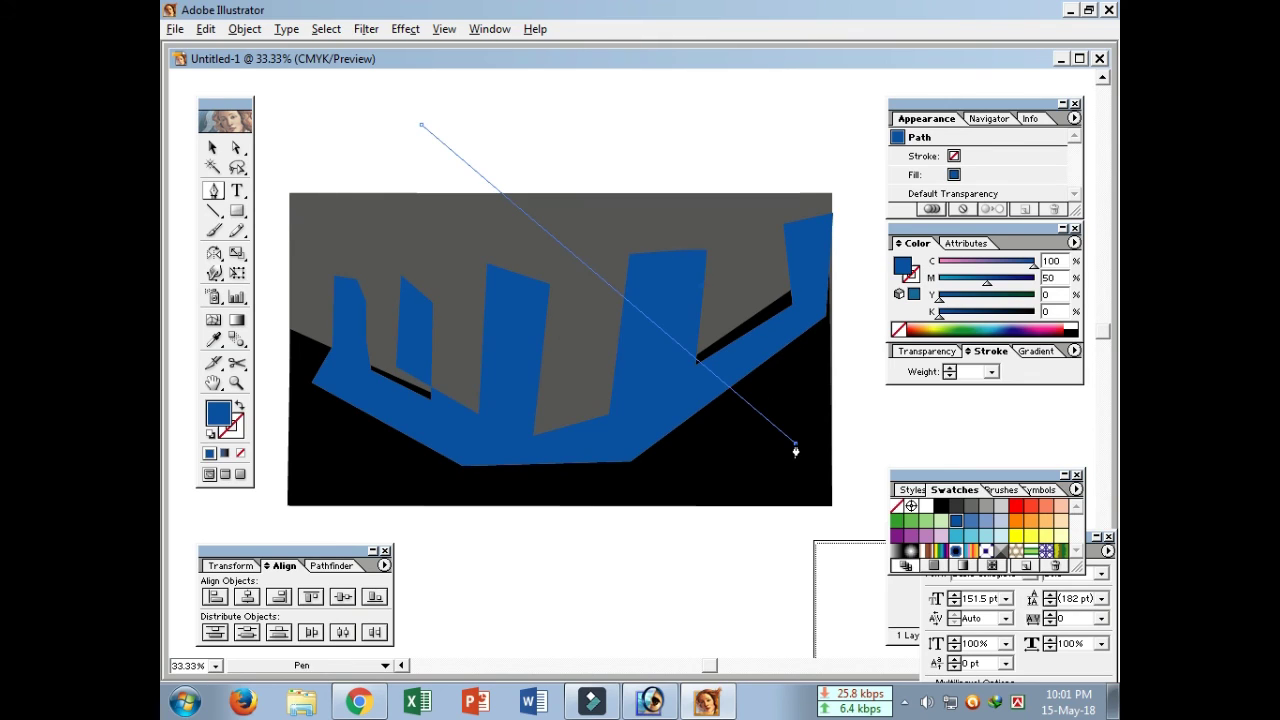
left_click(212, 148)
left_click(440, 146)
left_click(440, 146)
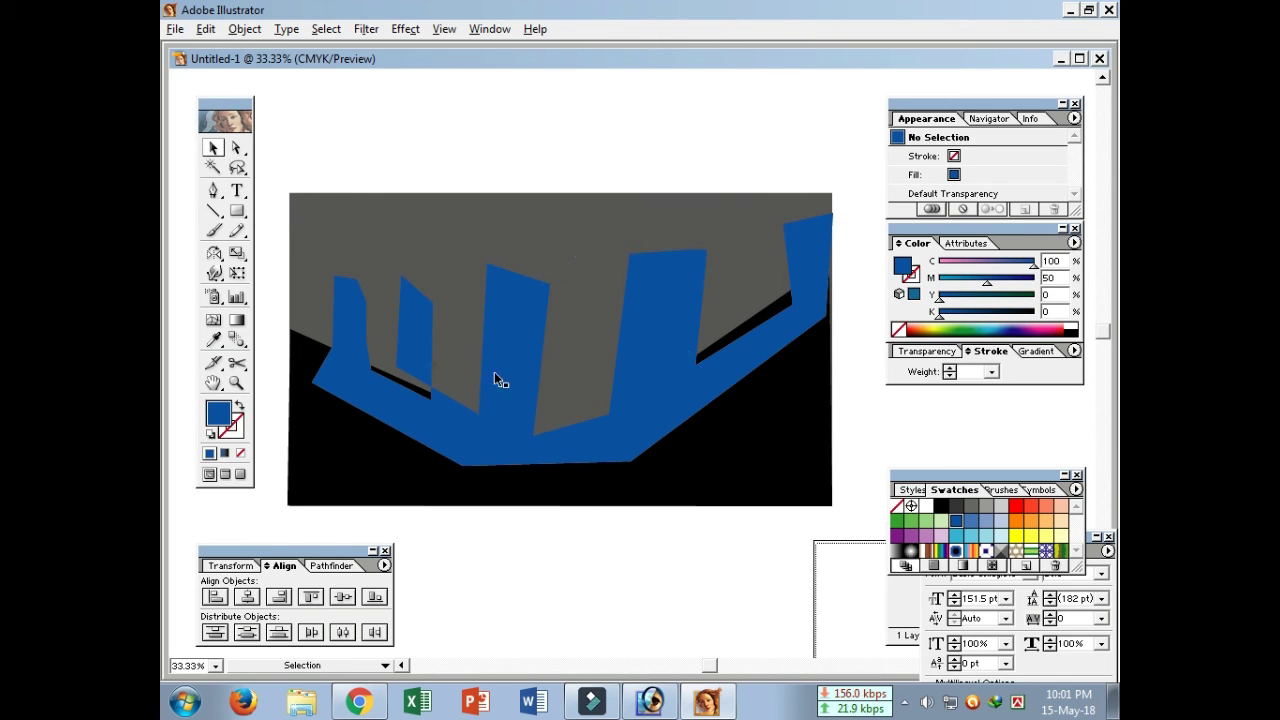
- Bring the black ground shape in front of the blue buildings
left_click(706, 450)
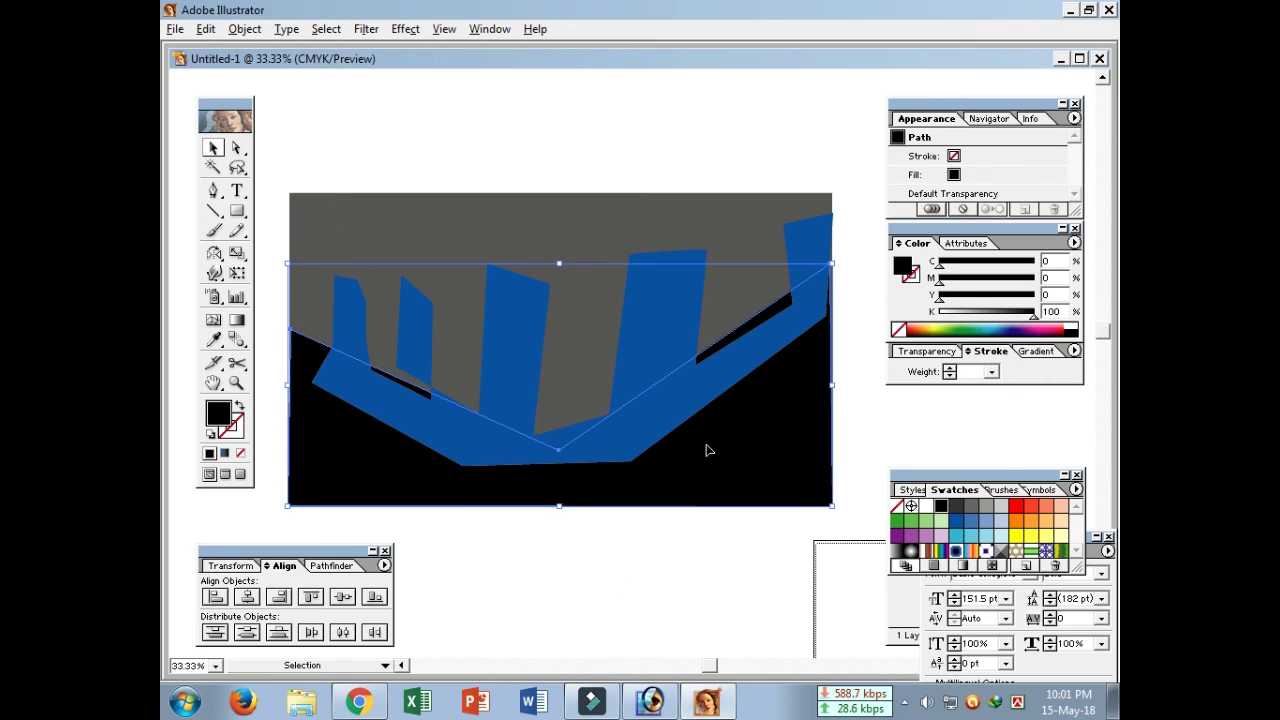
key("ctrl+shift+bracketright")
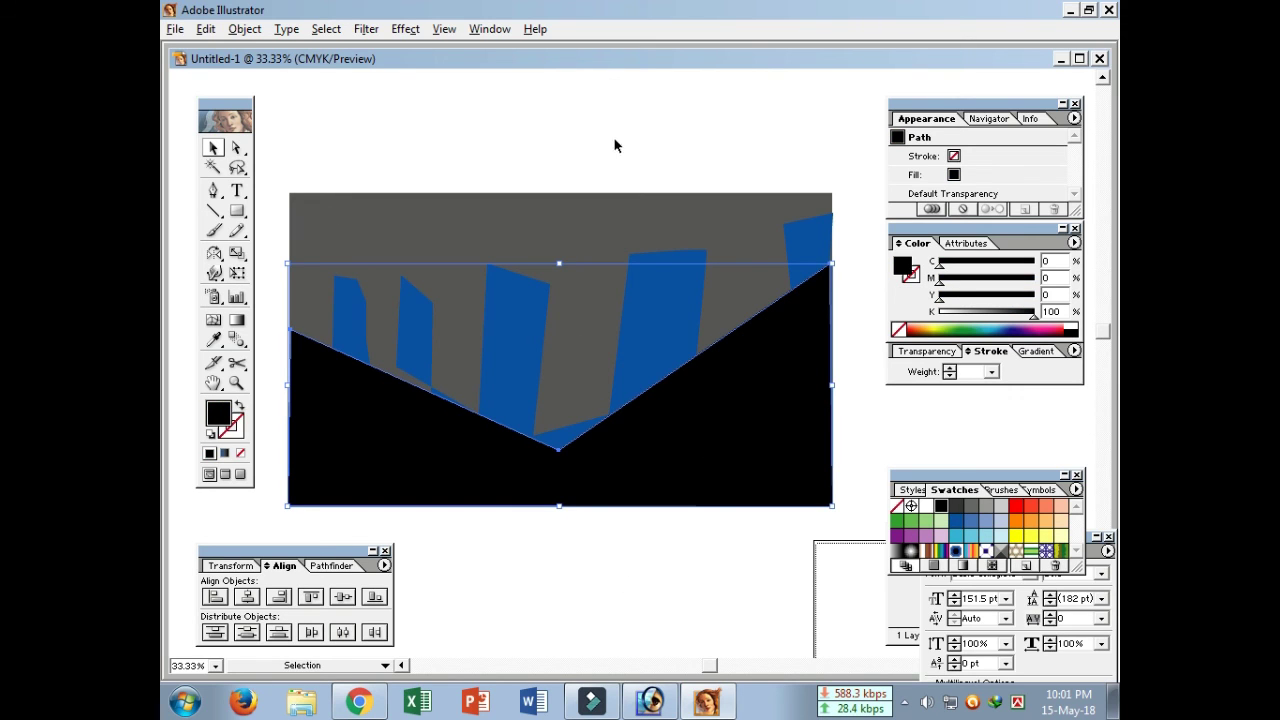
left_click(615, 146)
- Send the ground and buildings behind the Batman artwork and scale them down to fit
left_click_drag(800, 166, 835, 294)
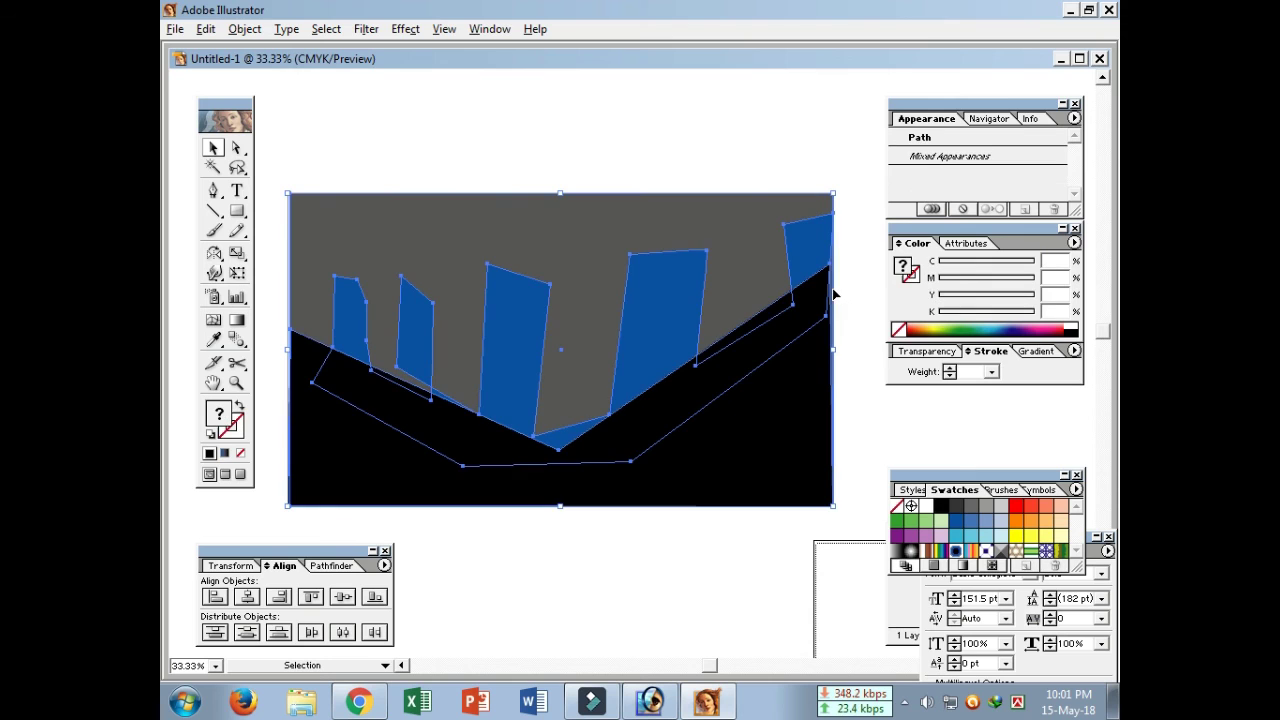
key("shift+Left")
key("ctrl+shift+bracketleft")
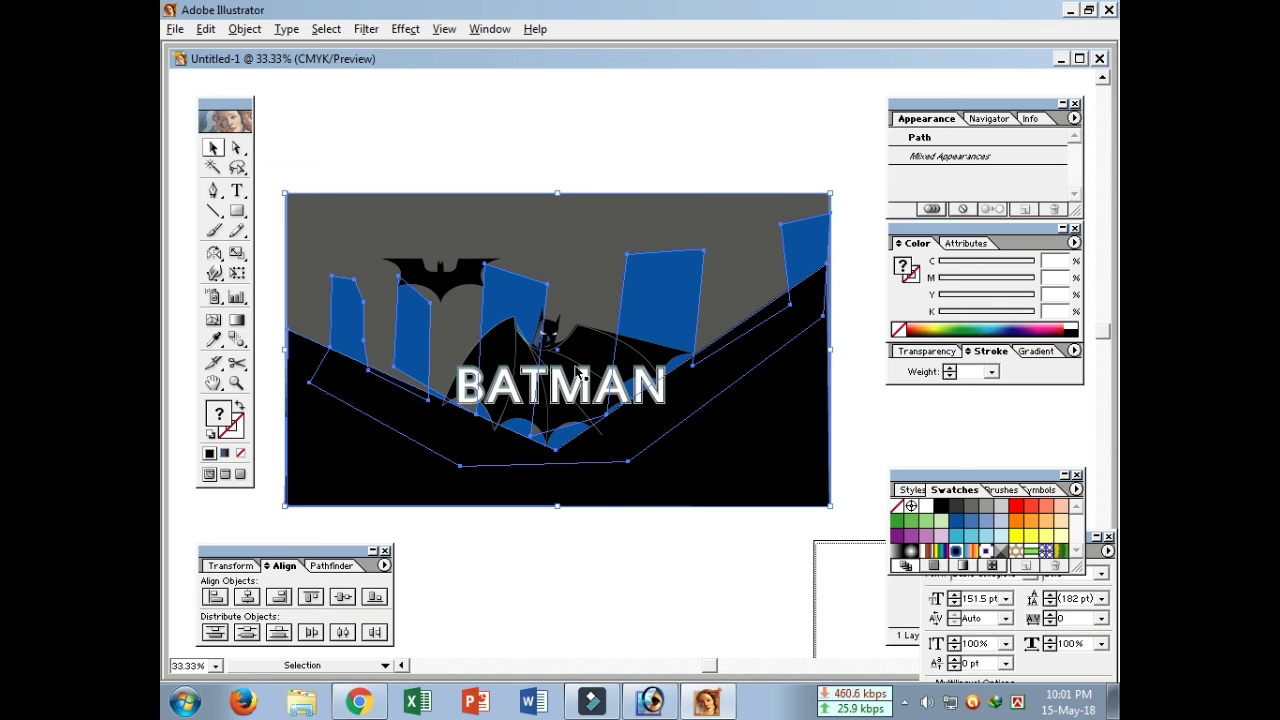
left_click_drag(829, 193, 782, 245)
left_click(814, 233)
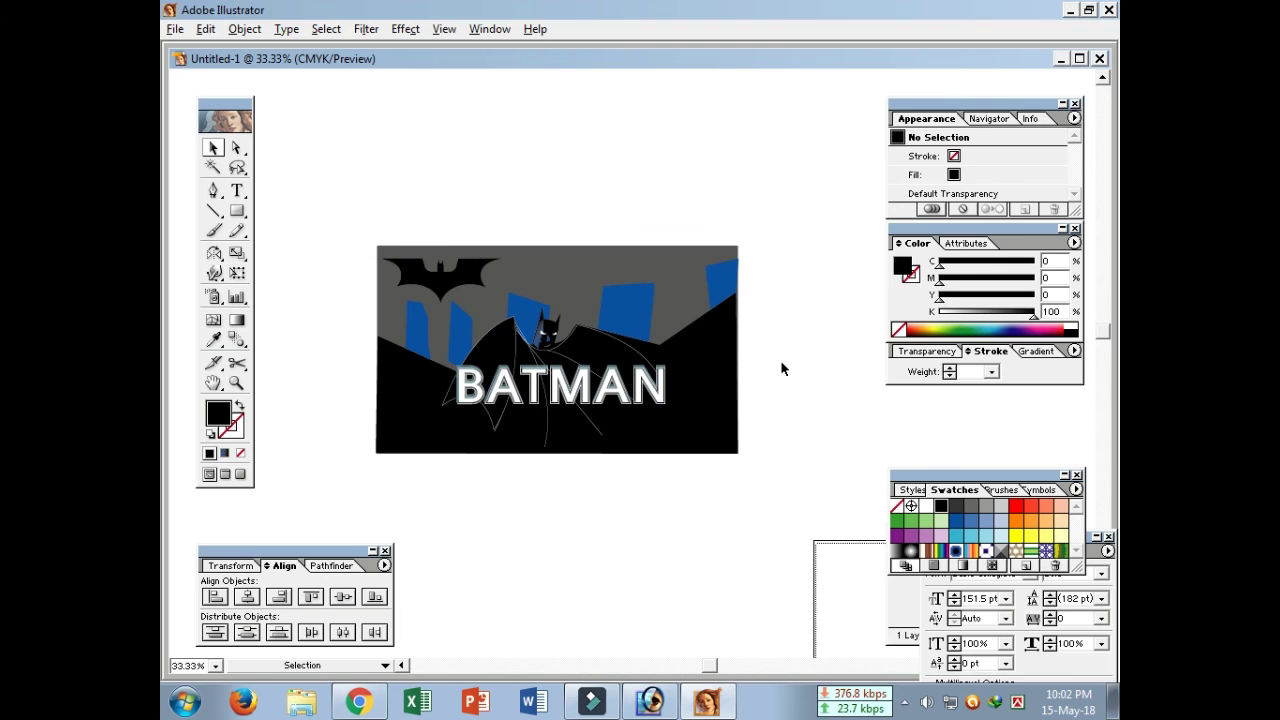
- Zoom in on the poster and scale the bat logo down
key("z")
left_click(765, 328)
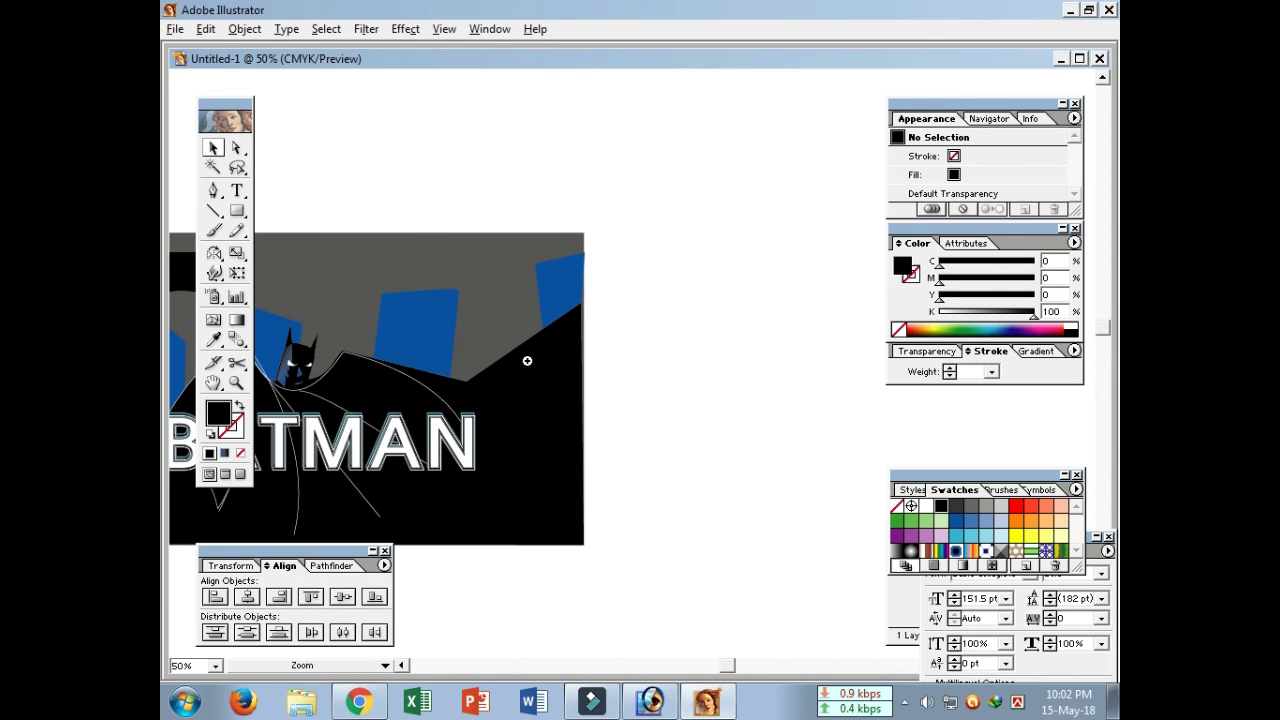
left_click(503, 371)
key("v")
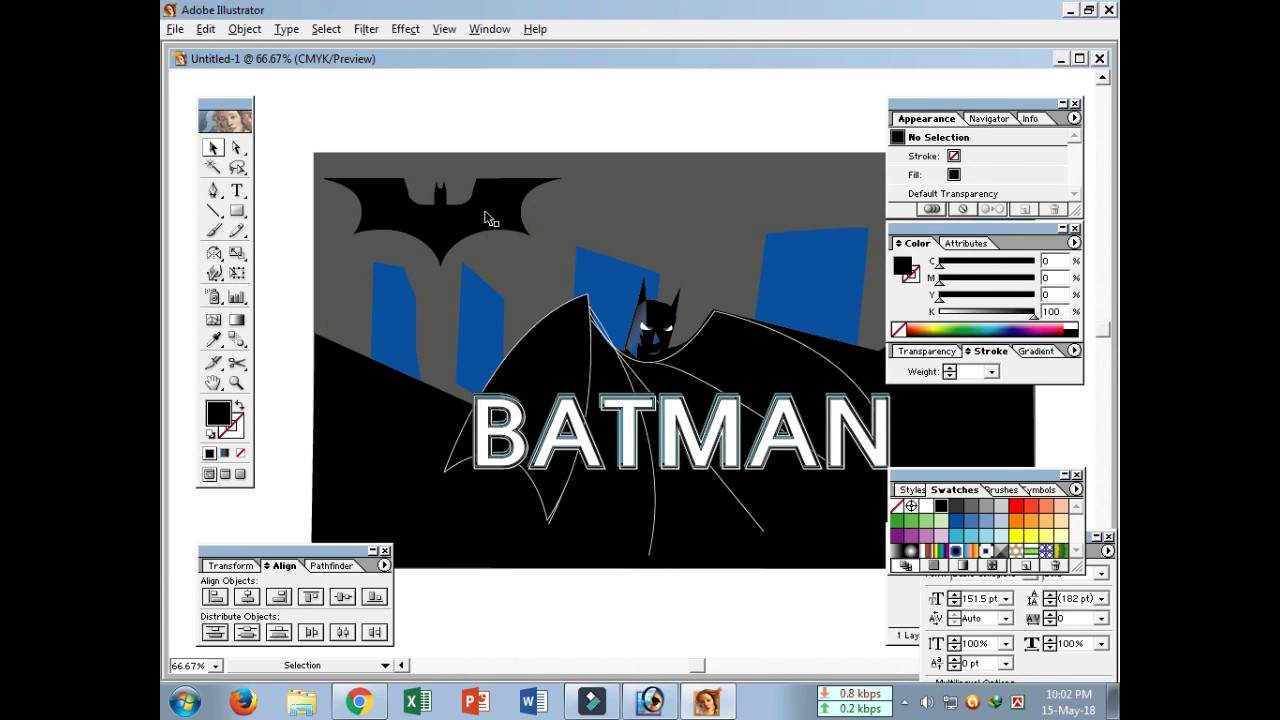
left_click(486, 217)
left_click_drag(559, 266, 430, 194)
left_click(578, 122)
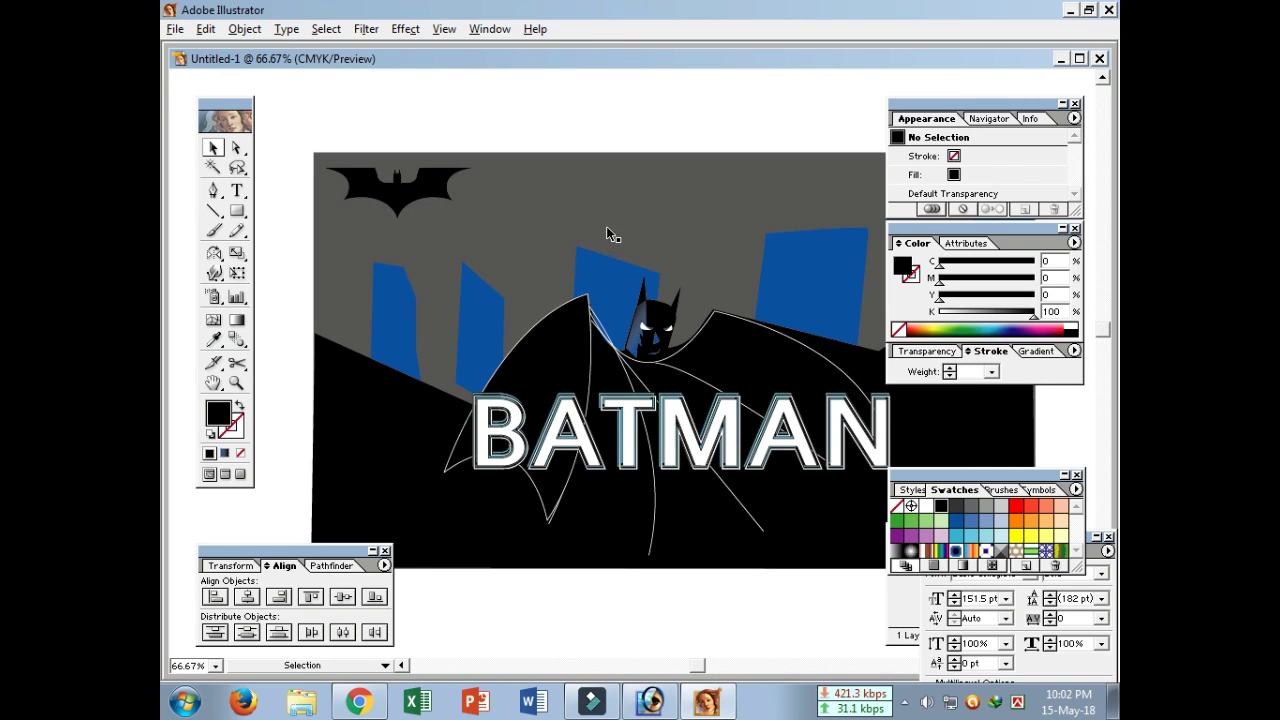
- Pan to the Batman figure and check the head by selecting it
left_click_drag(689, 251, 469, 301)
left_click(438, 364)
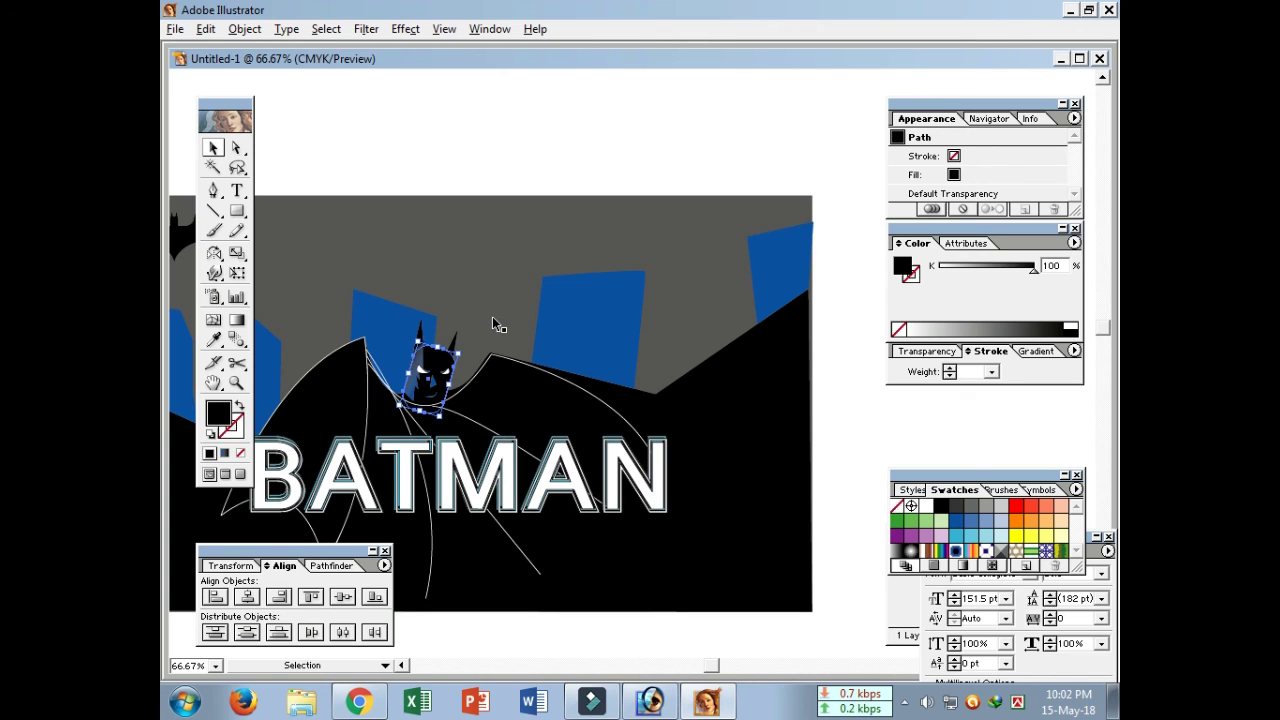
left_click(590, 137)
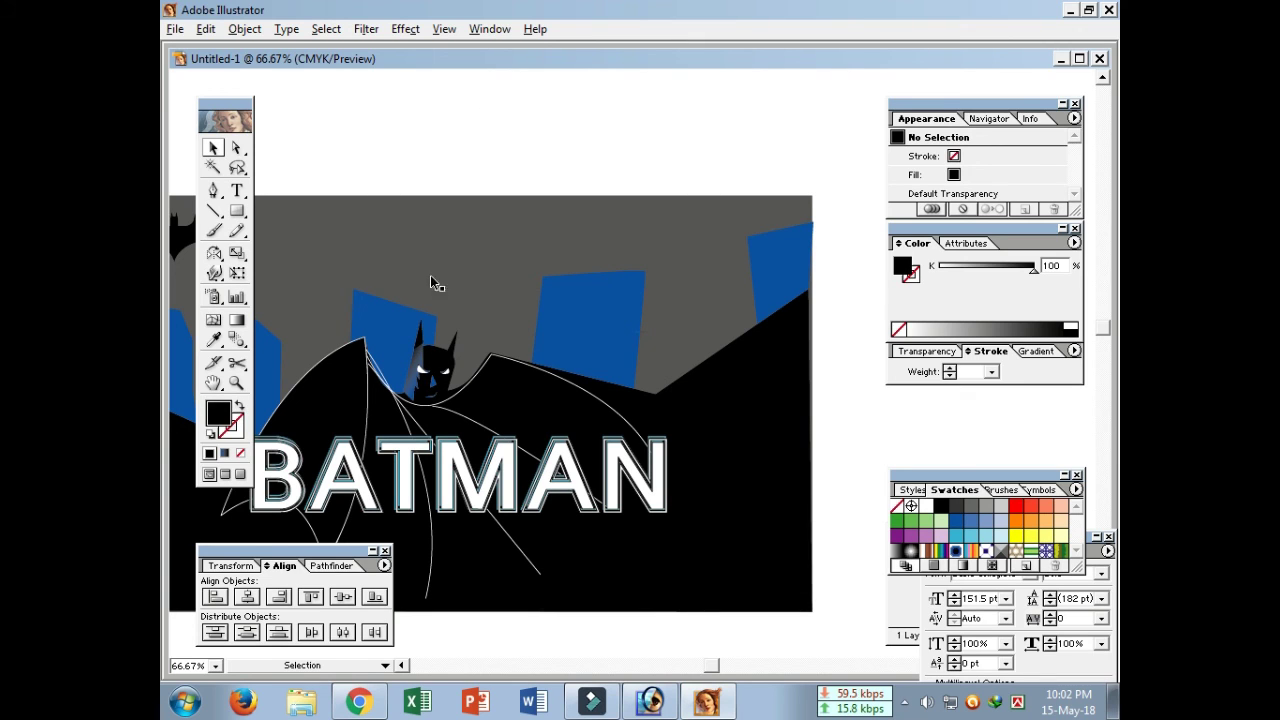
left_click(419, 339)
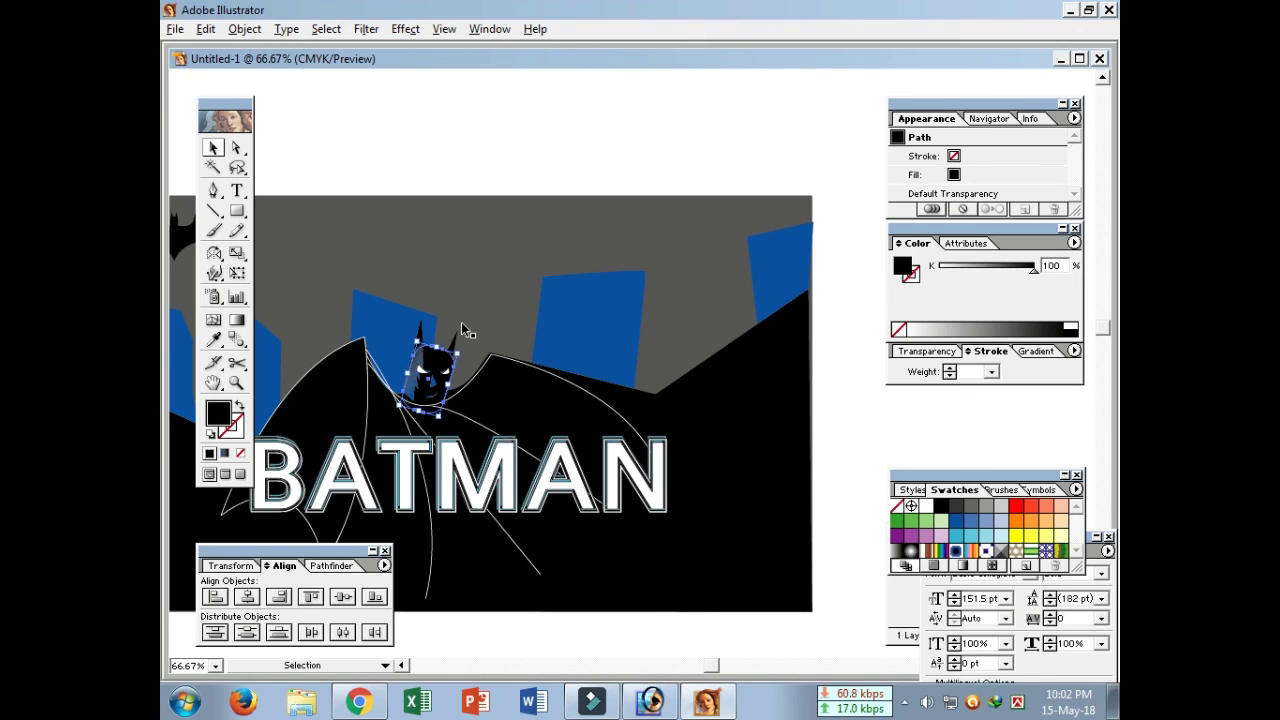
left_click(451, 197)
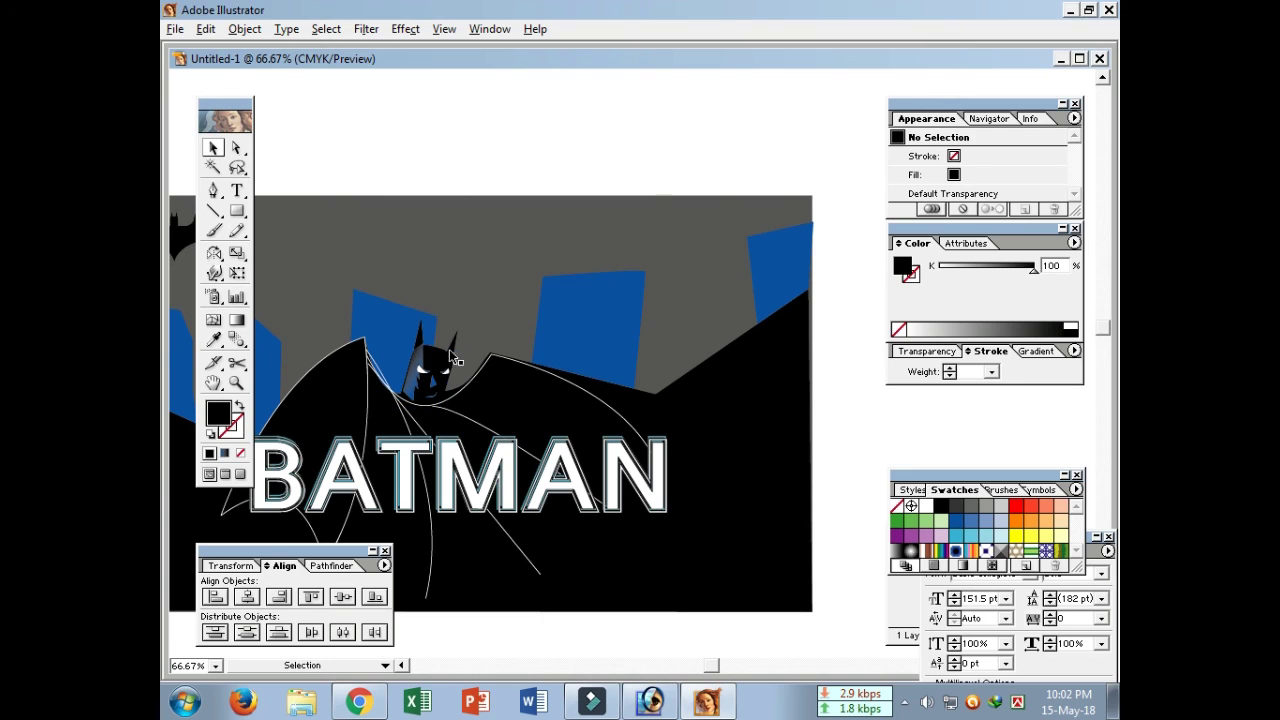
- Start a curved pen path over Batman's head and ear tip
left_click(213, 190)
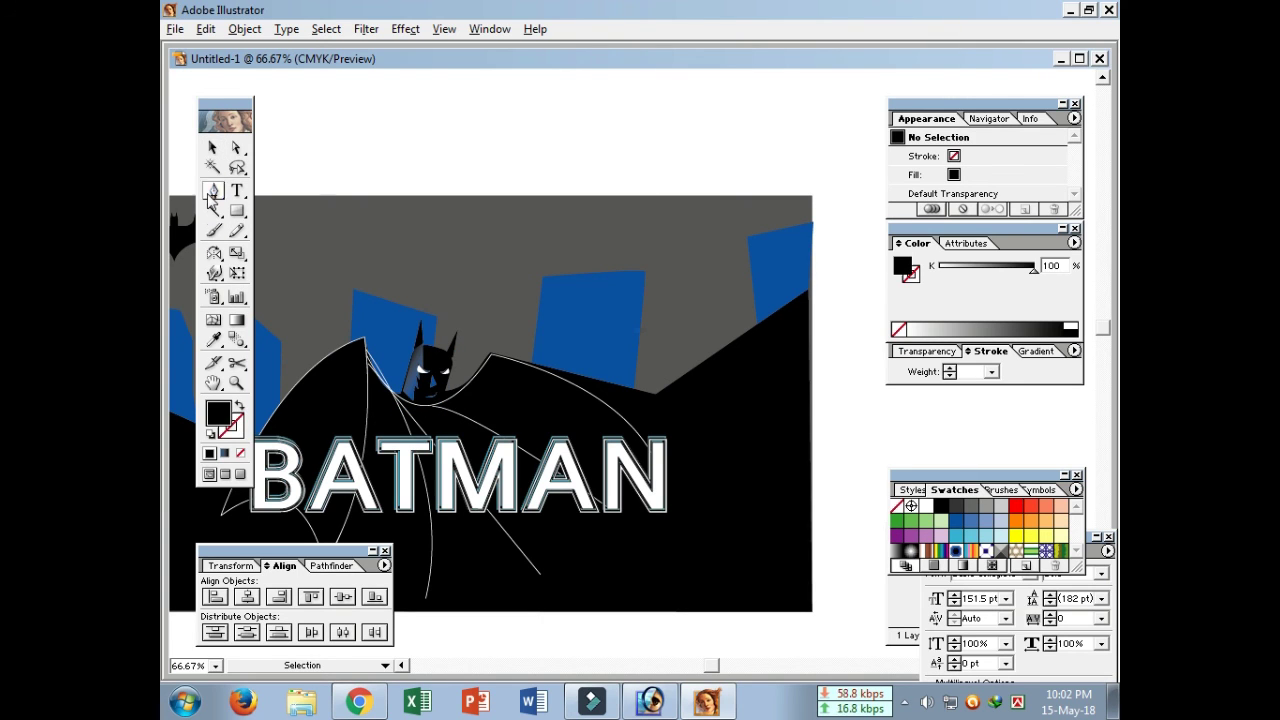
left_click(416, 356)
left_click(456, 330)
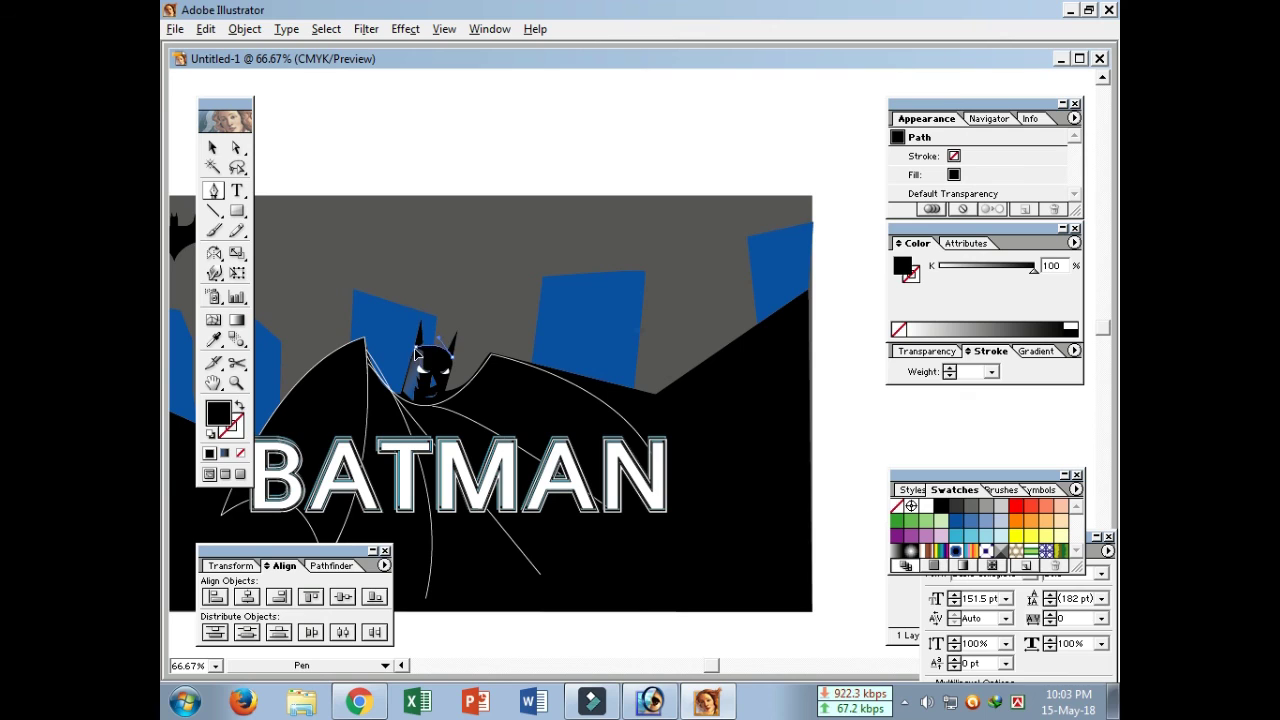
mouse_move(418, 348)
left_mouse_down()
mouse_move(494, 360)
mouse_move(453, 368)
left_mouse_up()
left_click(450, 368, "ctrl")
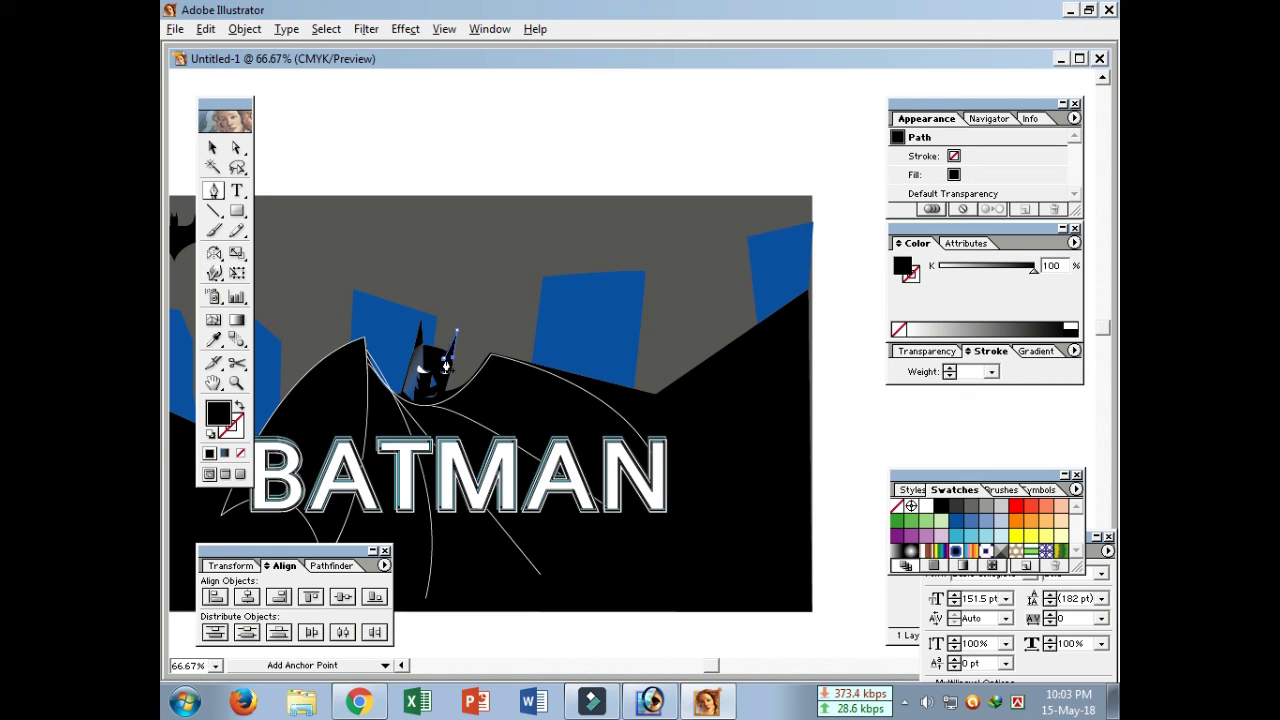
key("v")
left_click(441, 120)
- Trace a new head path over Batman's face and select the new shape
left_click(213, 190)
left_click(427, 355)
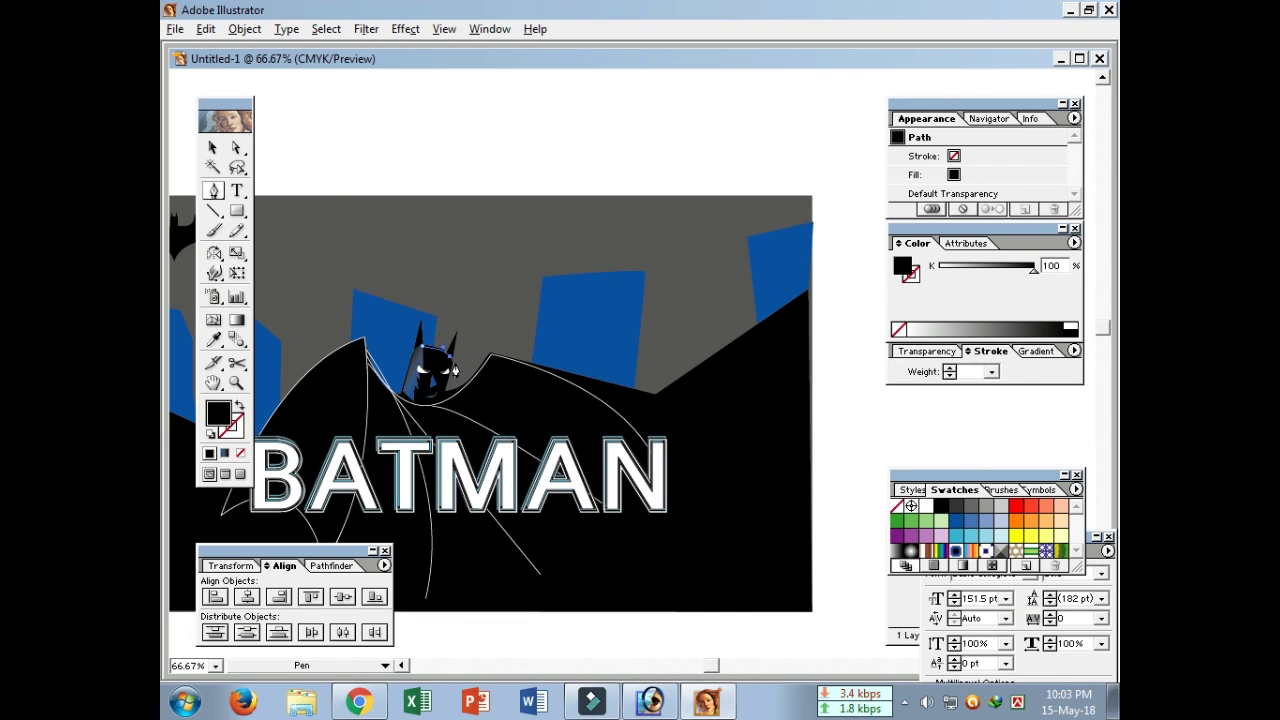
left_click(414, 364)
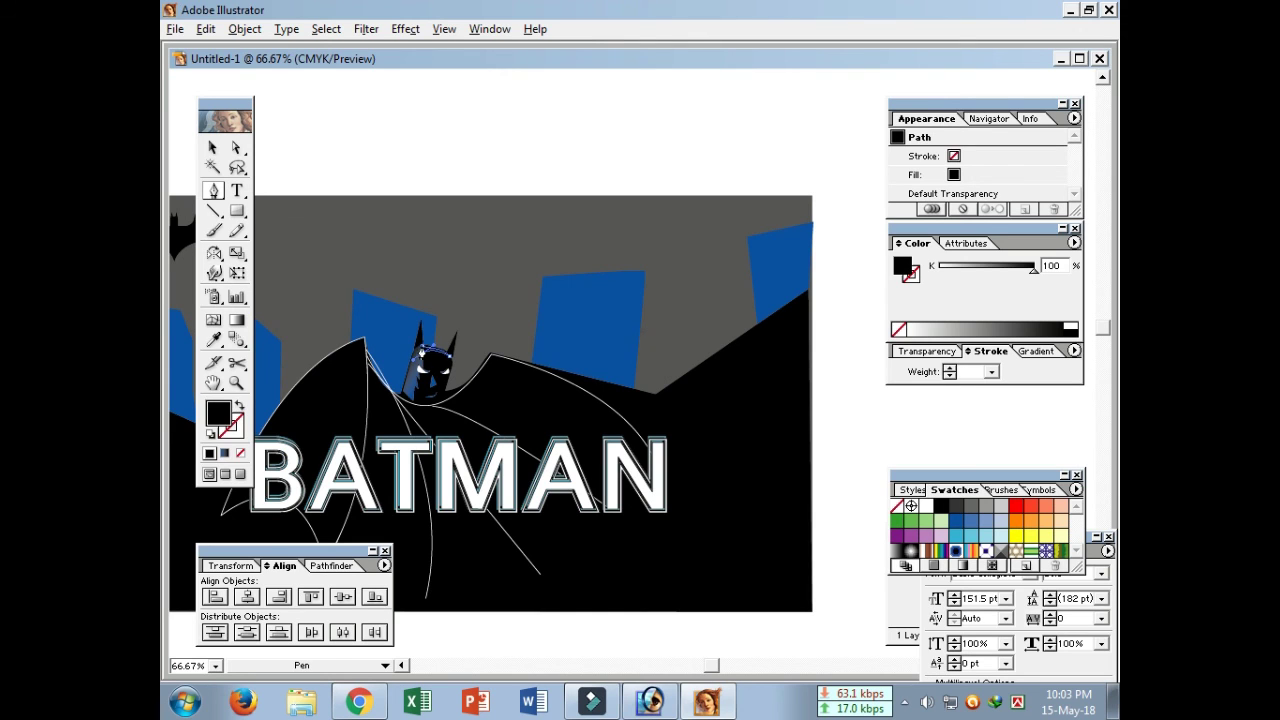
key("v")
left_click(380, 152)
left_click(433, 354)
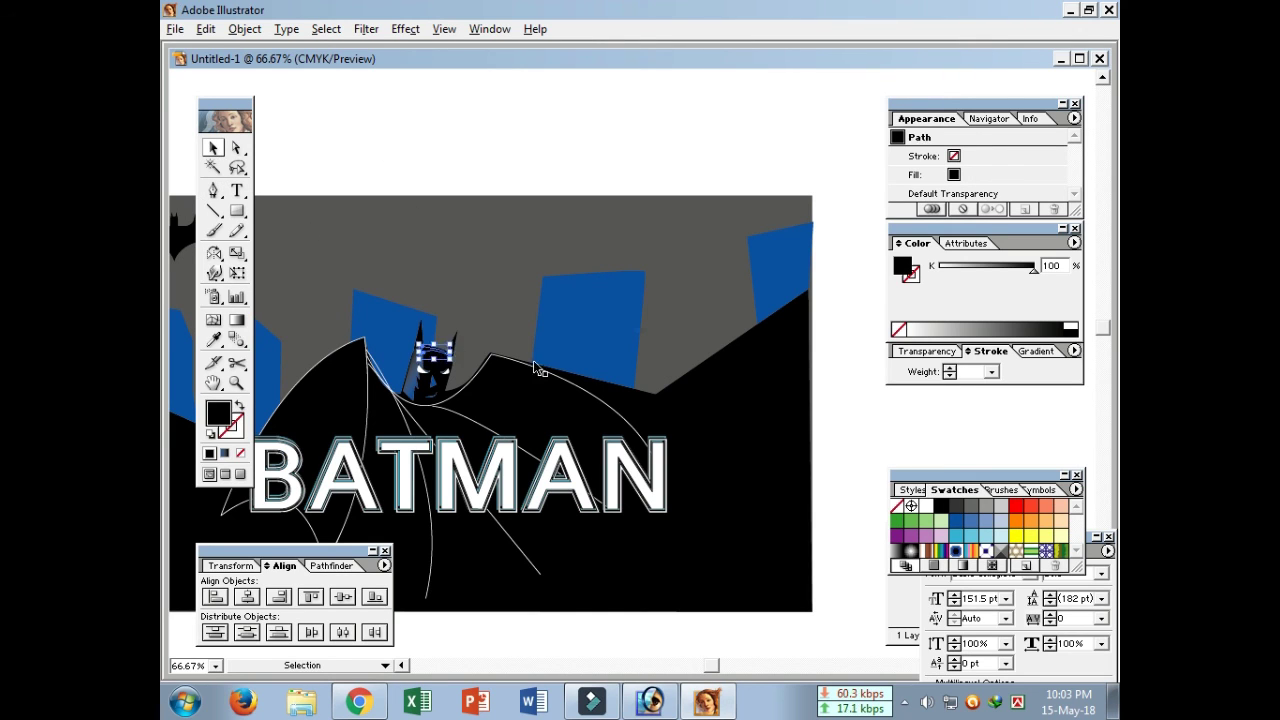
- Fill the head shape with blue, then a blue-to-black gradient
left_click(958, 537)
left_click(955, 520)
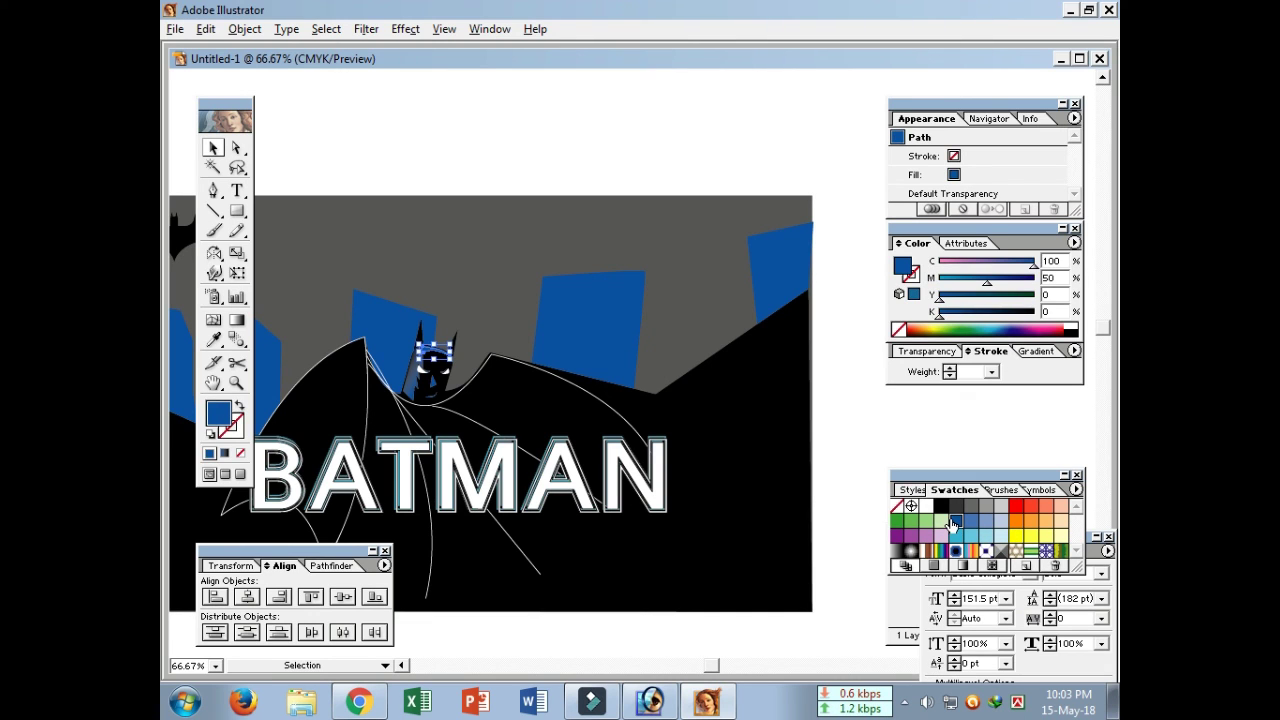
left_click(1035, 351)
left_click(990, 428)
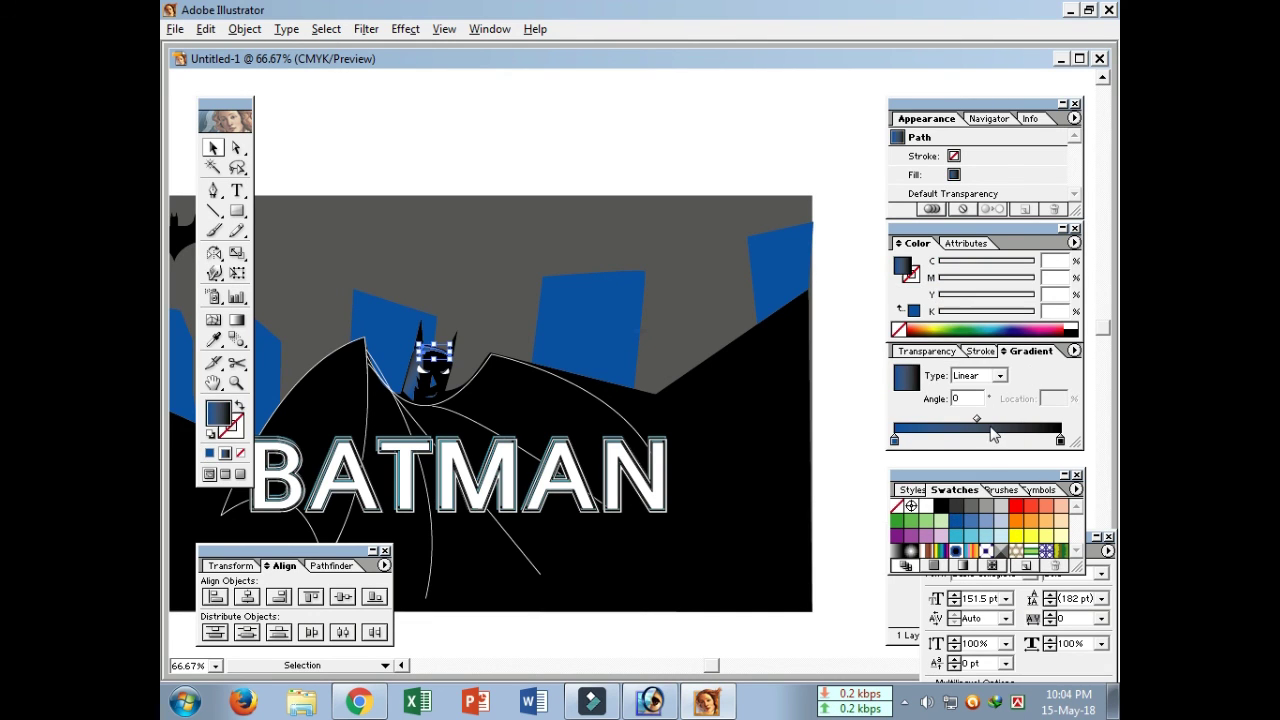
- Make the head gradient radial and centre it on Batman's face
left_click(236, 320)
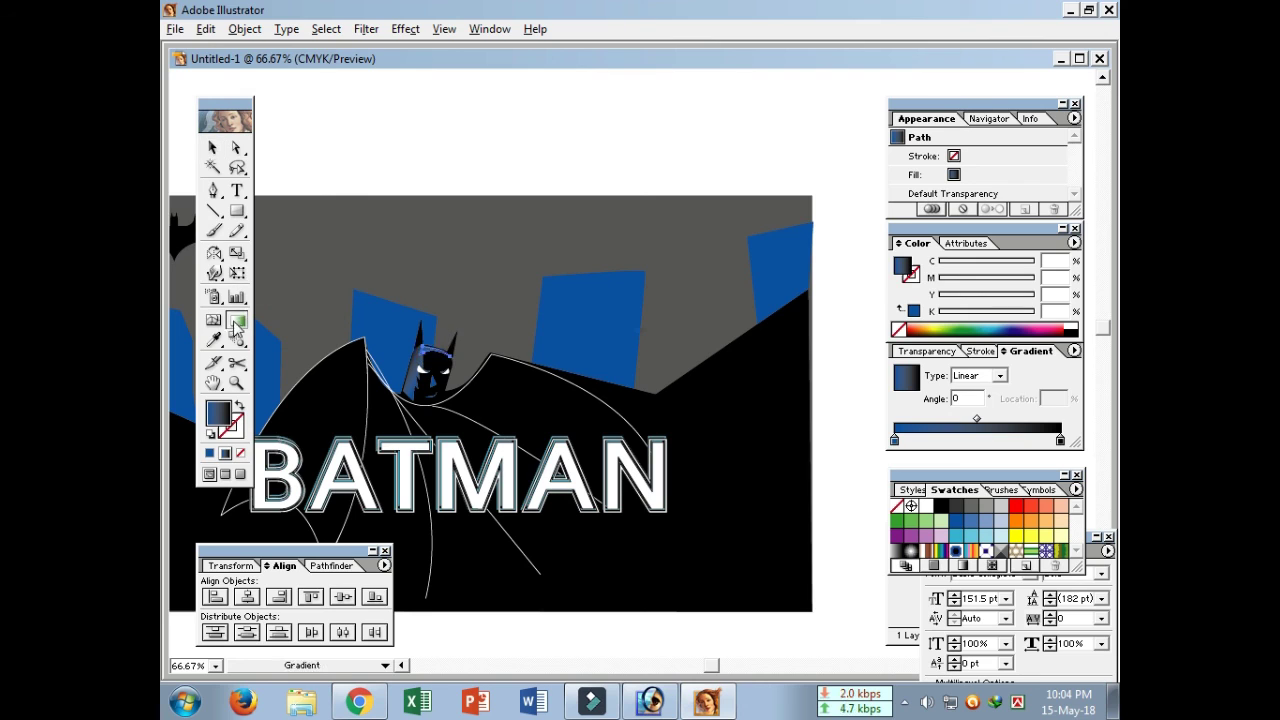
left_click(975, 375)
left_click(997, 400)
left_click_drag(436, 357, 437, 321)
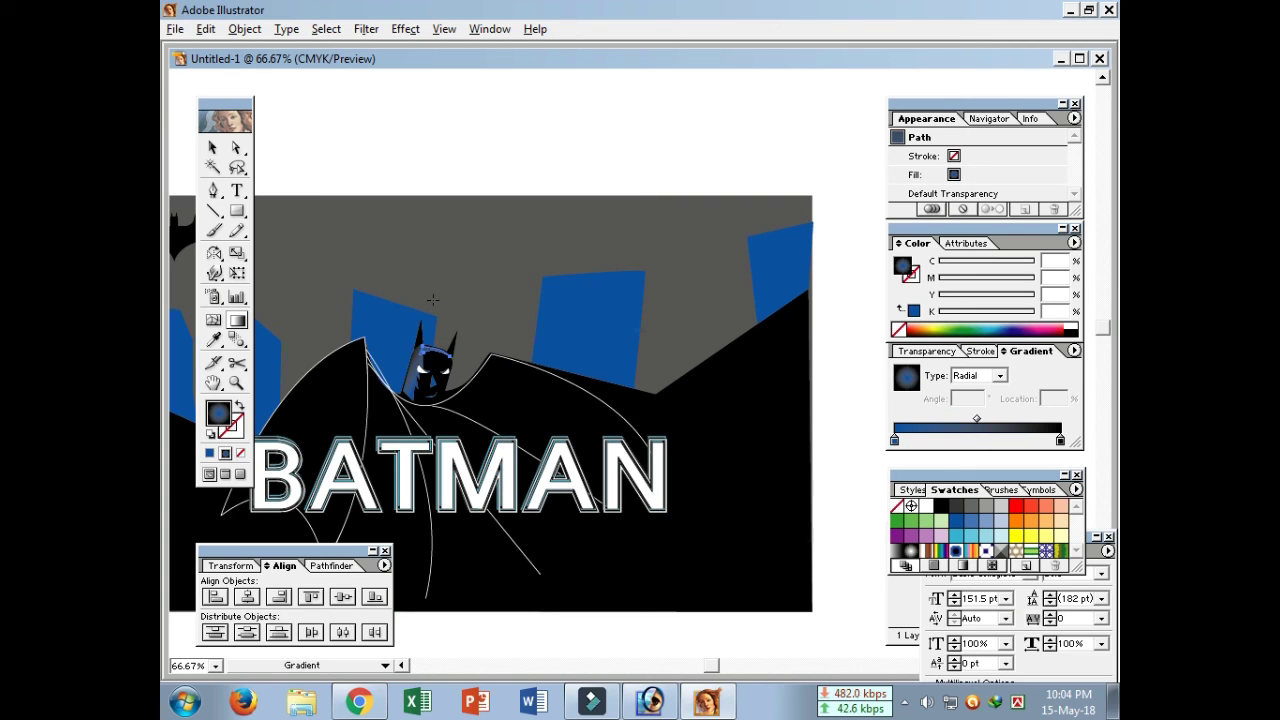
left_click(213, 148)
left_click(410, 215)
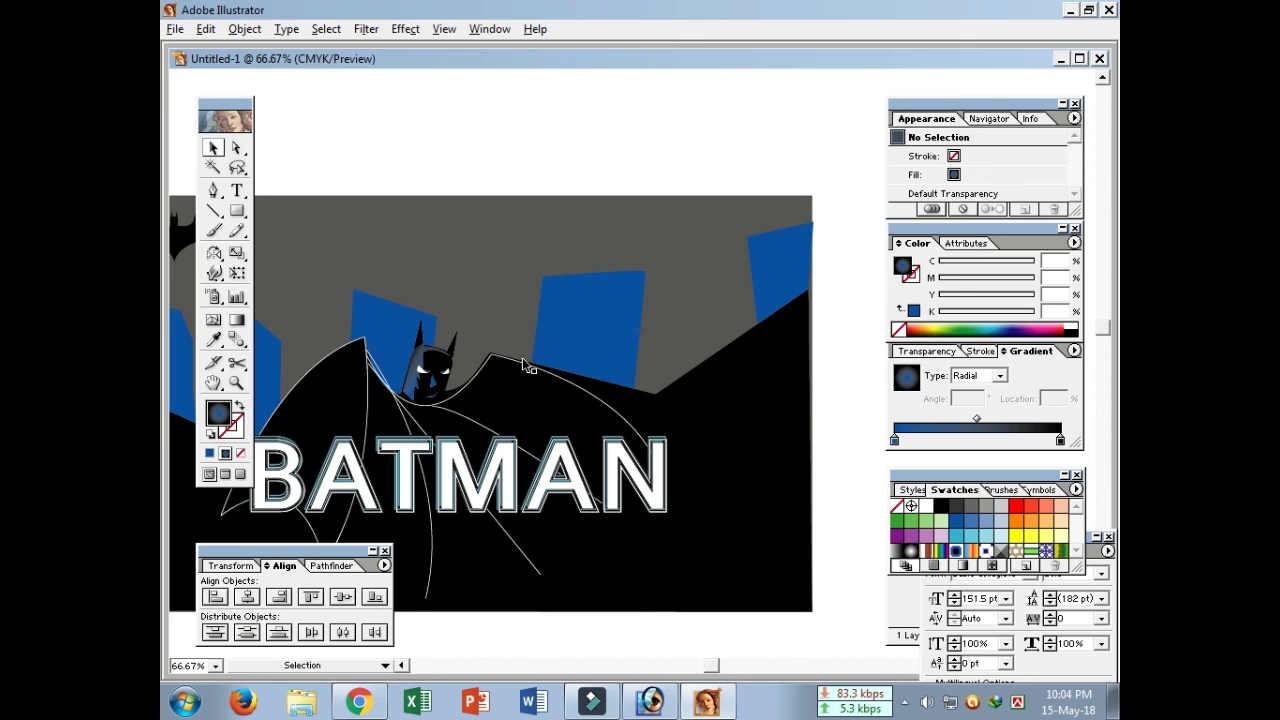
left_click_drag(510, 378, 625, 363)
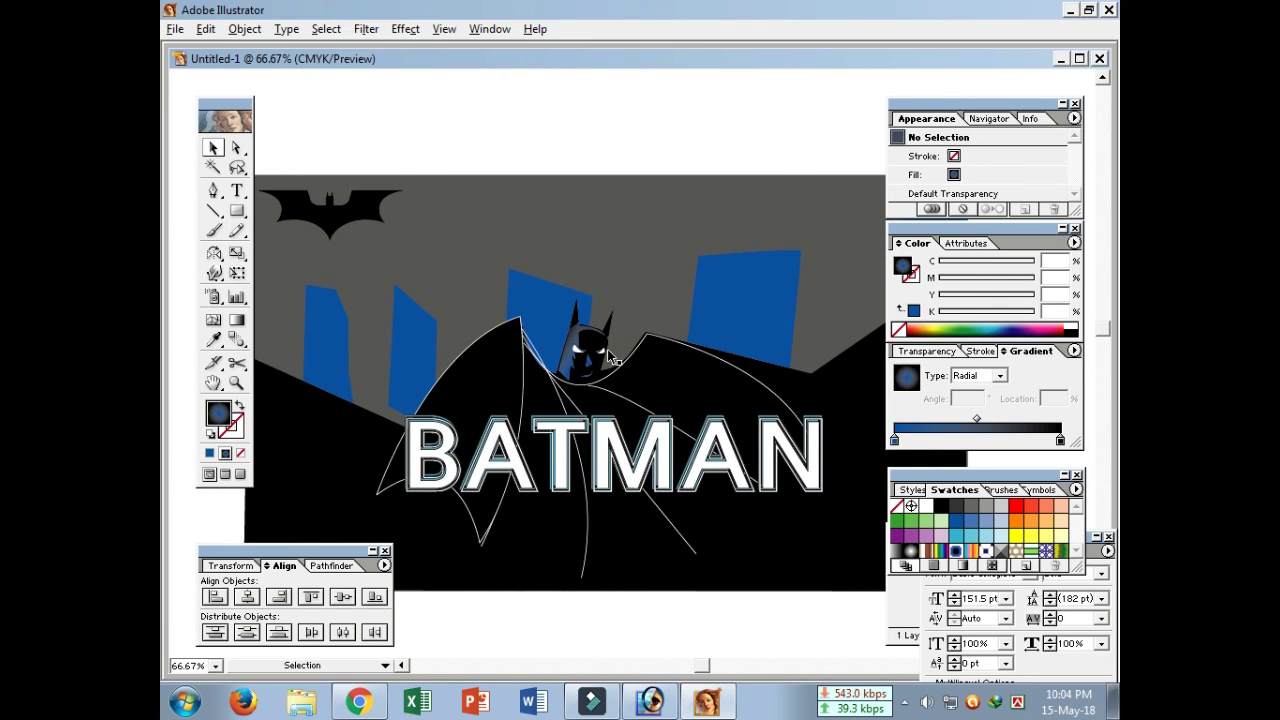
- Open Save for Web with JPEG format at quality 100
left_click(175, 29)
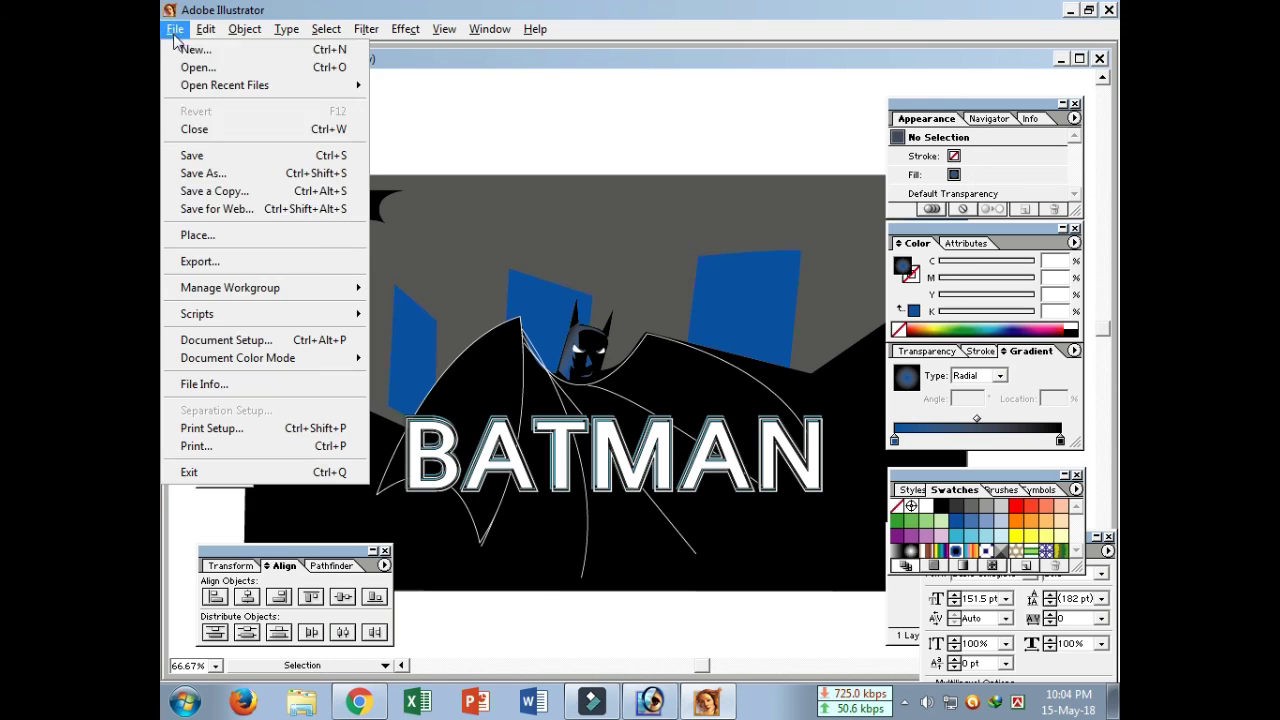
left_click(228, 214)
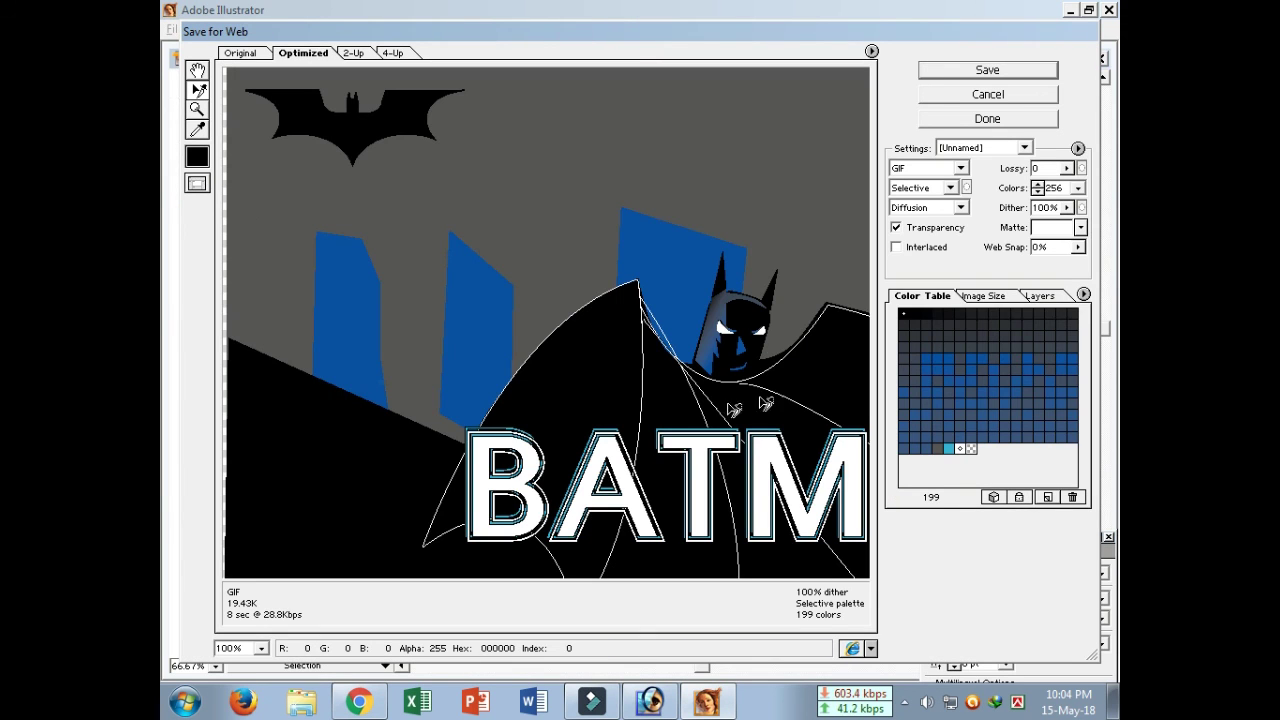
left_click(960, 168)
left_click(912, 194)
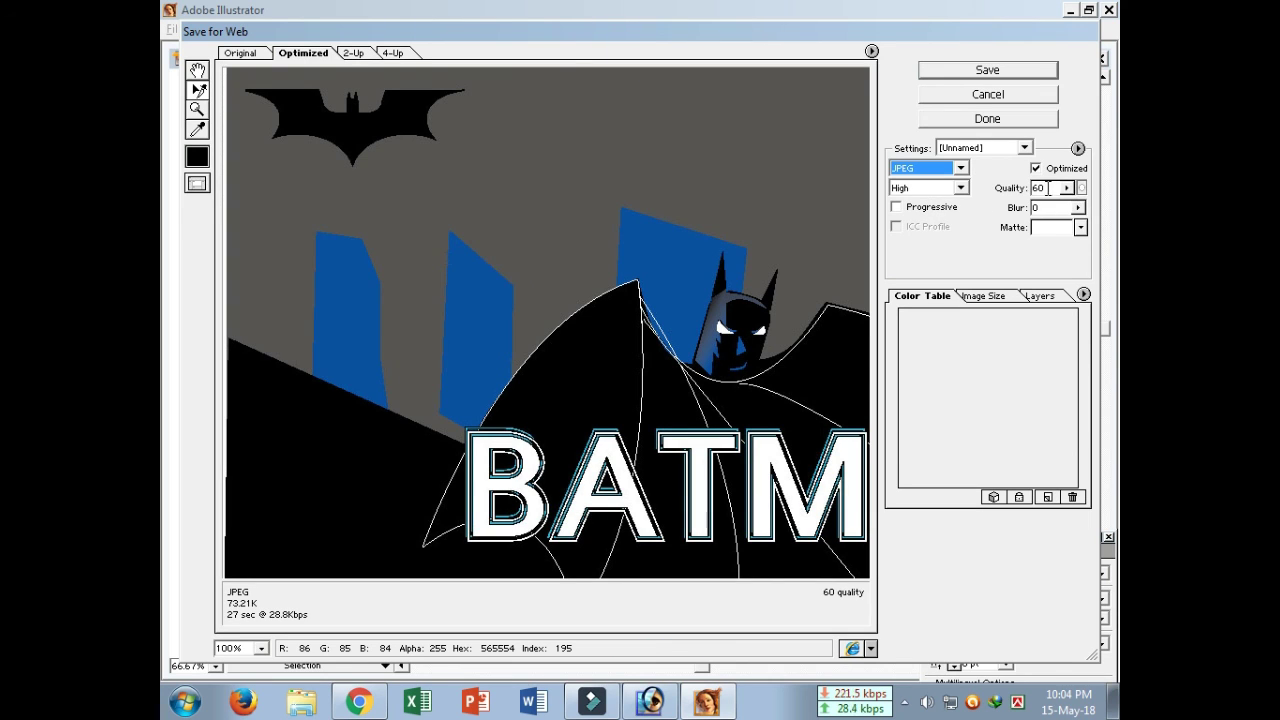
left_click(1067, 188)
left_click_drag(1026, 210, 1068, 210)
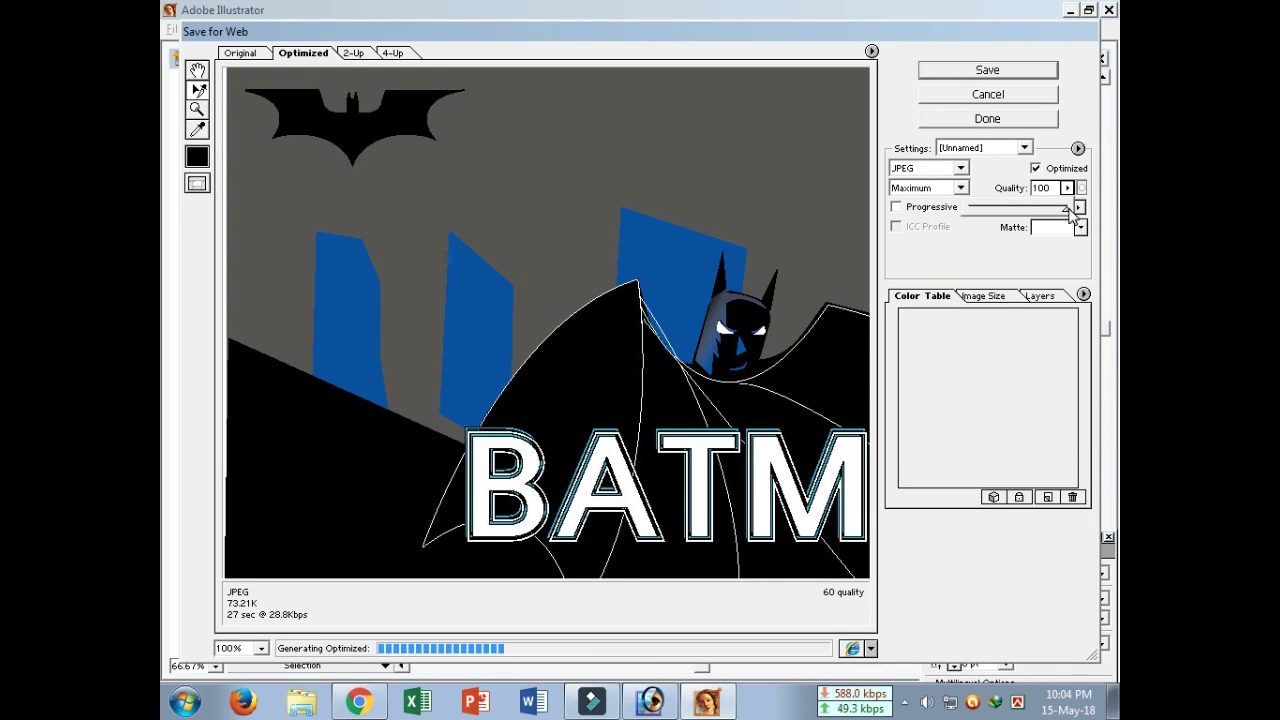
- Resize the export image to 2000 pixels wide, apply it, and start saving
left_click(1001, 299)
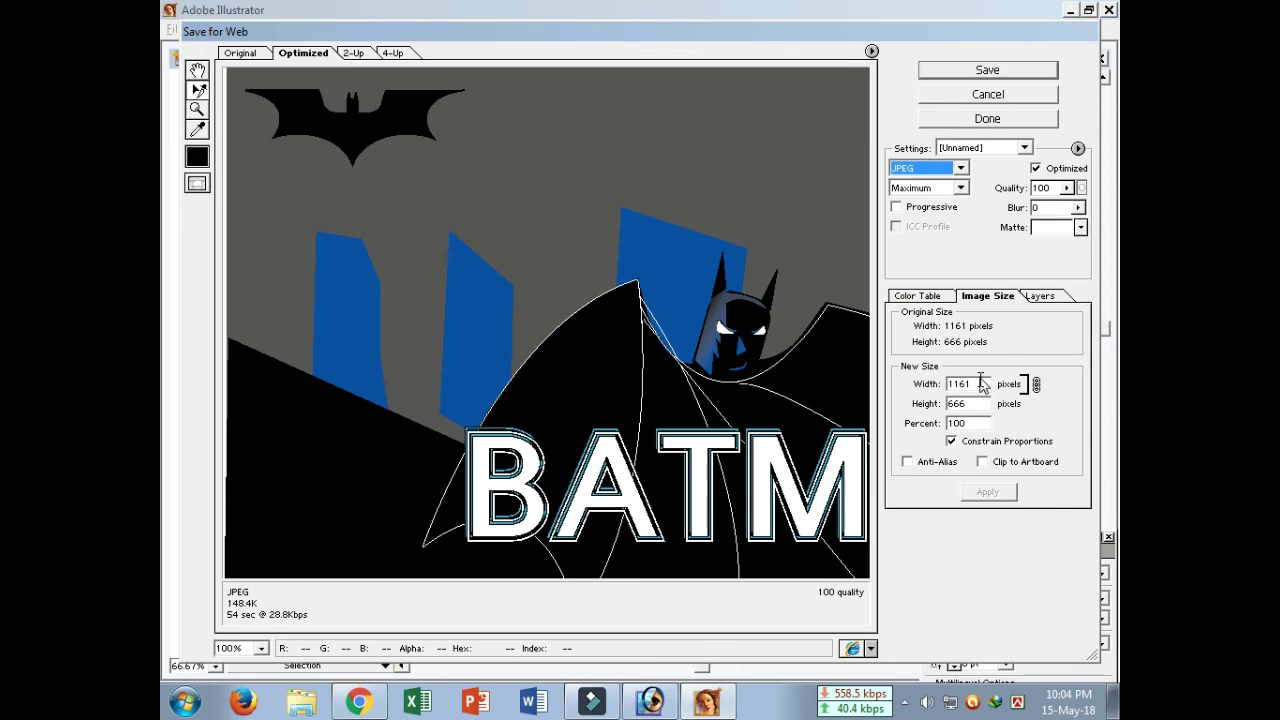
left_click(974, 384)
type("2000")
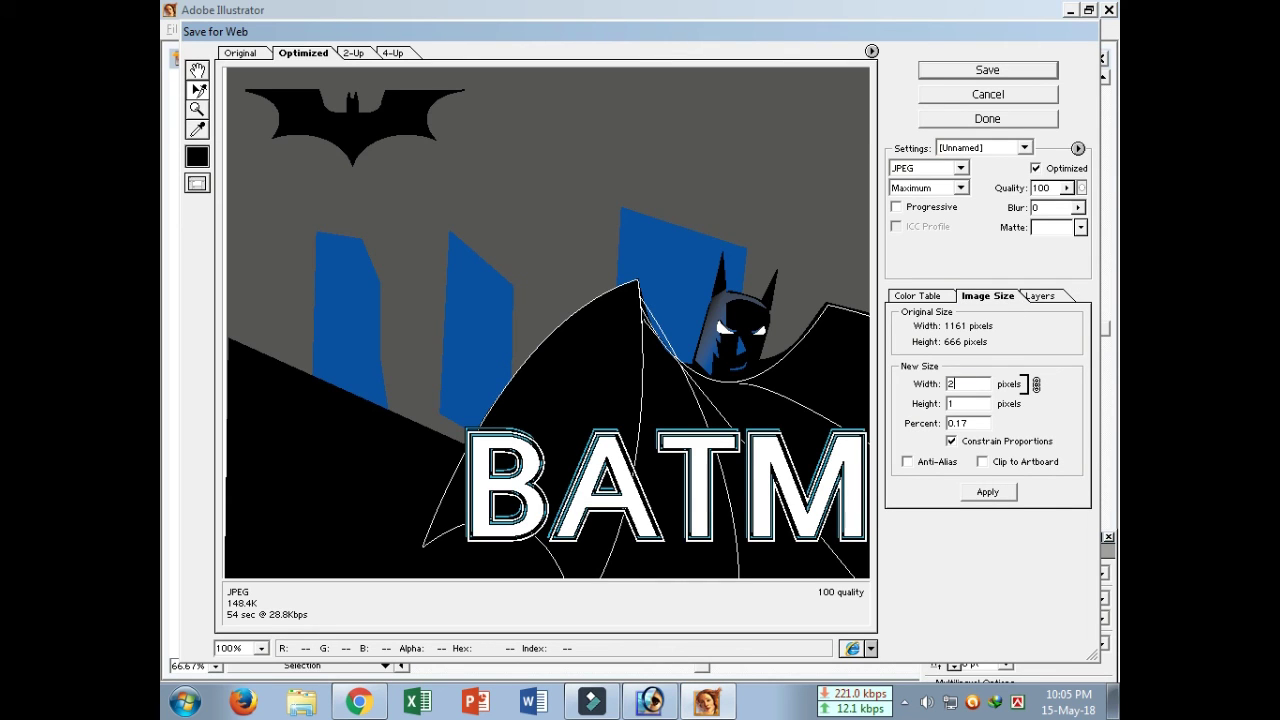
left_click(988, 494)
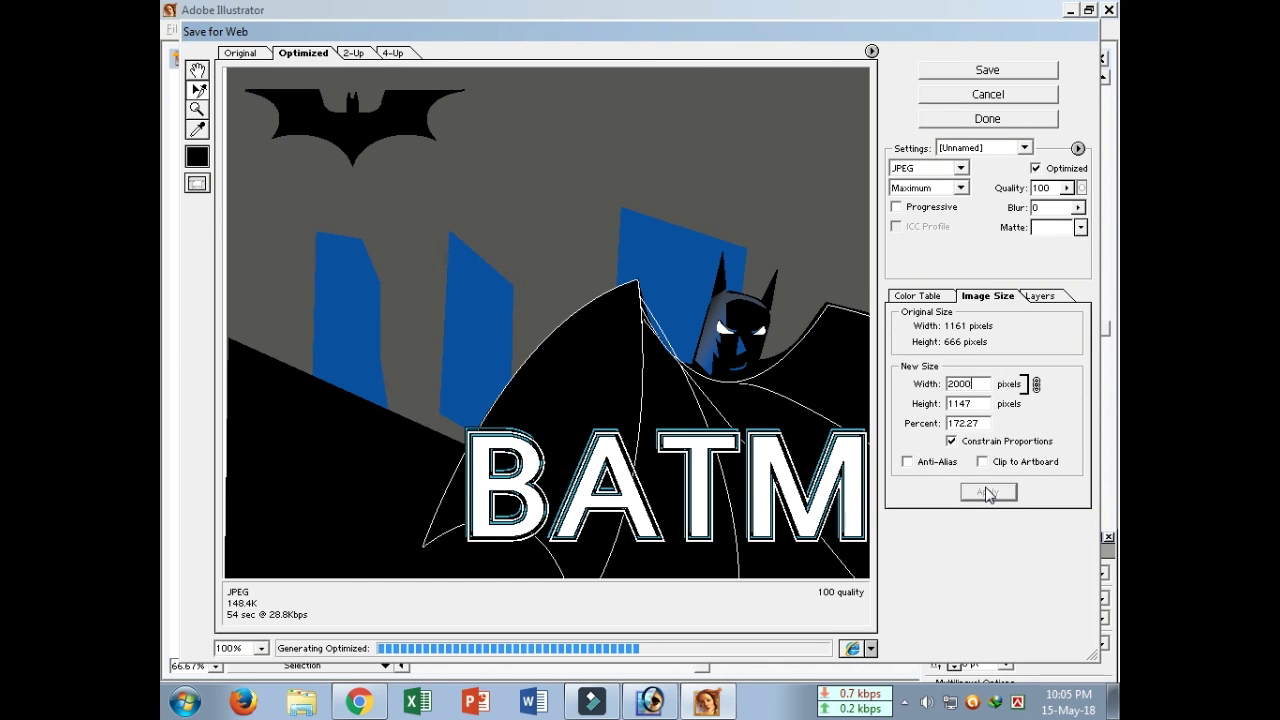
left_click(1008, 72)
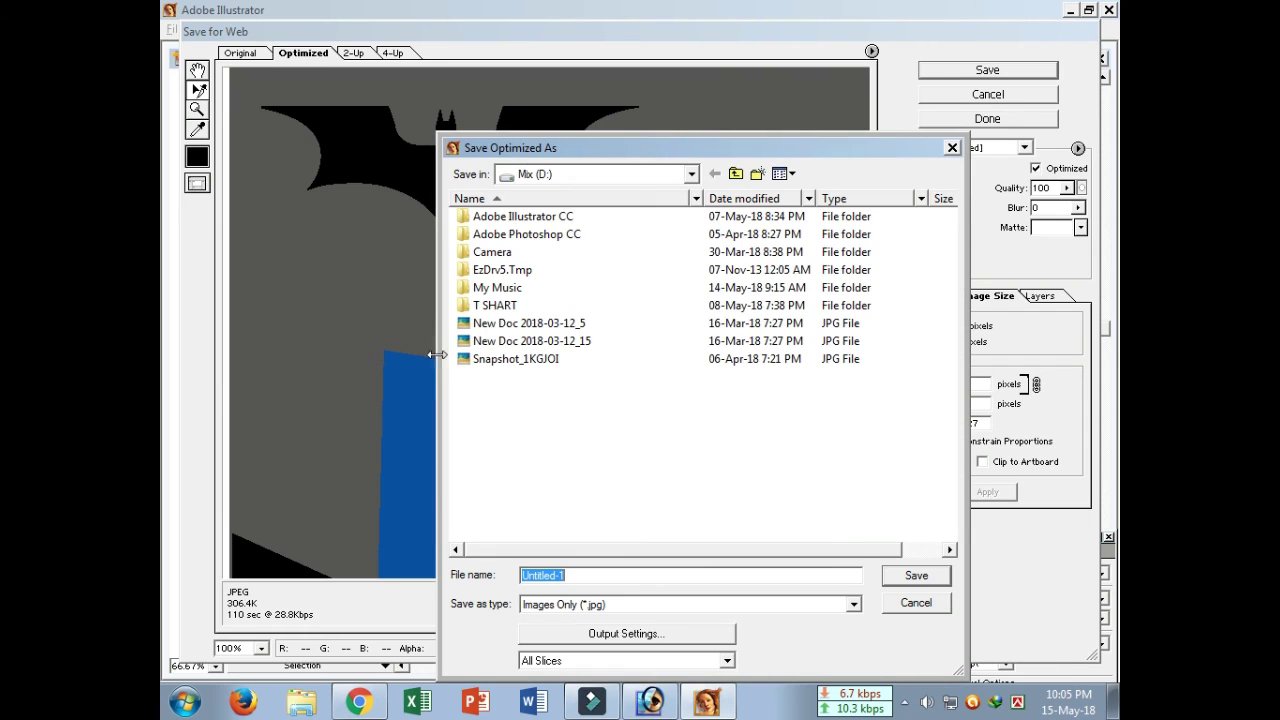
- Save the JPEG to the Desktop with the file name 'vftgtyju'
left_click(691, 175)
left_click(691, 175)
left_click(690, 176)
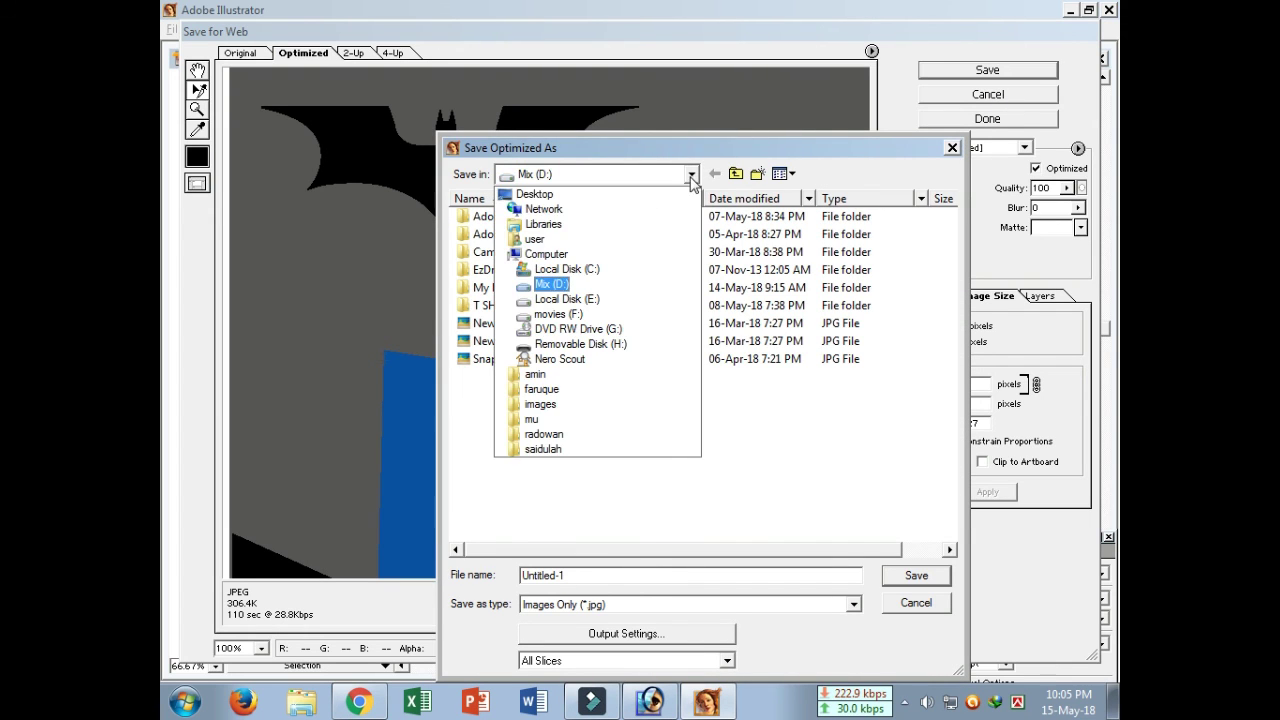
left_click(533, 195)
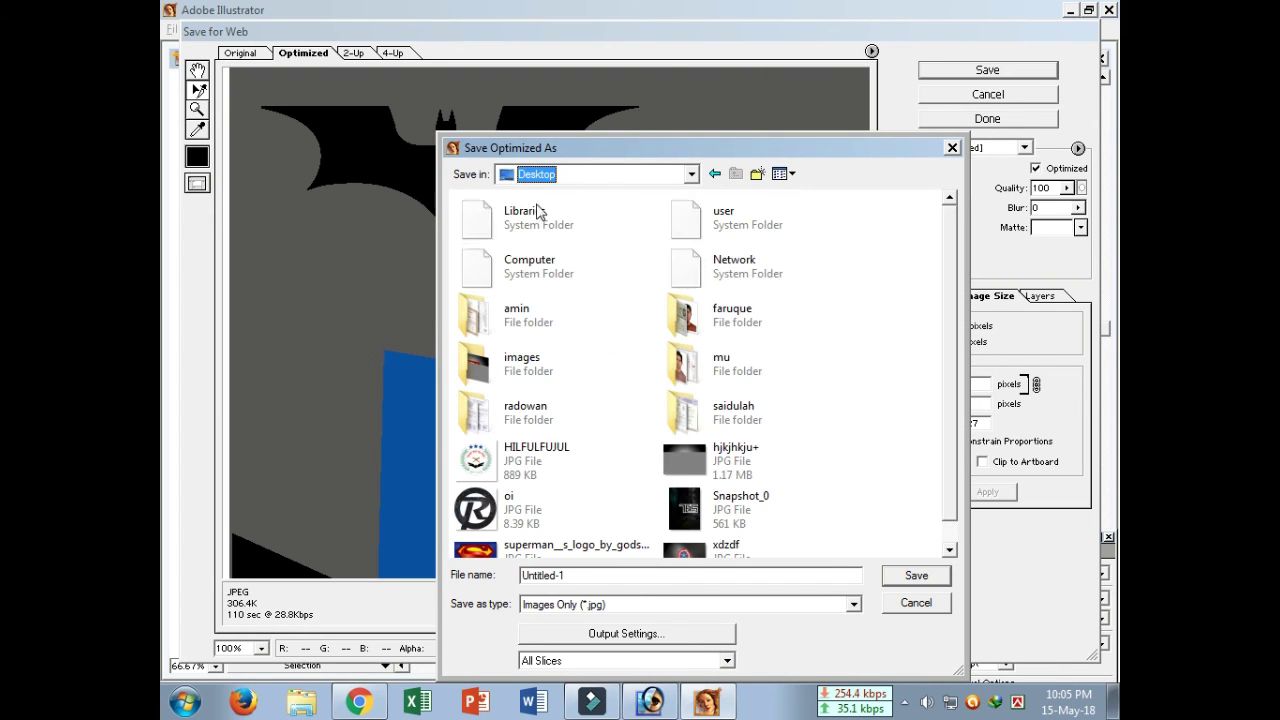
double_click(575, 577)
type("vftgtyju")
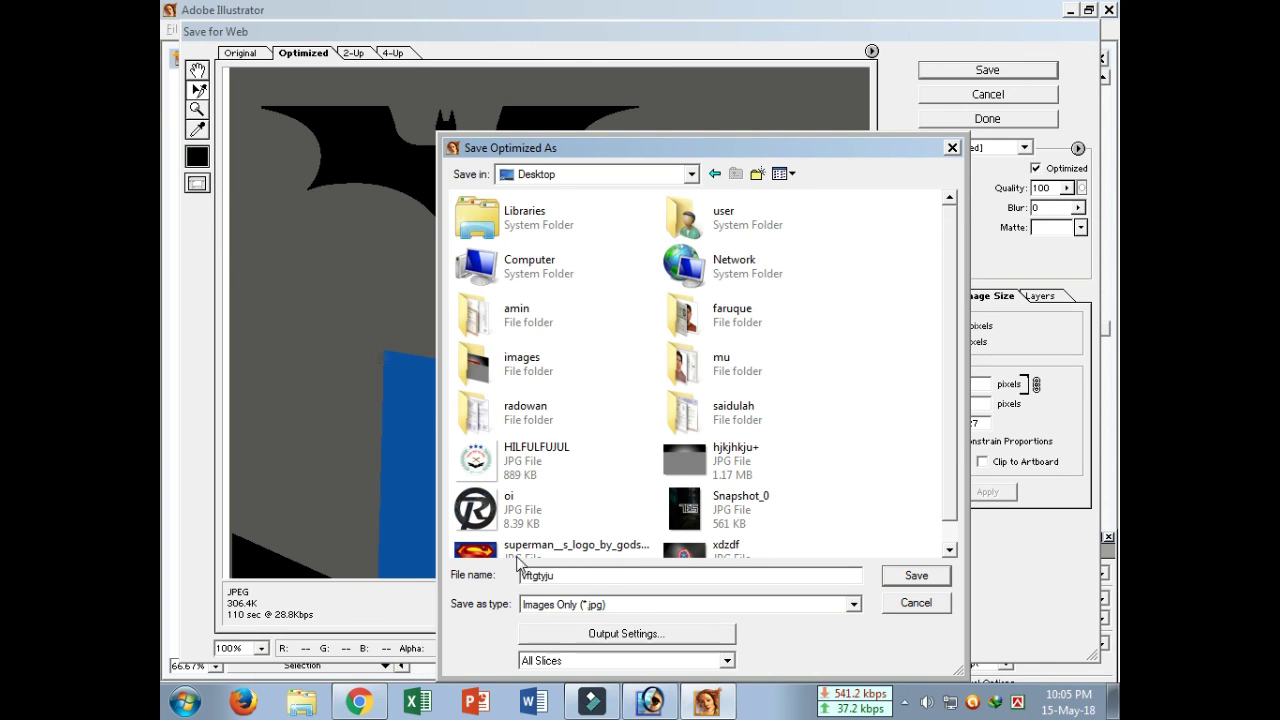